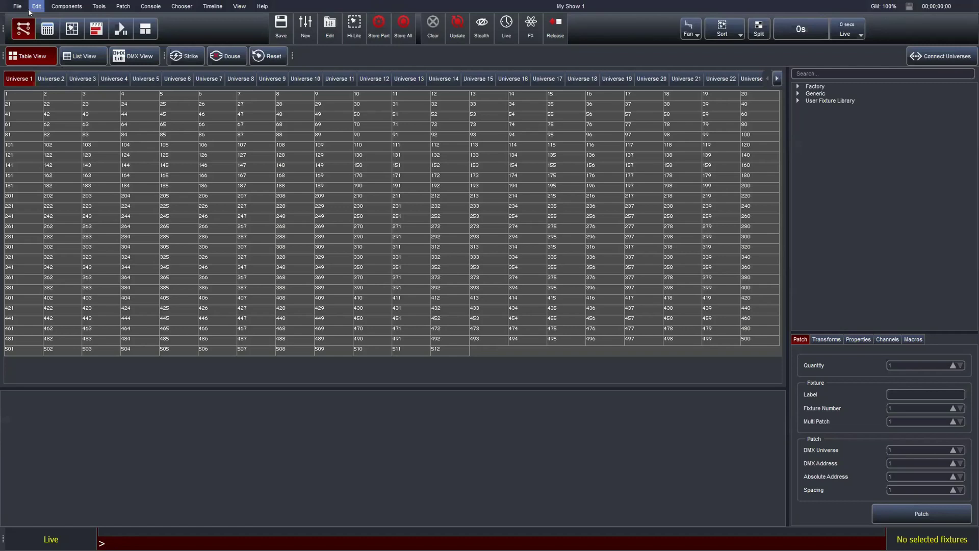
{"action": "left_click", "coordinate": [16, 6]}
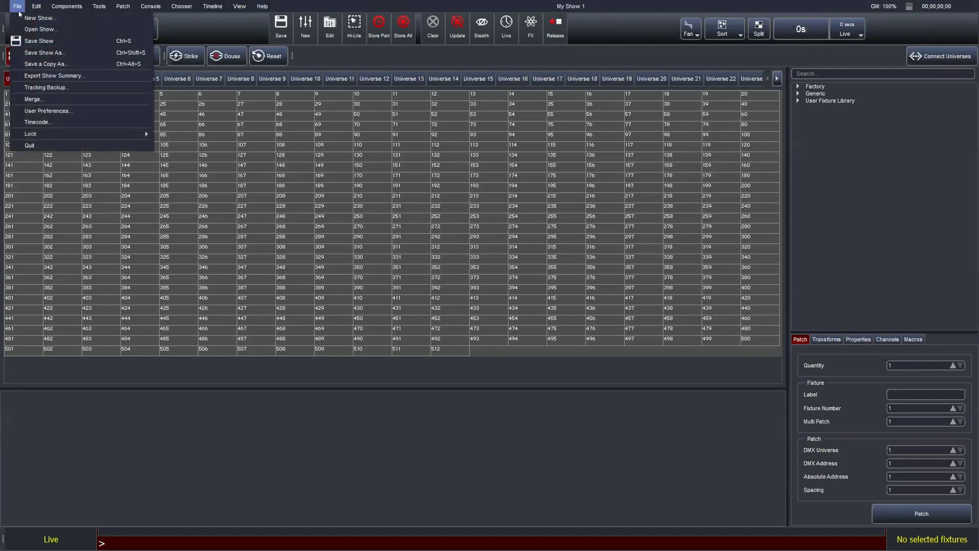
{"action": "mouse_move", "coordinate": [29, 9]}
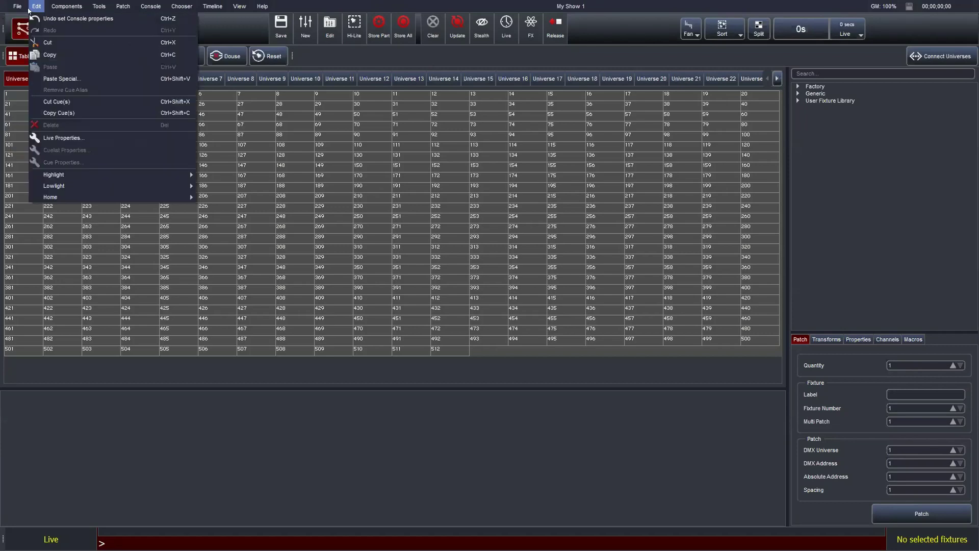
{"action": "left_click", "coordinate": [476, 428]}
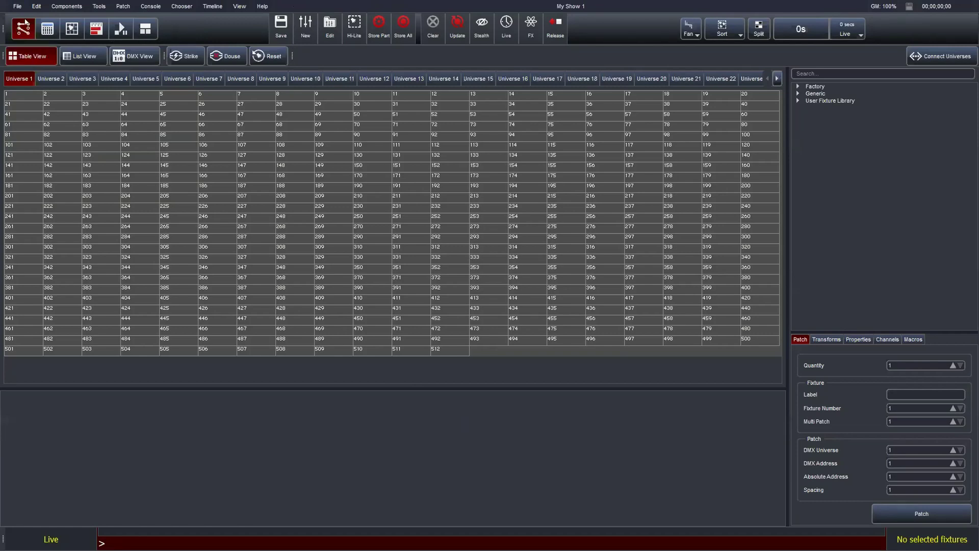
Step: Show the console view and raise the first three playback faders of the first bank and the third of the second bank
{"action": "left_click", "coordinate": [47, 29]}
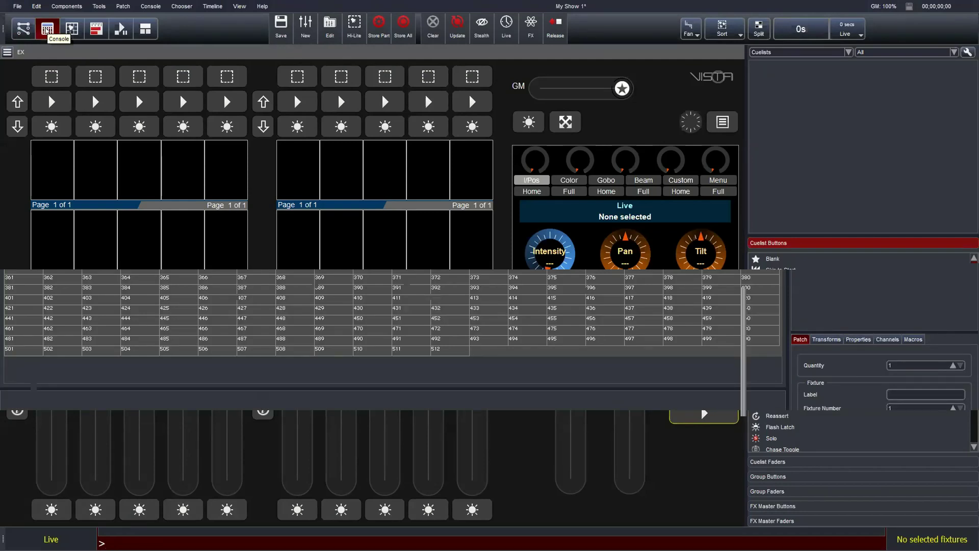
{"action": "left_click_drag", "start_coordinate": [68, 488], "coordinate": [51, 338]}
{"action": "left_click_drag", "start_coordinate": [102, 380], "coordinate": [95, 338]}
{"action": "left_click_drag", "start_coordinate": [377, 369], "coordinate": [383, 338]}
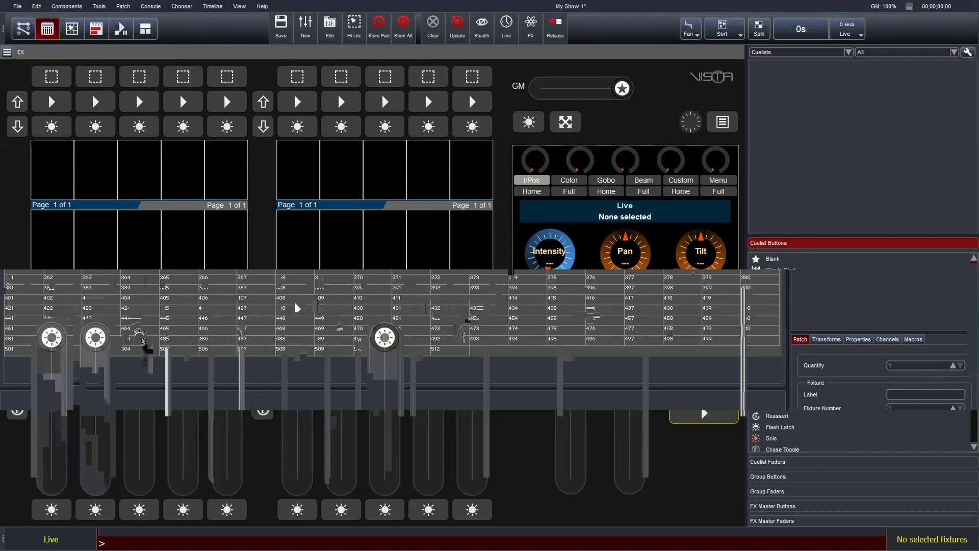
{"action": "left_click", "coordinate": [140, 339]}
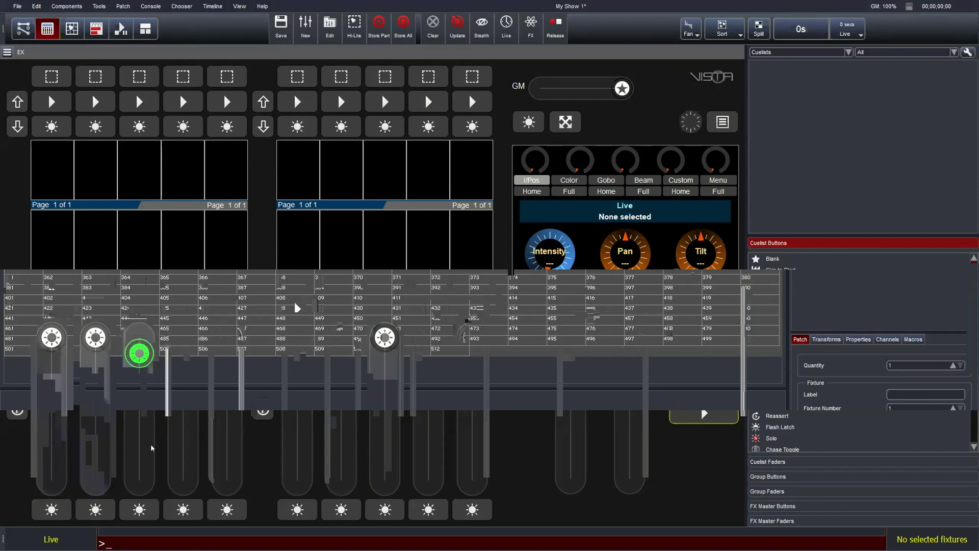
Step: Look through the layout, timeline, cuelist and custom workspace views, ending back at the fixture patch
{"action": "left_click", "coordinate": [73, 29]}
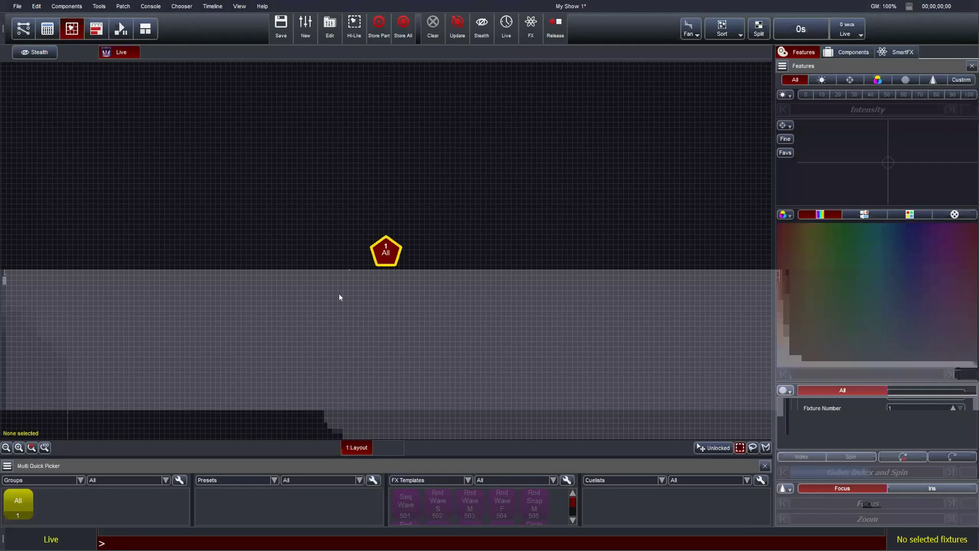
{"action": "left_click", "coordinate": [95, 29]}
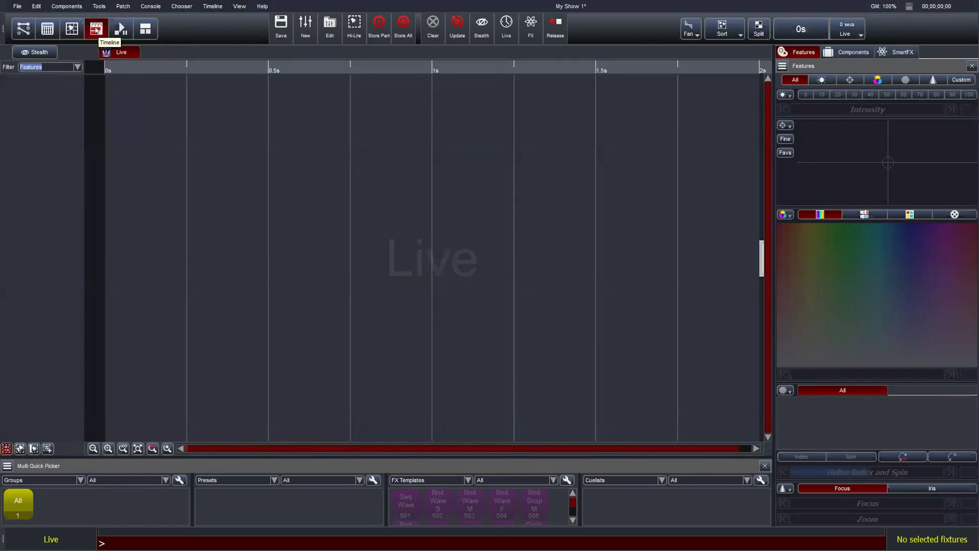
{"action": "left_click", "coordinate": [120, 28]}
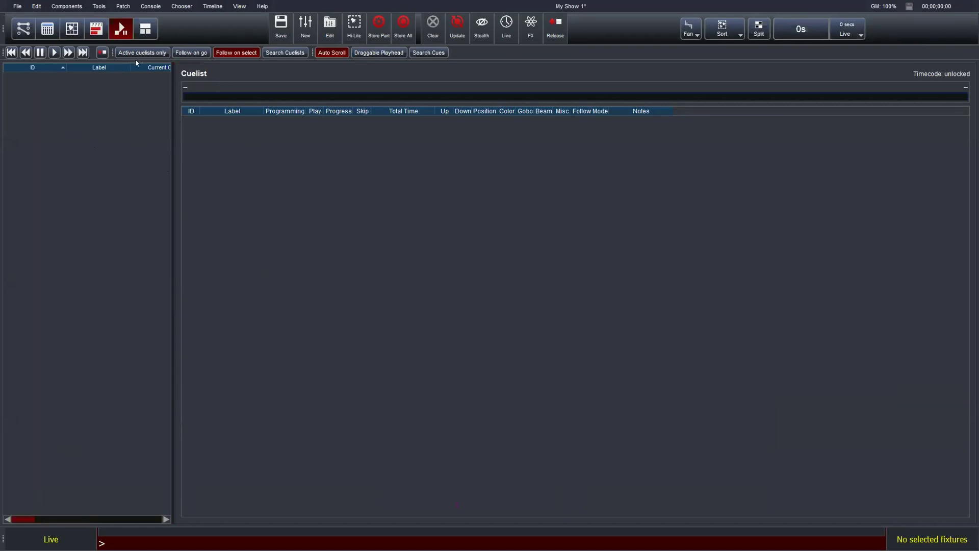
{"action": "left_click", "coordinate": [145, 30]}
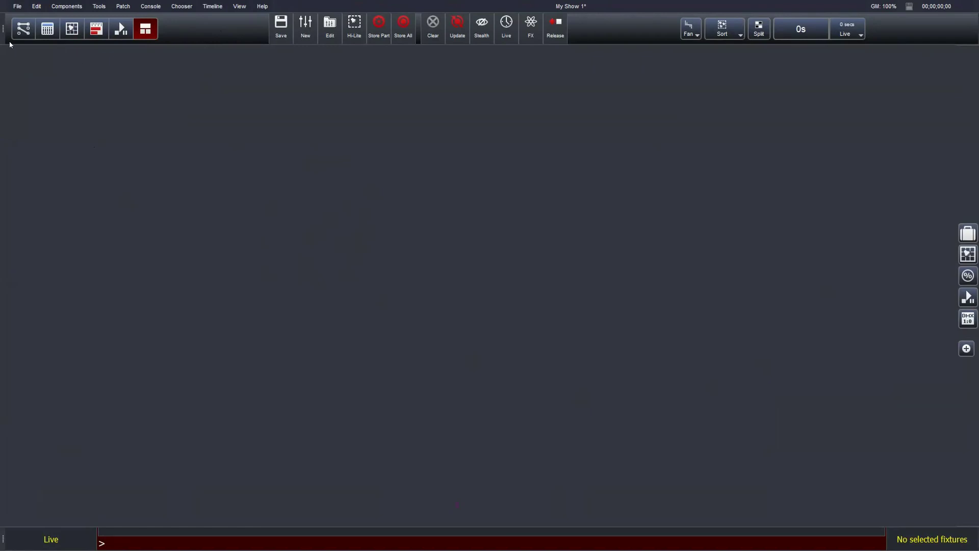
{"action": "left_click", "coordinate": [23, 28]}
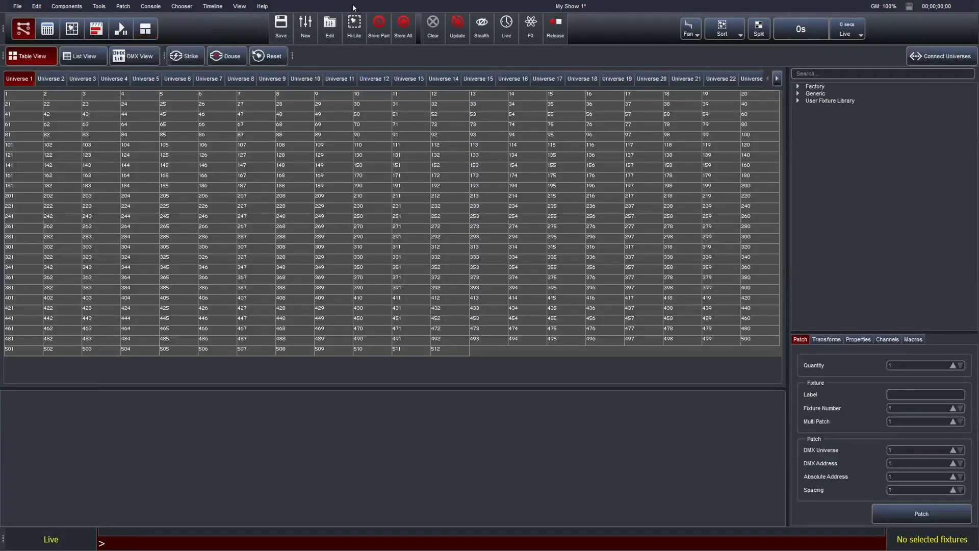
Step: Browse the manufacturer list of the Factory fixture library from start to end
{"action": "left_click", "coordinate": [797, 86]}
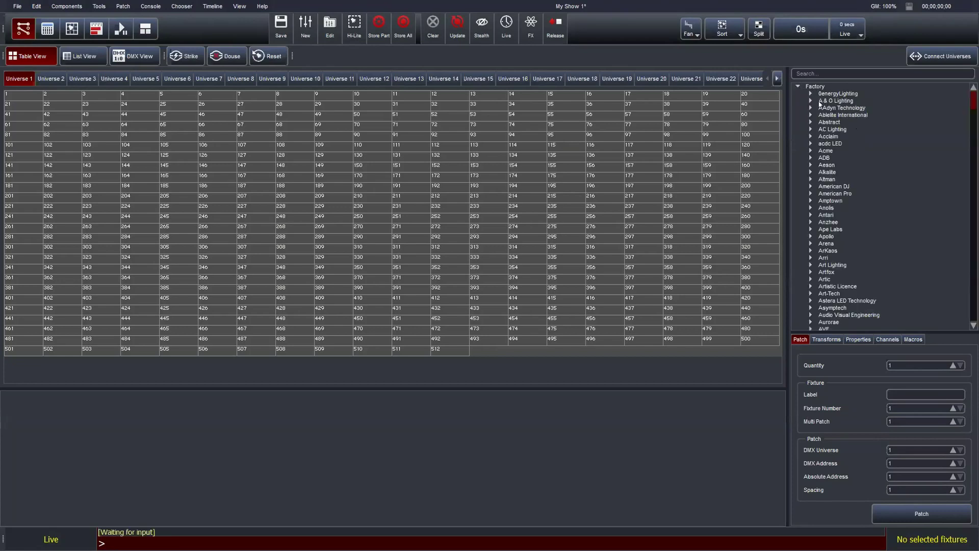
{"action": "scroll", "coordinate": [883, 199], "scroll_direction": "down", "scroll_amount": 10}
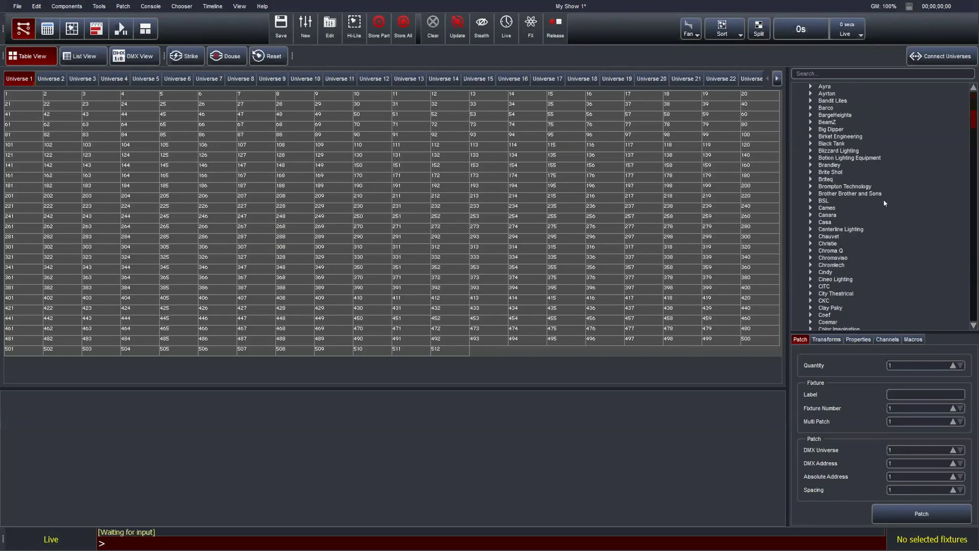
{"action": "scroll", "coordinate": [887, 207], "scroll_direction": "down", "scroll_amount": 10}
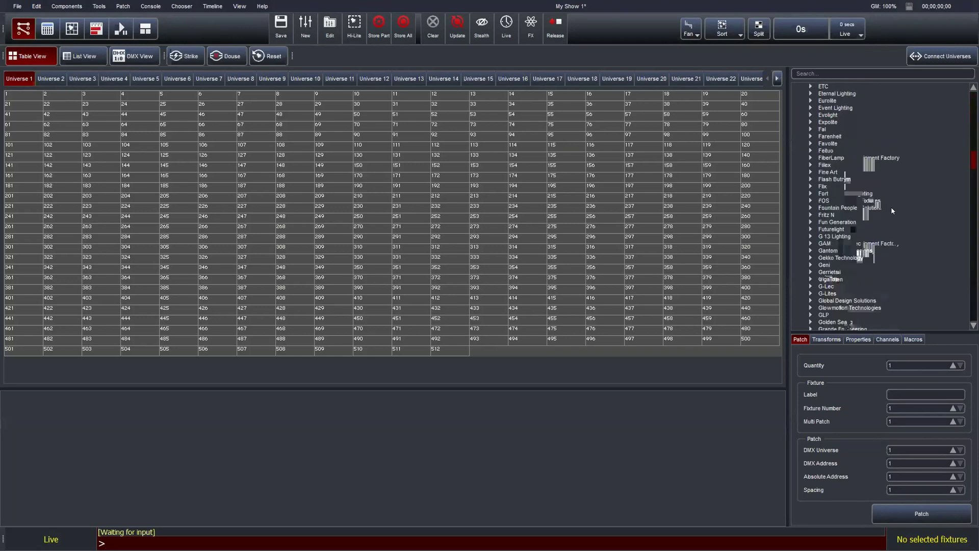
{"action": "scroll", "coordinate": [894, 208], "scroll_direction": "down", "scroll_amount": 10}
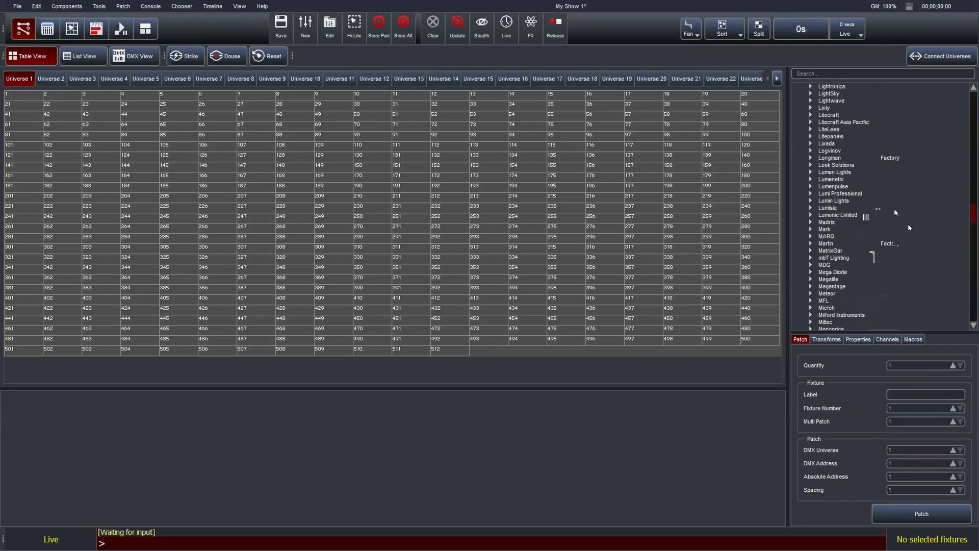
{"action": "scroll", "coordinate": [916, 235], "scroll_direction": "down", "scroll_amount": 5}
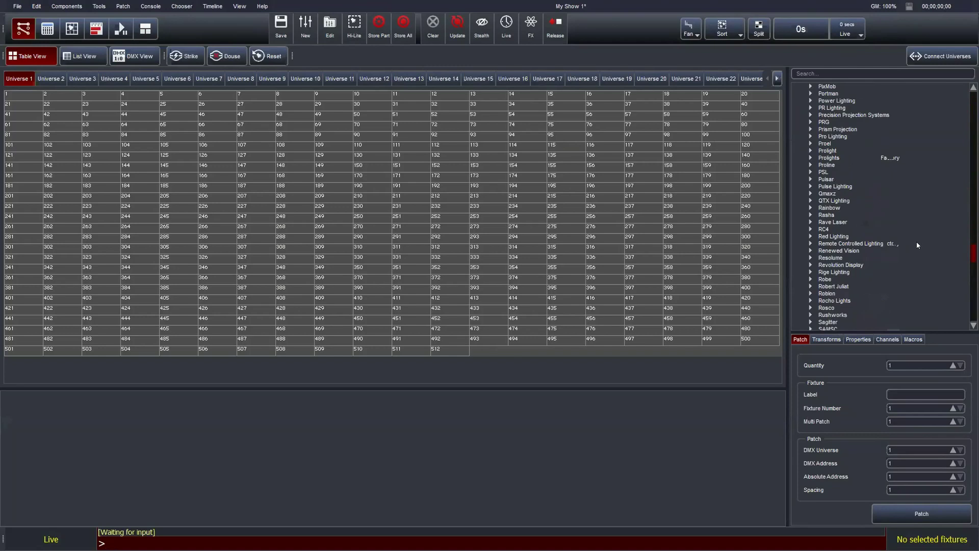
{"action": "scroll", "coordinate": [882, 206], "scroll_direction": "up", "scroll_amount": 10}
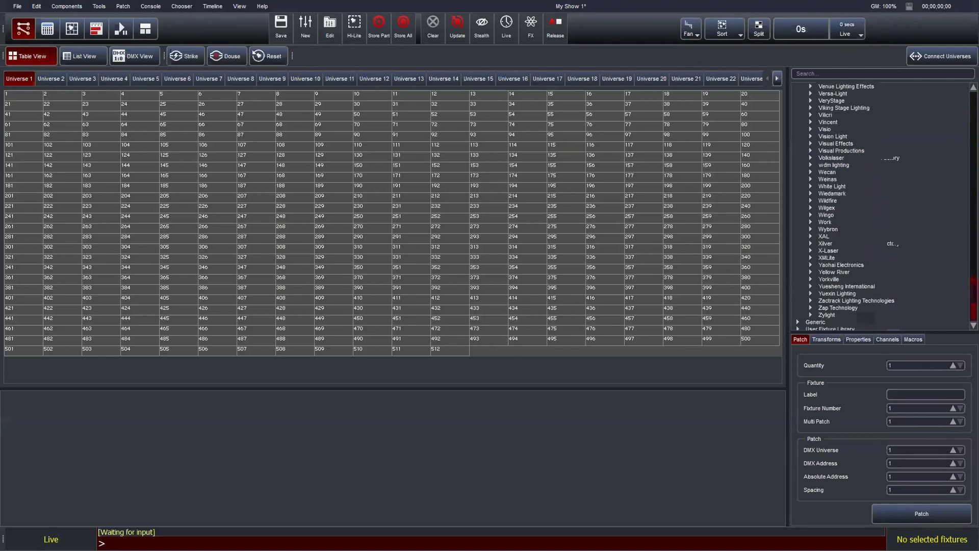
{"action": "scroll", "coordinate": [882, 206], "scroll_direction": "up", "scroll_amount": 10}
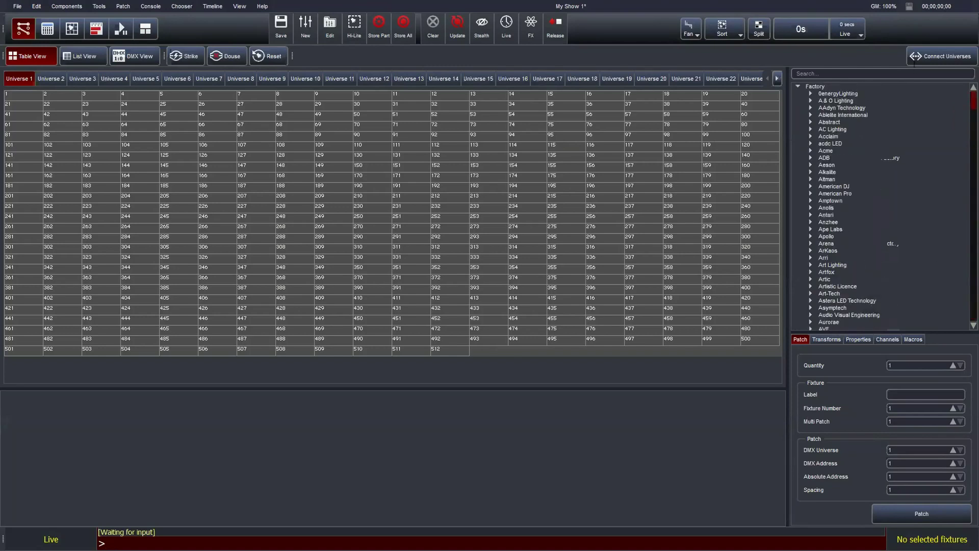
Step: Search the fixture library for "Robin LED wash 1200" and select Robin 1200 LEDWash Mode 1 (45)
{"action": "left_click", "coordinate": [832, 72]}
{"action": "type", "text": "Robin"}
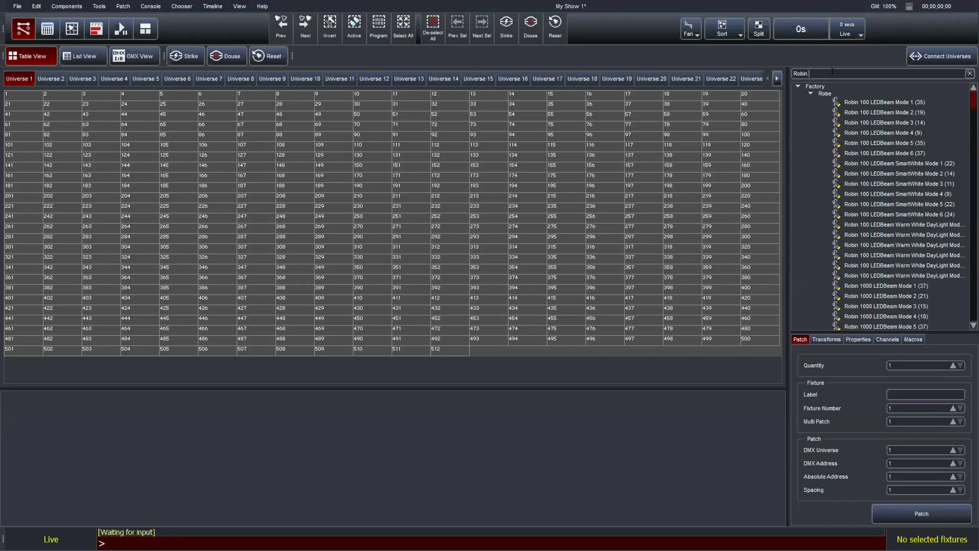
{"action": "type", "text": " LED"}
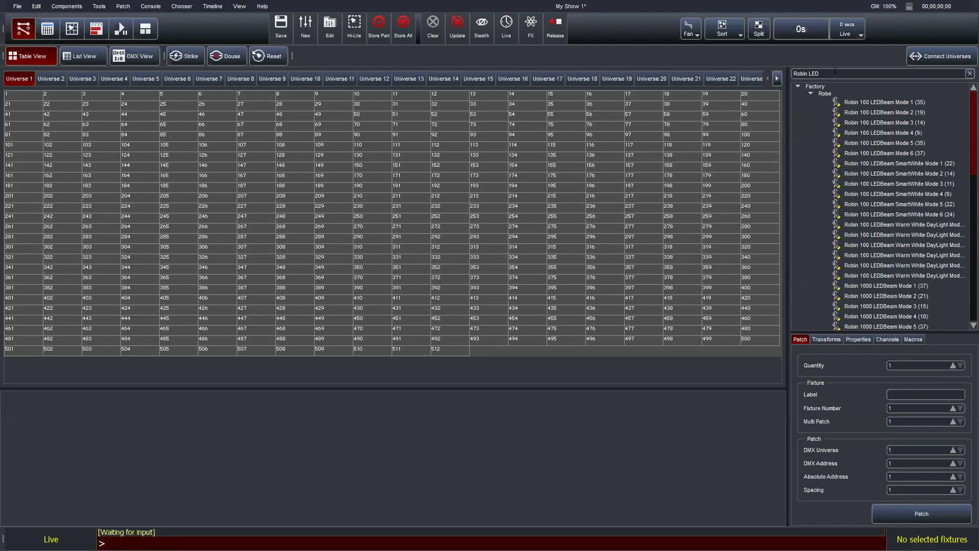
{"action": "type", "text": "wash"}
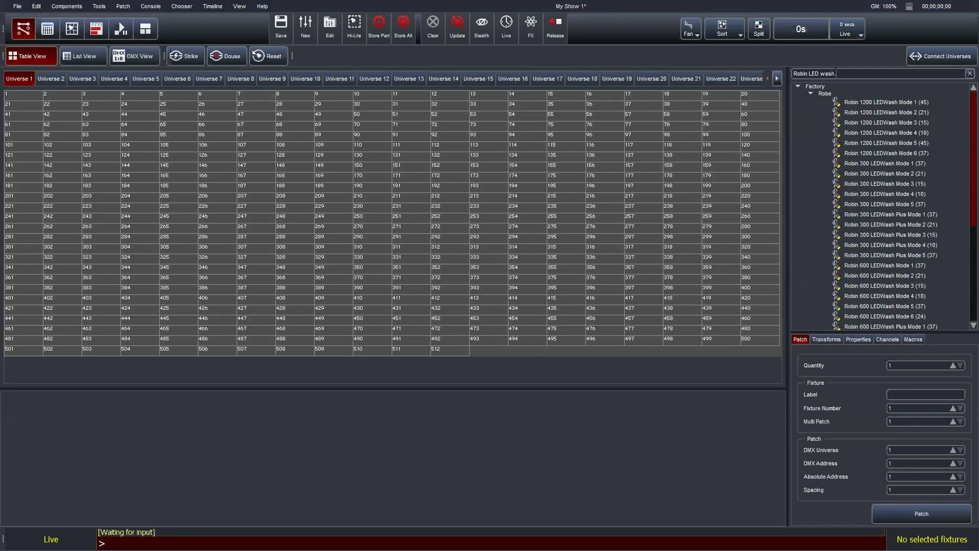
{"action": "type", "text": " 1200"}
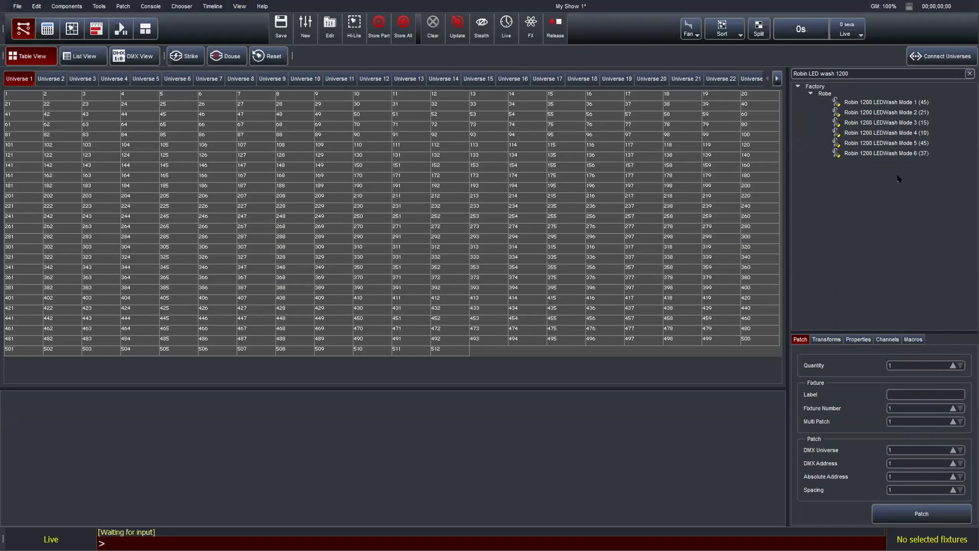
{"action": "left_click", "coordinate": [879, 102]}
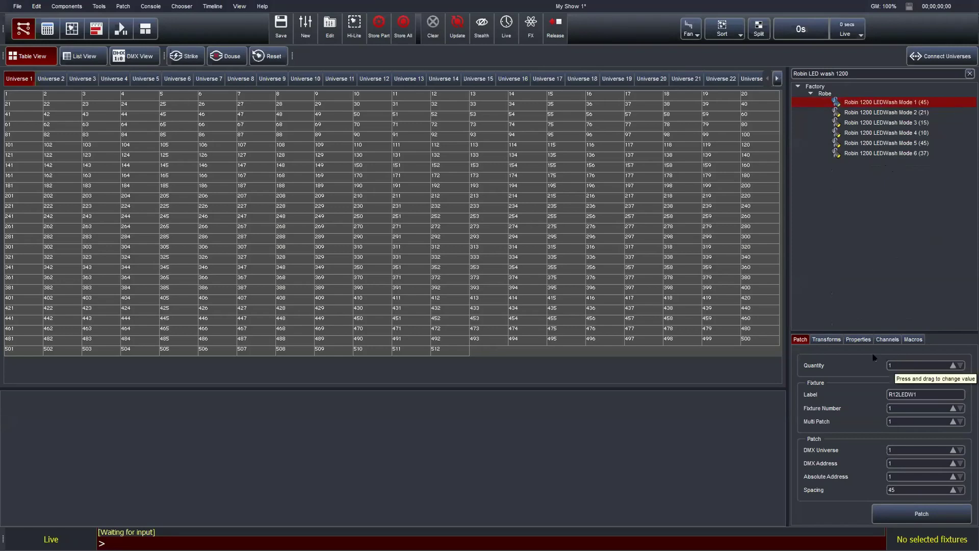
Step: Patch 10 of the selected fixtures with the label LED Wash, starting at address 1 of Universe 1
{"action": "double_click", "coordinate": [893, 366]}
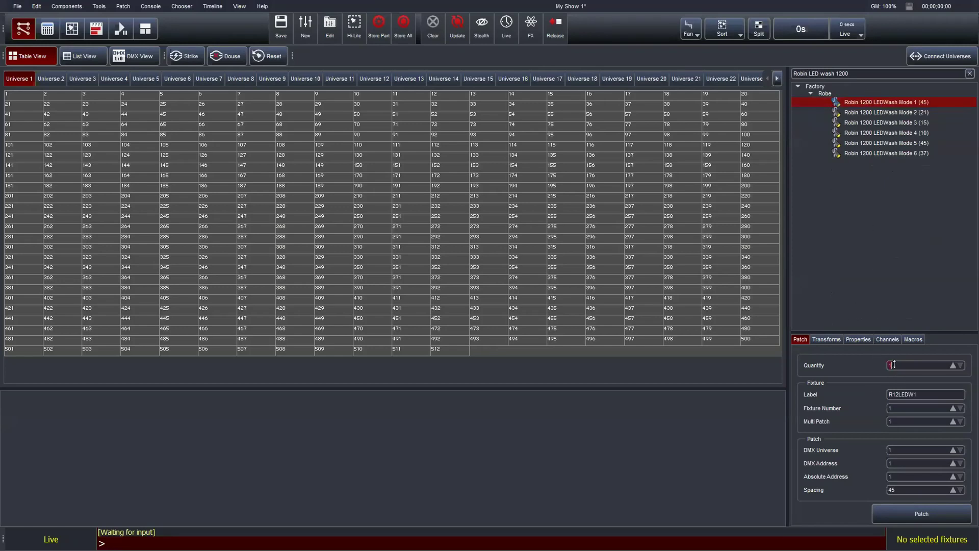
{"action": "type", "text": "10"}
{"action": "type", "text": "LED Was"}
{"action": "type", "text": "h"}
{"action": "left_click", "coordinate": [47, 77]}
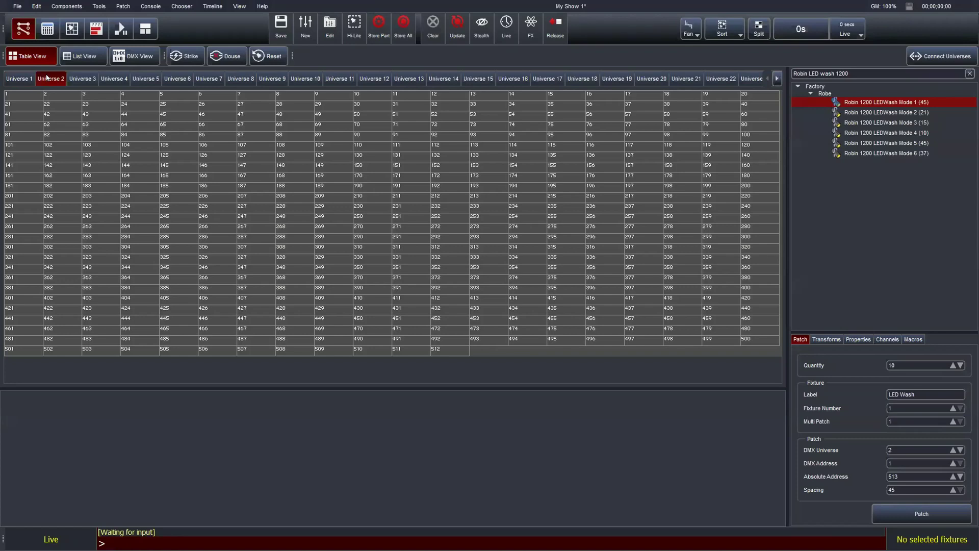
{"action": "left_click", "coordinate": [20, 78]}
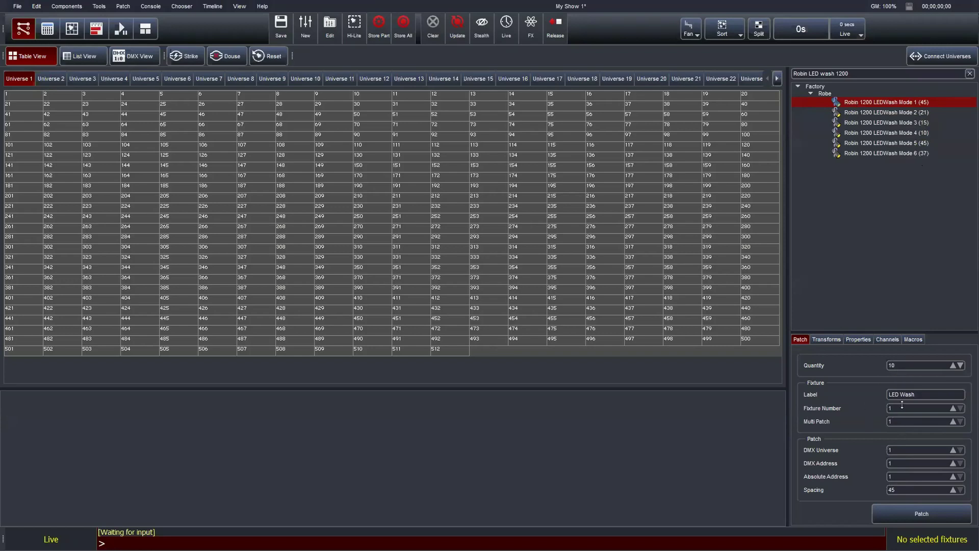
{"action": "left_click", "coordinate": [925, 512]}
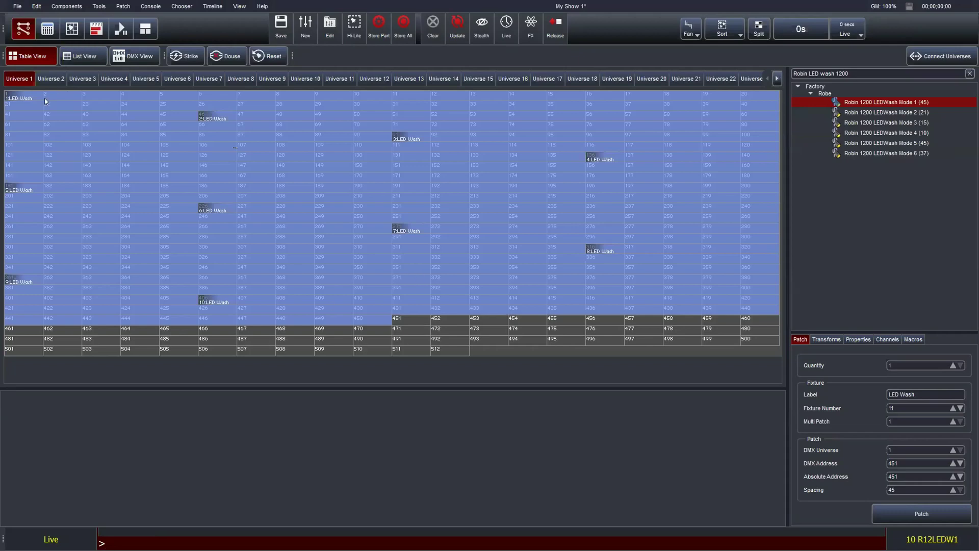
Step: Display Universe 2, search the fixture library for "viper" and select Mac Viper Profile 16 bit (26)
{"action": "left_click", "coordinate": [53, 80]}
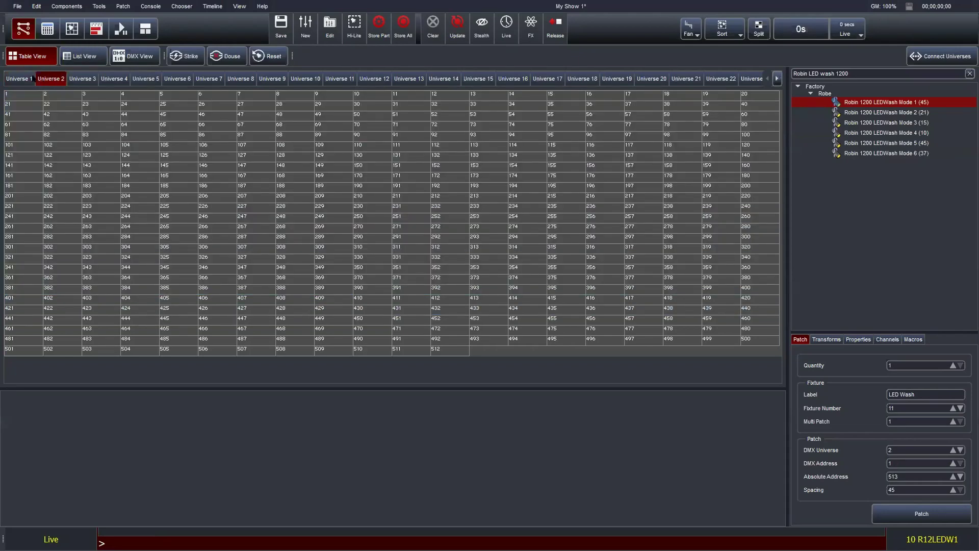
{"action": "left_click", "coordinate": [30, 79]}
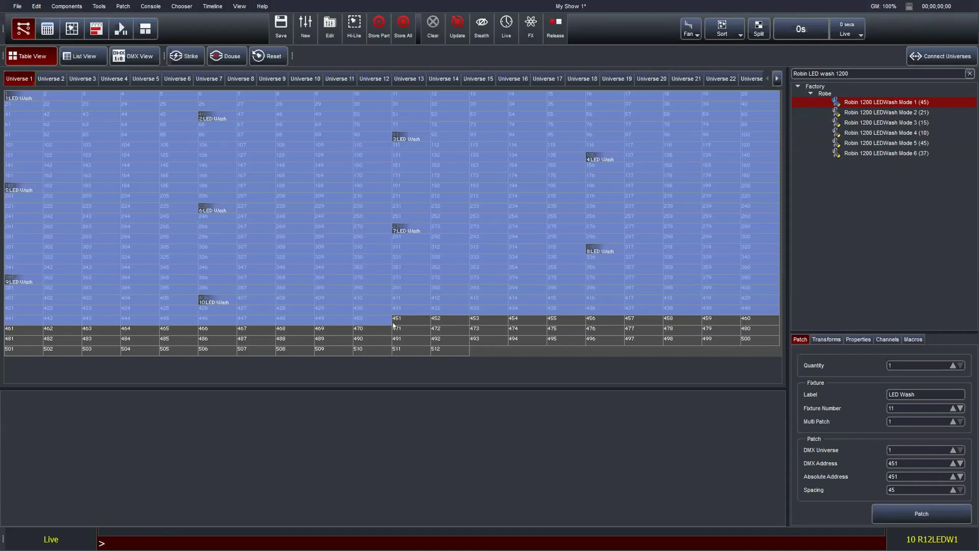
{"action": "left_click", "coordinate": [49, 82]}
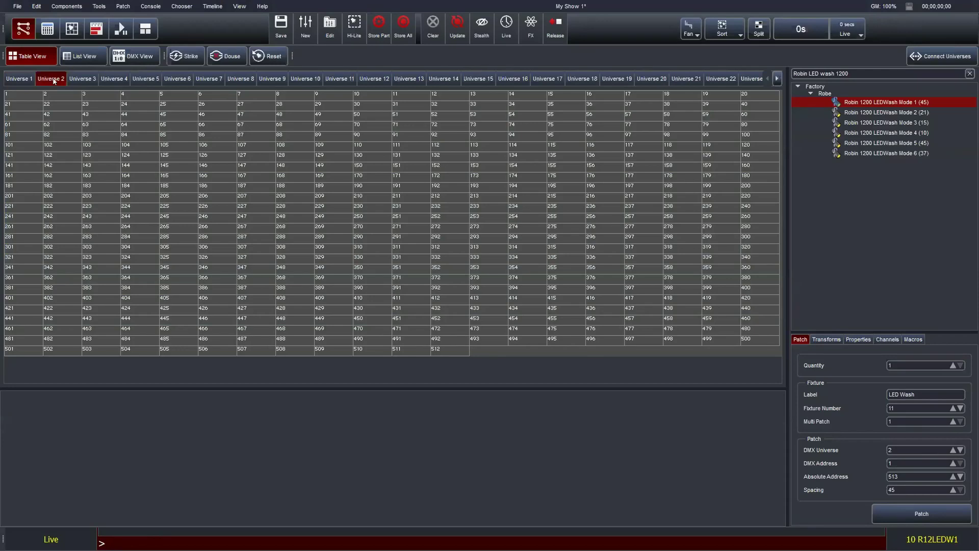
{"action": "left_click", "coordinate": [855, 72]}
{"action": "type", "text": "viper"}
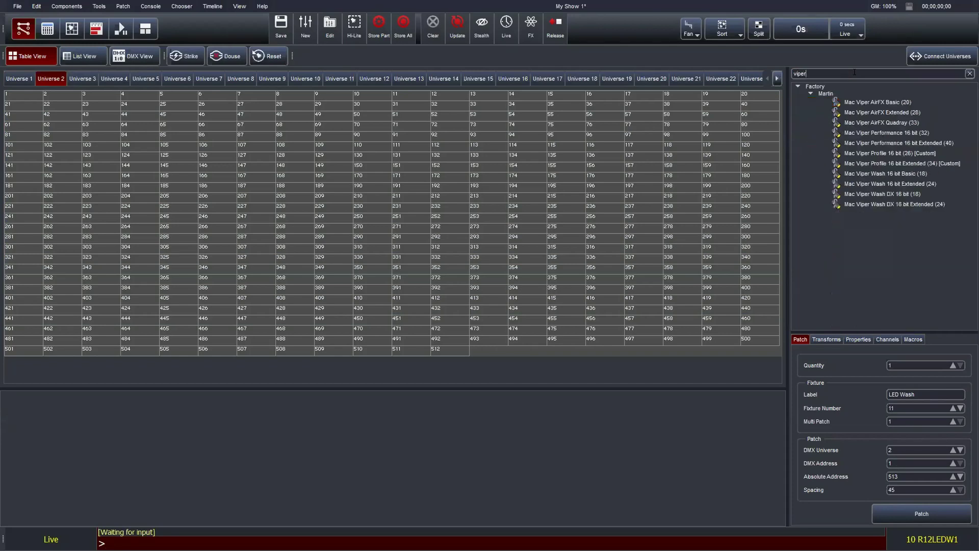
{"action": "left_click", "coordinate": [858, 152]}
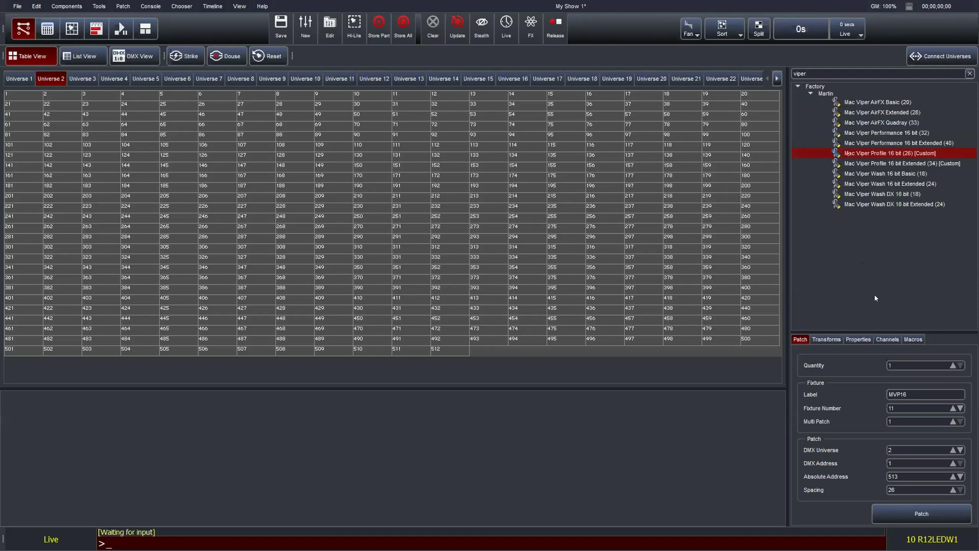
Step: Patch 10 Mac Viper Profile fixtures with the label Viper, starting at address 1 of Universe 2
{"action": "left_click", "coordinate": [898, 365]}
{"action": "type", "text": "0"}
{"action": "type", "text": "Viper"}
{"action": "left_click_drag", "start_coordinate": [852, 151], "coordinate": [35, 97]}
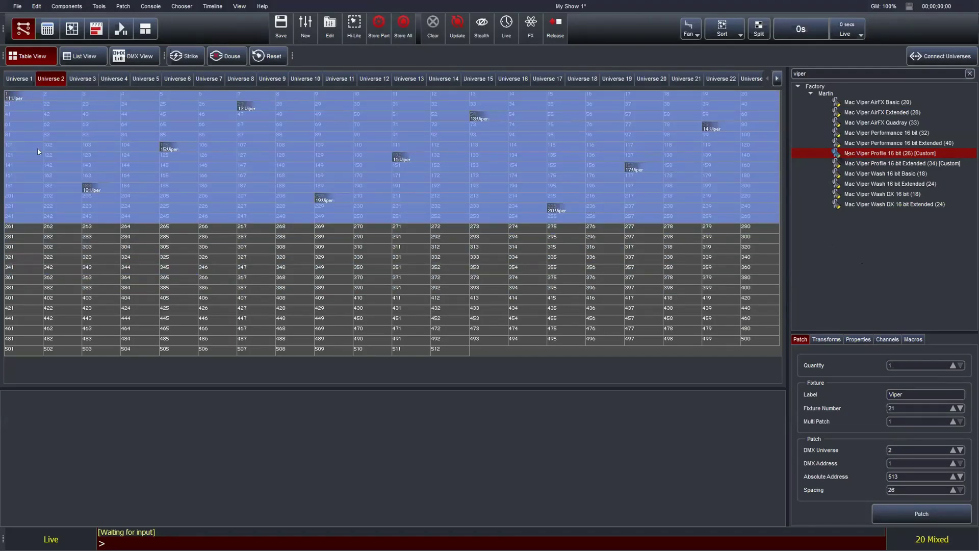
Step: Shift the patched Viper fixtures to start at address 2 of Universe 2 and move them back to address 1
{"action": "left_click_drag", "start_coordinate": [17, 102], "coordinate": [52, 108]}
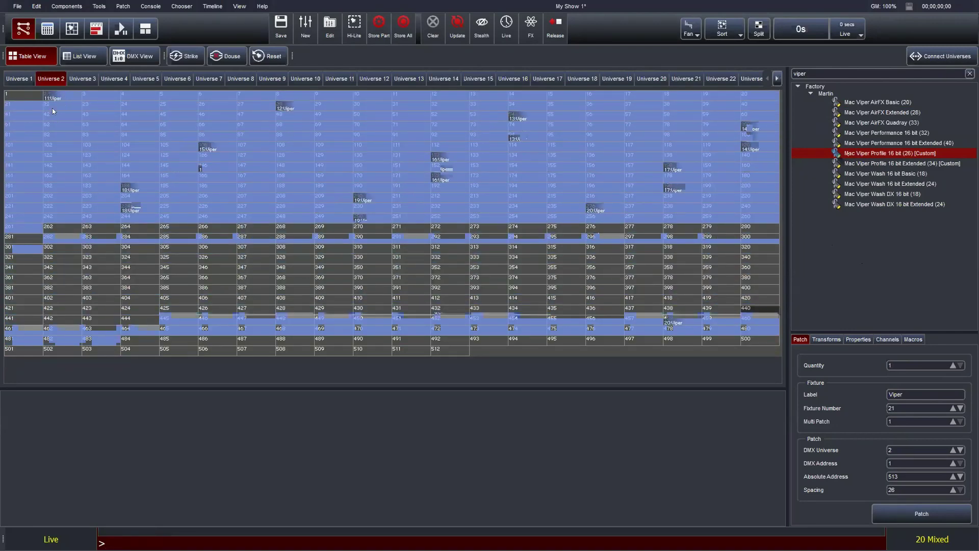
{"action": "left_click_drag", "start_coordinate": [90, 155], "coordinate": [28, 96]}
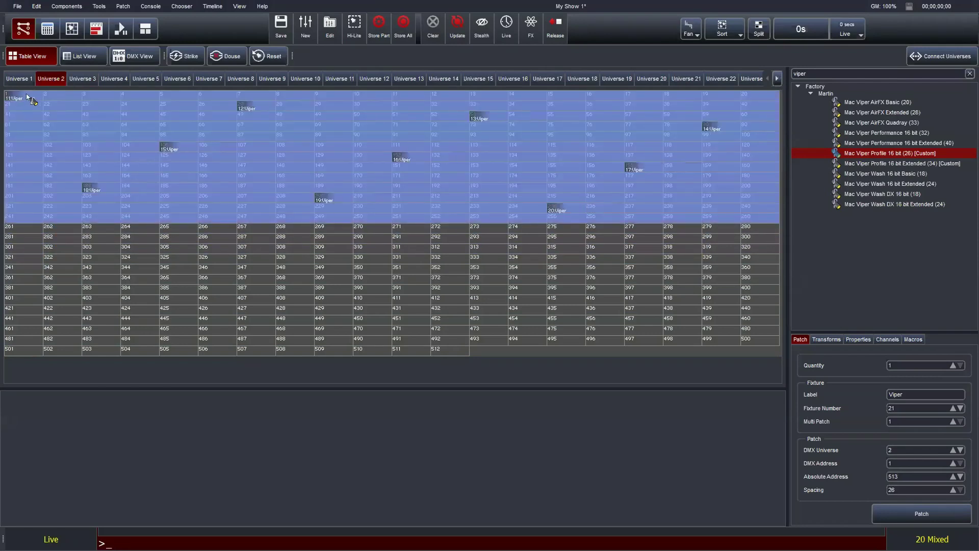
Step: Deselect all fixtures, search the fixture library for "robin pointe" and select Robin Pointe Mode 1 (24)
{"action": "left_click", "coordinate": [368, 320]}
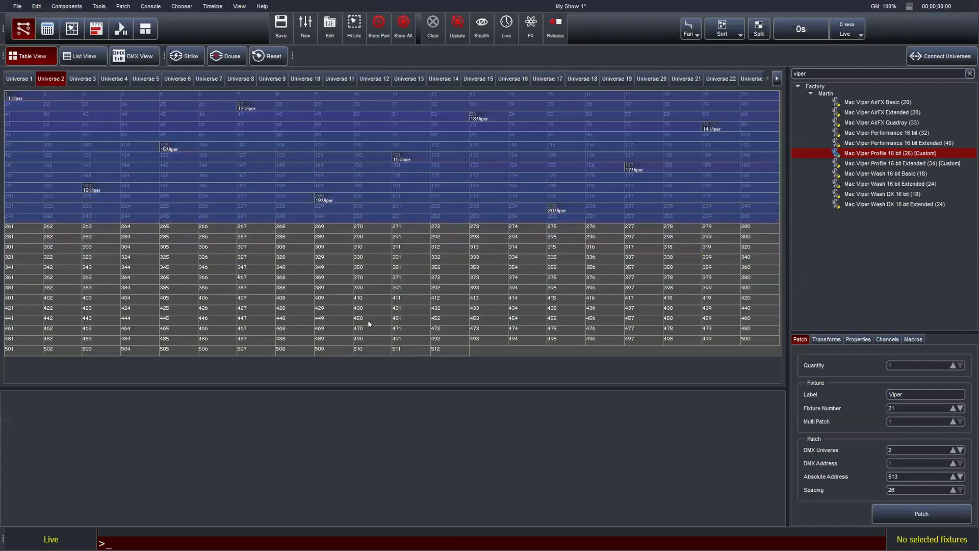
{"action": "left_click", "coordinate": [816, 70]}
{"action": "type", "text": "robin"}
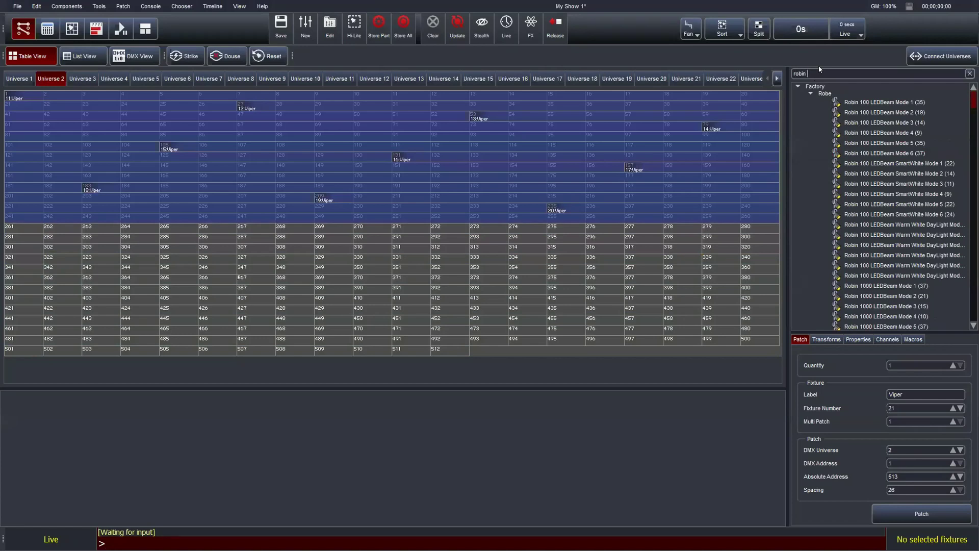
{"action": "type", "text": " point"}
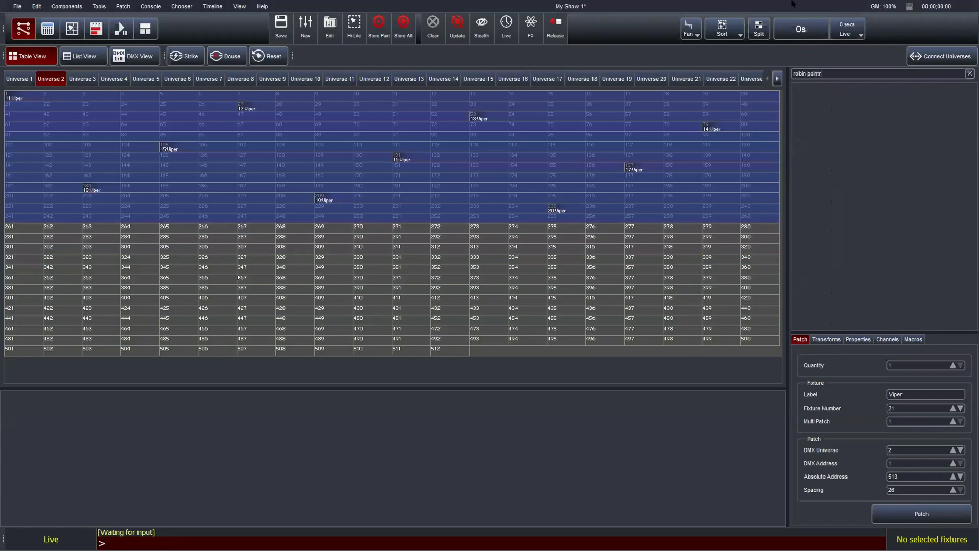
{"action": "type", "text": "e"}
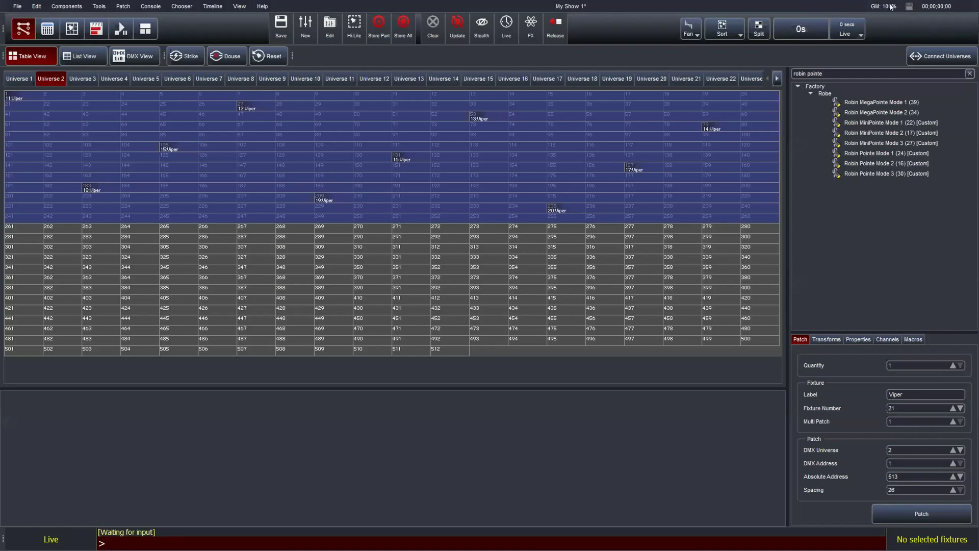
{"action": "left_click", "coordinate": [861, 152]}
Step: Patch 10 Robin Pointe fixtures in Universe 2 directly after the Vipers, with fixture numbers starting at 201
{"action": "left_click", "coordinate": [902, 361]}
{"action": "type", "text": "10"}
{"action": "left_click", "coordinate": [895, 405]}
{"action": "type", "text": "20"}
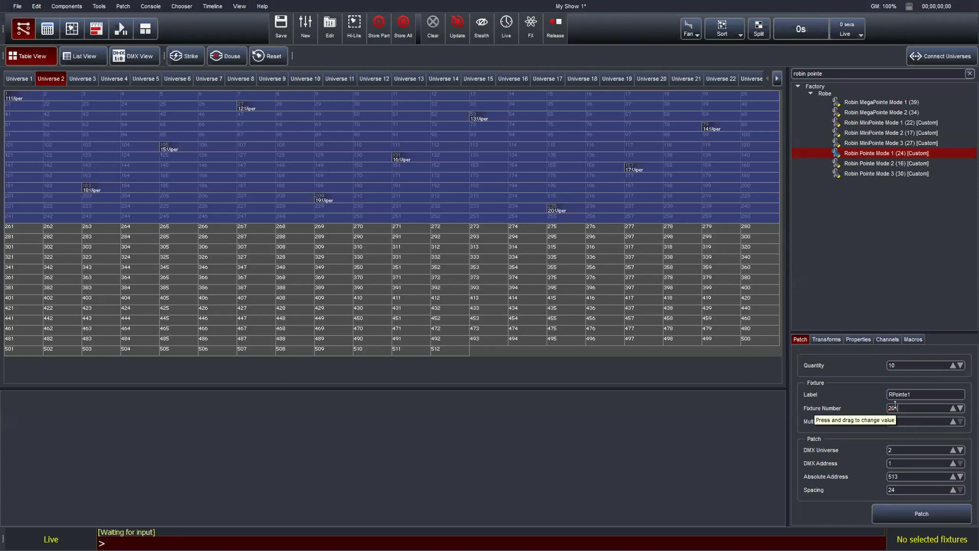
{"action": "type", "text": "1"}
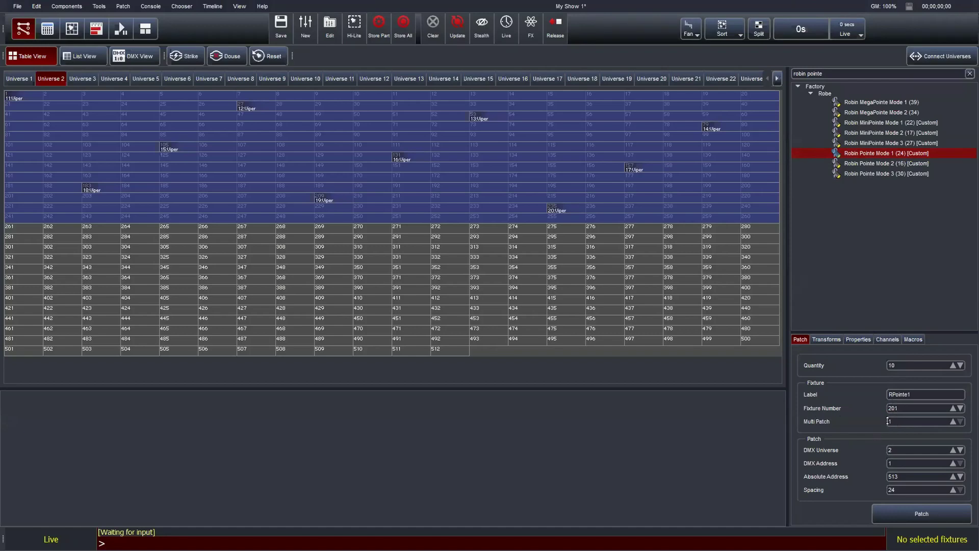
{"action": "key", "text": "shift+Tab"}
{"action": "left_click", "coordinate": [906, 514]}
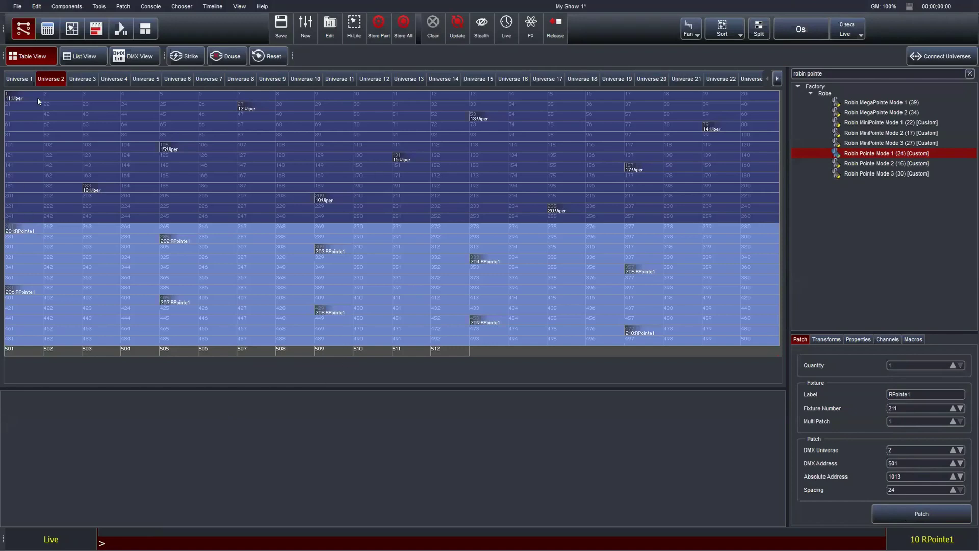
Step: Display Universe 3, search the fixture library for "dimmer" and collapse the Factory results to show the generic ones
{"action": "left_click", "coordinate": [83, 79]}
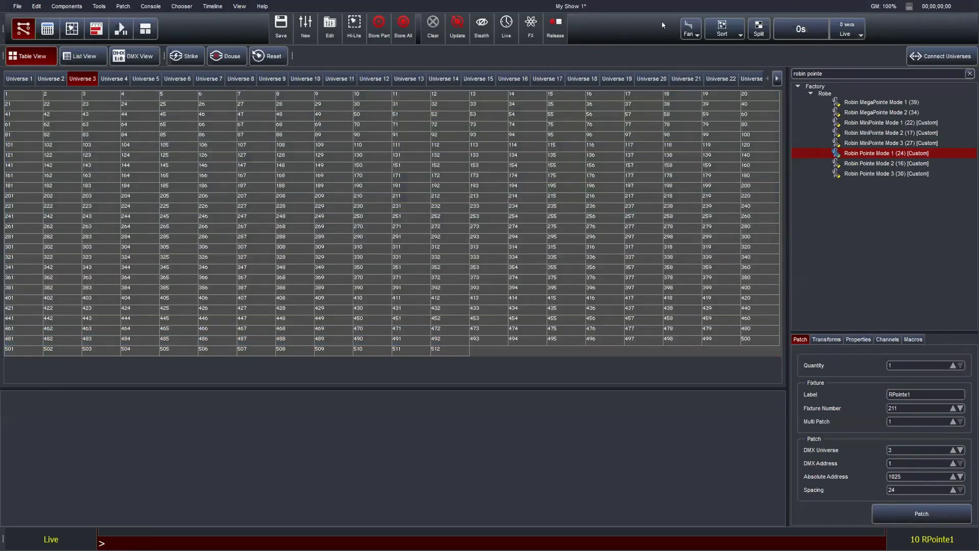
{"action": "left_click", "coordinate": [969, 74]}
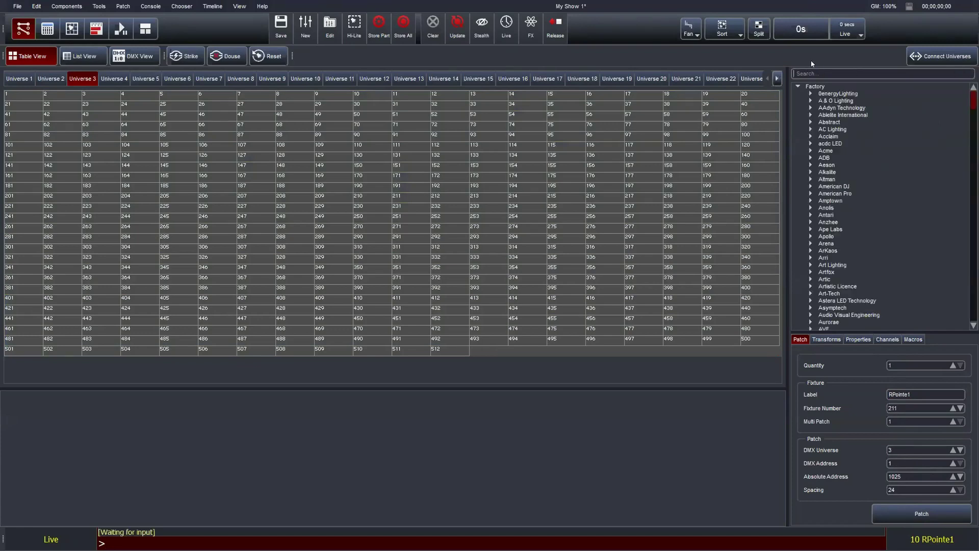
{"action": "type", "text": "dimmer"}
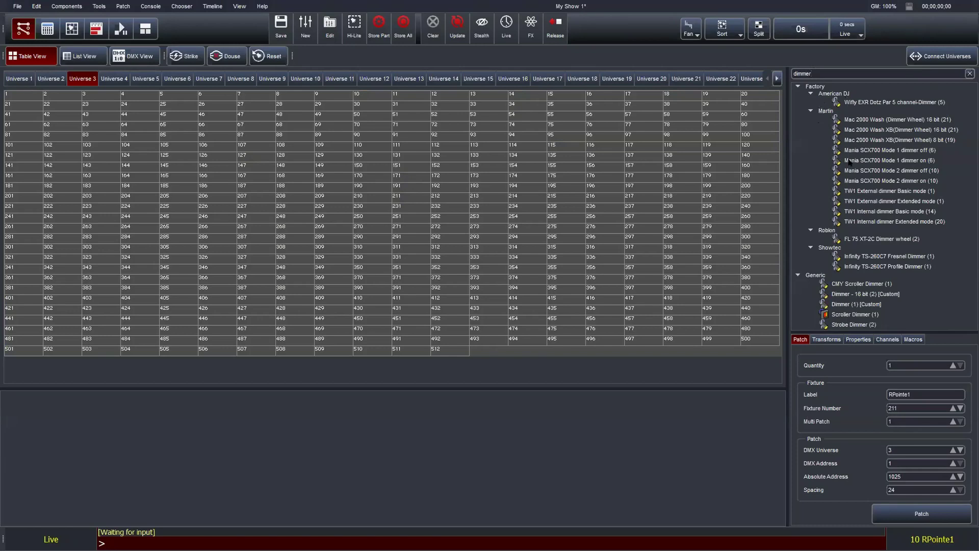
{"action": "left_click", "coordinate": [797, 87]}
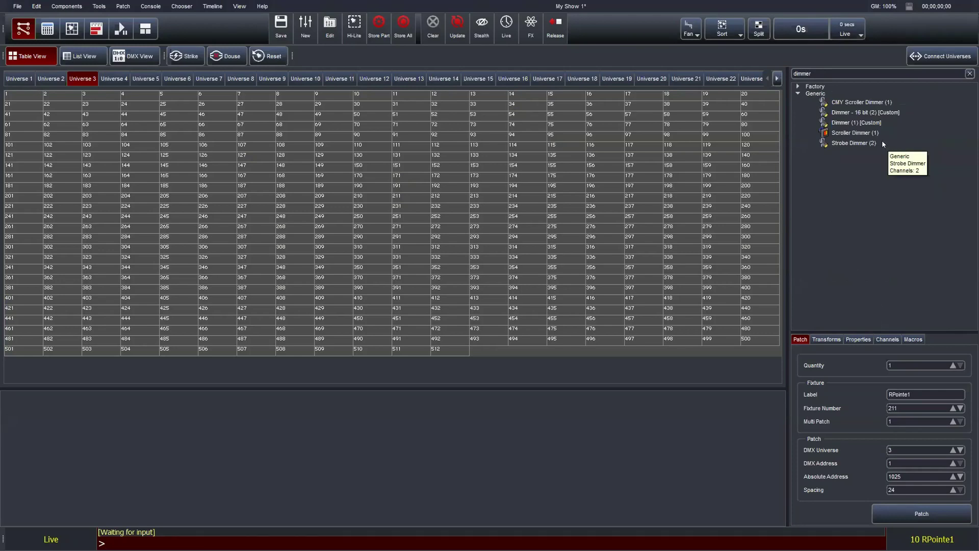
Step: Search the fixture library for "rgb" and examine the generic LED fixture types and their colour channel variants
{"action": "left_click", "coordinate": [823, 73]}
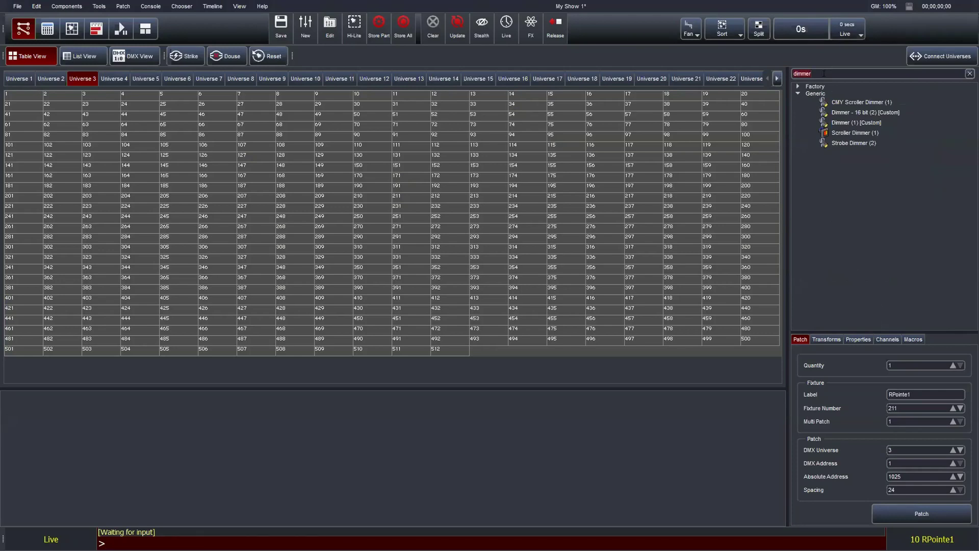
{"action": "type", "text": "rgb"}
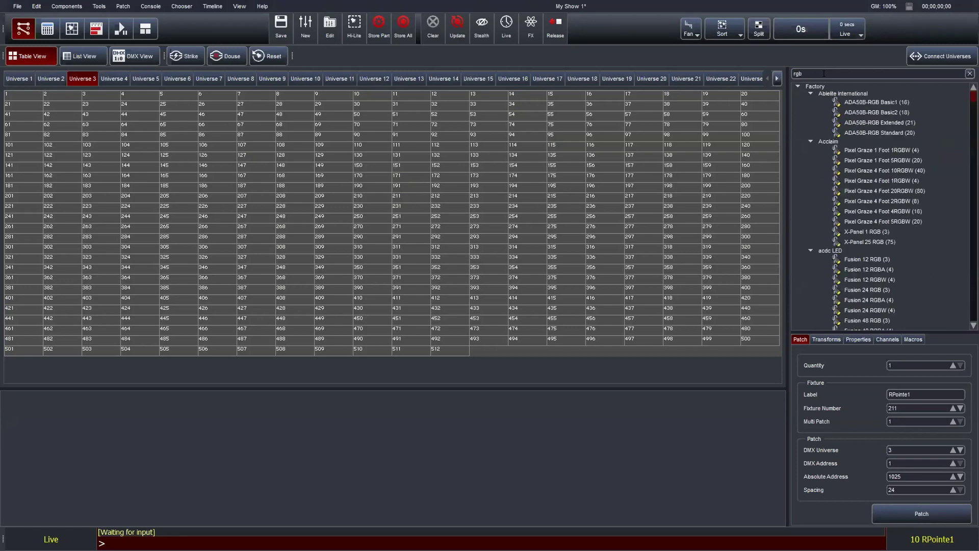
{"action": "left_click", "coordinate": [797, 87]}
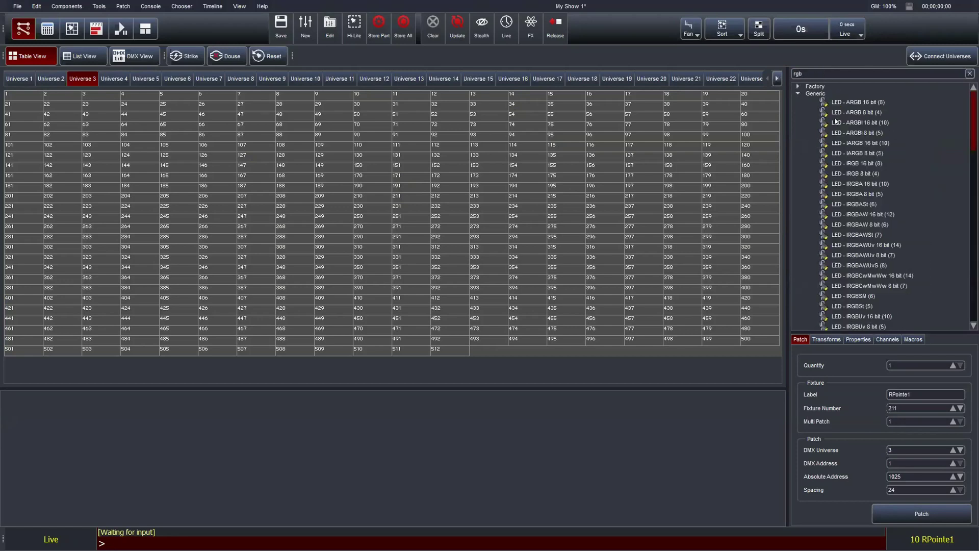
{"action": "scroll", "coordinate": [870, 226], "scroll_direction": "down", "scroll_amount": 5}
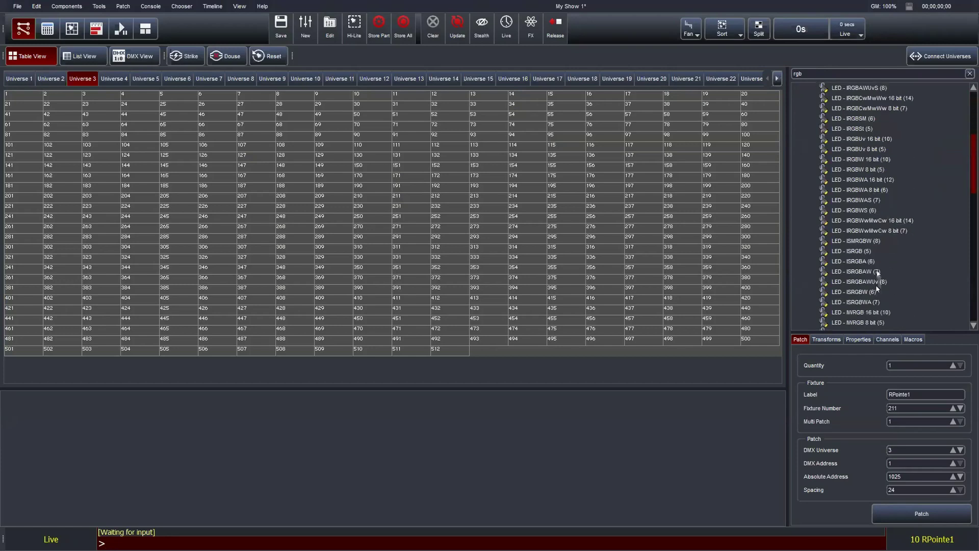
{"action": "scroll", "coordinate": [876, 293], "scroll_direction": "down", "scroll_amount": 3}
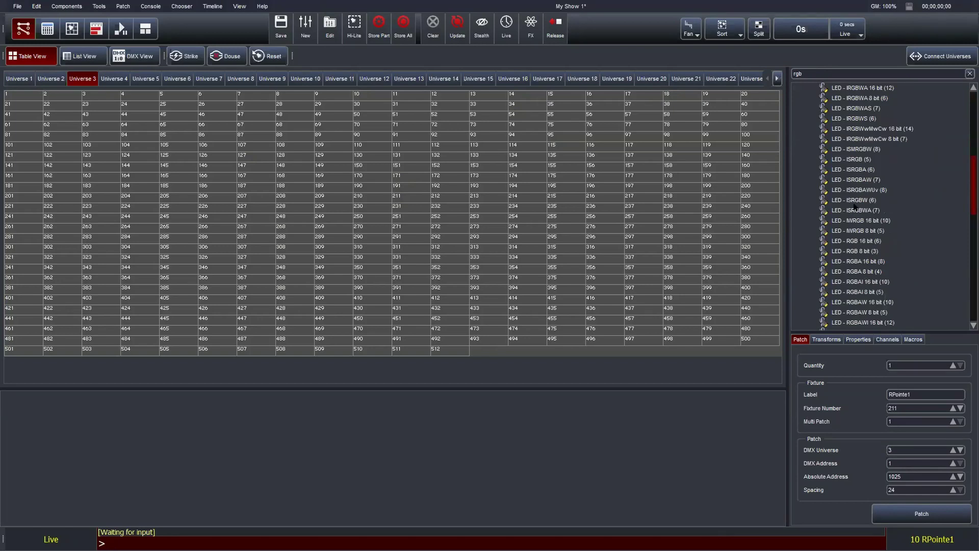
{"action": "scroll", "coordinate": [854, 240], "scroll_direction": "down", "scroll_amount": 4}
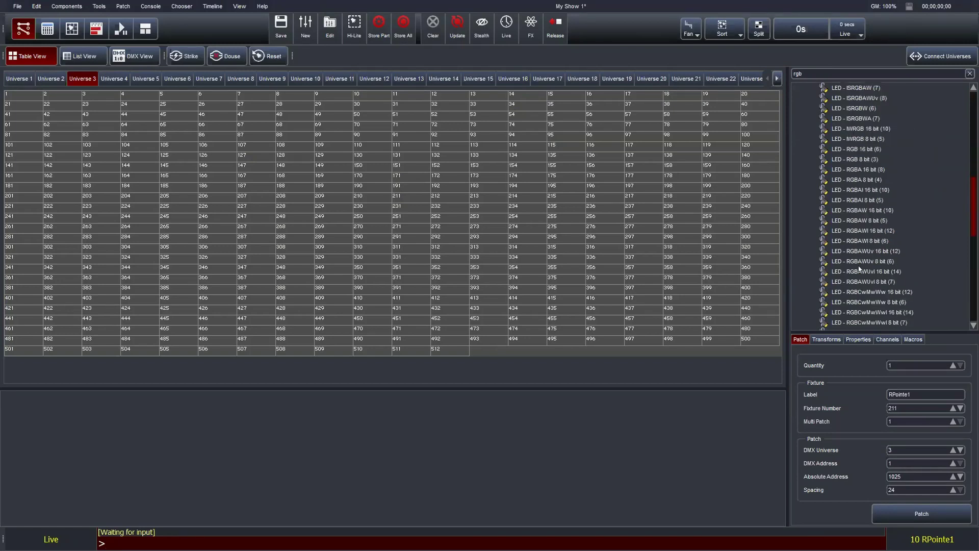
{"action": "scroll", "coordinate": [858, 270], "scroll_direction": "down", "scroll_amount": 3}
{"action": "scroll", "coordinate": [860, 259], "scroll_direction": "down", "scroll_amount": 2}
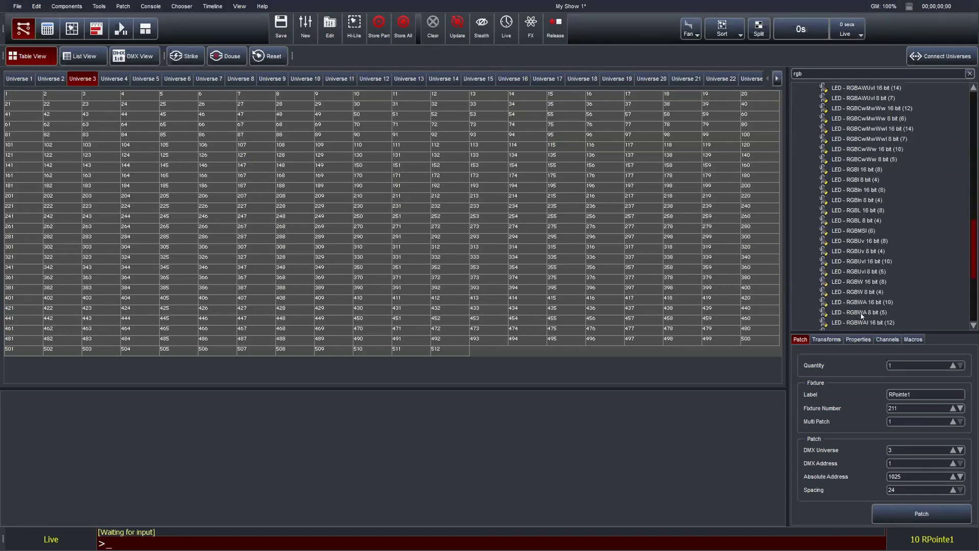
{"action": "scroll", "coordinate": [859, 265], "scroll_direction": "down", "scroll_amount": 5}
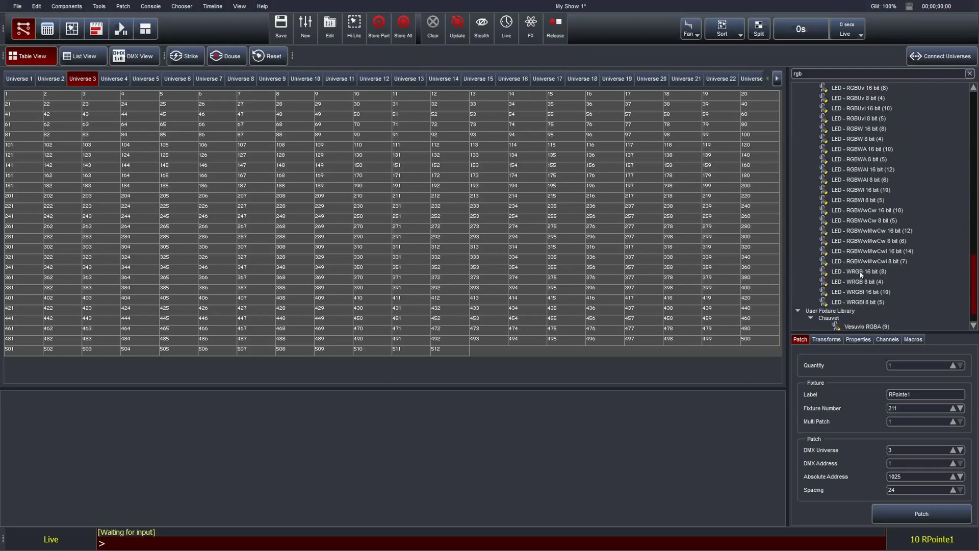
{"action": "scroll", "coordinate": [861, 274], "scroll_direction": "up", "scroll_amount": 10}
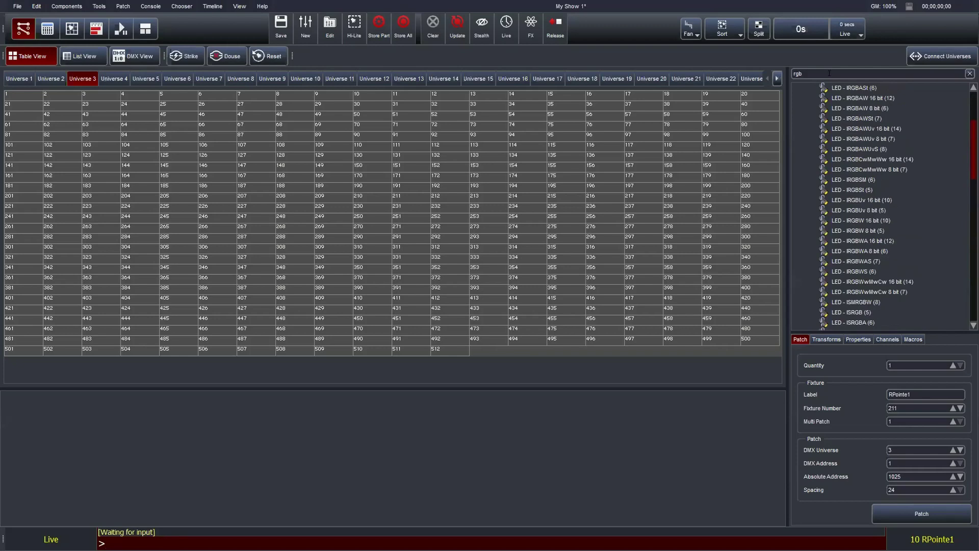
Step: Search the fixture library for "dimmer" again and select the generic Dimmer (1) fixture
{"action": "key", "text": "BackSpace"}
{"action": "key", "text": "BackSpace"}
{"action": "key", "text": "BackSpace"}
{"action": "type", "text": "dimmer"}
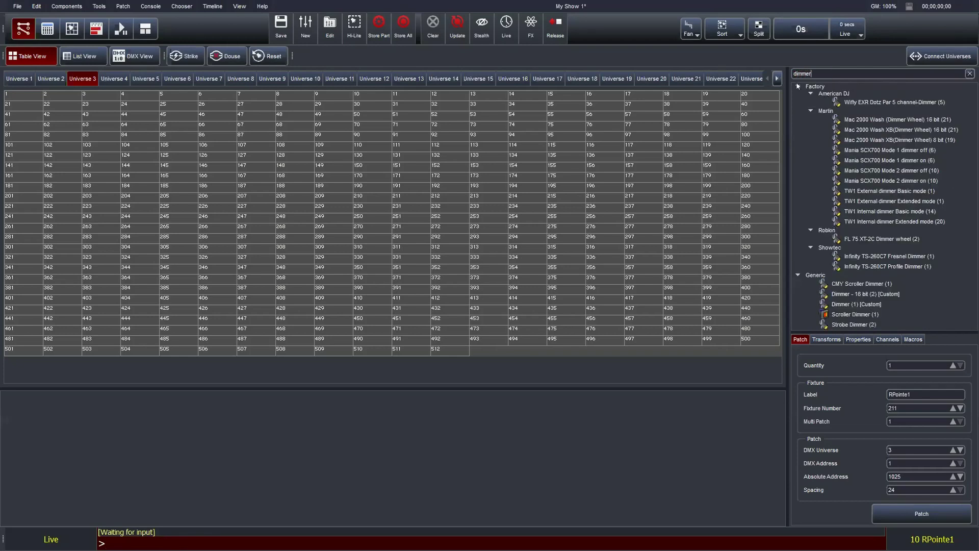
{"action": "left_click", "coordinate": [798, 86]}
{"action": "left_click", "coordinate": [835, 122]}
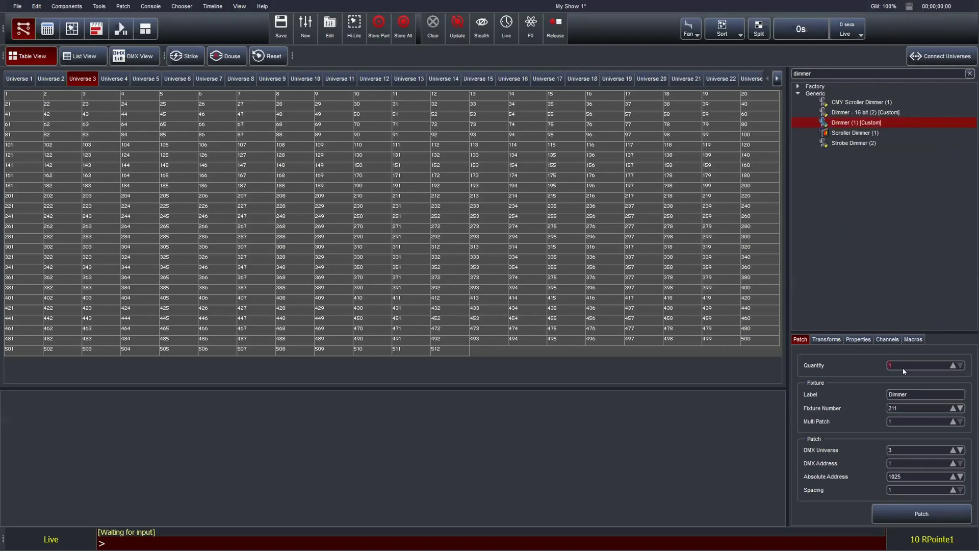
Step: Patch 18 generic dimmers from address 1 of Universe 3, with fixture numbers starting at 901
{"action": "type", "text": "18"}
{"action": "left_click", "coordinate": [904, 408]}
{"action": "type", "text": "901"}
{"action": "left_click", "coordinate": [916, 510]}
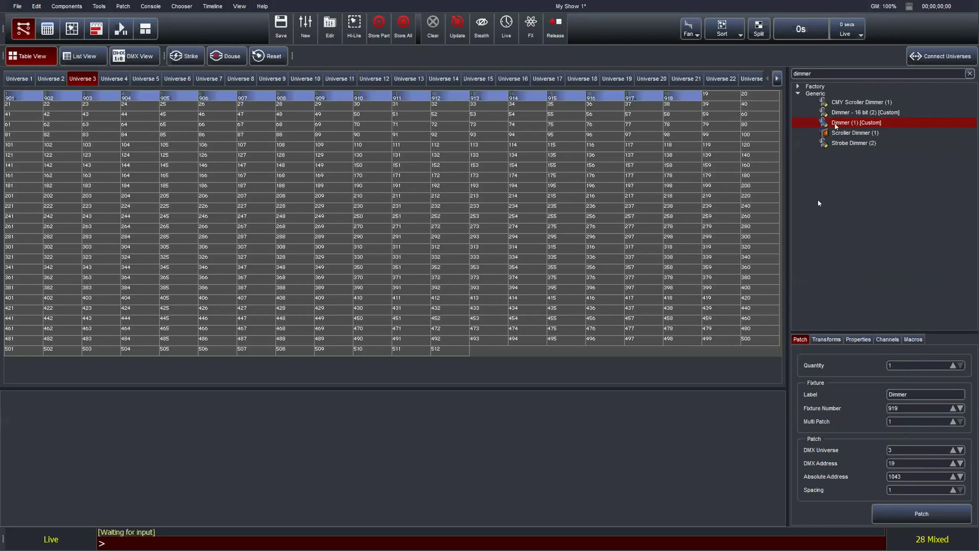
Step: Patch Dimmer 919 with a multi patch of 5, starting at address 268 of Universe 3
{"action": "left_click", "coordinate": [899, 419]}
{"action": "type", "text": "5"}
{"action": "left_click_drag", "start_coordinate": [833, 125], "coordinate": [290, 232]}
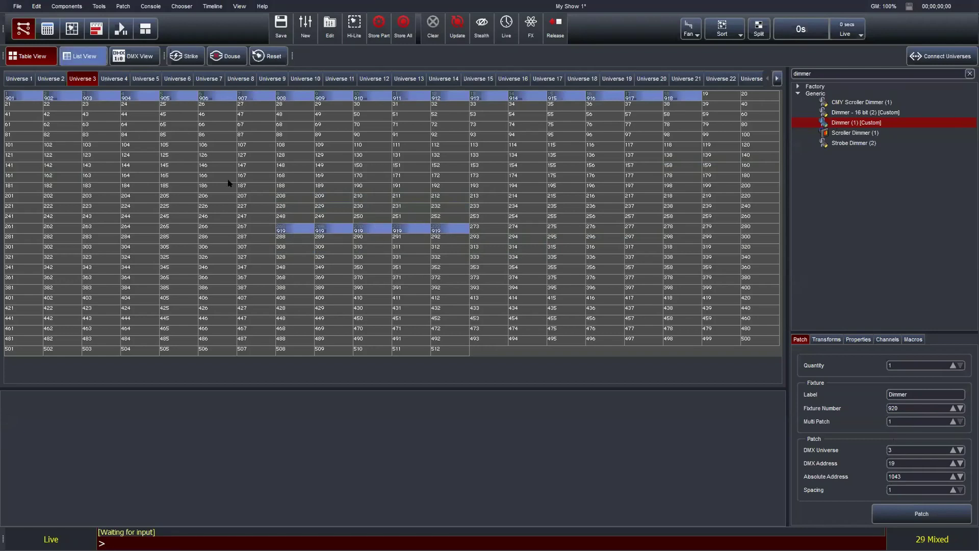
Step: Move Dimmer 919 away from the other fixtures in the Live layout, to the right of the RPointe row, and return to the patch
{"action": "left_click", "coordinate": [69, 26]}
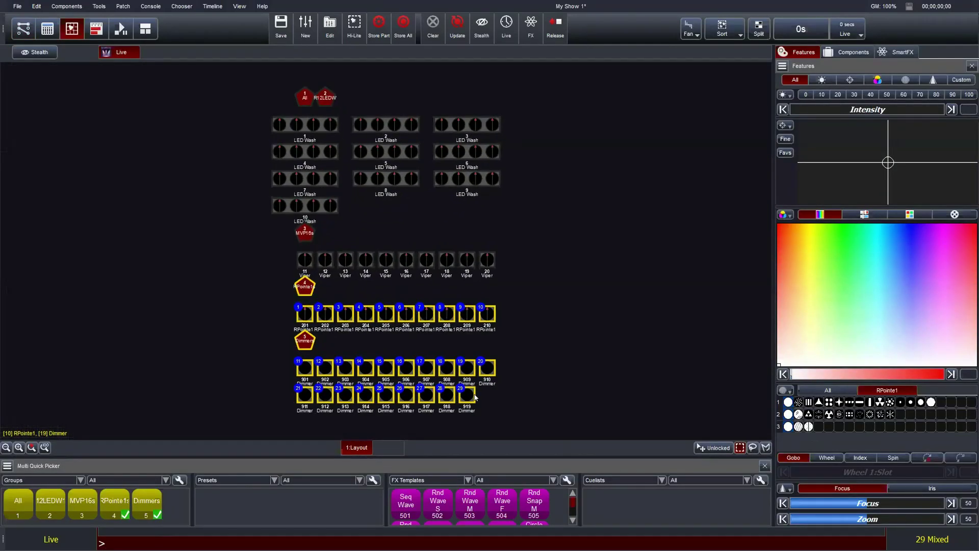
{"action": "left_click_drag", "start_coordinate": [475, 393], "coordinate": [560, 302]}
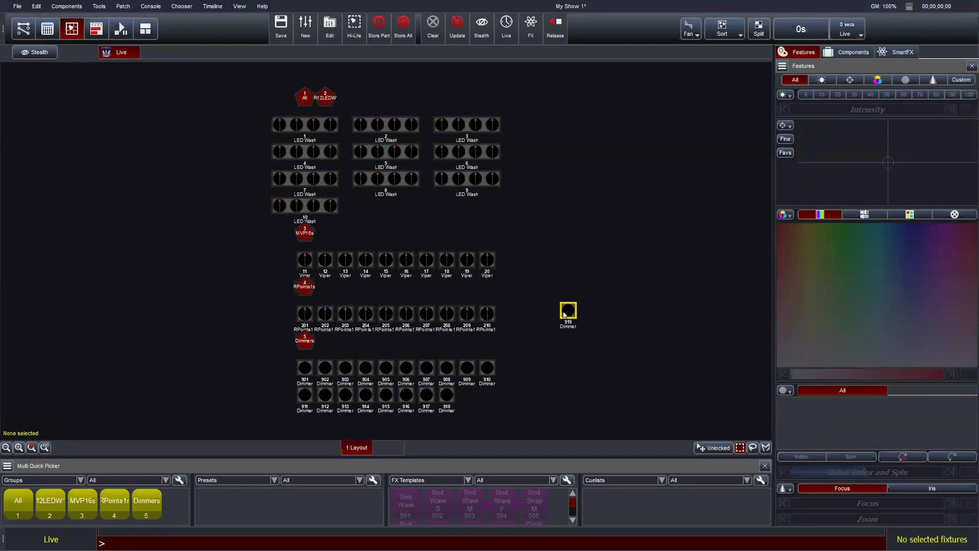
{"action": "left_click", "coordinate": [23, 28]}
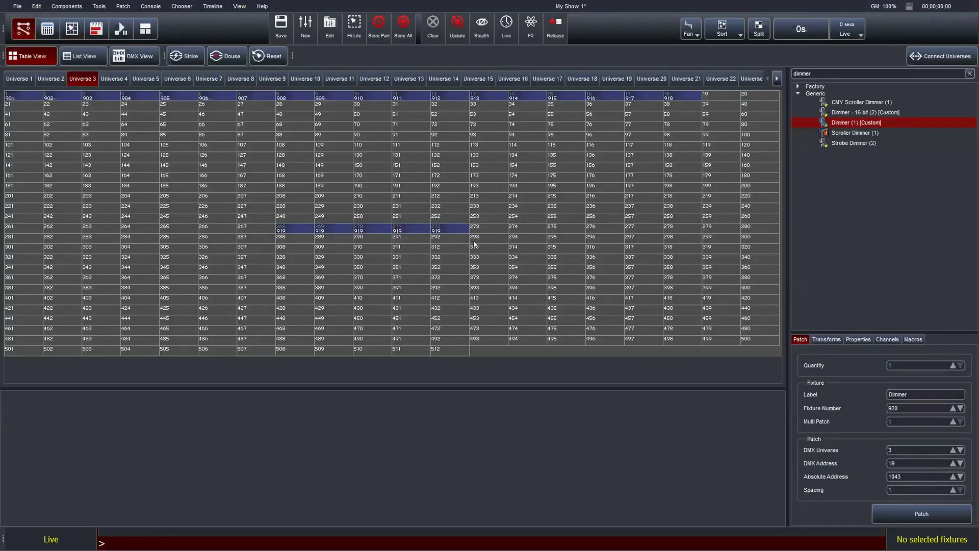
Step: Undo the layout move of Dimmer 919 and the patching of that multi-patched dimmer
{"action": "key", "text": "ctrl"}
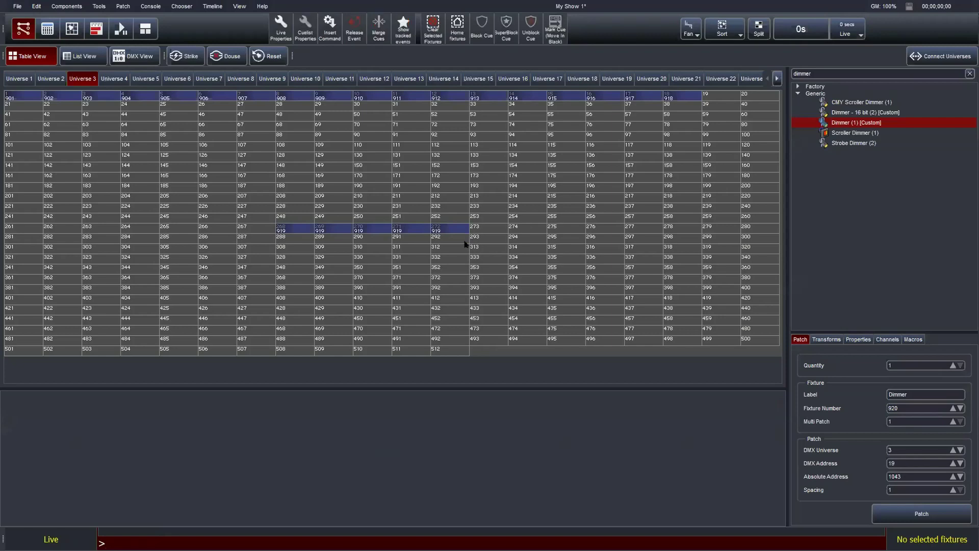
{"action": "key", "text": "ctrl+z"}
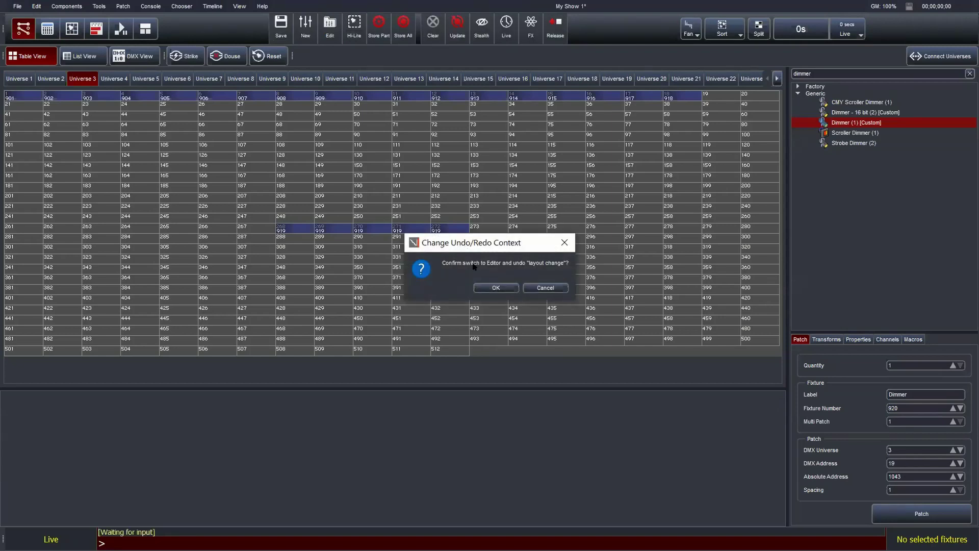
{"action": "left_click", "coordinate": [498, 289]}
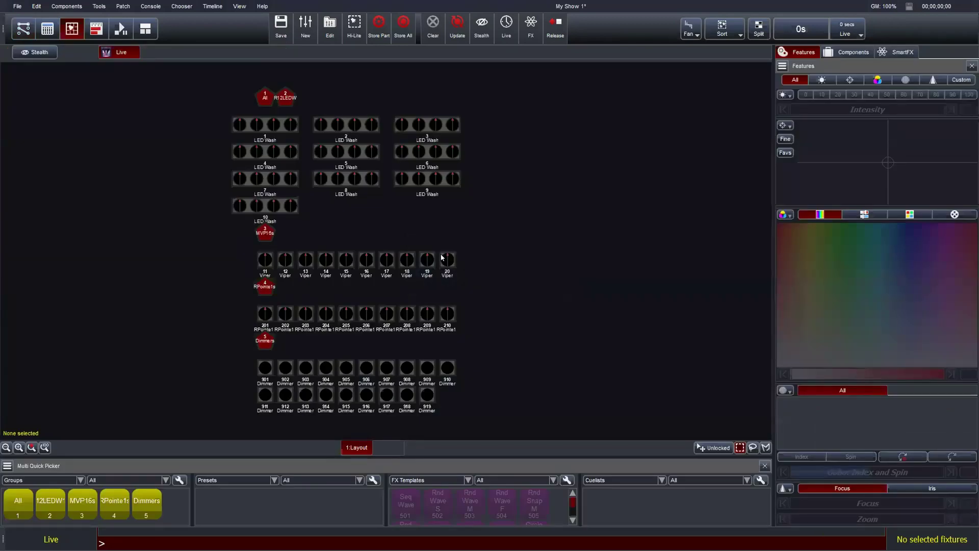
{"action": "key", "text": "ctrl+z"}
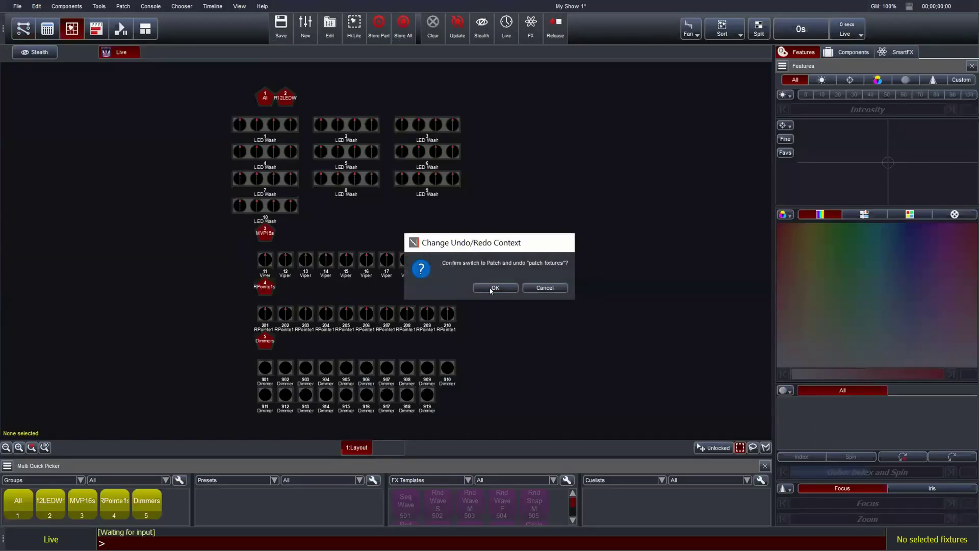
{"action": "left_click", "coordinate": [493, 287]}
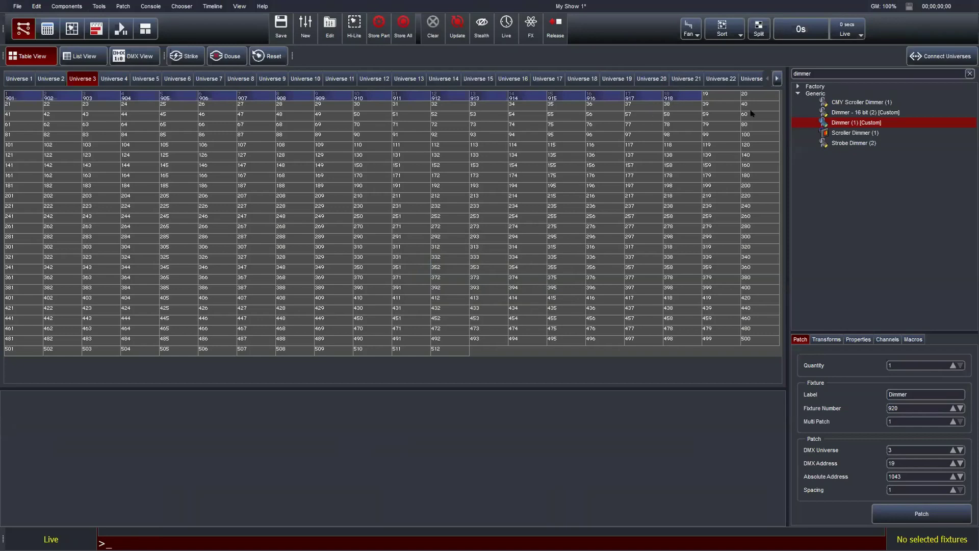
Step: Clear the fixture library search, show the patched fixtures as a list and filter it for "viper"
{"action": "left_click", "coordinate": [969, 74]}
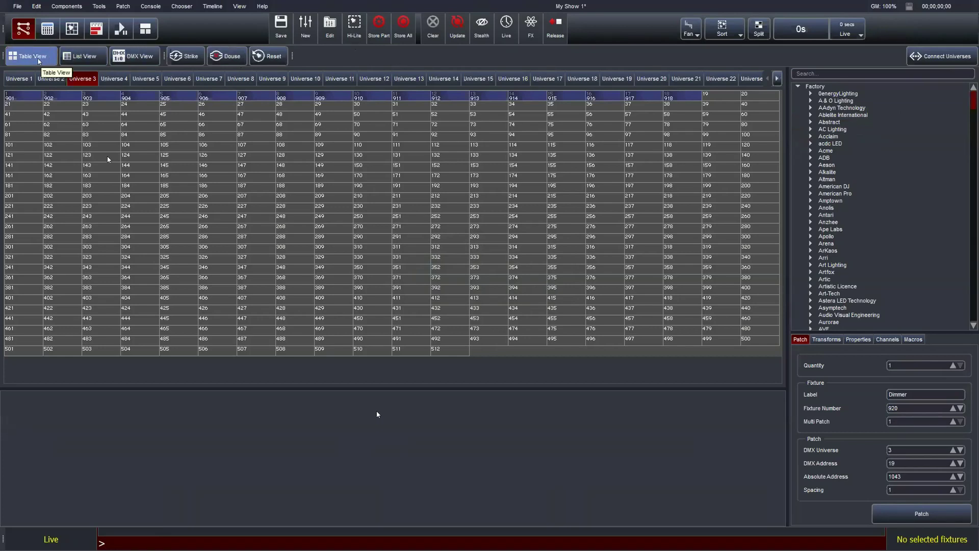
{"action": "left_click", "coordinate": [81, 56]}
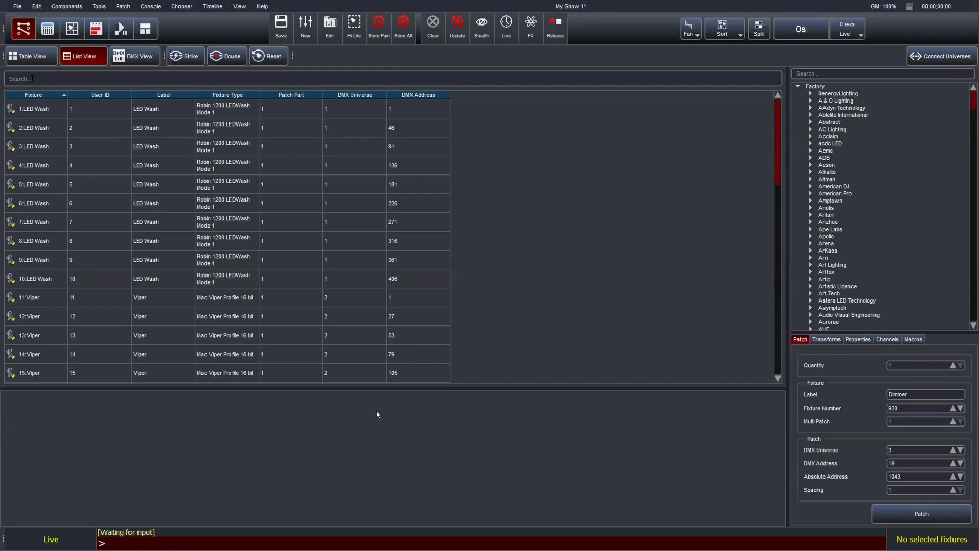
{"action": "type", "text": "viper"}
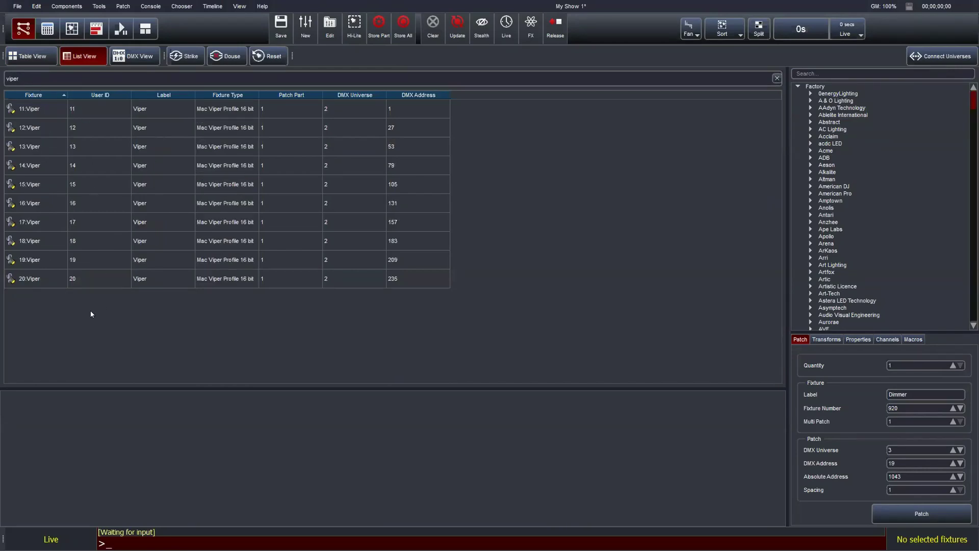
Step: Examine the live DMX channel values of Universe 1, Universe 3 and Universe 2
{"action": "left_click", "coordinate": [141, 57]}
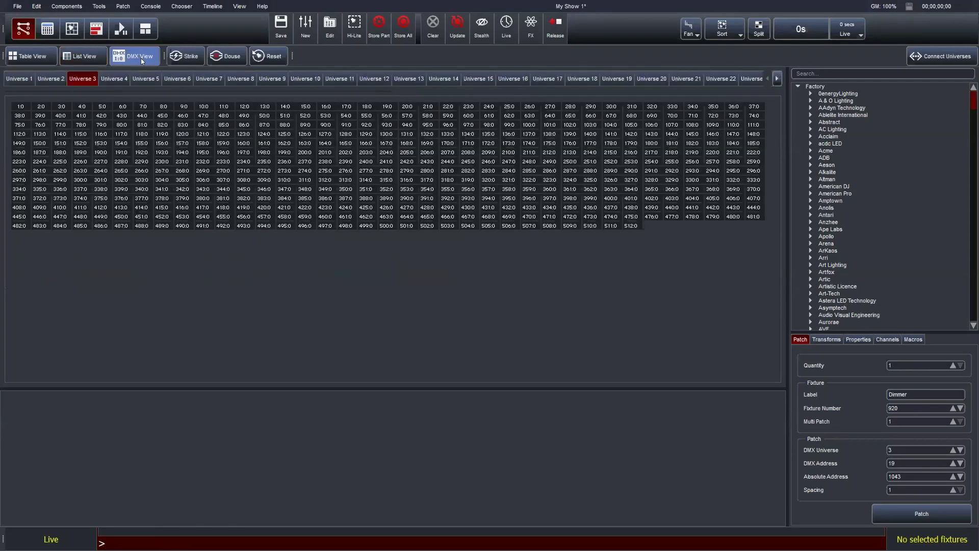
{"action": "left_click", "coordinate": [19, 78]}
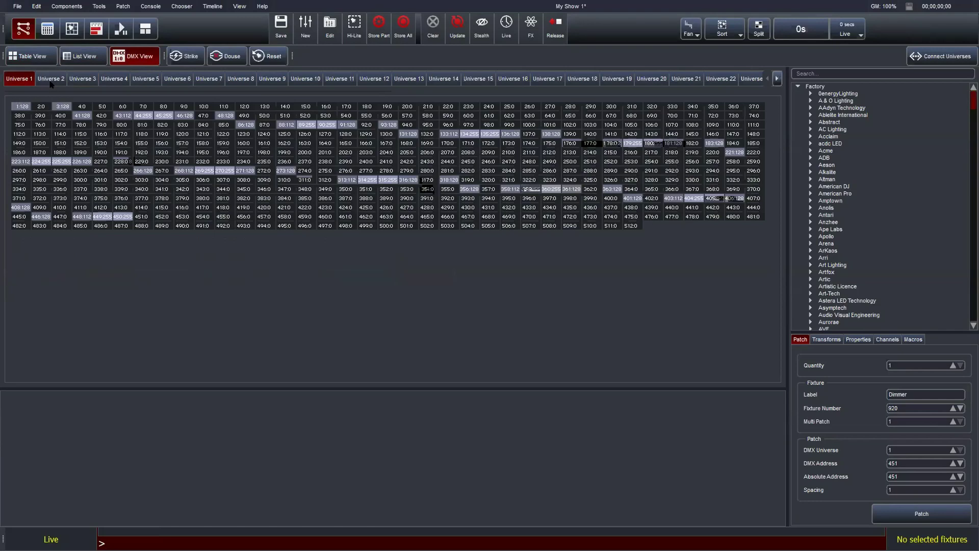
{"action": "left_click", "coordinate": [71, 79]}
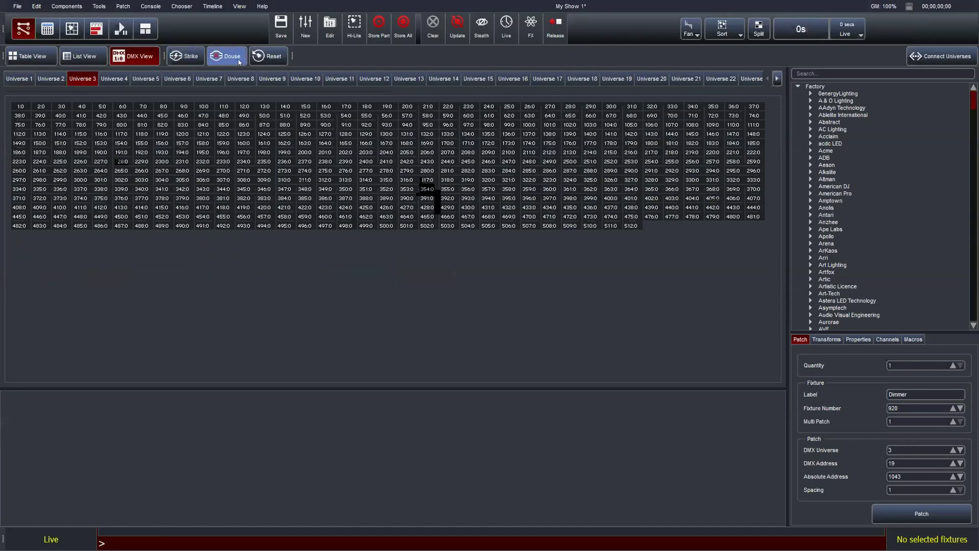
{"action": "left_click", "coordinate": [51, 78]}
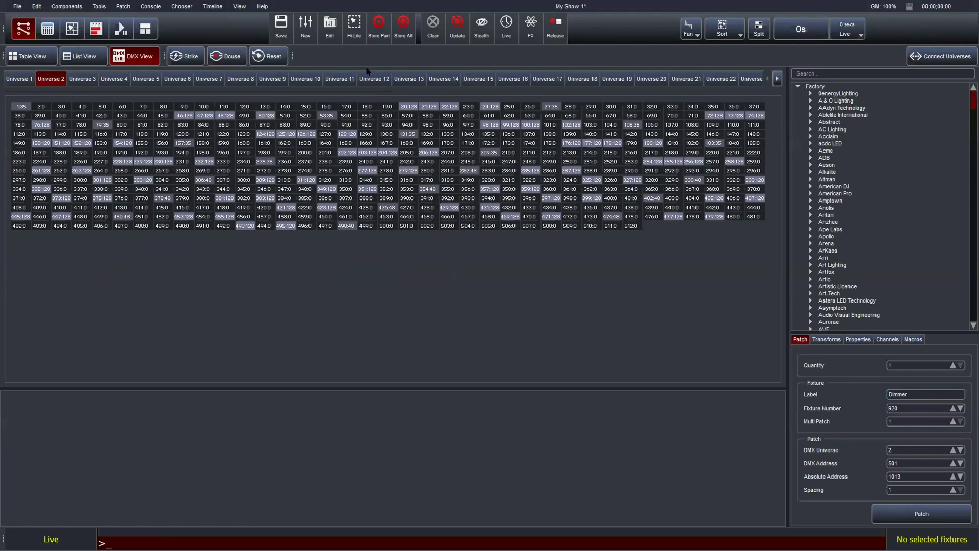
Step: Open the universe connections and assign Vista Universe 1 to output port 1 and Vista Universe 2 to port 2
{"action": "left_click", "coordinate": [938, 62]}
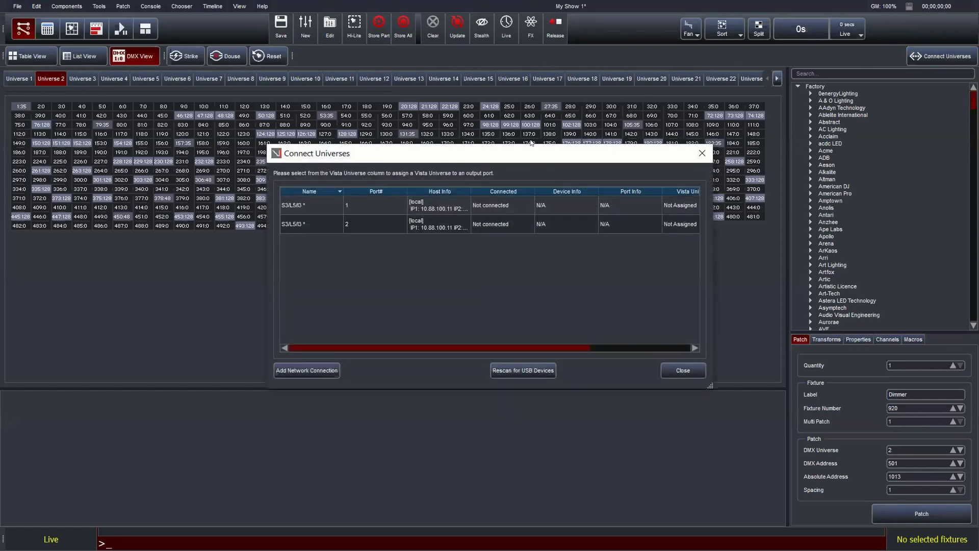
{"action": "left_click_drag", "start_coordinate": [515, 154], "coordinate": [500, 115]}
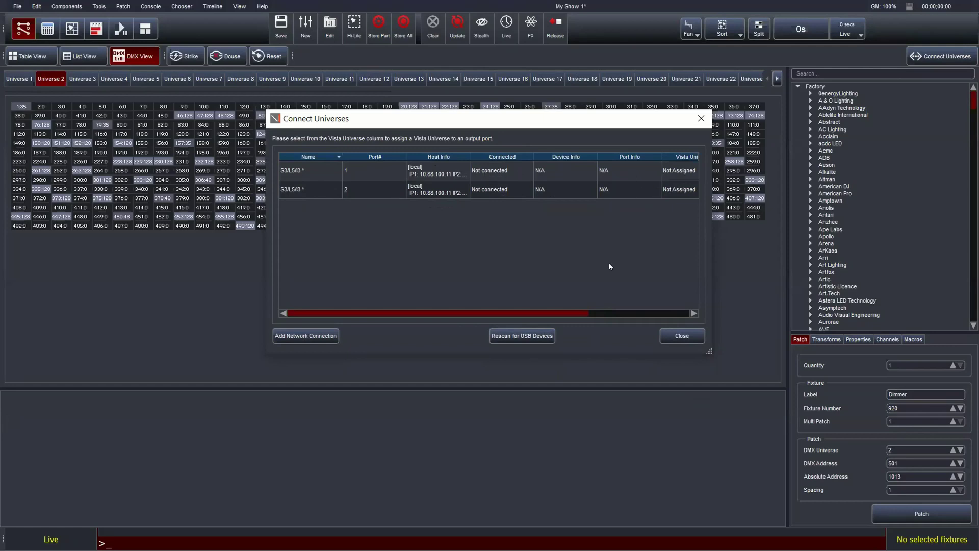
{"action": "left_click_drag", "start_coordinate": [574, 312], "coordinate": [675, 312]}
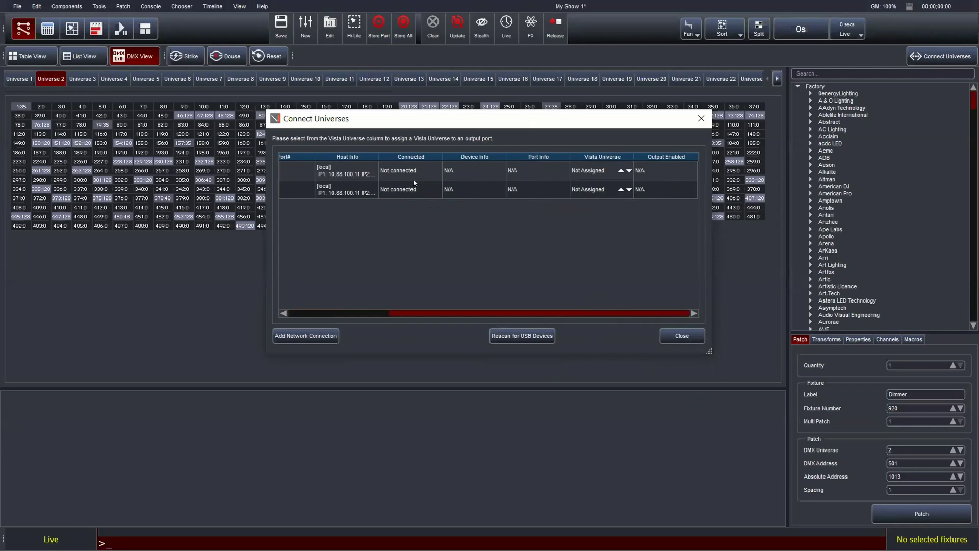
{"action": "double_click", "coordinate": [611, 172]}
{"action": "type", "text": "1"}
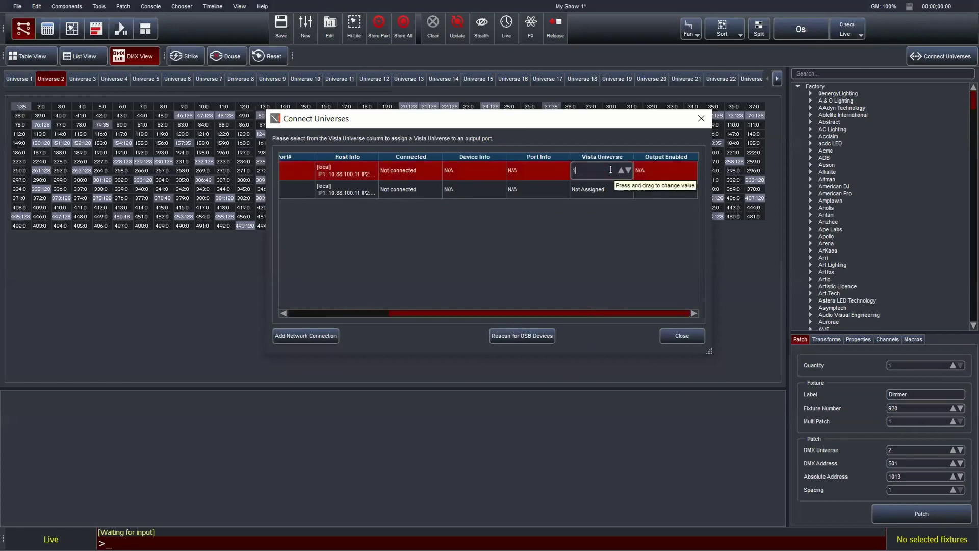
{"action": "double_click", "coordinate": [601, 189]}
{"action": "type", "text": "2"}
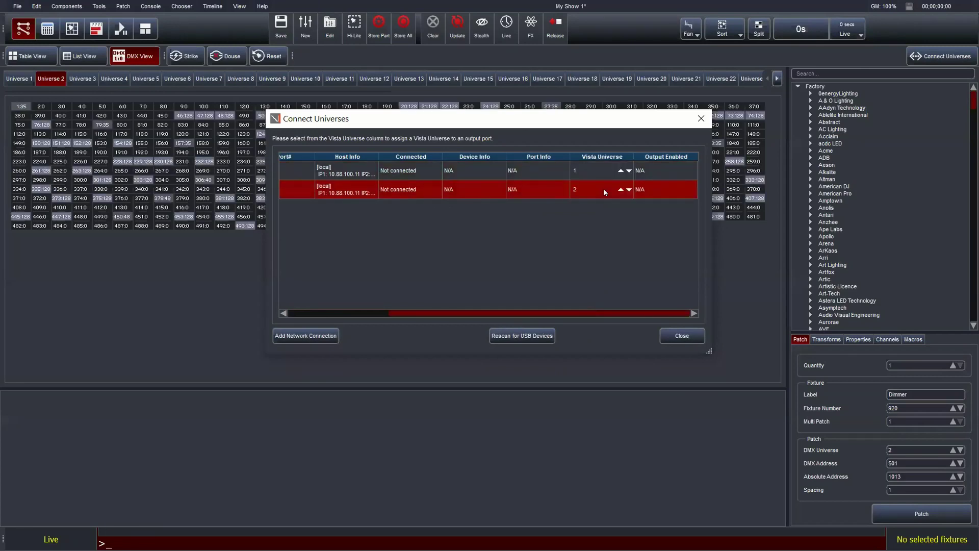
{"action": "key", "text": "Return"}
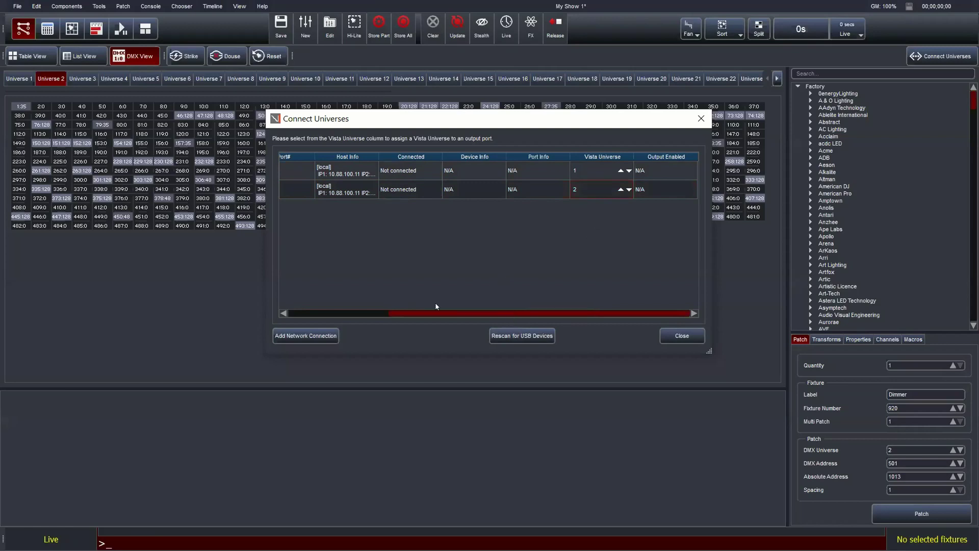
Step: Assign Vista Universe 1 to output port 2 as well
{"action": "scroll", "coordinate": [436, 306], "scroll_direction": "left", "scroll_amount": 3}
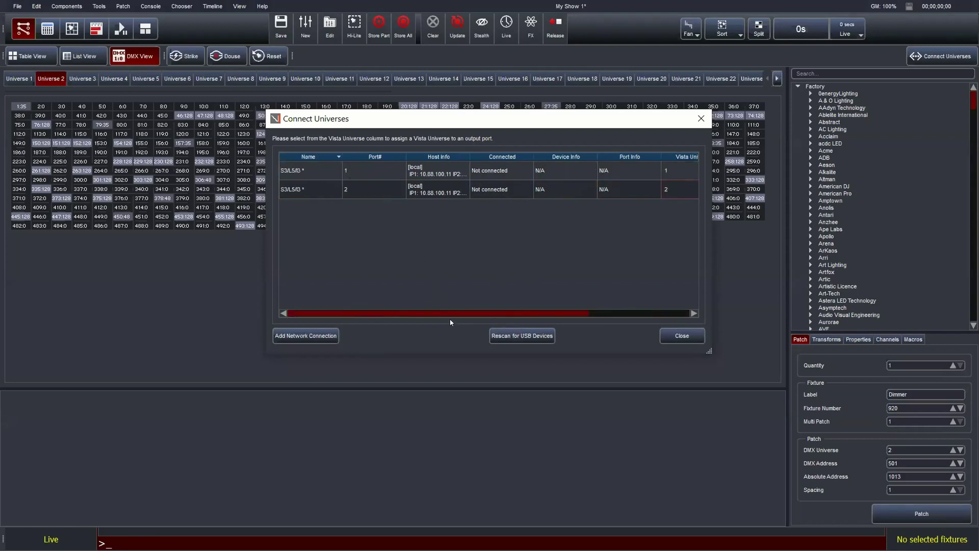
{"action": "left_click_drag", "start_coordinate": [452, 315], "coordinate": [605, 329]}
{"action": "left_click", "coordinate": [599, 194]}
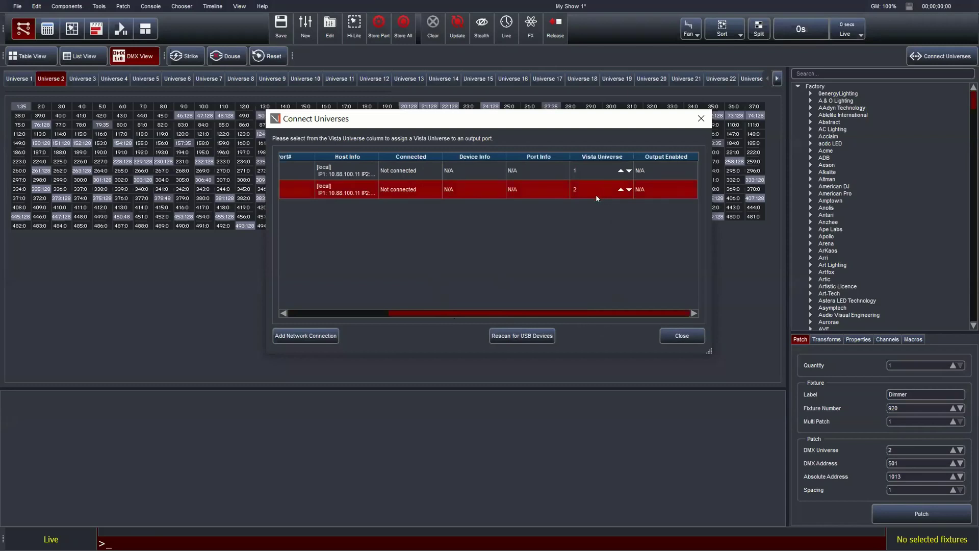
{"action": "left_click", "coordinate": [586, 188]}
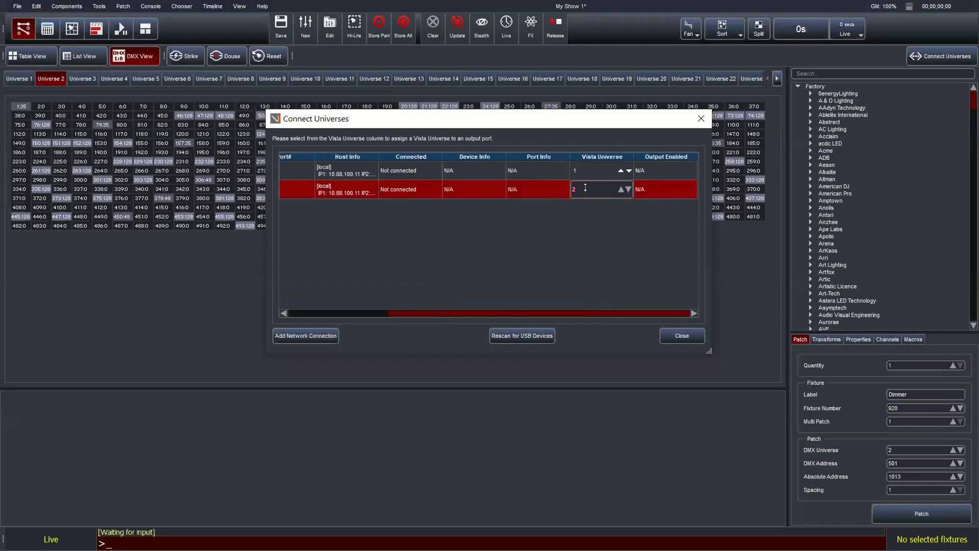
{"action": "key", "text": "Return"}
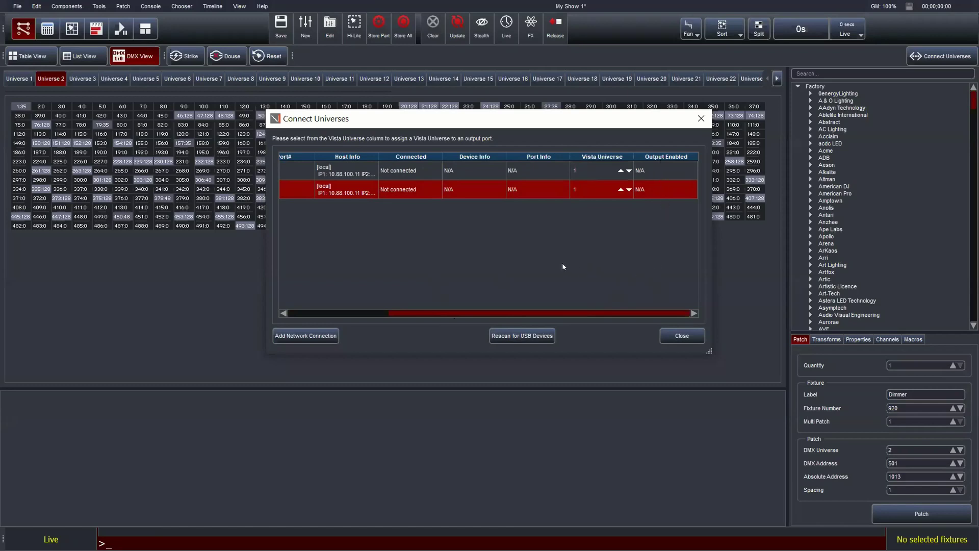
Step: Set output port 2 back to Vista Universe 2 and close the universe connections
{"action": "left_click_drag", "start_coordinate": [465, 315], "coordinate": [340, 315]}
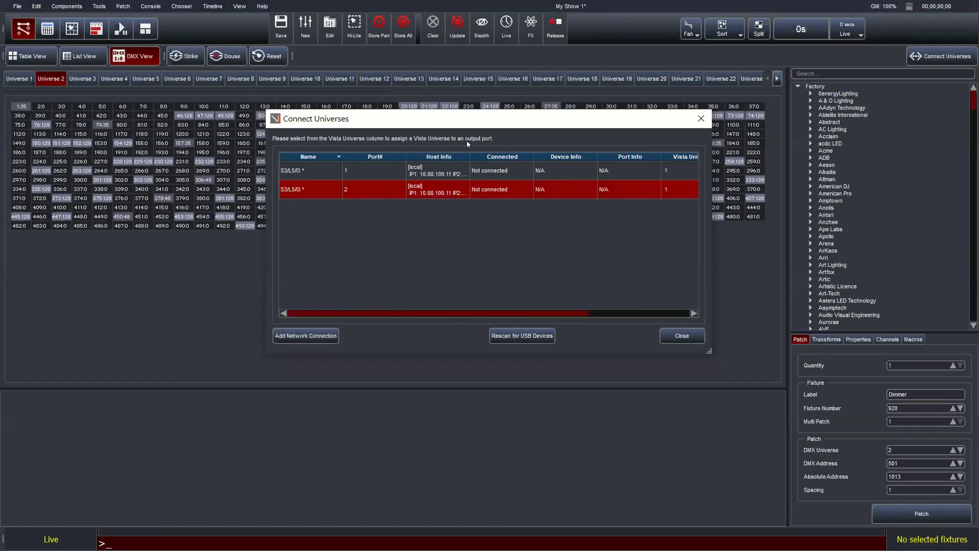
{"action": "double_click", "coordinate": [658, 197]}
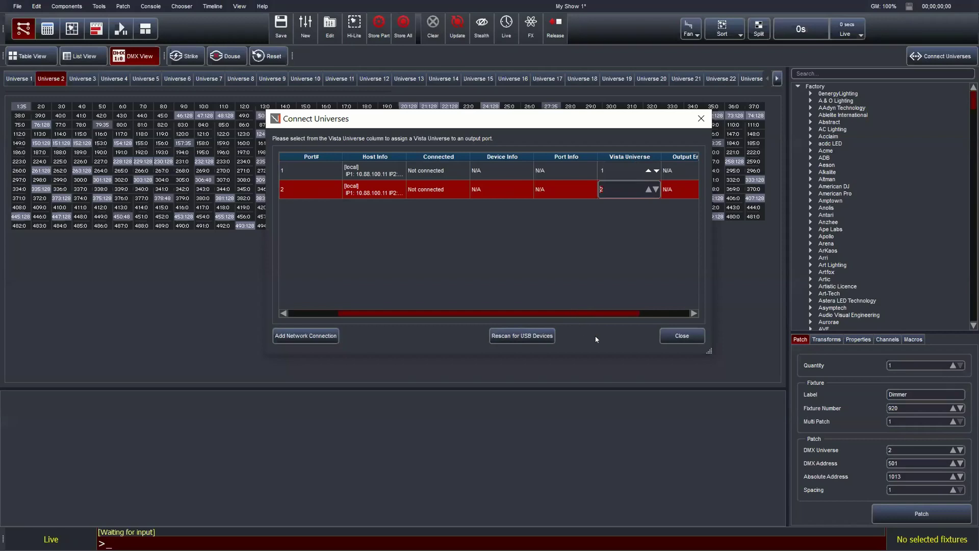
{"action": "left_click", "coordinate": [678, 335]}
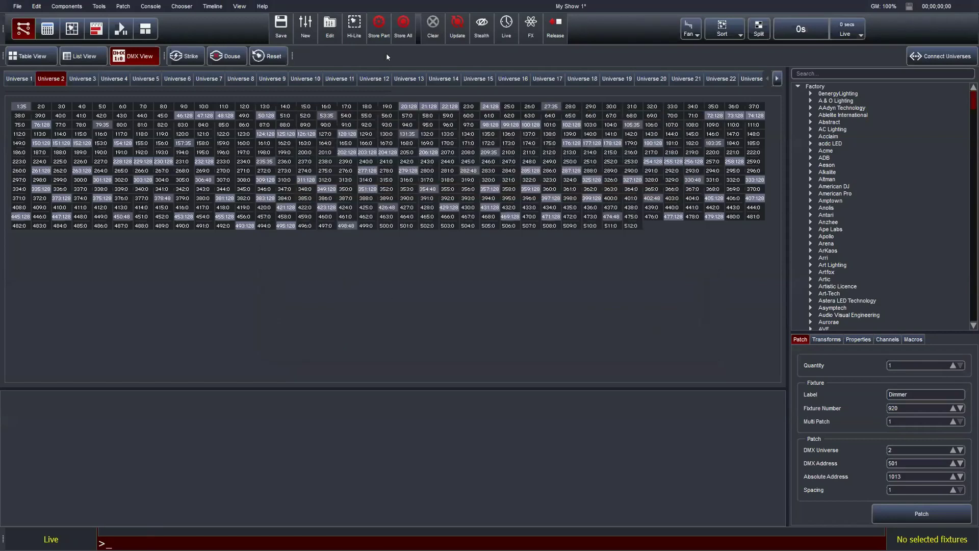
Step: Show the patch as a table and review the fixtures on Universes 3, 2 and 1
{"action": "left_click", "coordinate": [21, 53]}
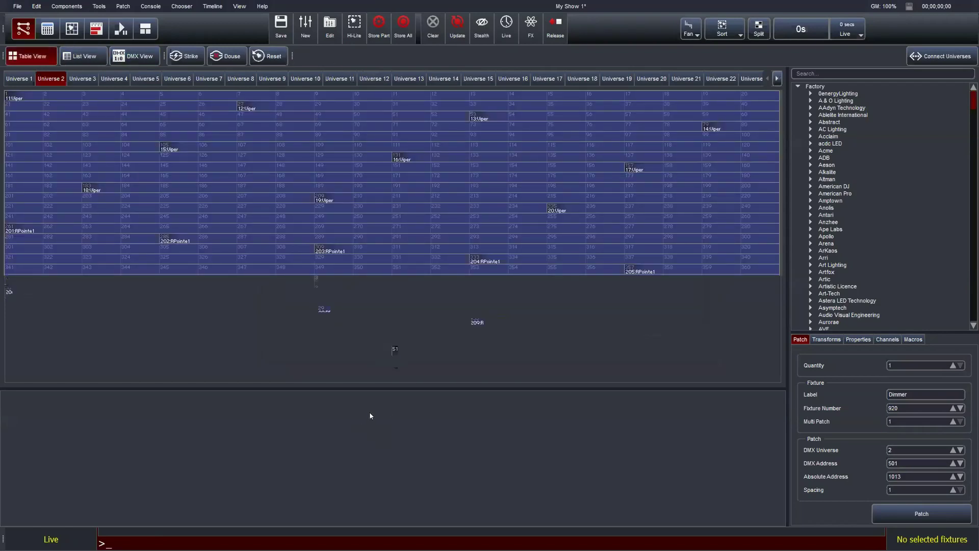
{"action": "left_click", "coordinate": [82, 79]}
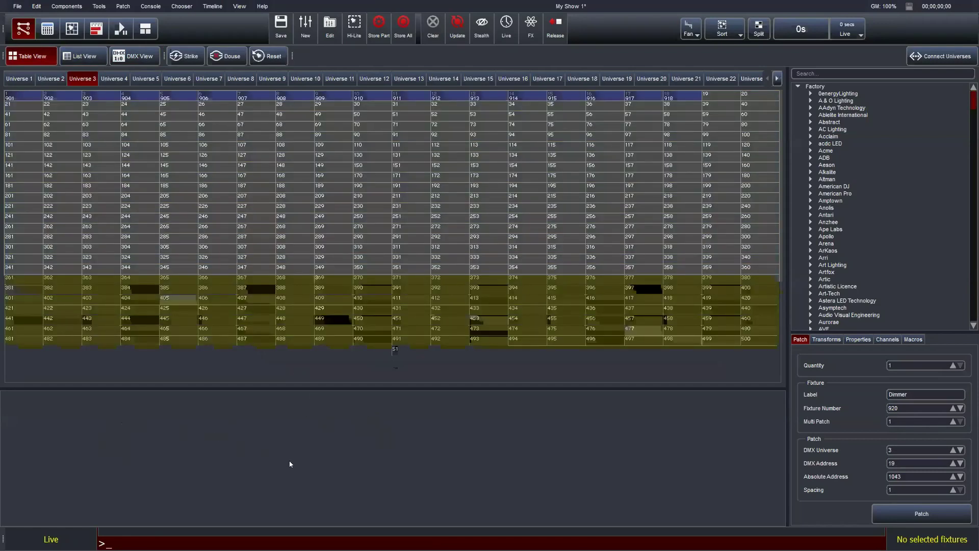
{"action": "left_click", "coordinate": [44, 78]}
{"action": "left_click", "coordinate": [19, 78]}
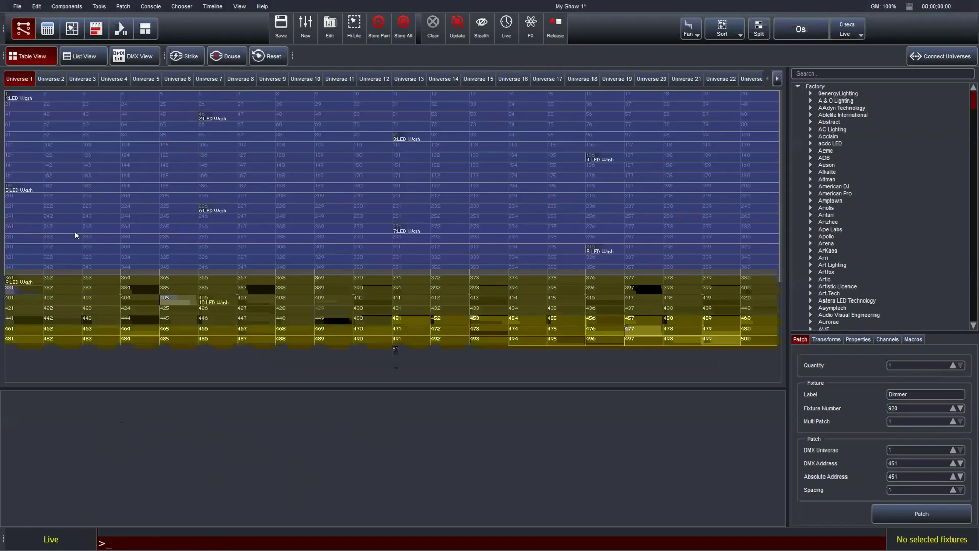
Step: Unpatch LED Wash 10 from Universe 1 and patch it back at address 406
{"action": "left_click", "coordinate": [210, 300]}
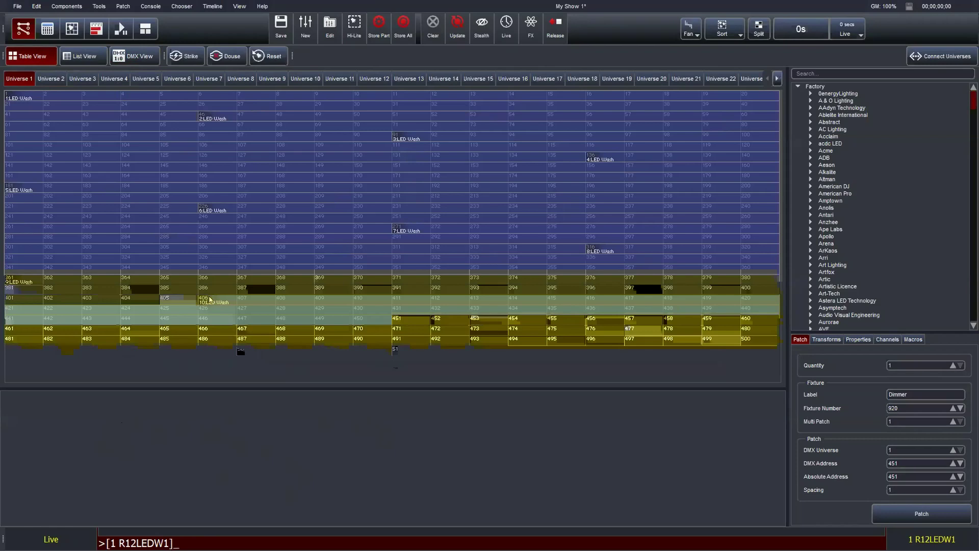
{"action": "left_click_drag", "start_coordinate": [210, 300], "coordinate": [205, 430]}
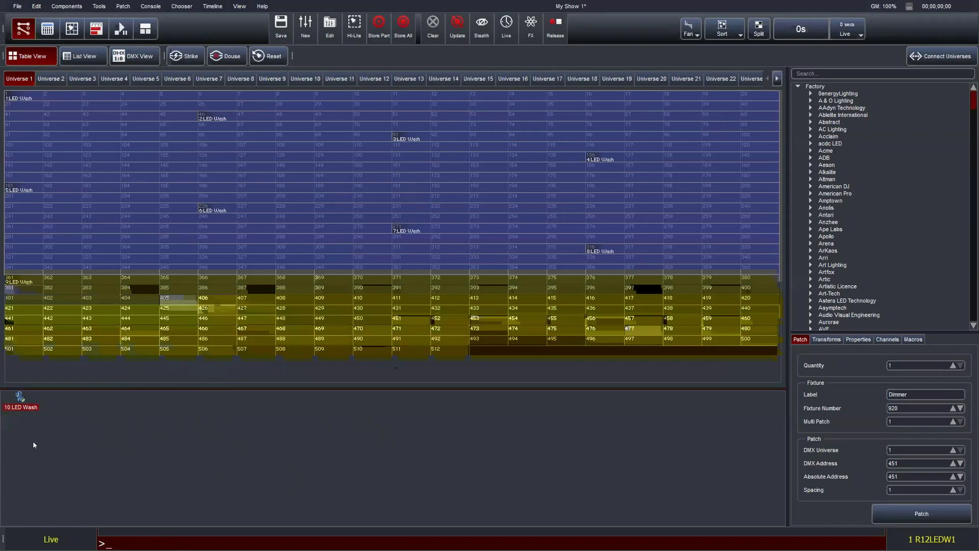
{"action": "left_click_drag", "start_coordinate": [20, 396], "coordinate": [212, 319]}
{"action": "left_click_drag", "start_coordinate": [27, 396], "coordinate": [209, 300]}
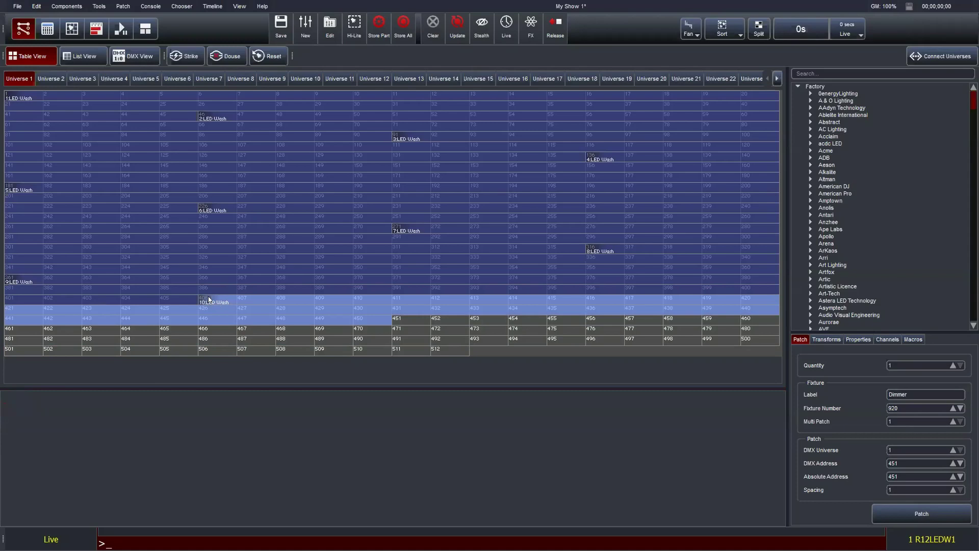
Step: In the Live layout, move the MVP16s group with its Viper fixtures to the right of the LED Wash fixtures
{"action": "left_click", "coordinate": [51, 31]}
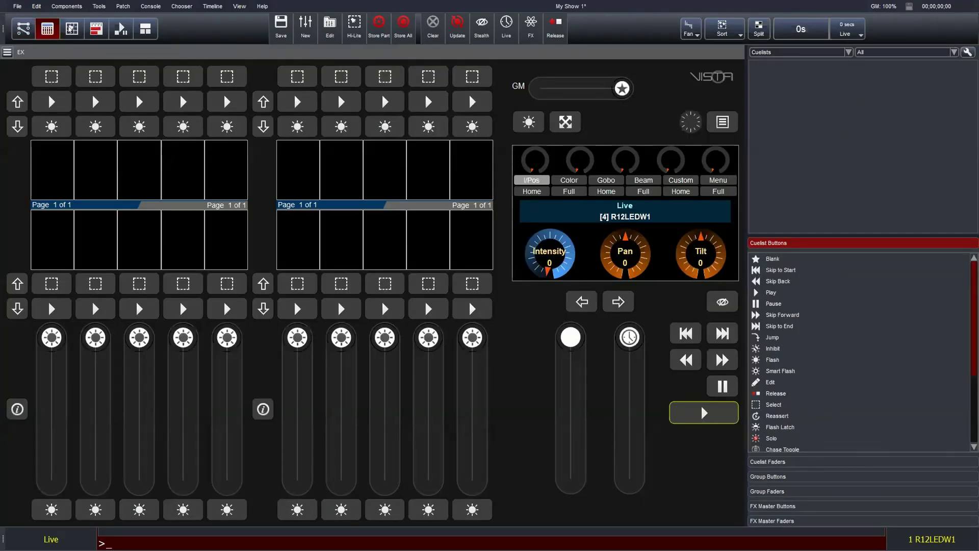
{"action": "left_click", "coordinate": [71, 29]}
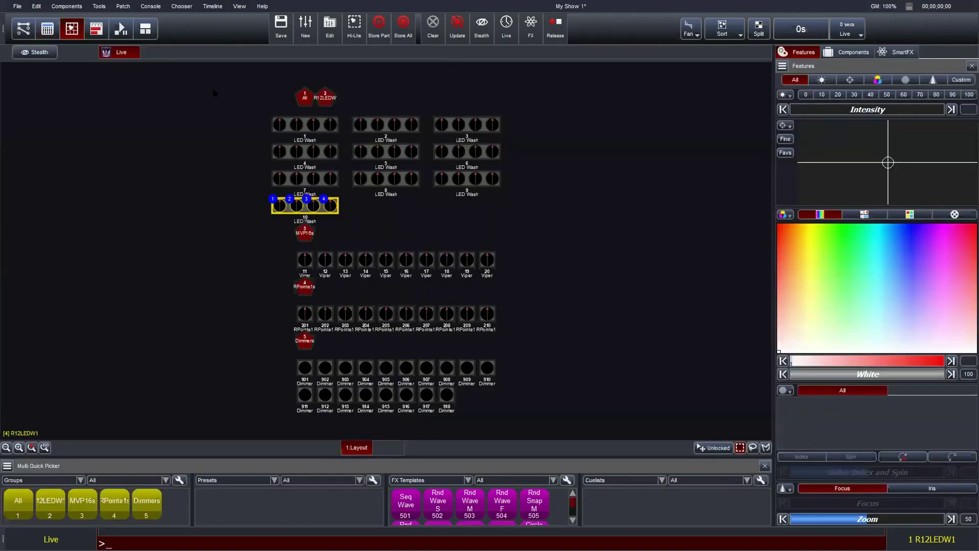
{"action": "left_click", "coordinate": [587, 268]}
{"action": "scroll", "coordinate": [576, 241], "scroll_direction": "down", "scroll_amount": 1}
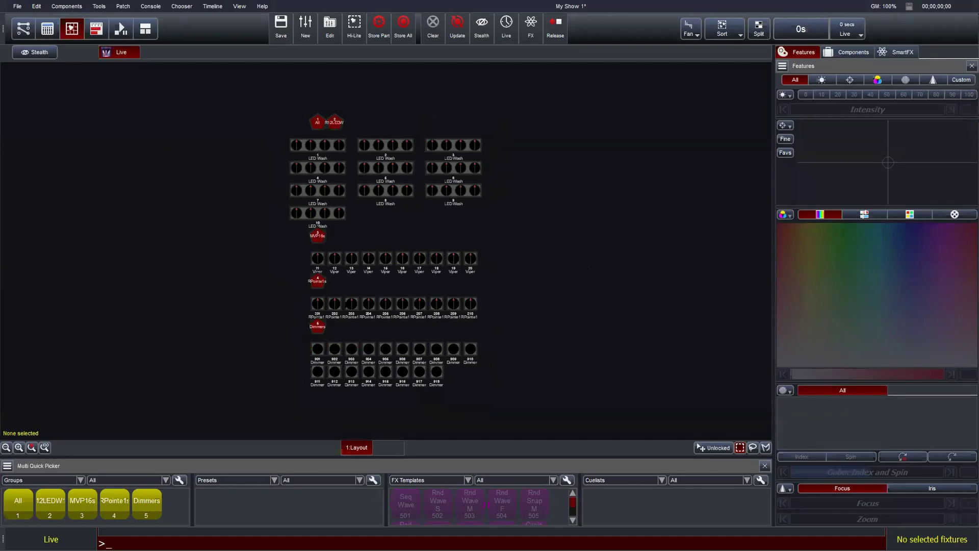
{"action": "left_click", "coordinate": [317, 235]}
{"action": "left_click_drag", "start_coordinate": [317, 235], "coordinate": [515, 136]}
{"action": "left_click", "coordinate": [337, 280]}
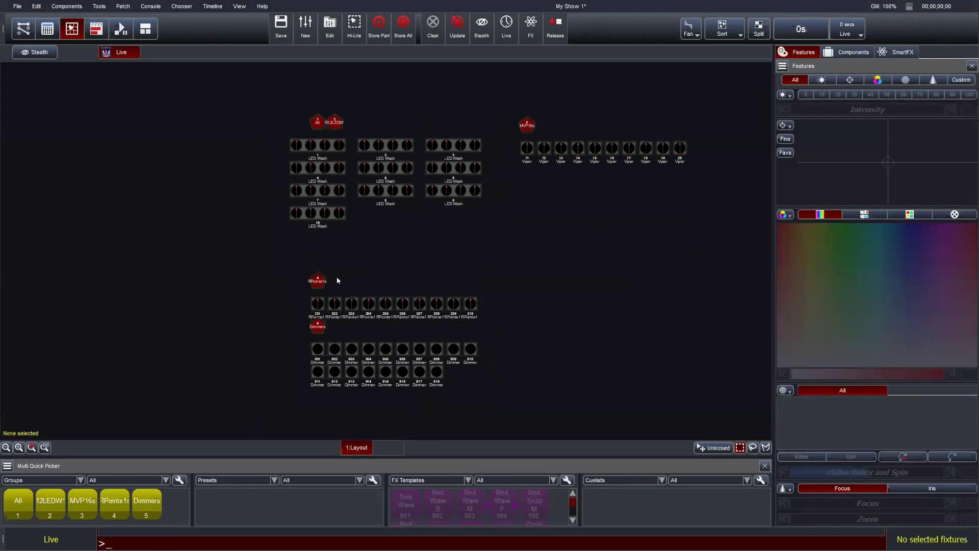
Step: Move the RPointe1s group beneath the Viper row and the Dimmers group beneath the RPointe1 row
{"action": "left_click", "coordinate": [318, 281]}
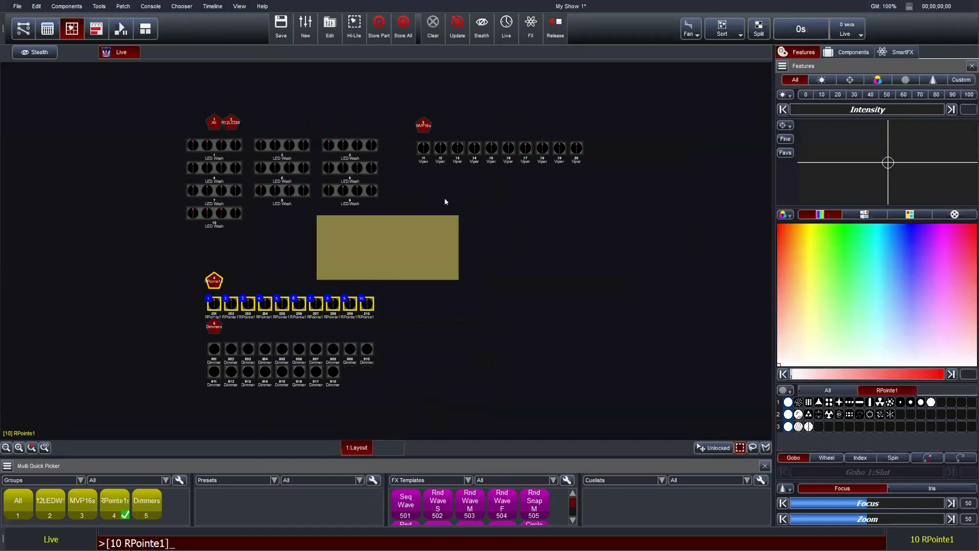
{"action": "left_click_drag", "start_coordinate": [212, 281], "coordinate": [421, 182]}
{"action": "left_click", "coordinate": [418, 280]}
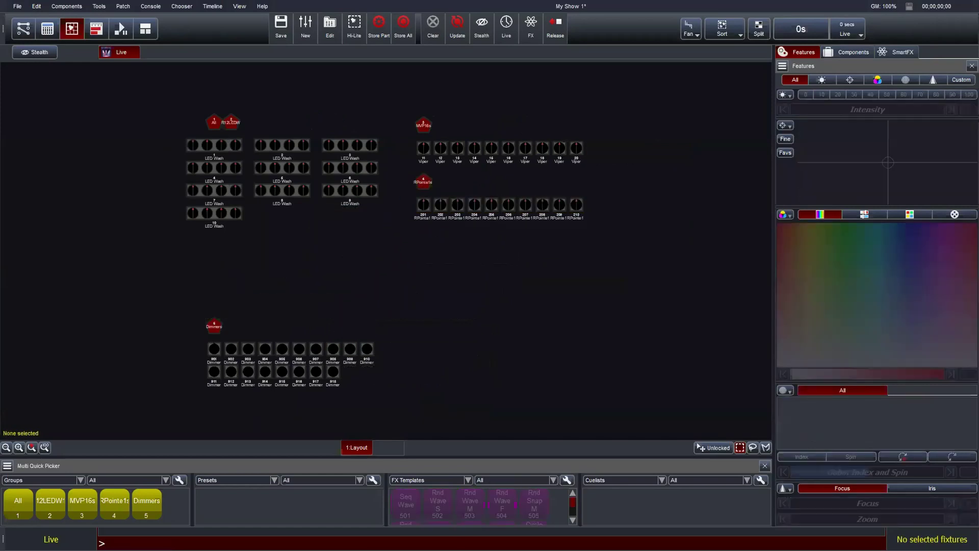
{"action": "left_click", "coordinate": [213, 325]}
{"action": "left_click_drag", "start_coordinate": [213, 324], "coordinate": [421, 241]}
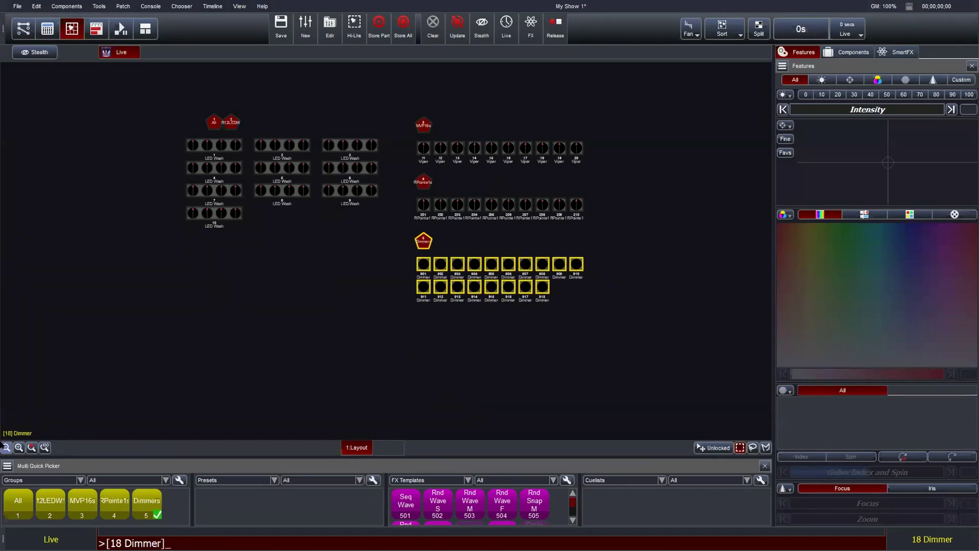
Step: Zoom the Live layout to fit all fixtures and clear the dimmer selection
{"action": "left_click", "coordinate": [17, 447]}
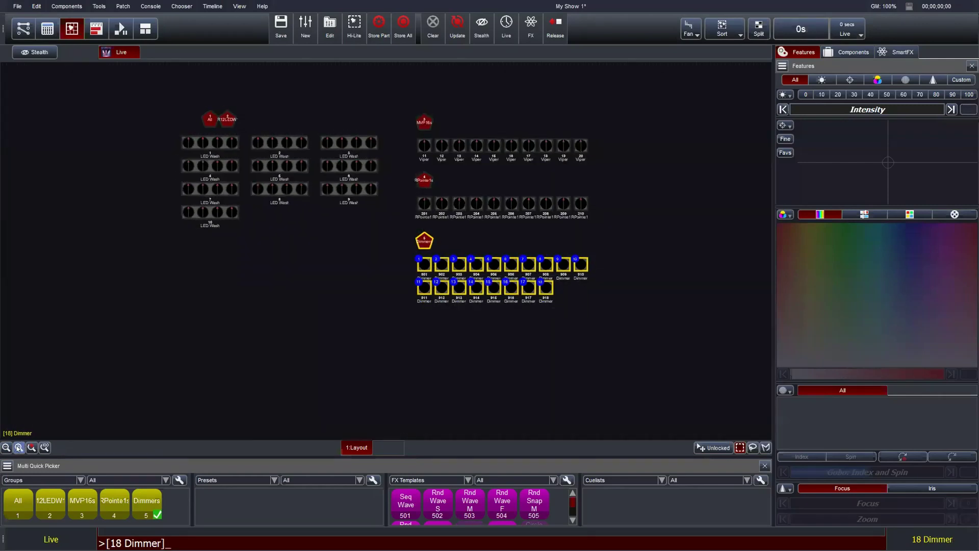
{"action": "left_click", "coordinate": [18, 447]}
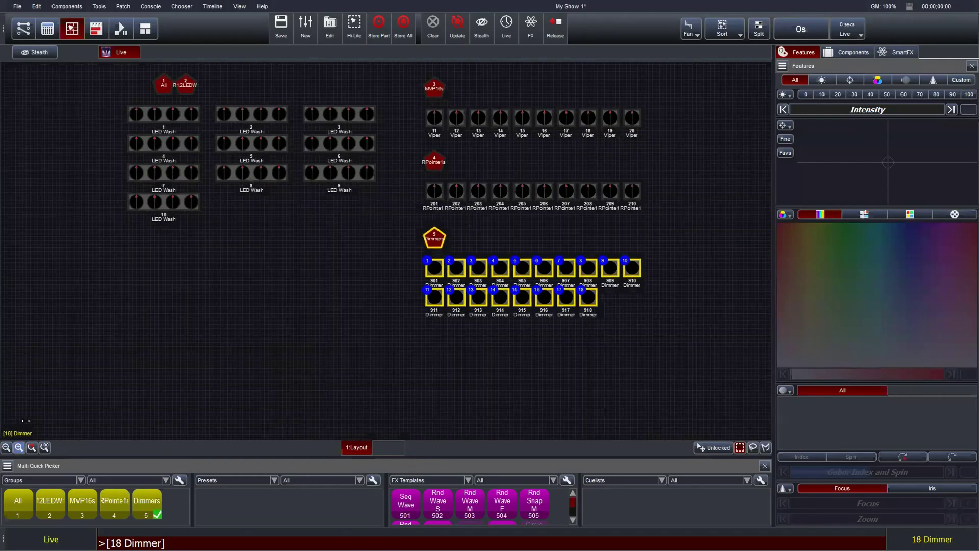
{"action": "left_click", "coordinate": [45, 447]}
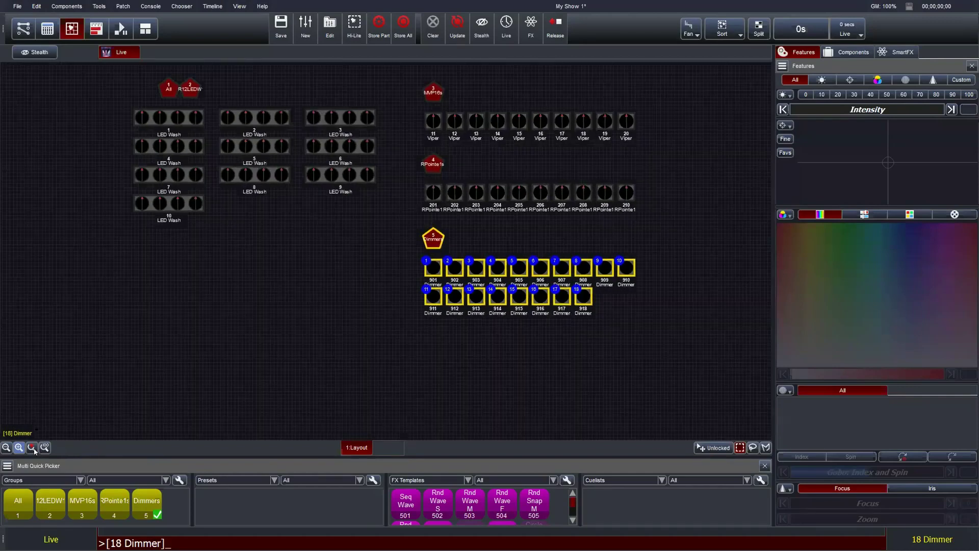
{"action": "left_click", "coordinate": [31, 447]}
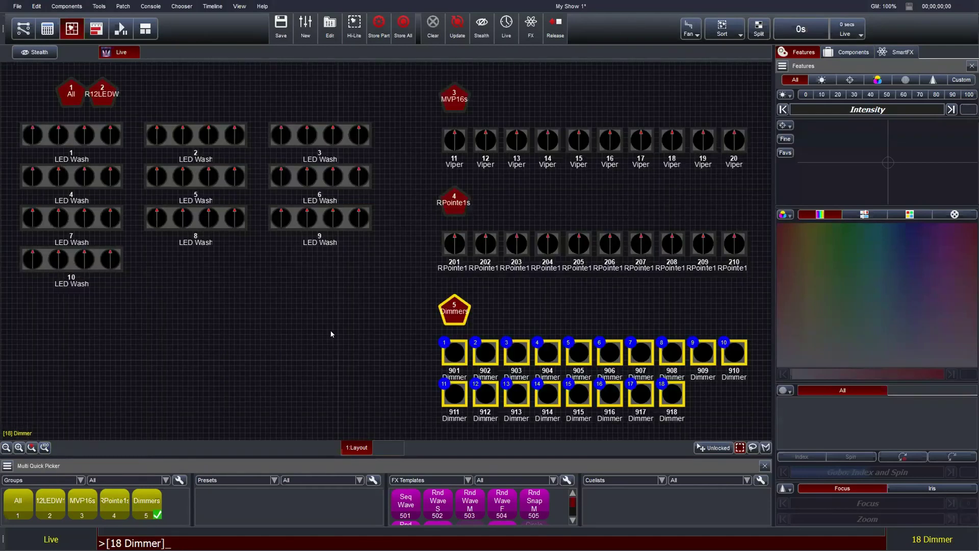
{"action": "left_click", "coordinate": [331, 334]}
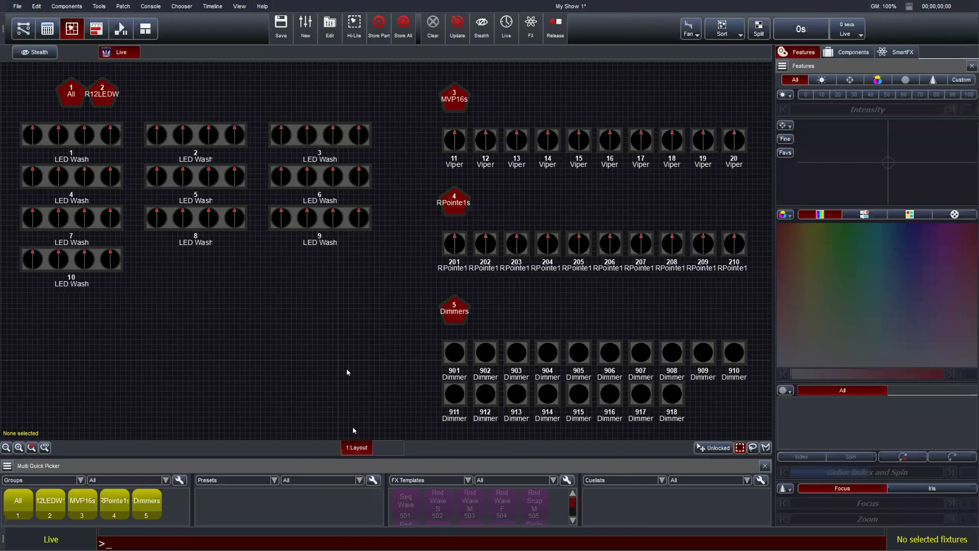
Step: Open the layout manager from the Live layout and add a second layout
{"action": "right_click", "coordinate": [295, 316]}
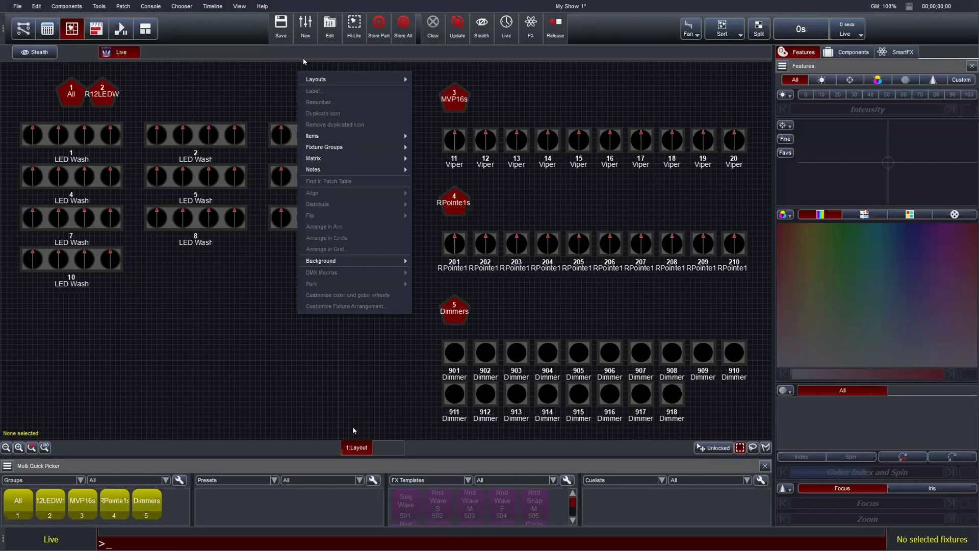
{"action": "mouse_move", "coordinate": [388, 79]}
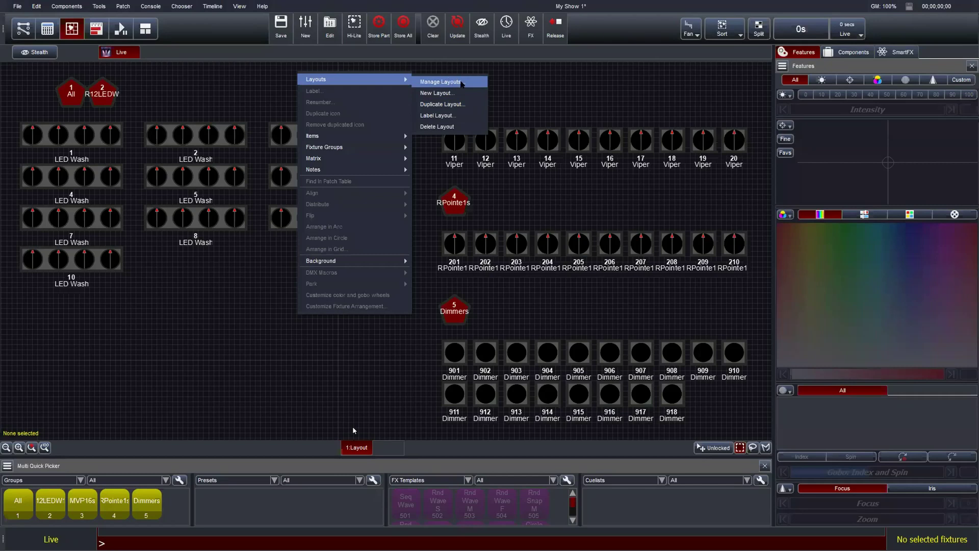
{"action": "left_click", "coordinate": [461, 83]}
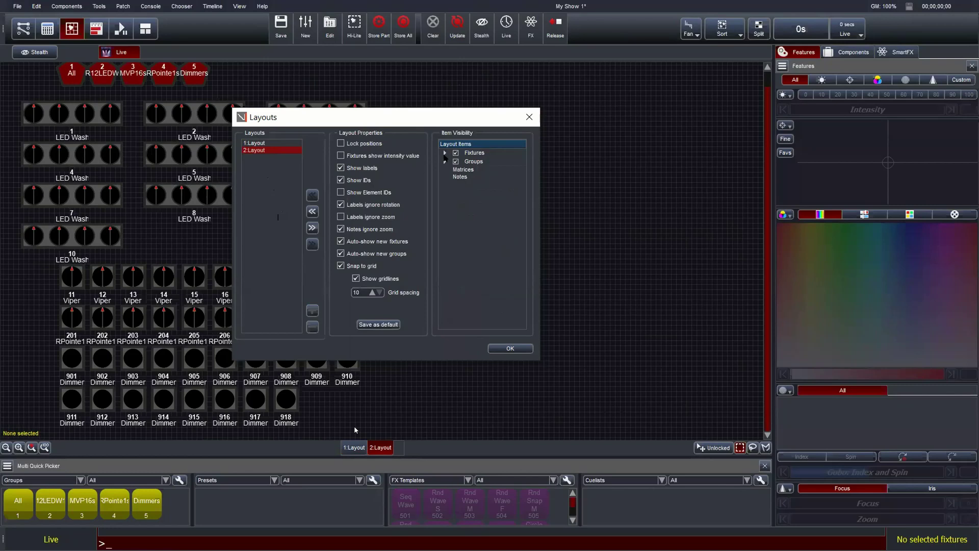
Step: Hide the Robin 1200 LED, Mac Viper and Robin Pointe fixtures and all groups in layout 2, keeping the dimmers shown
{"action": "left_click", "coordinate": [445, 153]}
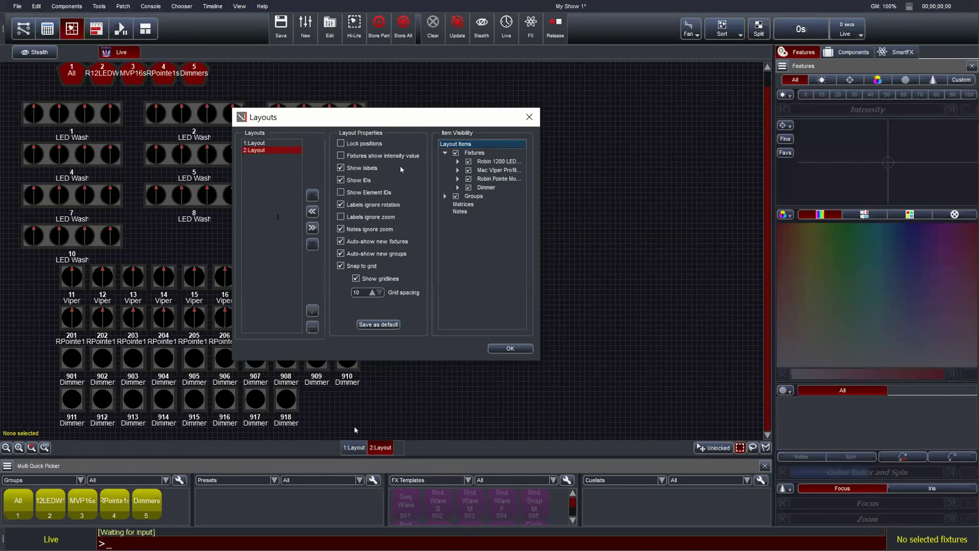
{"action": "left_click", "coordinate": [468, 161]}
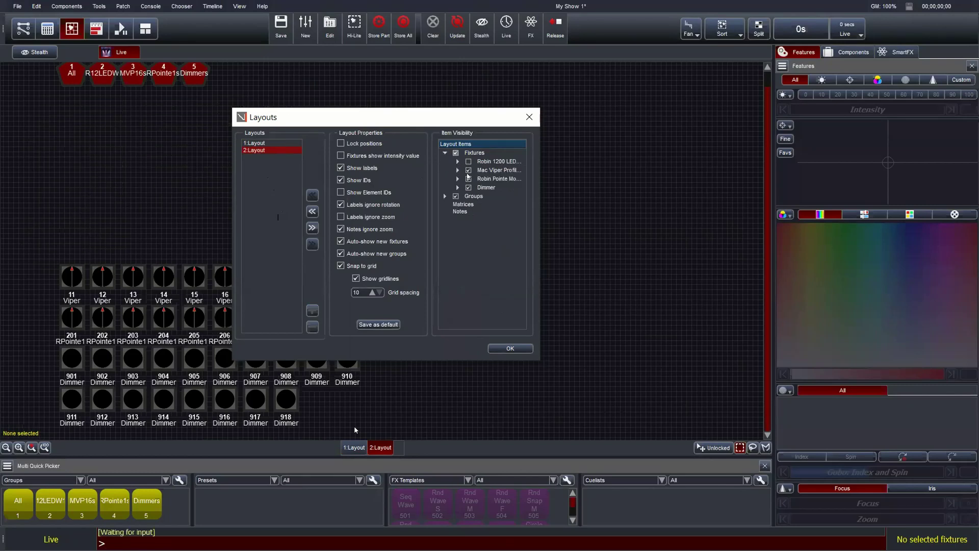
{"action": "left_click", "coordinate": [468, 170]}
{"action": "left_click", "coordinate": [468, 178]}
{"action": "left_click", "coordinate": [455, 195]}
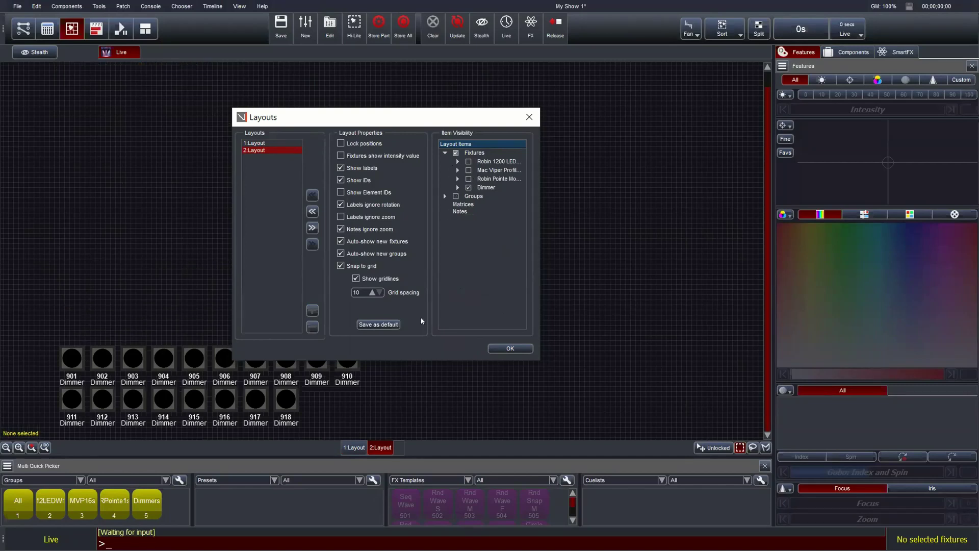
Step: Examine the individual dimmers in the item visibility list and try toggling the Mac Viper fixtures' visibility
{"action": "left_click", "coordinate": [457, 187]}
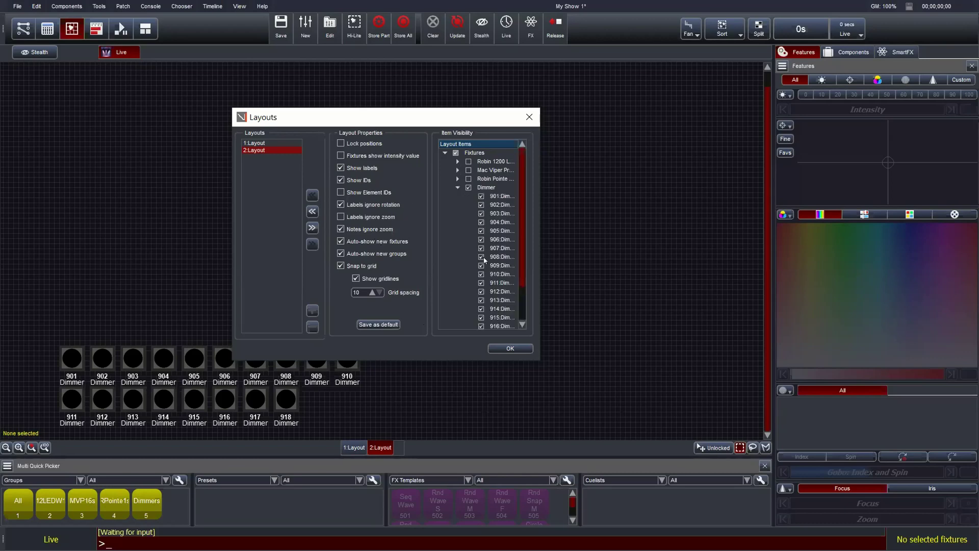
{"action": "scroll", "coordinate": [518, 244], "scroll_direction": "down", "scroll_amount": 3}
{"action": "scroll", "coordinate": [522, 249], "scroll_direction": "up", "scroll_amount": 3}
{"action": "left_click", "coordinate": [458, 188]}
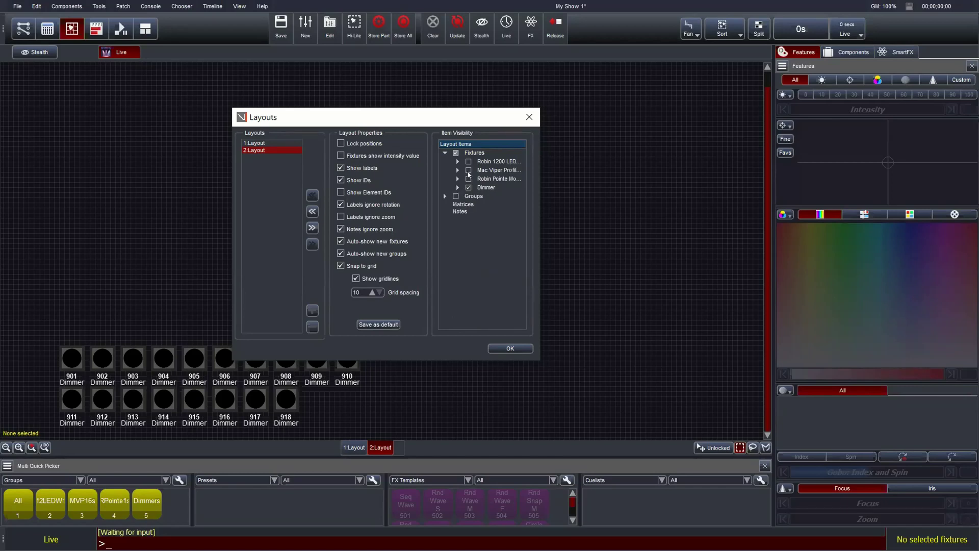
{"action": "left_click", "coordinate": [468, 170]}
{"action": "left_click", "coordinate": [469, 171]}
Step: Make fixtures show their intensity value in layout 2, close the layout manager and fit the dimmers in view
{"action": "left_click", "coordinate": [272, 174]}
{"action": "left_click", "coordinate": [340, 155]}
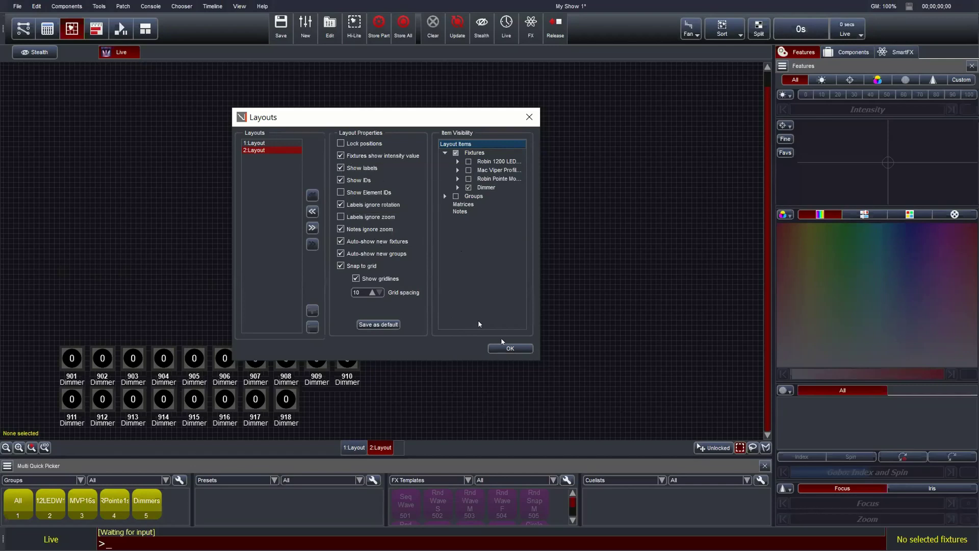
{"action": "left_click", "coordinate": [507, 348]}
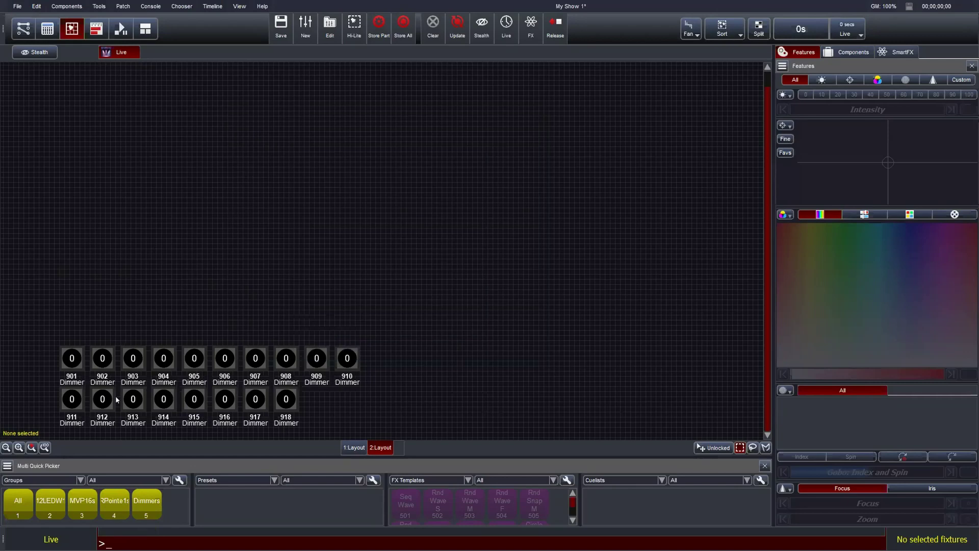
{"action": "left_click", "coordinate": [44, 447]}
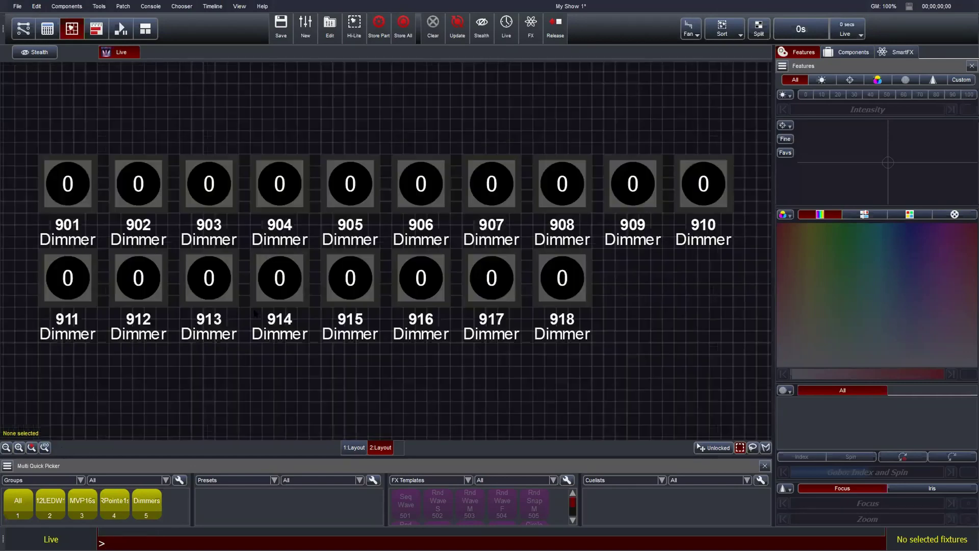
Step: Move dimmers 901–906 to the upper left of layout 2 and dimmers 907–910 to the upper right
{"action": "scroll", "coordinate": [338, 390], "scroll_direction": "down", "scroll_amount": 5}
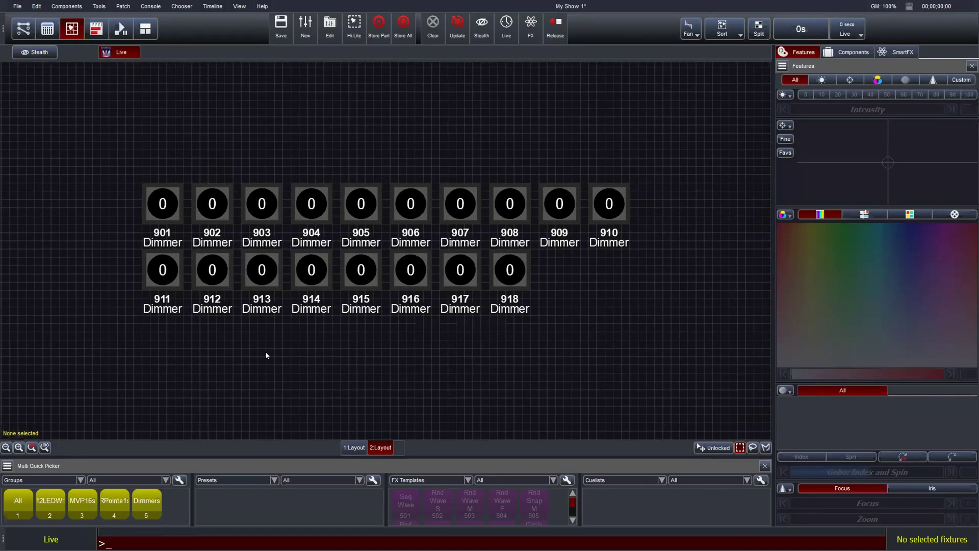
{"action": "left_click_drag", "start_coordinate": [122, 135], "coordinate": [281, 114]}
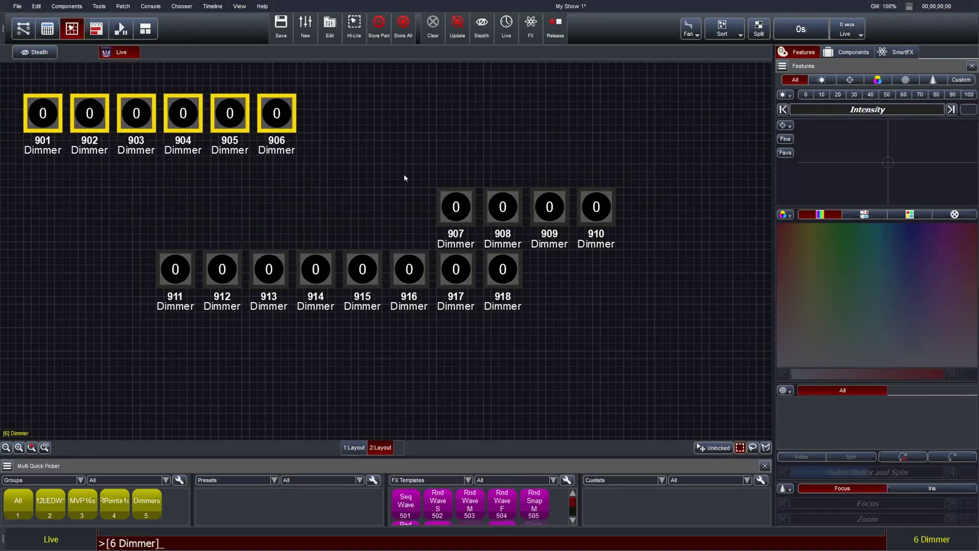
{"action": "left_click_drag", "start_coordinate": [404, 178], "coordinate": [633, 244]}
{"action": "left_click_drag", "start_coordinate": [438, 189], "coordinate": [403, 95]}
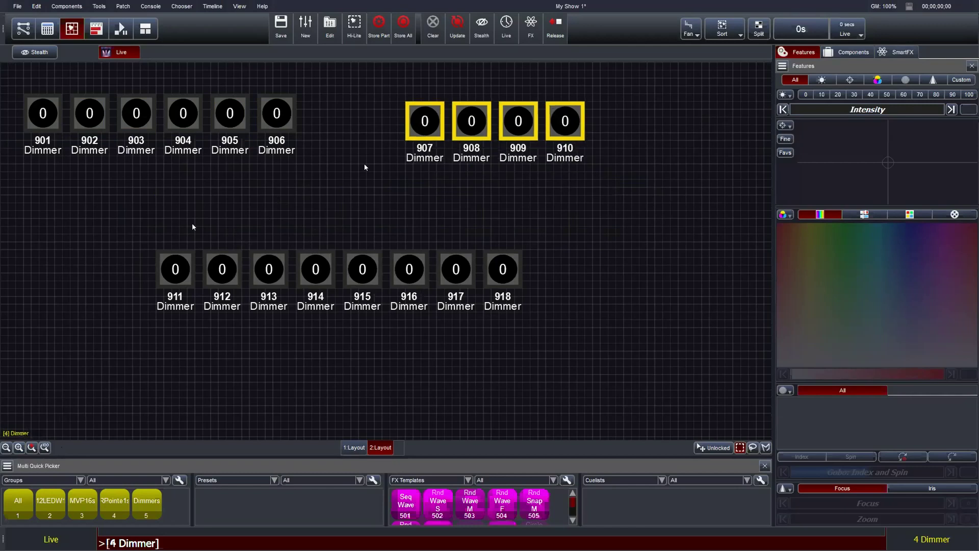
Step: Move dimmers 911 and 912 to the end of the 907–910 row, leaving 913–918 as a separate row
{"action": "left_click_drag", "start_coordinate": [150, 244], "coordinate": [240, 293]}
{"action": "left_click_drag", "start_coordinate": [193, 242], "coordinate": [630, 94]}
{"action": "left_click", "coordinate": [194, 236]}
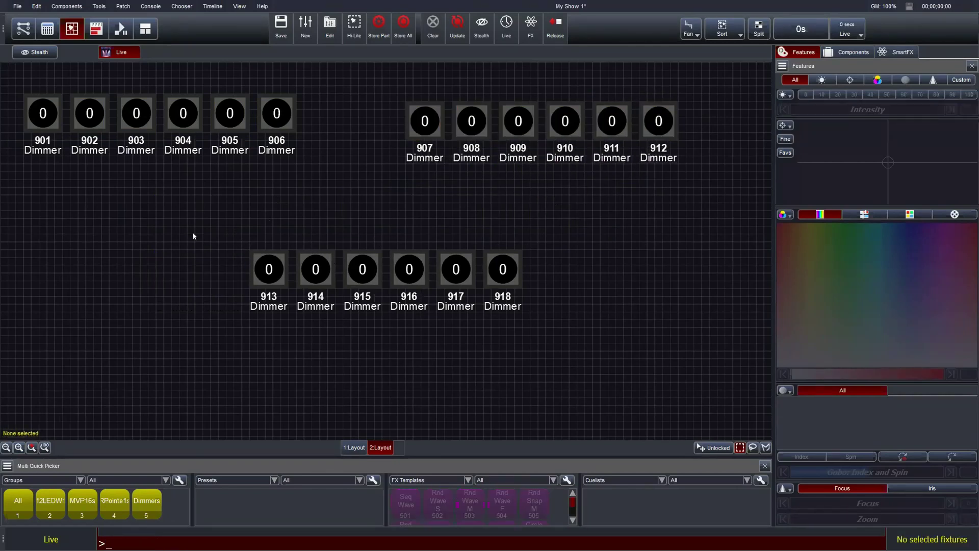
{"action": "left_click_drag", "start_coordinate": [193, 236], "coordinate": [581, 334]}
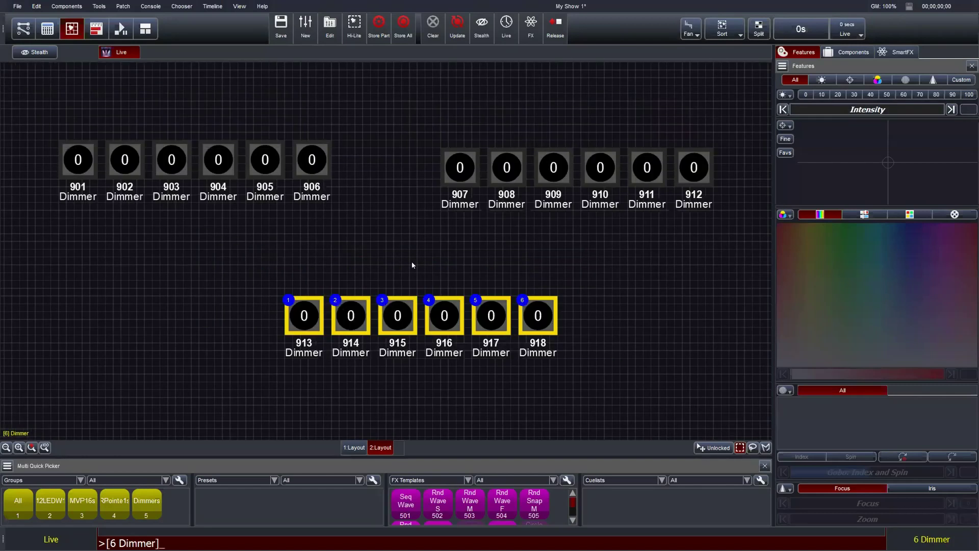
{"action": "left_click", "coordinate": [413, 265]}
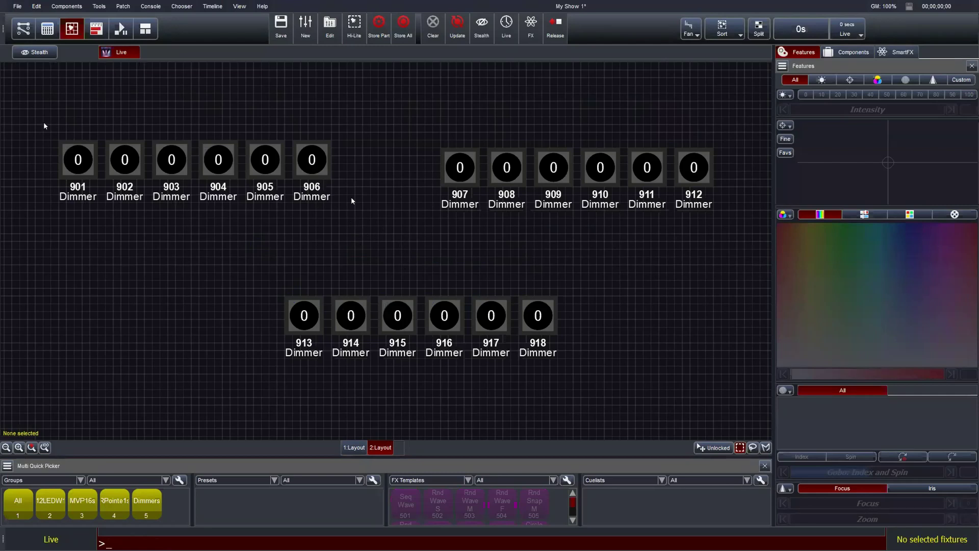
Step: Arrange dimmers 901–906 in a grid of 2 rows with 60 horizontal and 80 vertical spacing, sorted by User ID
{"action": "left_click_drag", "start_coordinate": [44, 125], "coordinate": [340, 207]}
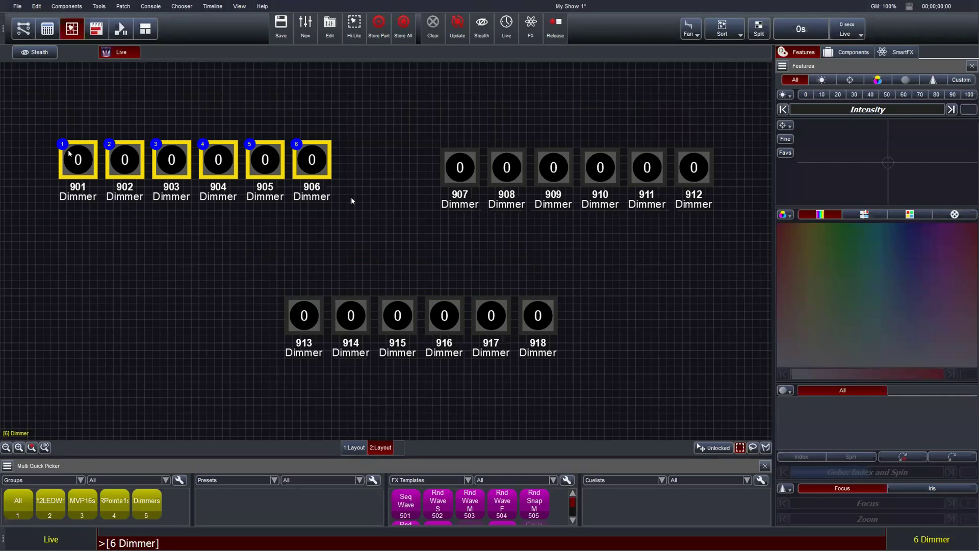
{"action": "right_click", "coordinate": [305, 160]}
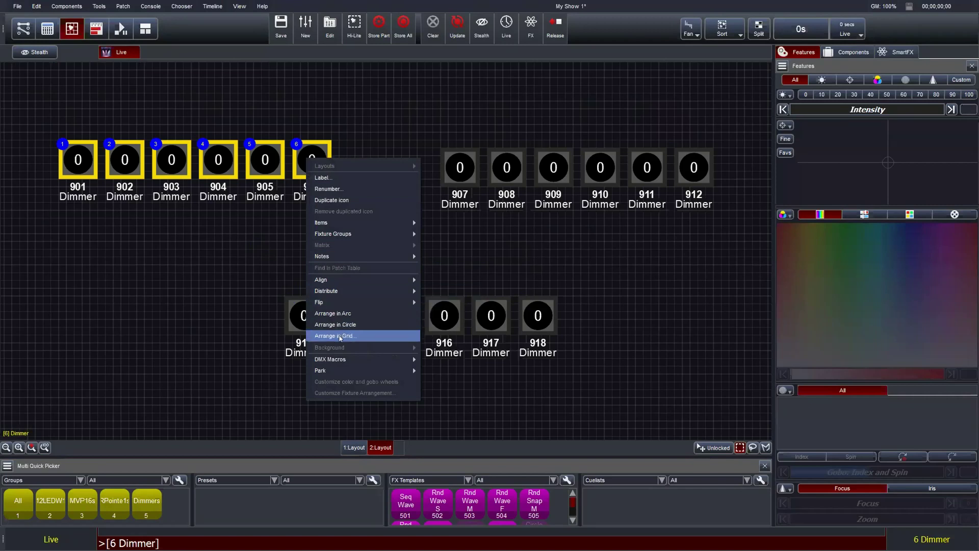
{"action": "mouse_move", "coordinate": [346, 292]}
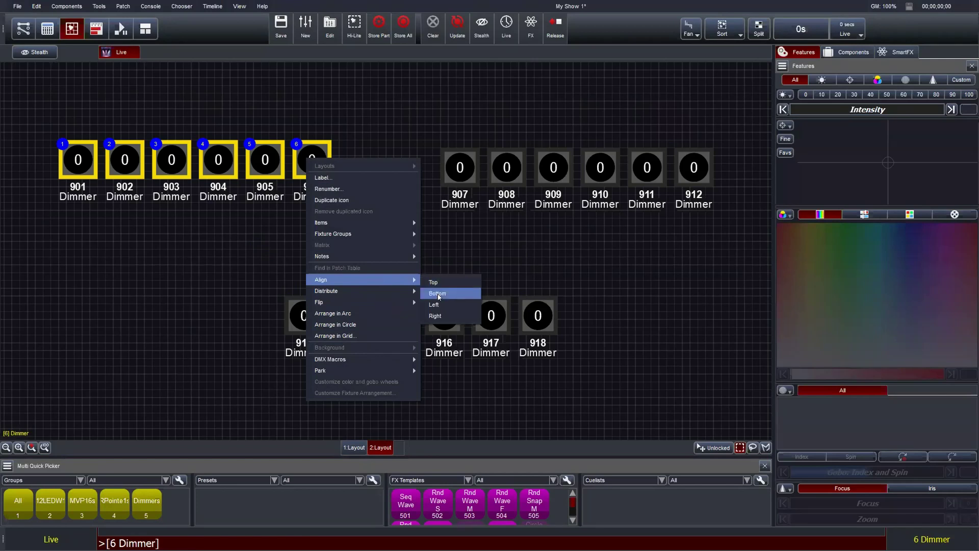
{"action": "left_click", "coordinate": [346, 337]}
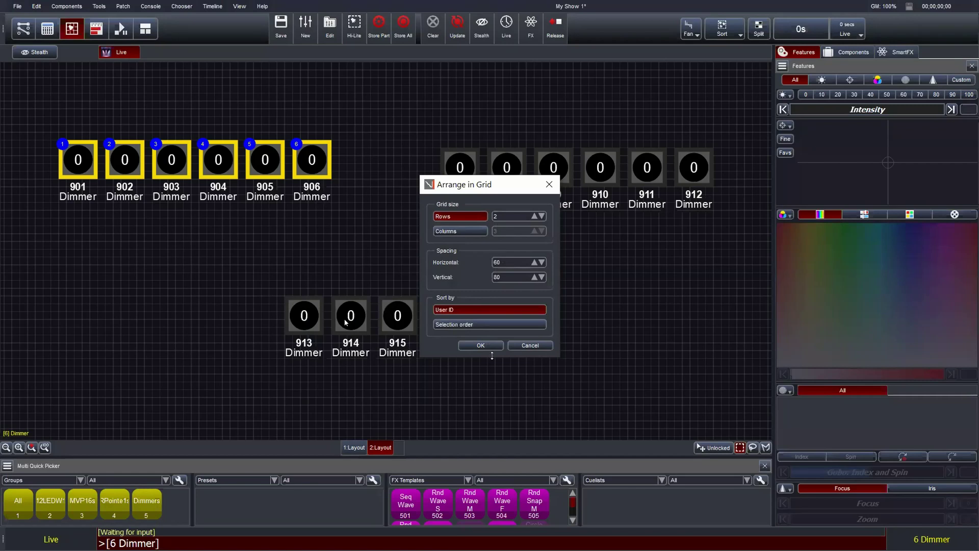
{"action": "left_click", "coordinate": [480, 345]}
{"action": "left_click", "coordinate": [50, 125]}
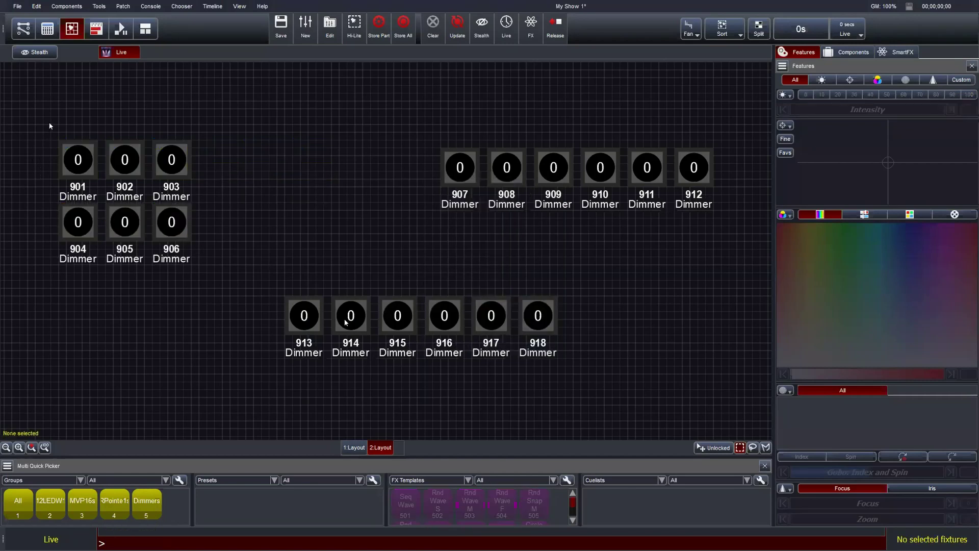
Step: Arrange dimmers 907–912 in a grid of 2 rows with 60 horizontal and 80 vertical spacing, sorted by User ID
{"action": "left_click_drag", "start_coordinate": [270, 304], "coordinate": [49, 121]}
{"action": "left_click", "coordinate": [386, 158]}
{"action": "left_click_drag", "start_coordinate": [715, 237], "coordinate": [408, 116]}
{"action": "right_click", "coordinate": [686, 168]}
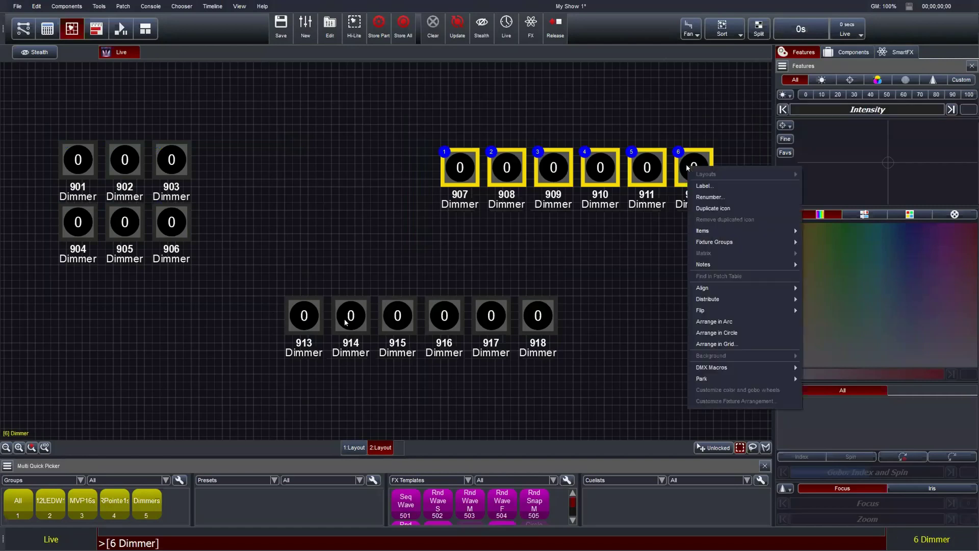
{"action": "mouse_move", "coordinate": [706, 316]}
{"action": "left_click", "coordinate": [716, 344]}
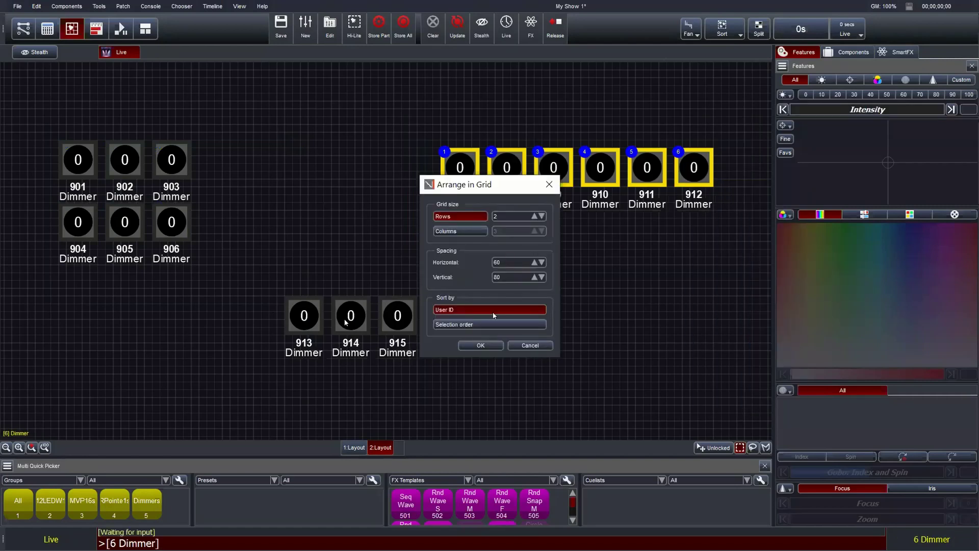
{"action": "left_click", "coordinate": [480, 345]}
Step: Arrange dimmers 913–918 in a grid of 2 rows with 60 horizontal and 80 vertical spacing, sorted by User ID
{"action": "left_click_drag", "start_coordinate": [266, 286], "coordinate": [591, 373]}
{"action": "right_click", "coordinate": [549, 292]}
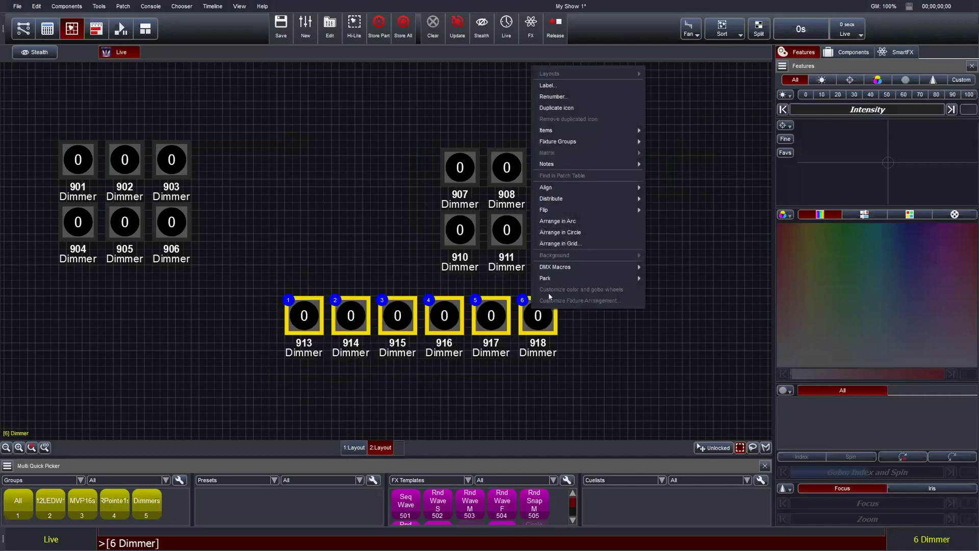
{"action": "left_click", "coordinate": [564, 245]}
{"action": "left_click", "coordinate": [486, 346]}
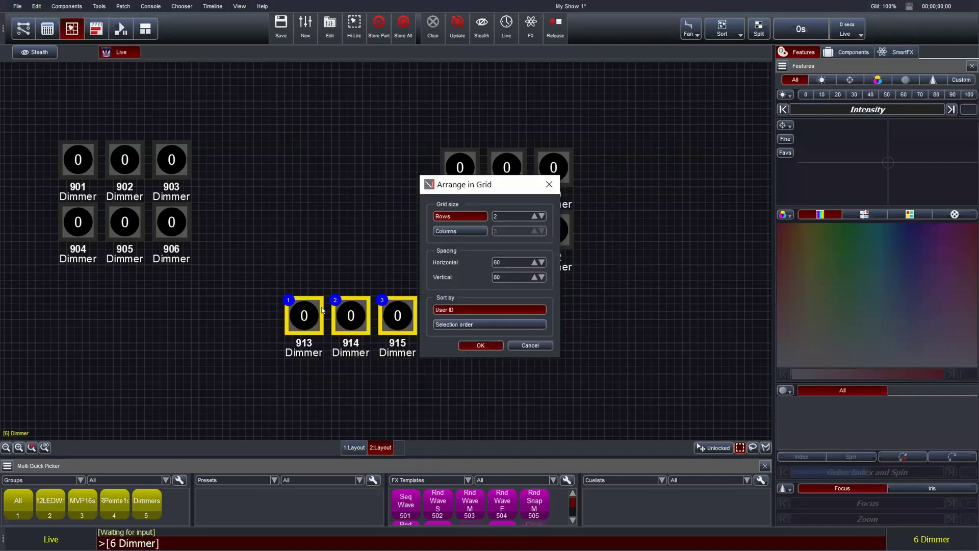
Step: Move the 907–912 block beside the 901–906 block and the 913–918 block beside it, lining up all three
{"action": "left_click_drag", "start_coordinate": [390, 133], "coordinate": [656, 283]}
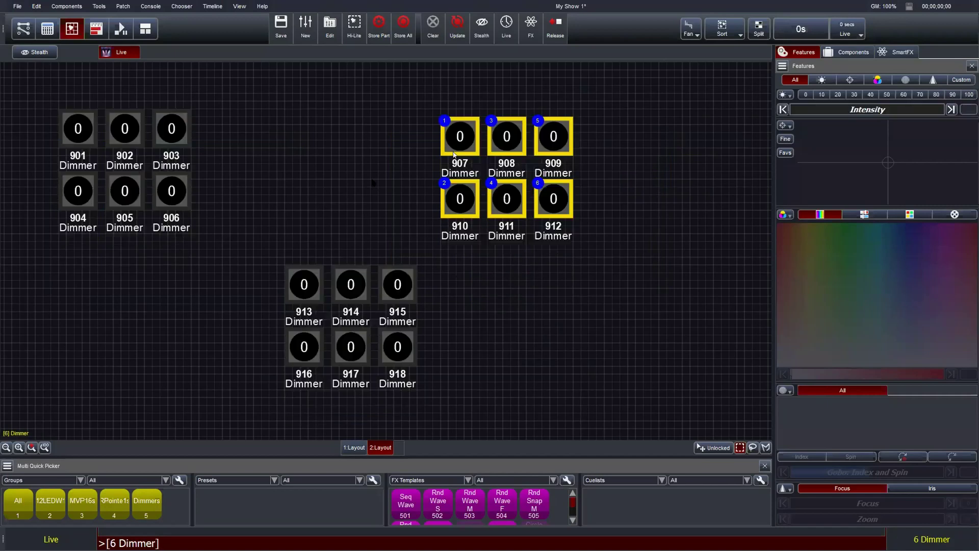
{"action": "left_click_drag", "start_coordinate": [456, 186], "coordinate": [261, 148]}
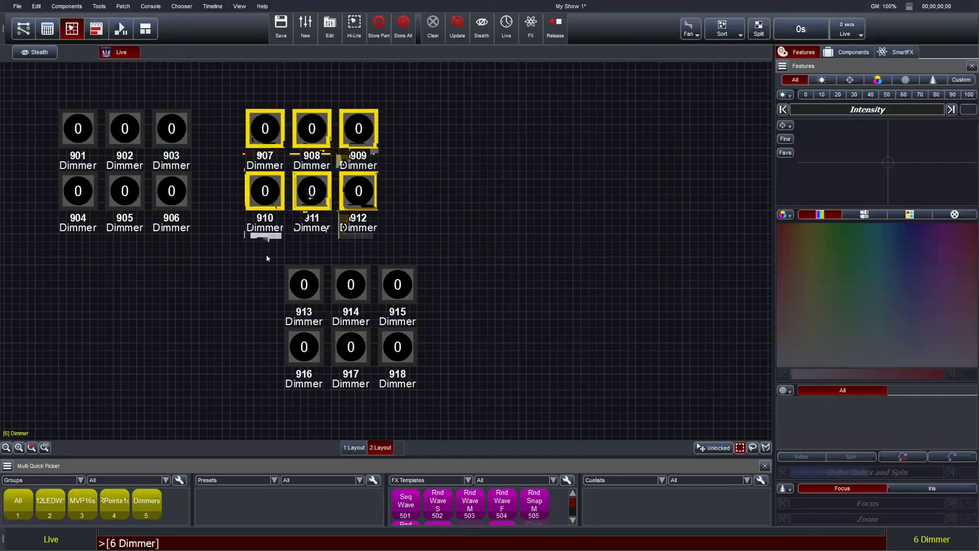
{"action": "left_click_drag", "start_coordinate": [259, 258], "coordinate": [478, 443]}
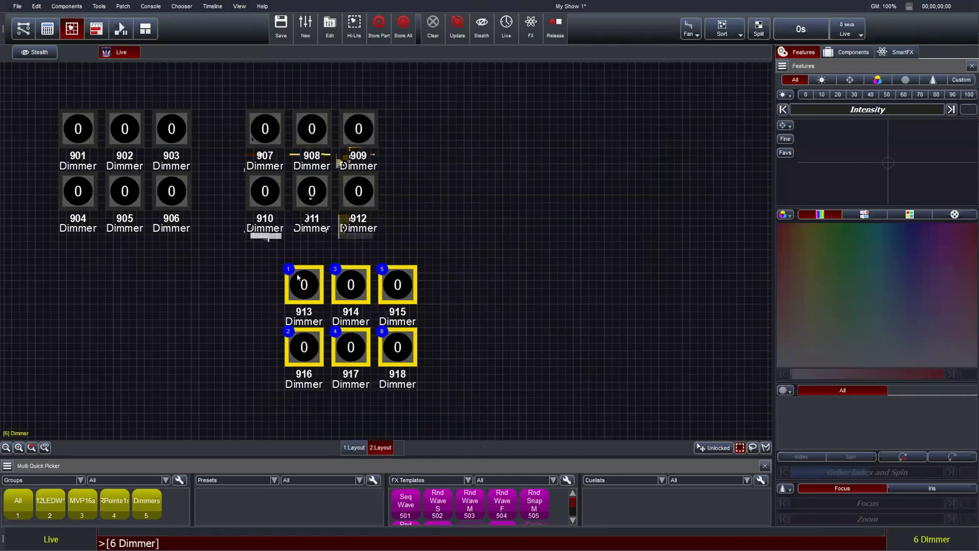
{"action": "left_click_drag", "start_coordinate": [298, 298], "coordinate": [451, 129]}
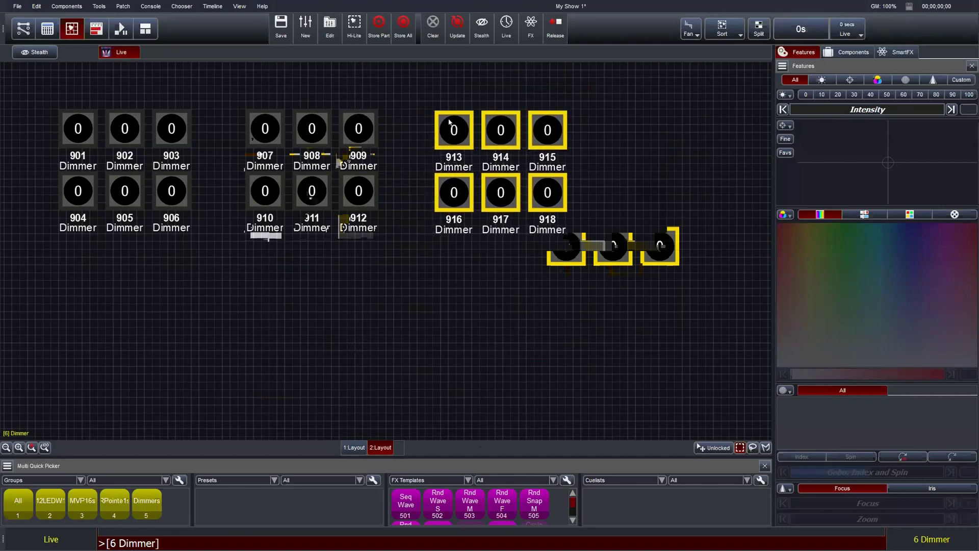
{"action": "left_click", "coordinate": [657, 191]}
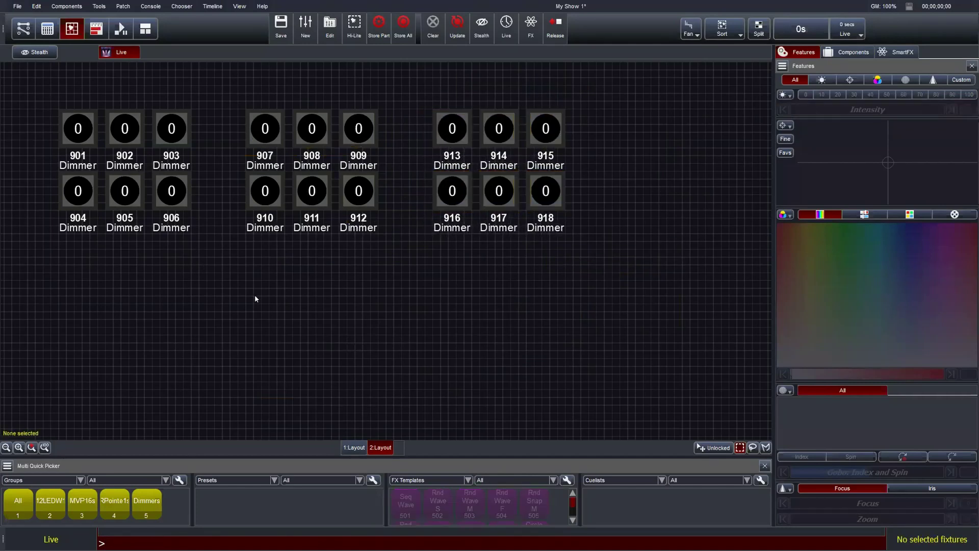
Step: Set the icon color of dimmers 901–906 to pure red
{"action": "left_click_drag", "start_coordinate": [49, 94], "coordinate": [205, 256]}
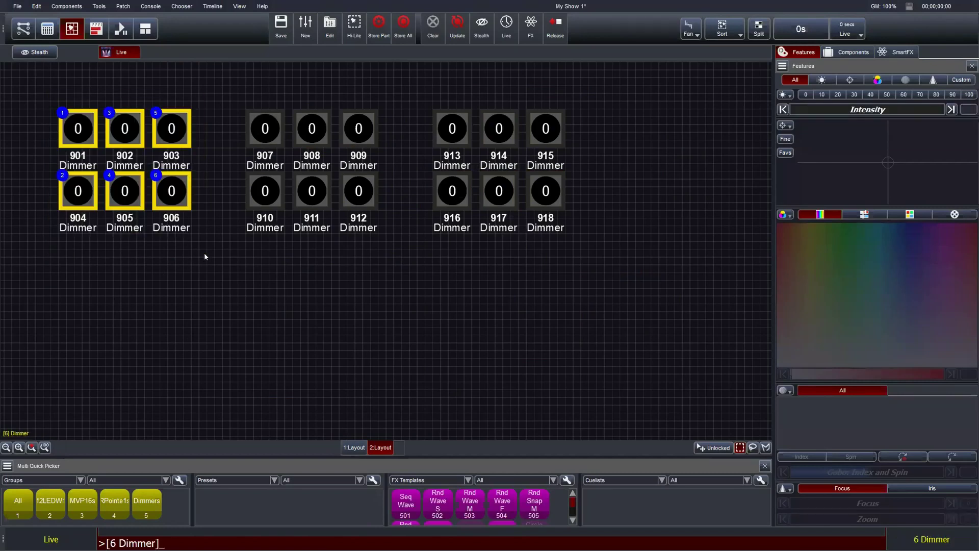
{"action": "right_click", "coordinate": [170, 192]}
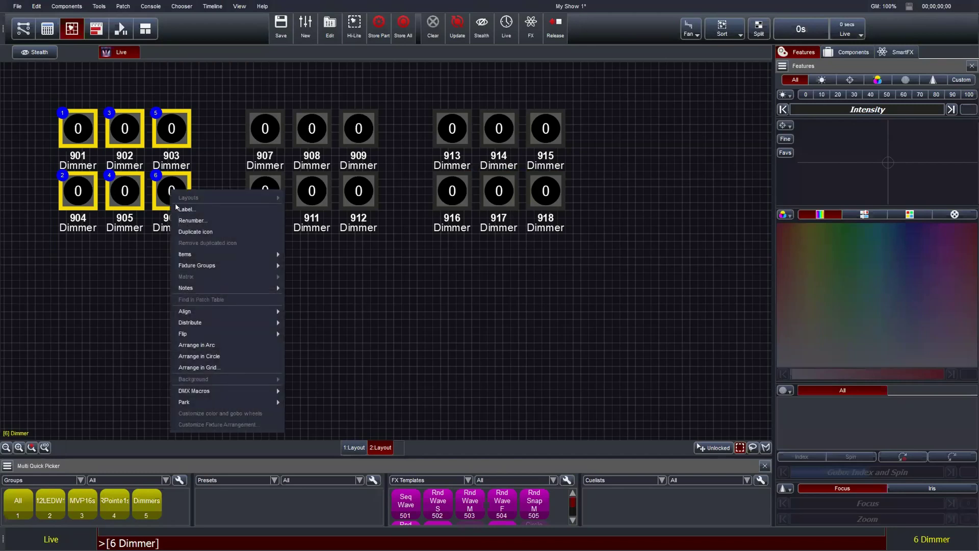
{"action": "mouse_move", "coordinate": [197, 255]}
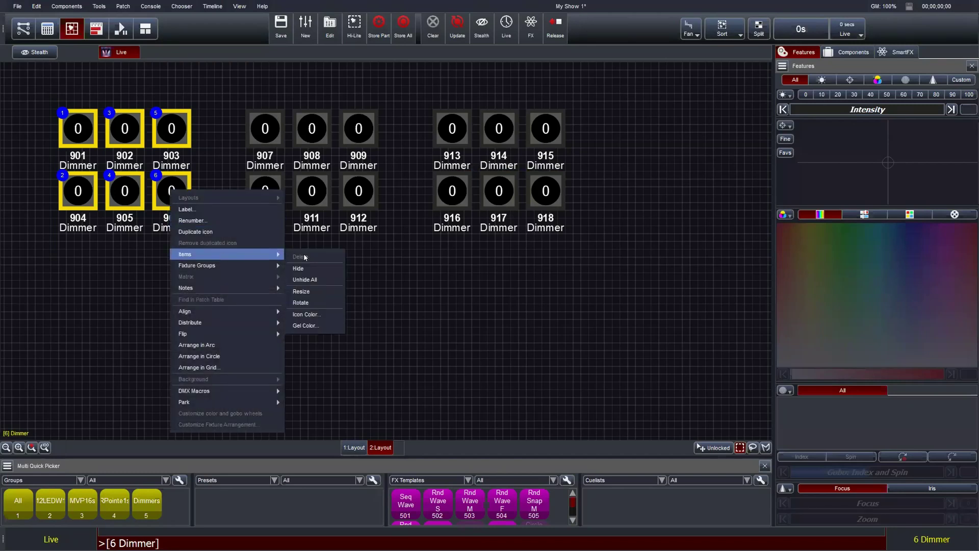
{"action": "left_click", "coordinate": [315, 314]}
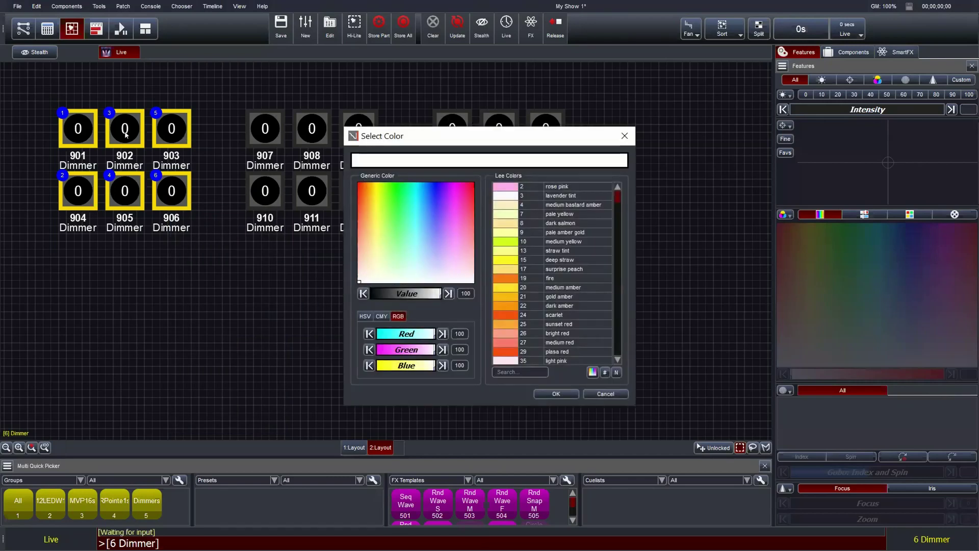
{"action": "left_click_drag", "start_coordinate": [373, 208], "coordinate": [344, 184]}
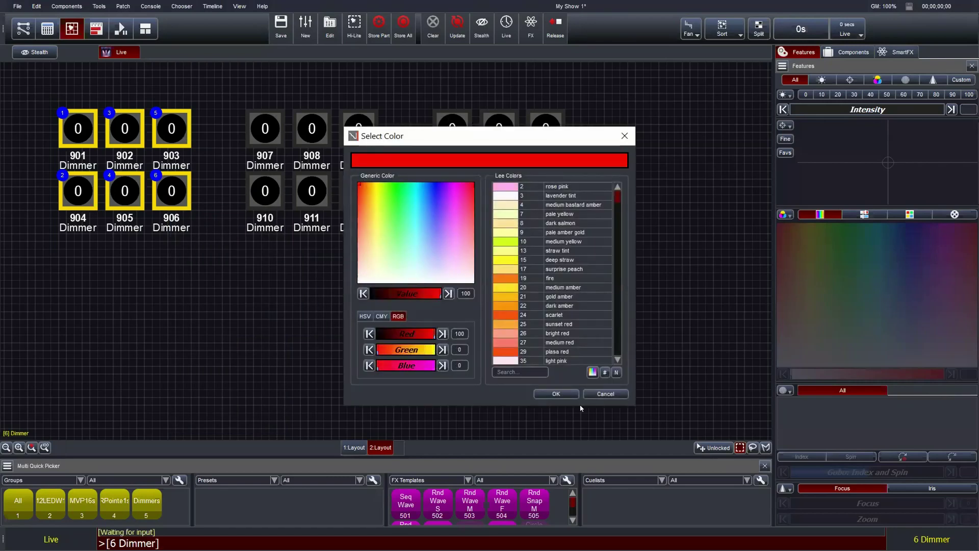
{"action": "left_click", "coordinate": [557, 393]}
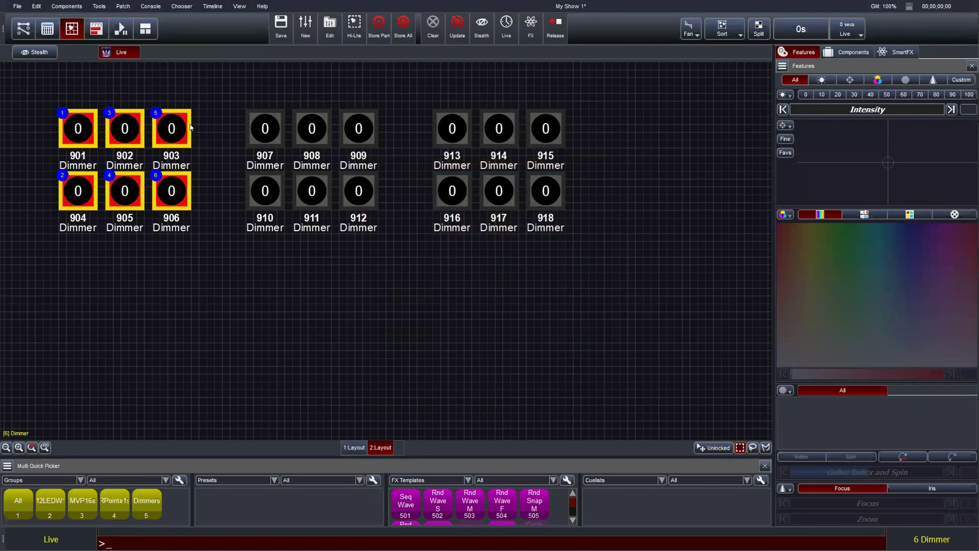
Step: Set the icon color of dimmers 907–912 to blue
{"action": "left_click_drag", "start_coordinate": [231, 94], "coordinate": [380, 267]}
{"action": "right_click", "coordinate": [363, 187]}
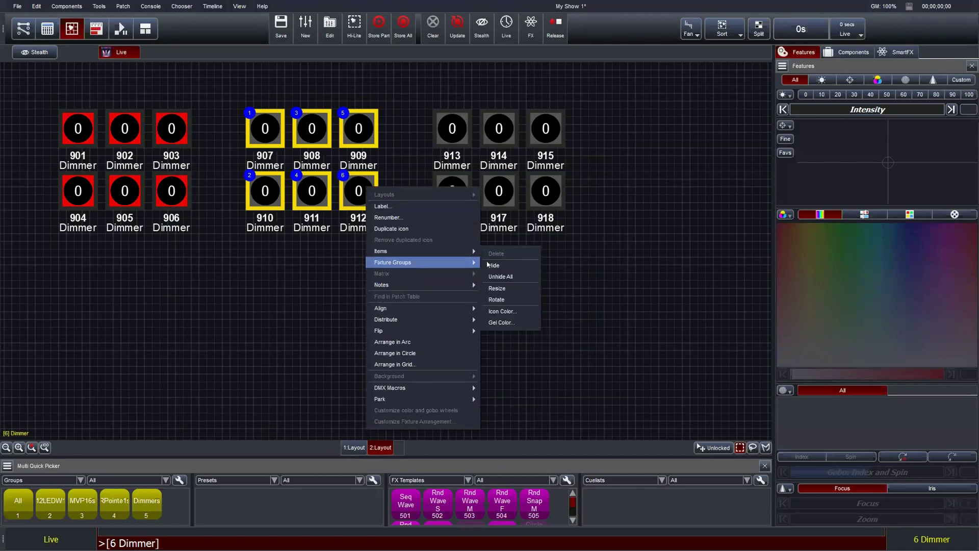
{"action": "mouse_move", "coordinate": [449, 251]}
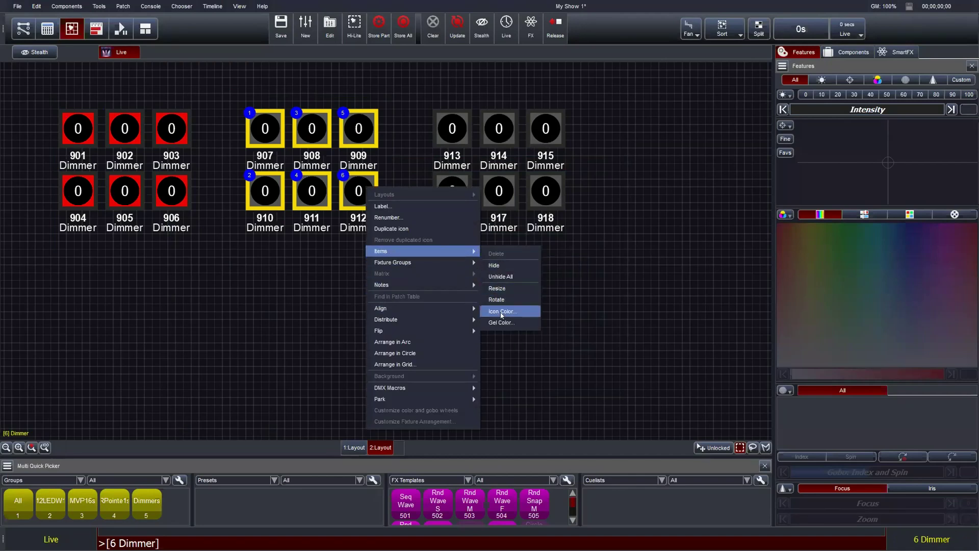
{"action": "left_click", "coordinate": [501, 315]}
{"action": "left_click", "coordinate": [432, 184]}
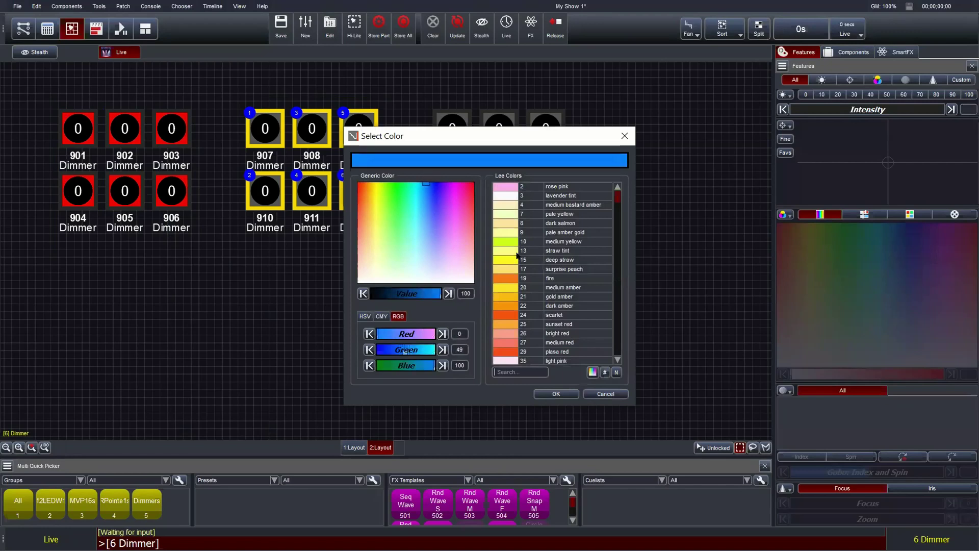
{"action": "left_click", "coordinate": [547, 394]}
Step: Set the icon color of dimmers 913–918 to yellow and clear the selection
{"action": "left_click_drag", "start_coordinate": [414, 98], "coordinate": [605, 264]}
{"action": "right_click", "coordinate": [606, 264]}
{"action": "mouse_move", "coordinate": [585, 251]}
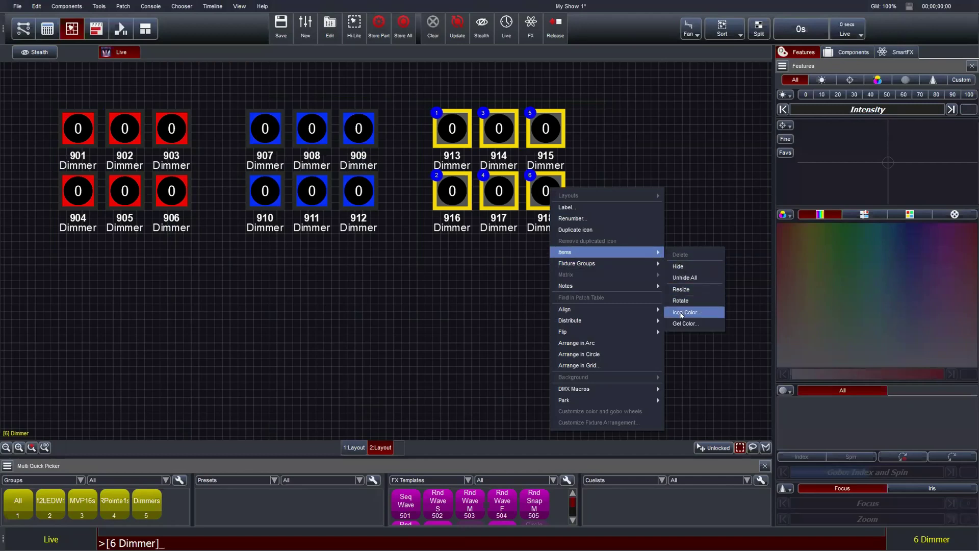
{"action": "left_click", "coordinate": [682, 313]}
{"action": "left_click_drag", "start_coordinate": [375, 207], "coordinate": [374, 183]}
{"action": "left_click", "coordinate": [556, 394]}
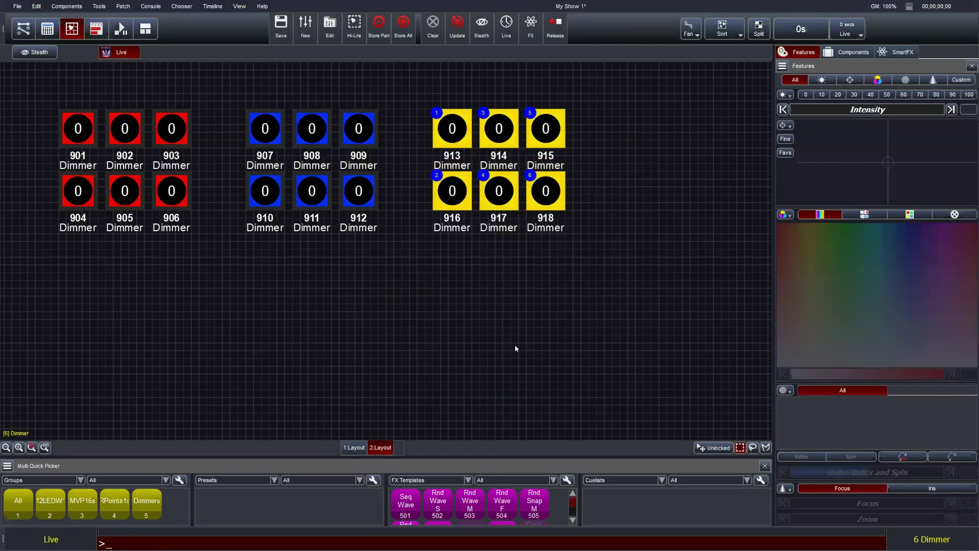
{"action": "left_click", "coordinate": [477, 295]}
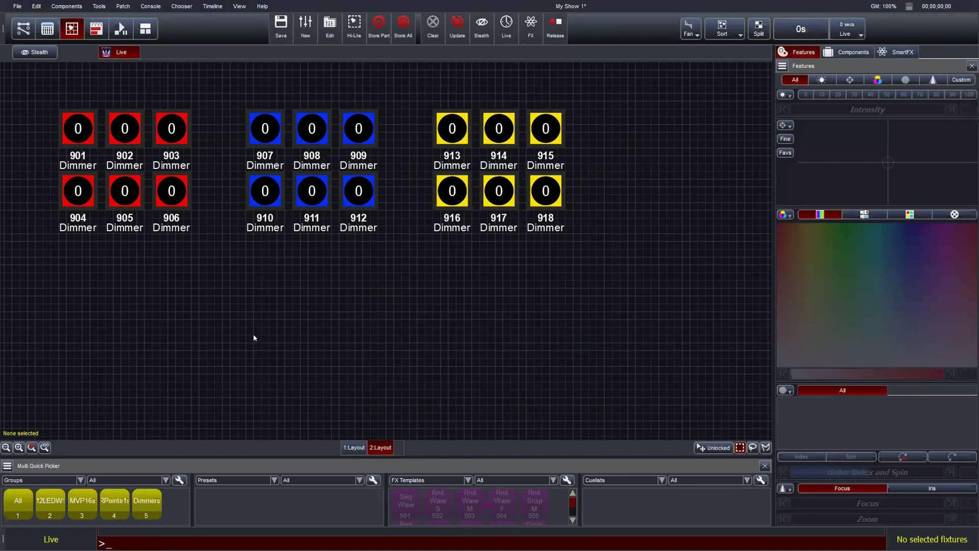
Step: Enlarge the Multi Quick Picker upward to make room for more groups
{"action": "left_click_drag", "start_coordinate": [36, 83], "coordinate": [216, 262]}
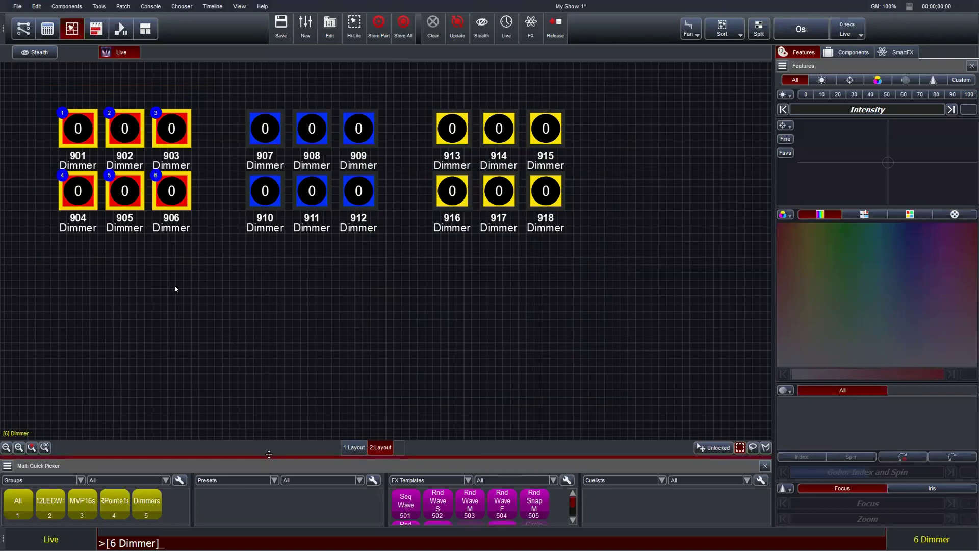
{"action": "left_click_drag", "start_coordinate": [270, 442], "coordinate": [278, 372]}
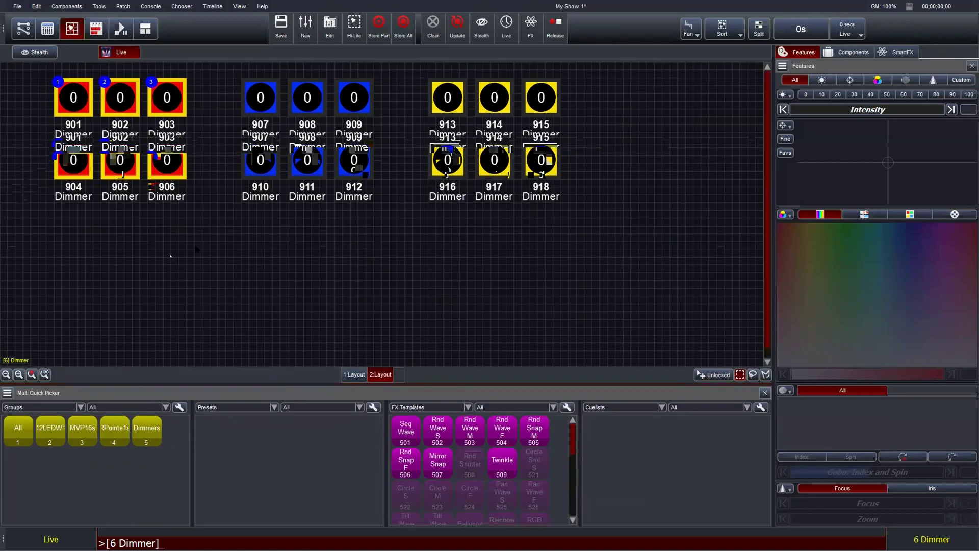
{"action": "left_click_drag", "start_coordinate": [37, 69], "coordinate": [225, 232]}
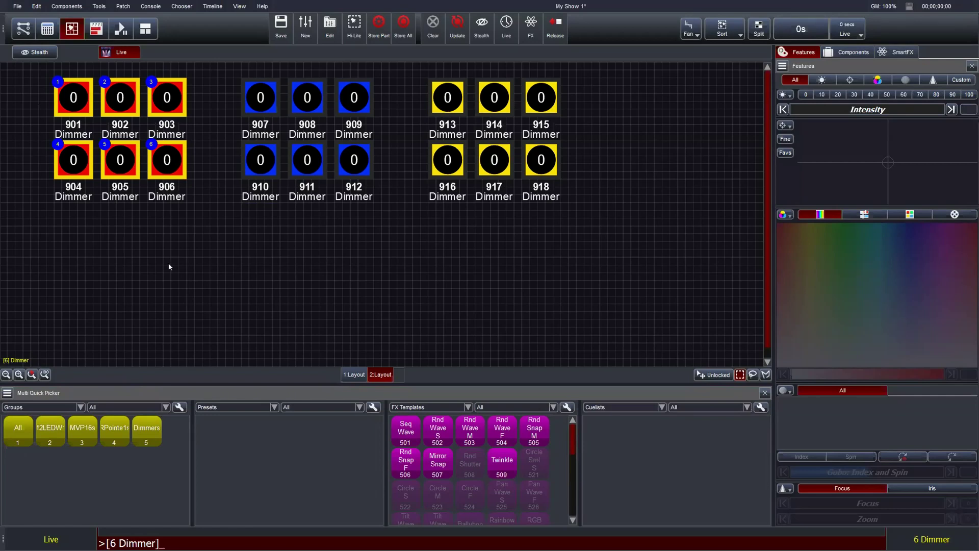
{"action": "right_click", "coordinate": [90, 474]}
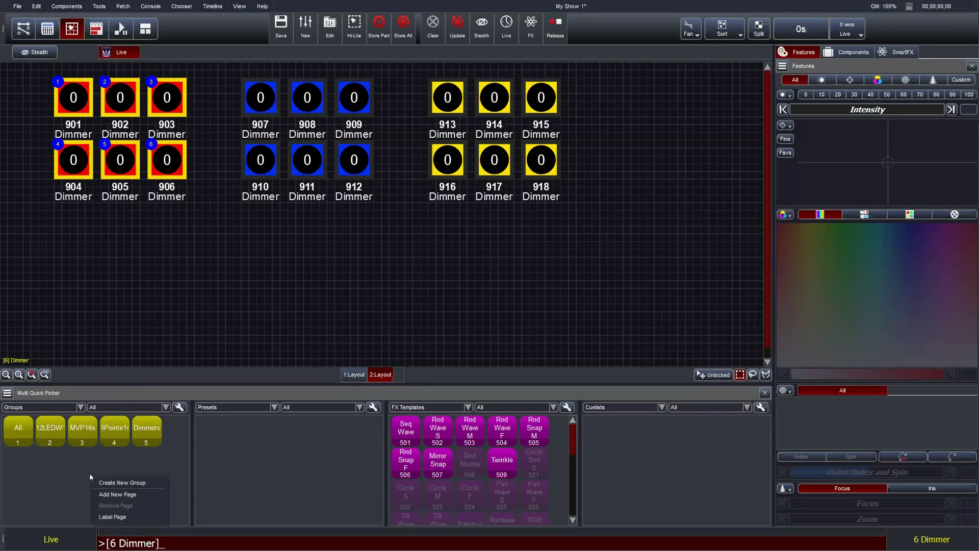
{"action": "left_click", "coordinate": [100, 300]}
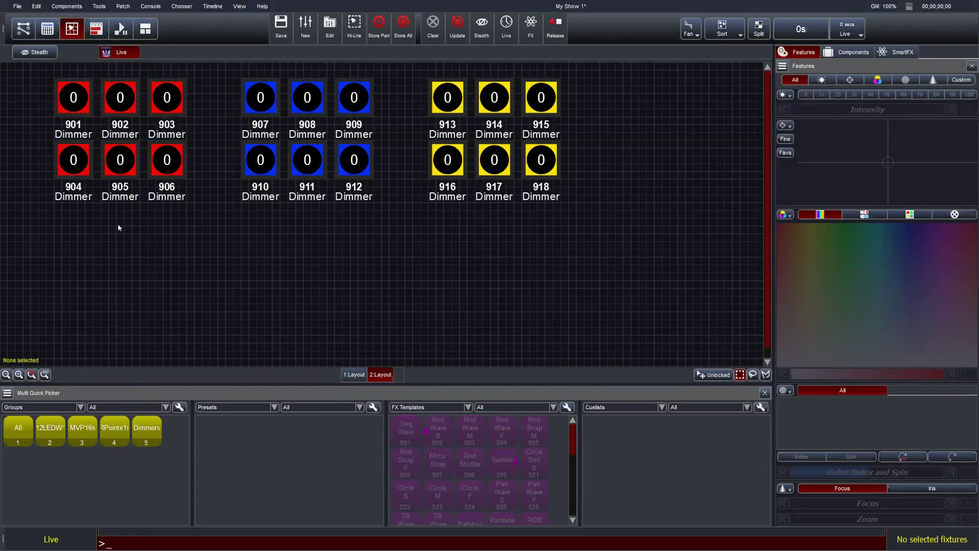
Step: Create a fixture group named Red from dimmers 901–906, with its icon placed below that block
{"action": "left_click_drag", "start_coordinate": [42, 64], "coordinate": [222, 220]}
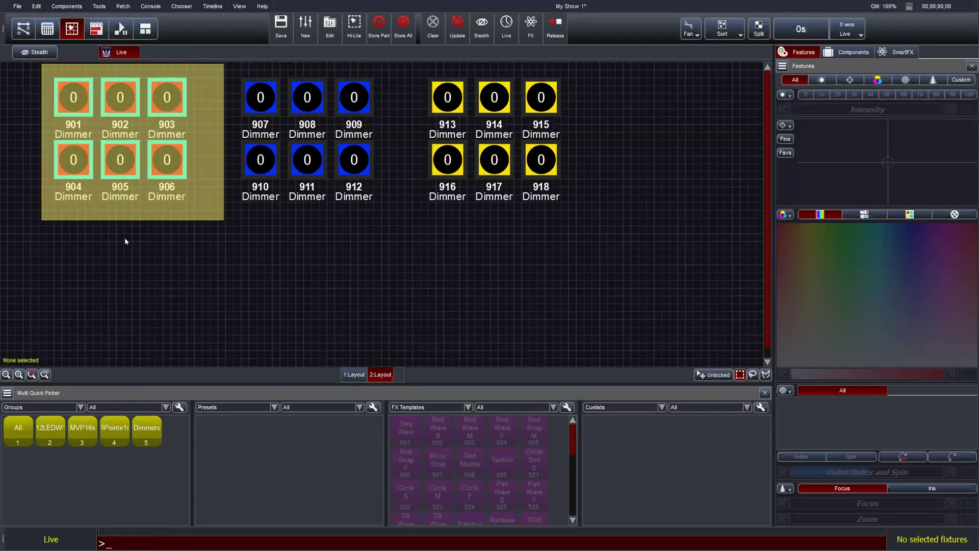
{"action": "right_click", "coordinate": [117, 240]}
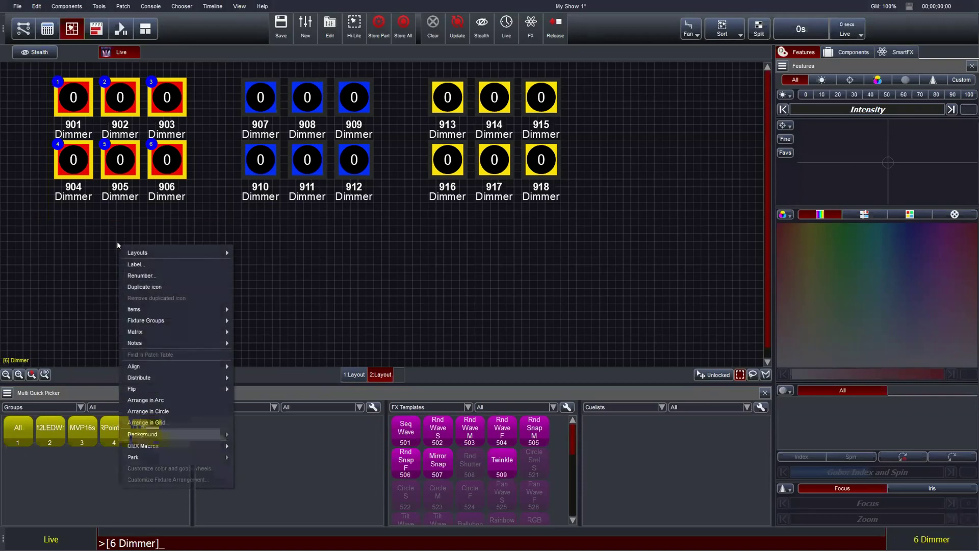
{"action": "mouse_move", "coordinate": [146, 320]}
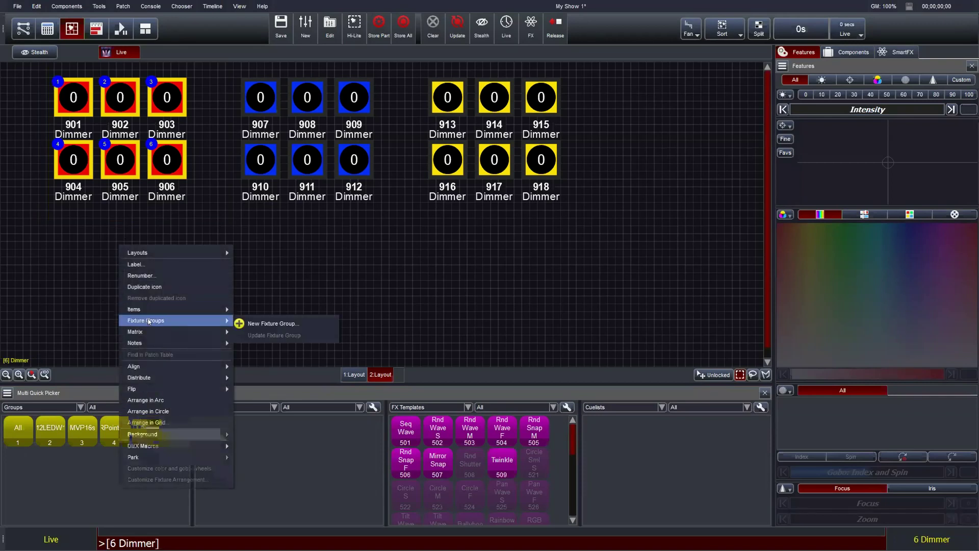
{"action": "left_click", "coordinate": [255, 323]}
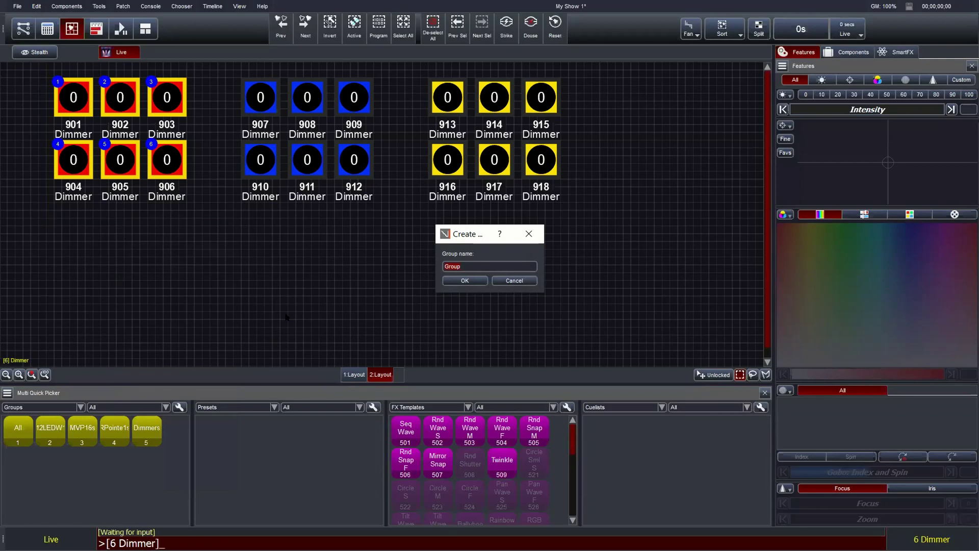
{"action": "type", "text": "Reed"}
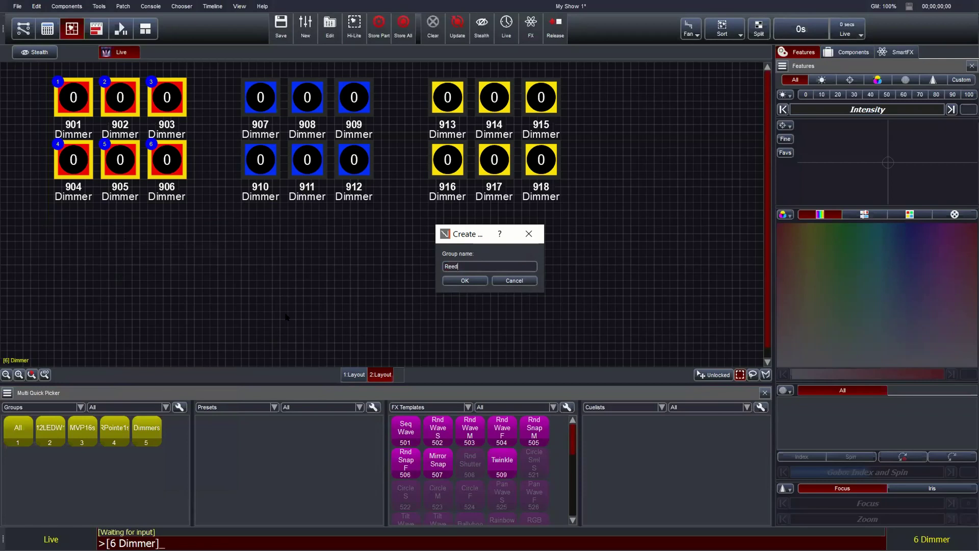
{"action": "key", "text": "BackSpace"}
{"action": "key", "text": "BackSpace"}
{"action": "key", "text": "BackSpace"}
{"action": "type", "text": "ad"}
{"action": "key", "text": "BackSpace"}
{"action": "type", "text": "ed"}
{"action": "key", "text": "Return"}
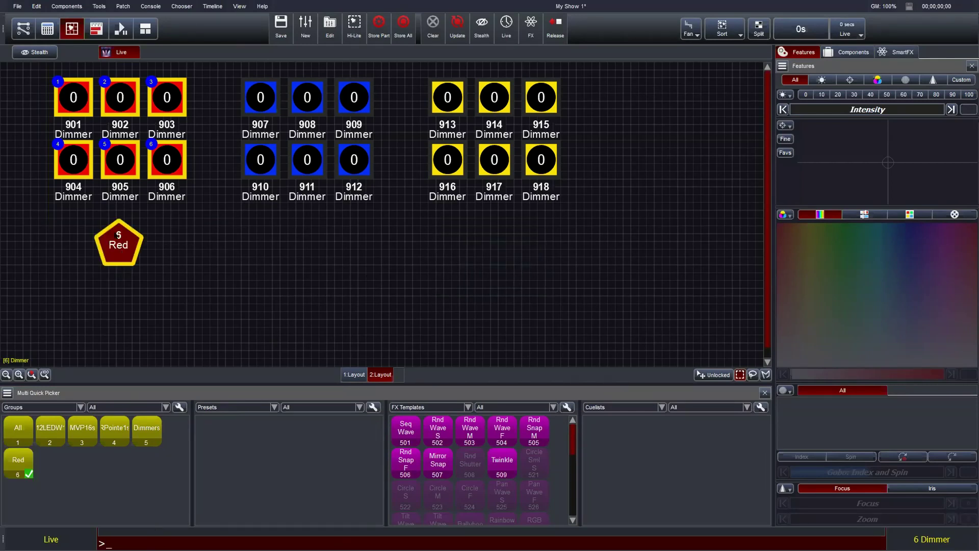
Step: Create a group named Blue from dimmers 907–912 and move its icon below that block, level with the Red group
{"action": "left_click", "coordinate": [223, 92]}
{"action": "left_click_drag", "start_coordinate": [227, 67], "coordinate": [425, 249]}
{"action": "right_click", "coordinate": [133, 467]}
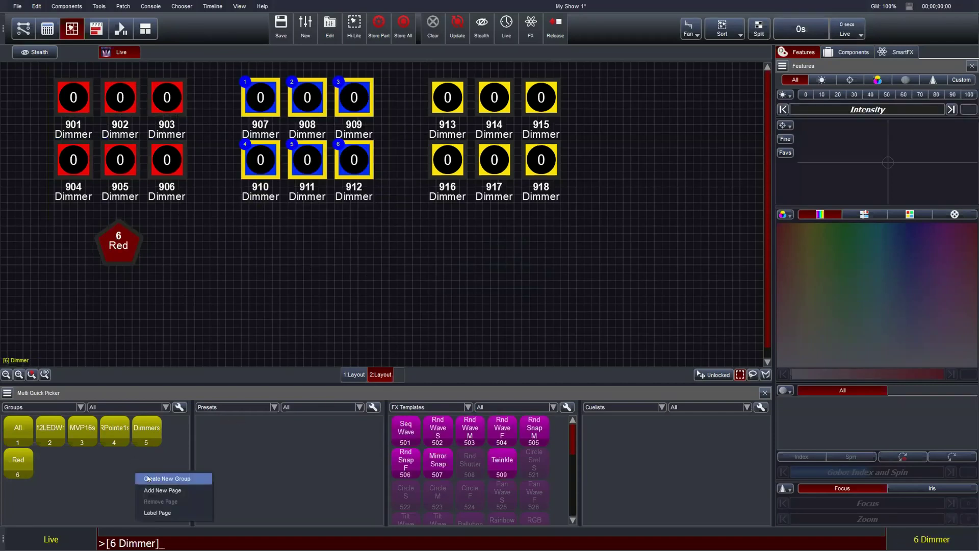
{"action": "left_click", "coordinate": [168, 476]}
{"action": "type", "text": "Blue"}
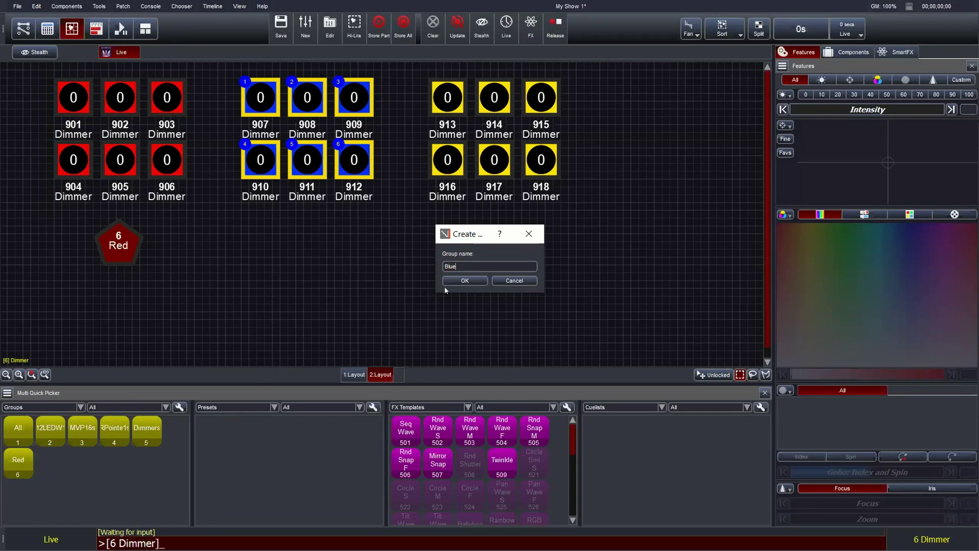
{"action": "left_click", "coordinate": [462, 281]}
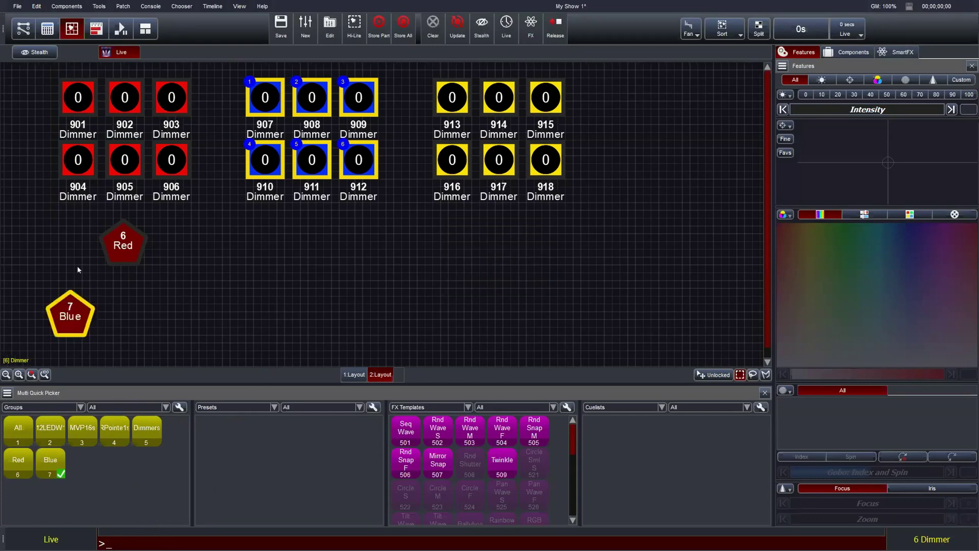
{"action": "left_click_drag", "start_coordinate": [70, 307], "coordinate": [309, 238]}
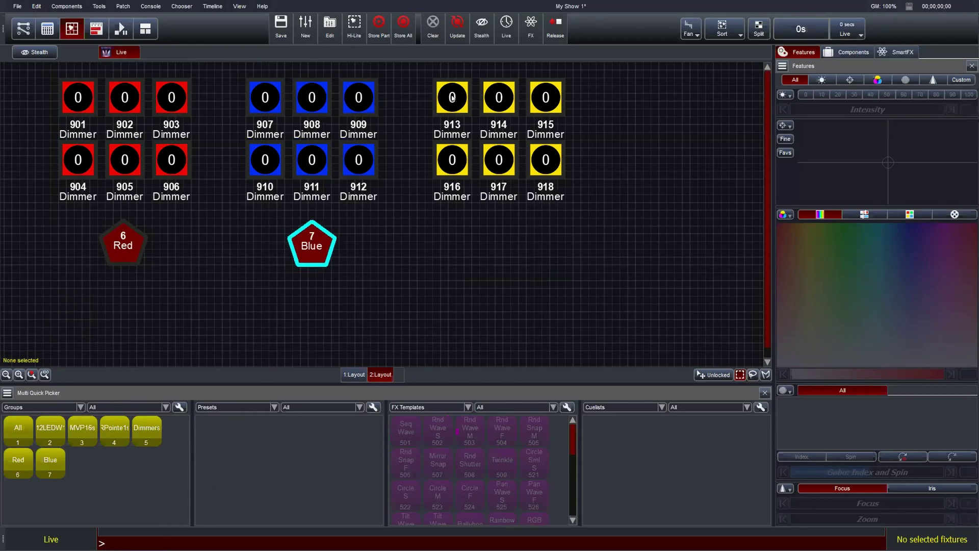
Step: Create a fixture group named Amber from dimmers 913–918, with its icon placed below that block
{"action": "left_click_drag", "start_coordinate": [422, 70], "coordinate": [603, 220]}
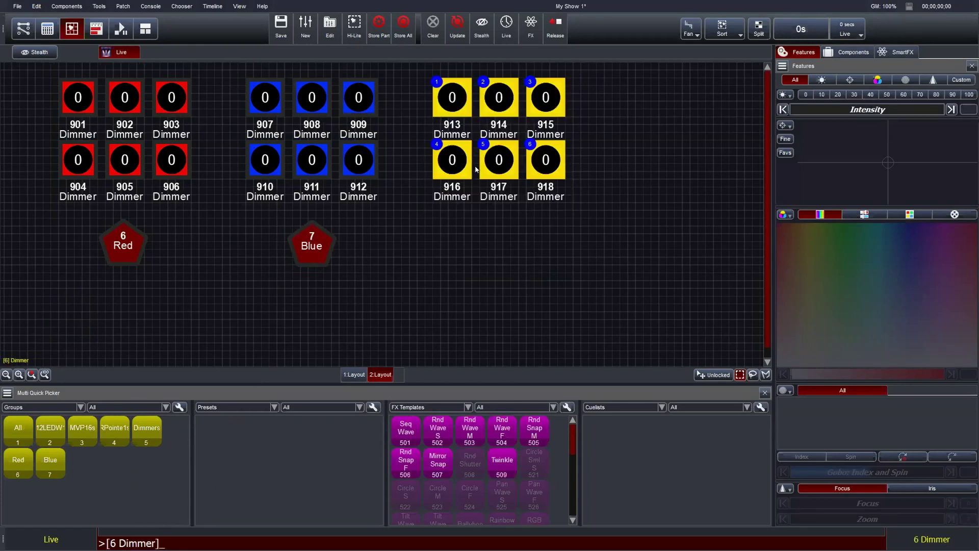
{"action": "right_click", "coordinate": [492, 245]}
{"action": "mouse_move", "coordinate": [591, 320]}
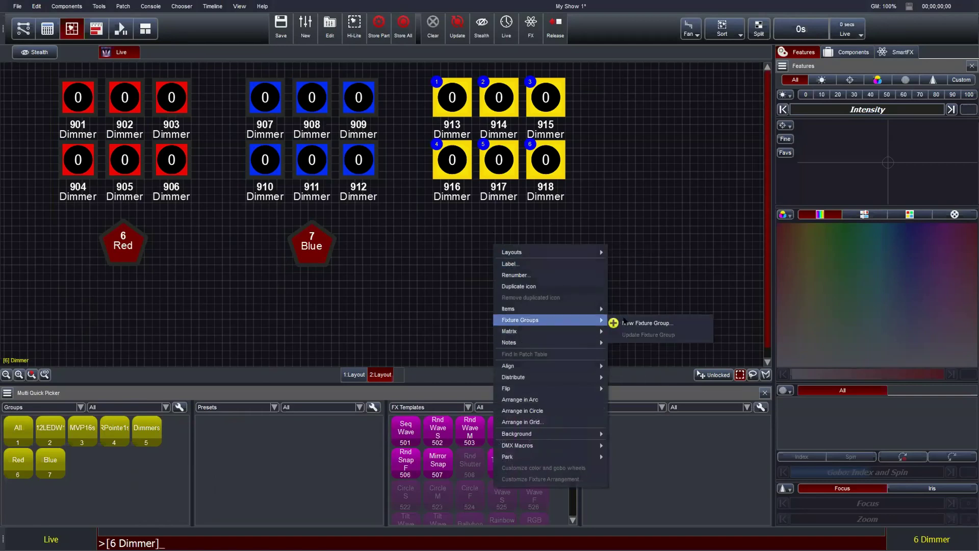
{"action": "left_click", "coordinate": [624, 322]}
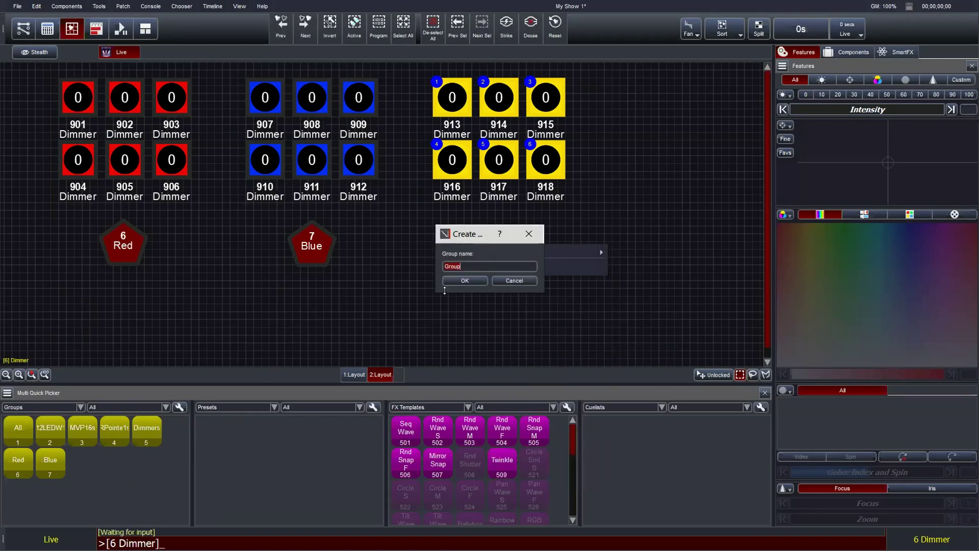
{"action": "type", "text": "Amber"}
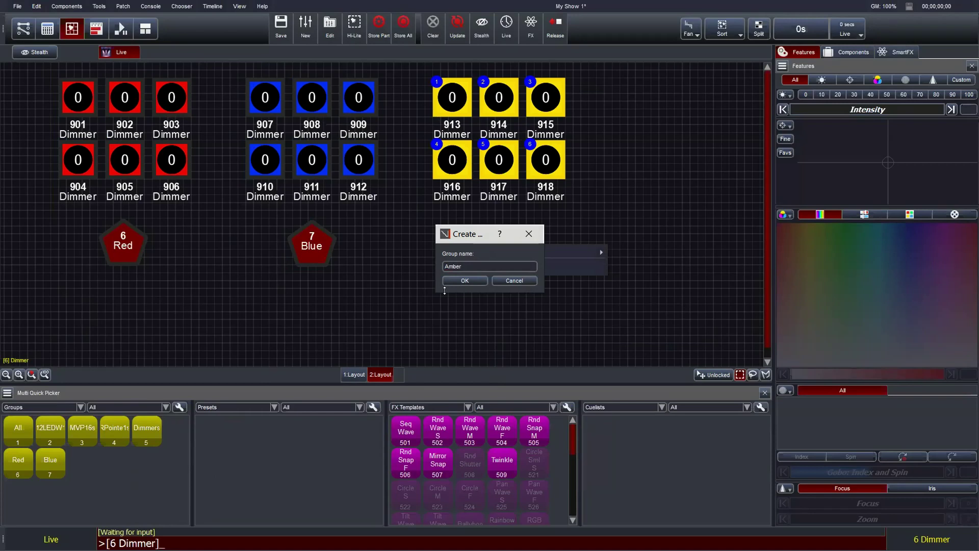
{"action": "left_click", "coordinate": [452, 281]}
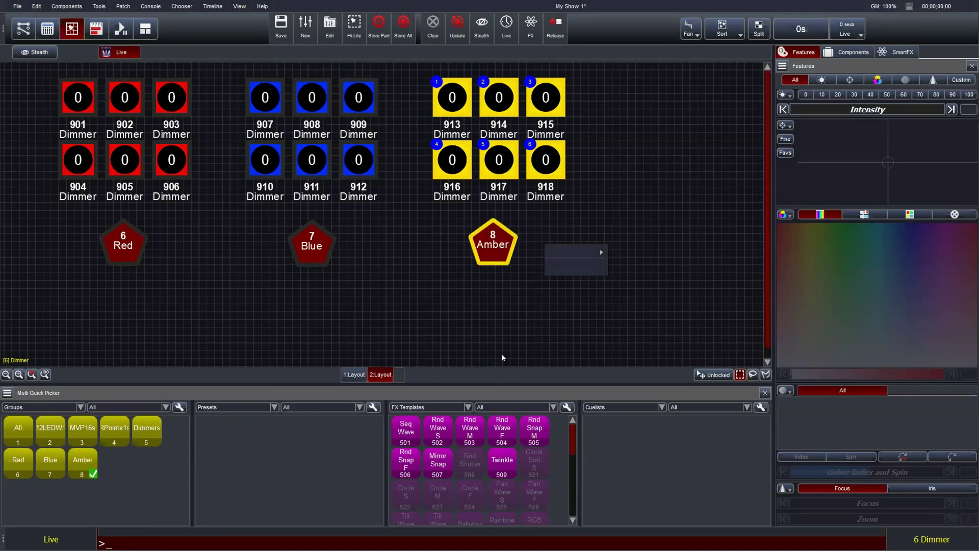
Step: Test the Amber and Red group icons in the layout by selecting through them, and clear the selection
{"action": "left_click", "coordinate": [508, 242]}
{"action": "left_click", "coordinate": [507, 242]}
{"action": "left_click", "coordinate": [507, 242]}
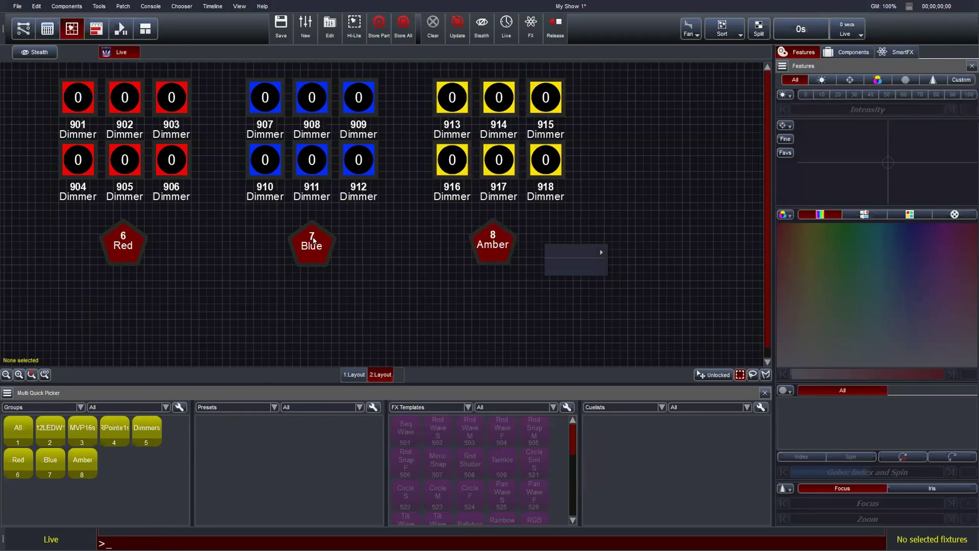
{"action": "left_click", "coordinate": [117, 242]}
{"action": "left_click", "coordinate": [183, 329]}
Step: Rename the second layout, the one holding the color-coded dimmers, as Dimmer
{"action": "scroll", "coordinate": [135, 290], "scroll_direction": "down", "scroll_amount": 1}
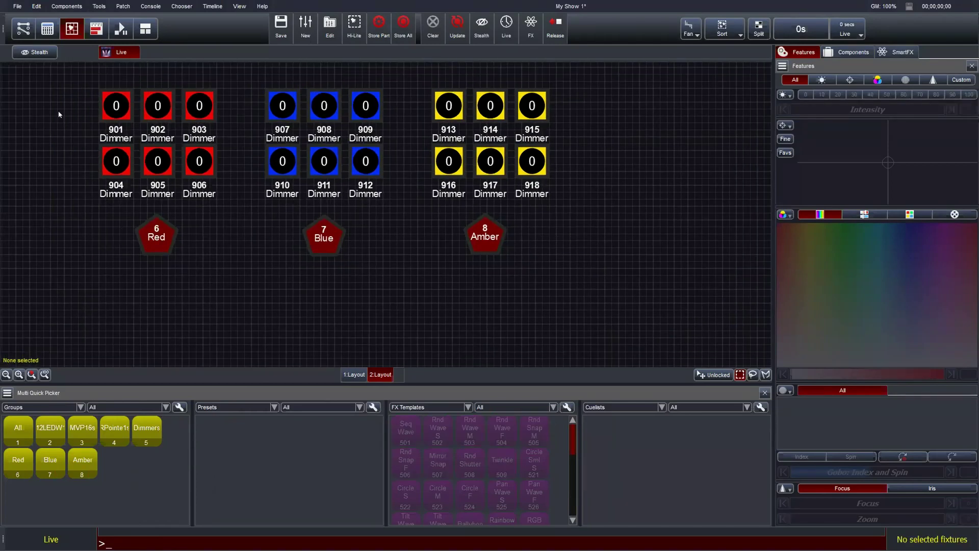
{"action": "right_click", "coordinate": [409, 240]}
{"action": "mouse_move", "coordinate": [515, 247]}
{"action": "left_click", "coordinate": [552, 247]}
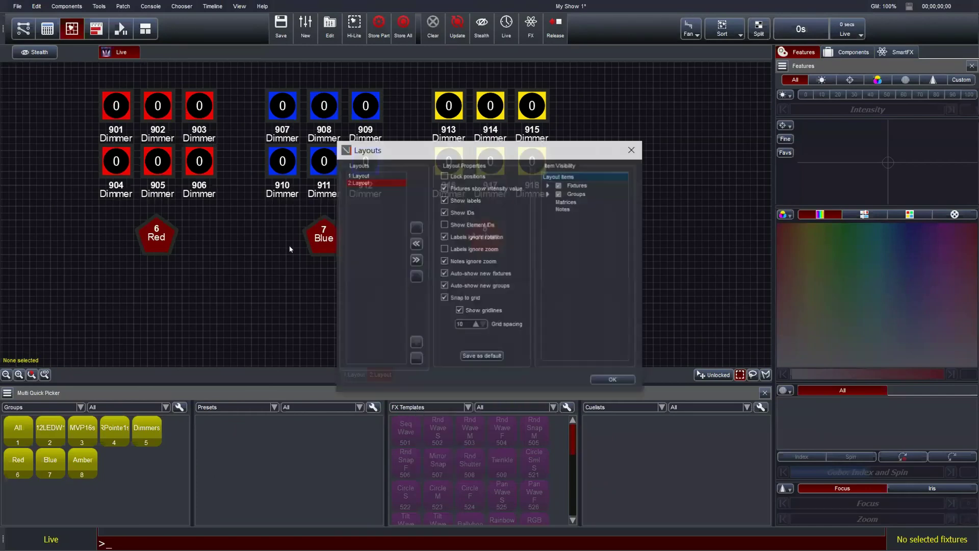
{"action": "double_click", "coordinate": [368, 182]}
{"action": "type", "text": "Dimmer"}
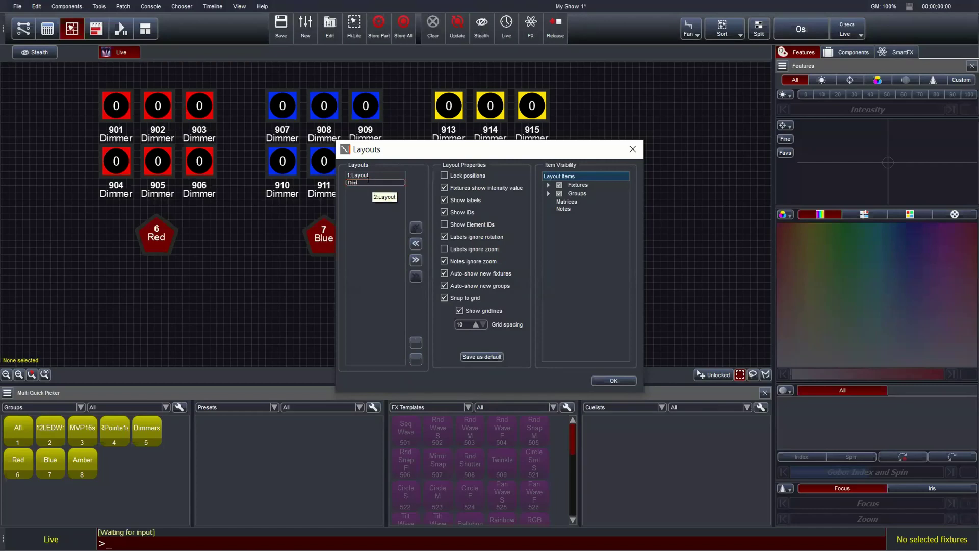
{"action": "left_click", "coordinate": [613, 381]}
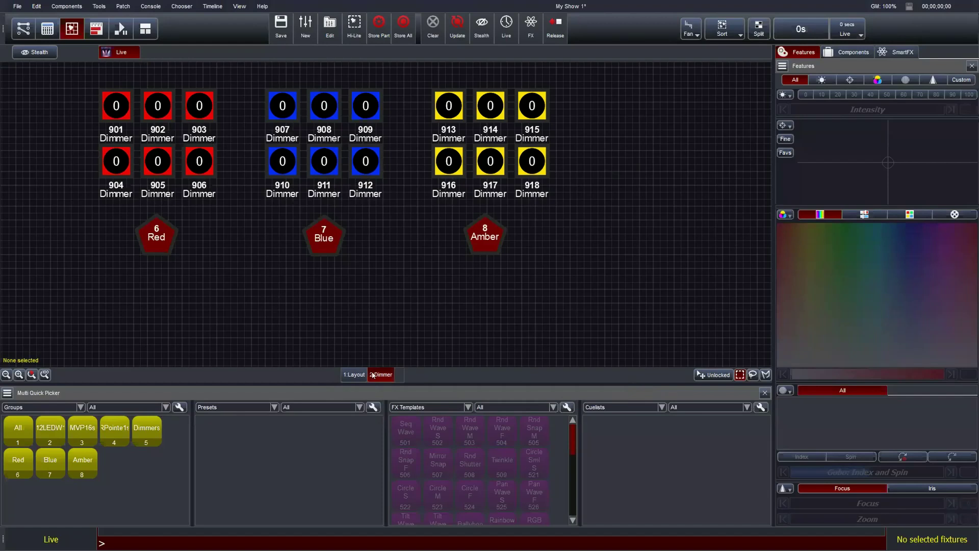
Step: Compare the first layout with the Dimmer layout, and fit the Dimmer layout's fixtures and groups in view
{"action": "left_click", "coordinate": [352, 374]}
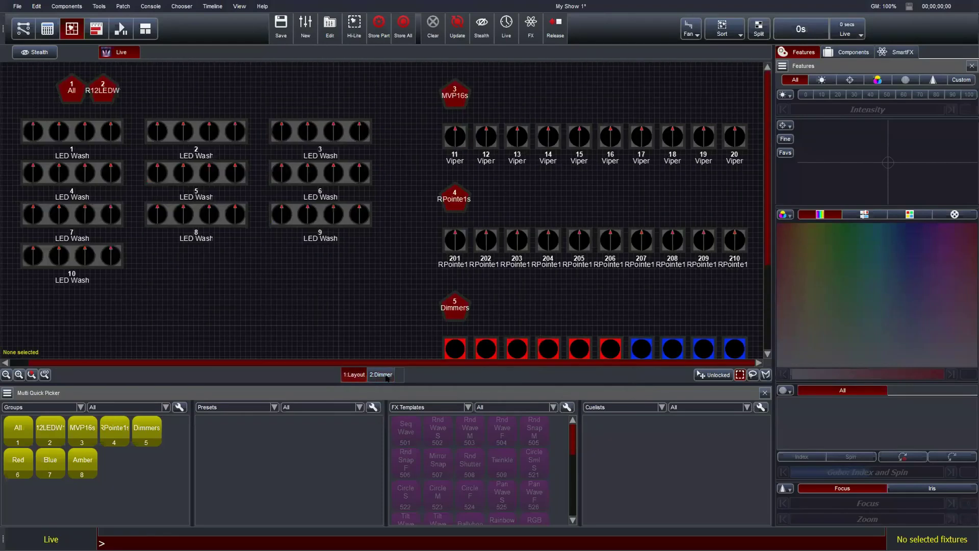
{"action": "left_click", "coordinate": [383, 374]}
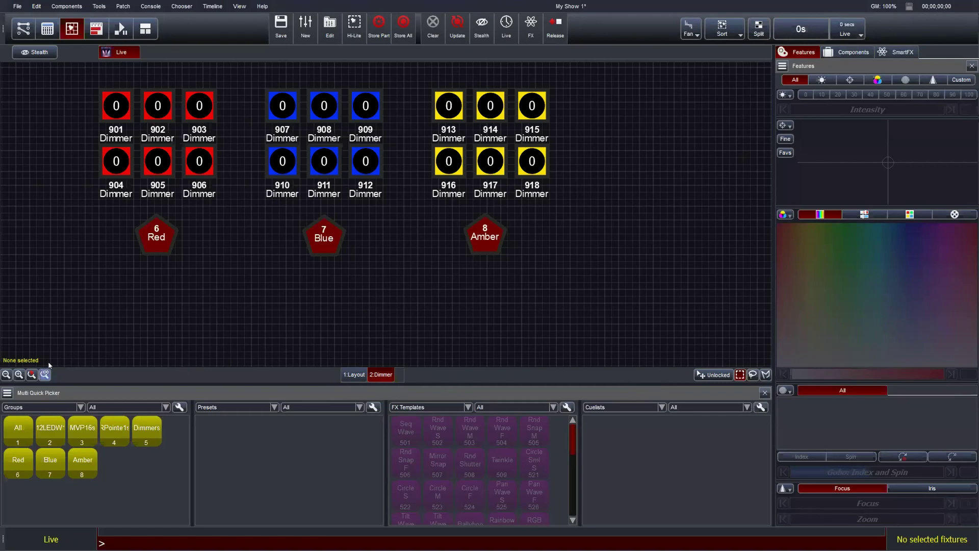
{"action": "left_click", "coordinate": [44, 374]}
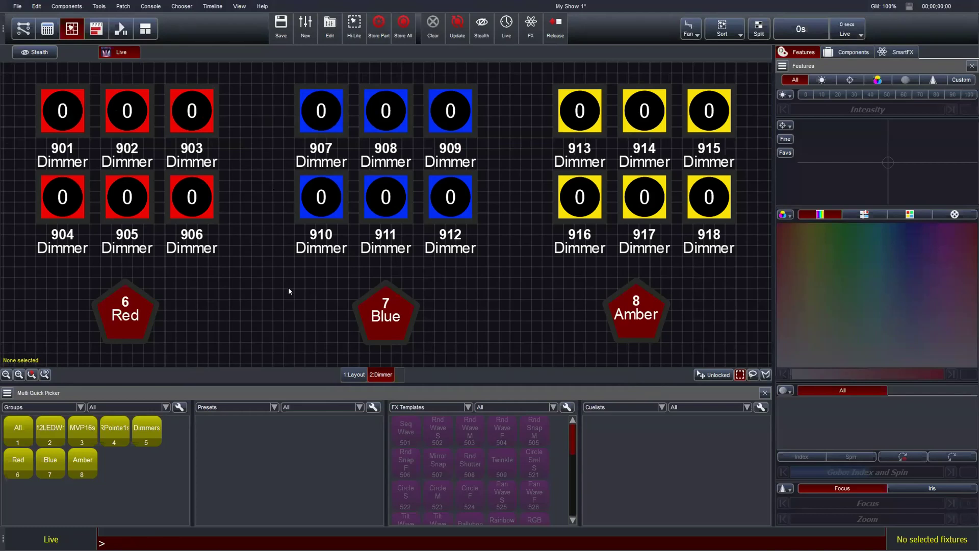
{"action": "scroll", "coordinate": [288, 287], "scroll_direction": "down", "scroll_amount": 2}
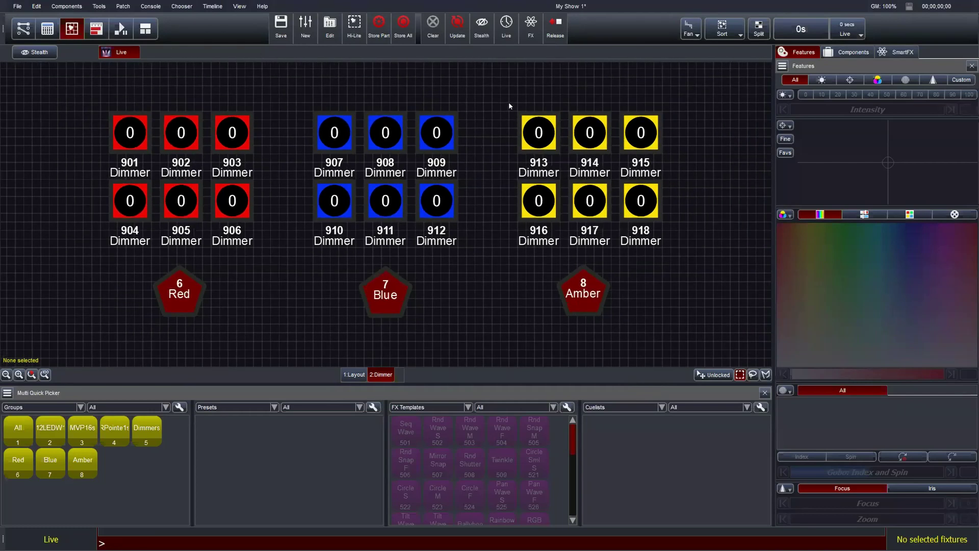
Step: Test the intensity of dimmers 913–918, return it to 0, and clear the selection
{"action": "left_click_drag", "start_coordinate": [502, 89], "coordinate": [682, 257]}
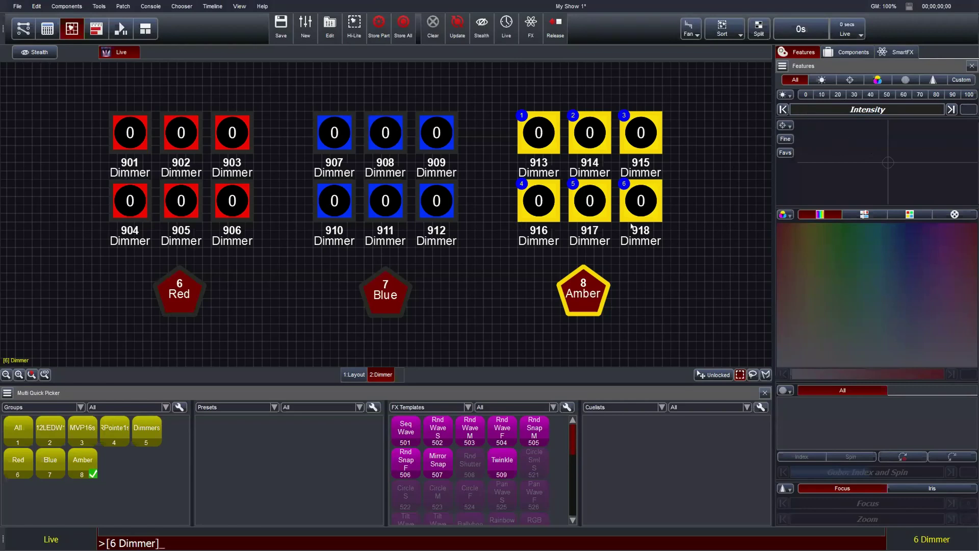
{"action": "mouse_move", "coordinate": [795, 110]}
{"action": "left_mouse_down"}
{"action": "mouse_move", "coordinate": [915, 112]}
{"action": "mouse_move", "coordinate": [786, 114]}
{"action": "left_mouse_up"}
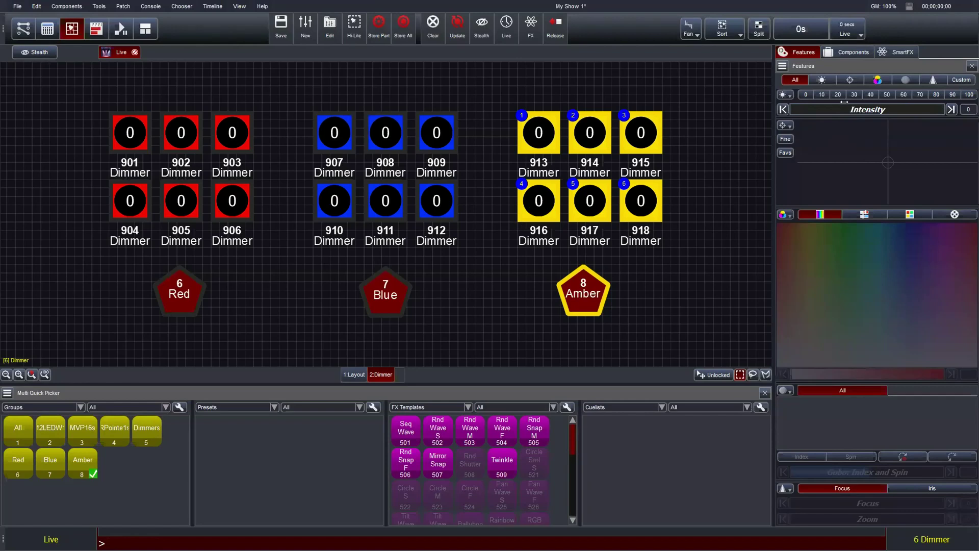
{"action": "left_click_drag", "start_coordinate": [813, 109], "coordinate": [731, 103]}
{"action": "left_click", "coordinate": [353, 318]}
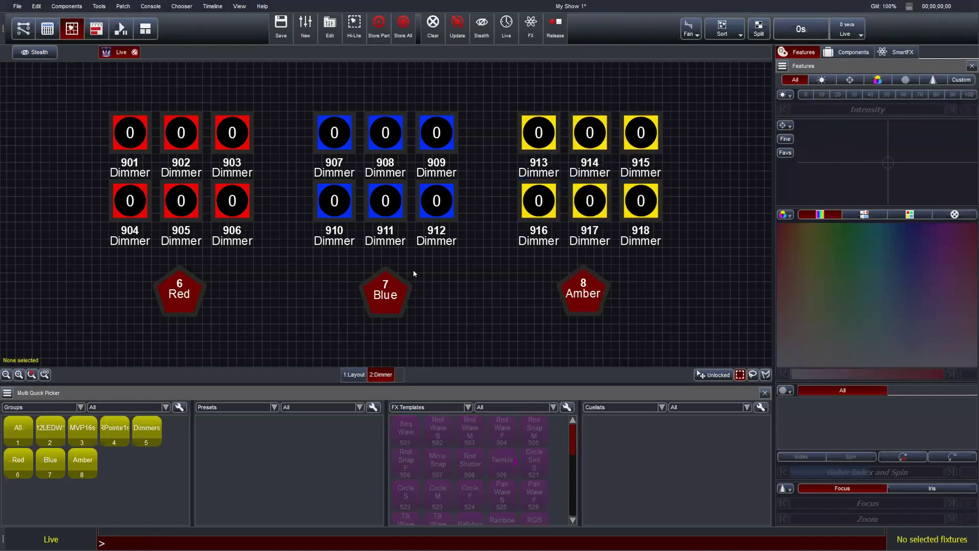
Step: In the first layout, line up the Blue, Red and Amber group icons in a row directly below the dimmer fixtures
{"action": "left_click", "coordinate": [362, 374]}
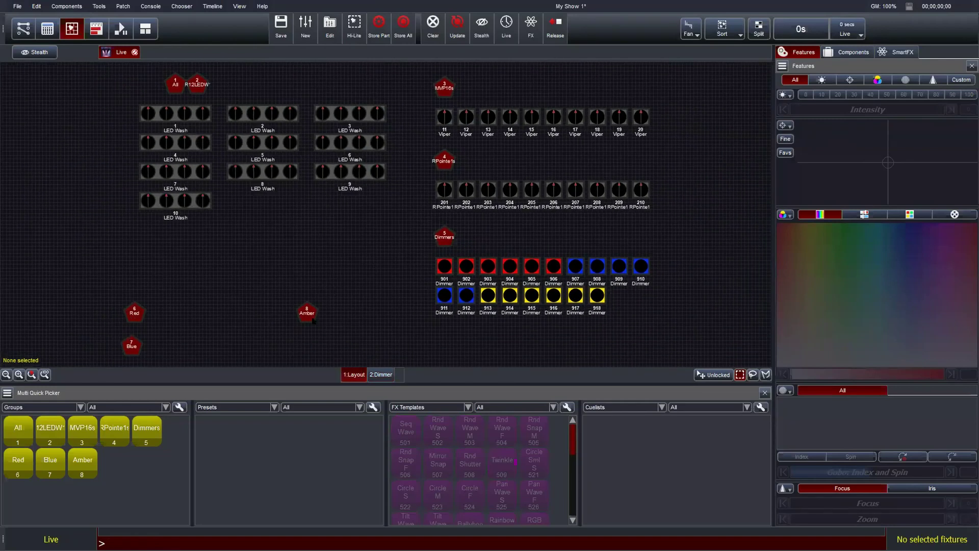
{"action": "left_click_drag", "start_coordinate": [133, 310], "coordinate": [156, 346]}
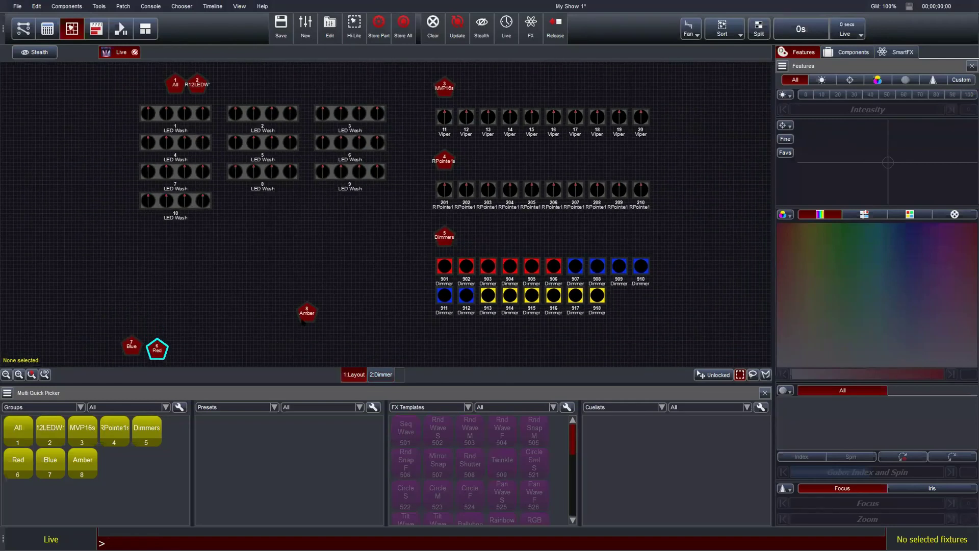
{"action": "left_click_drag", "start_coordinate": [306, 312], "coordinate": [186, 349]}
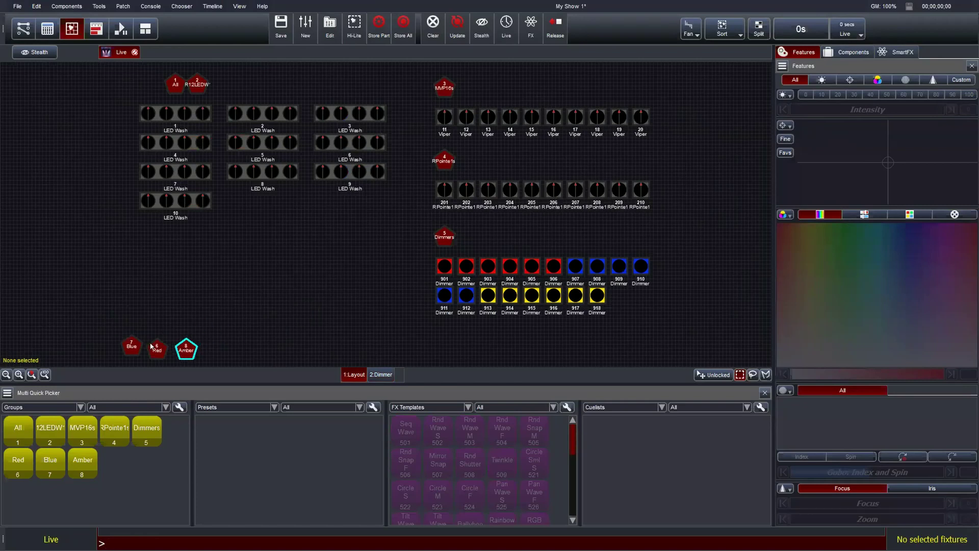
{"action": "left_click_drag", "start_coordinate": [110, 320], "coordinate": [502, 329]}
{"action": "left_click", "coordinate": [592, 220]}
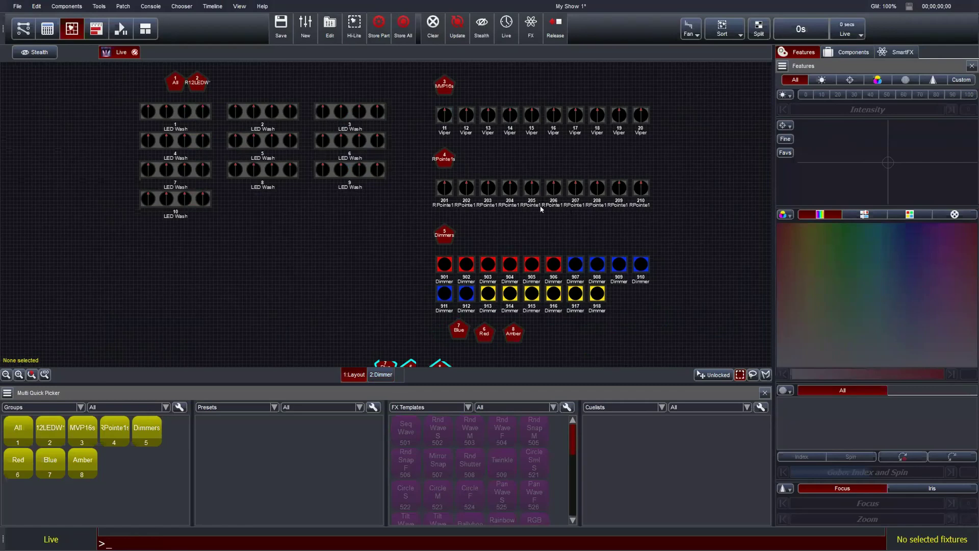
Step: Select the MVP16s group, frame its Viper fixtures in the layout, and set their intensity to 100
{"action": "left_click", "coordinate": [443, 85]}
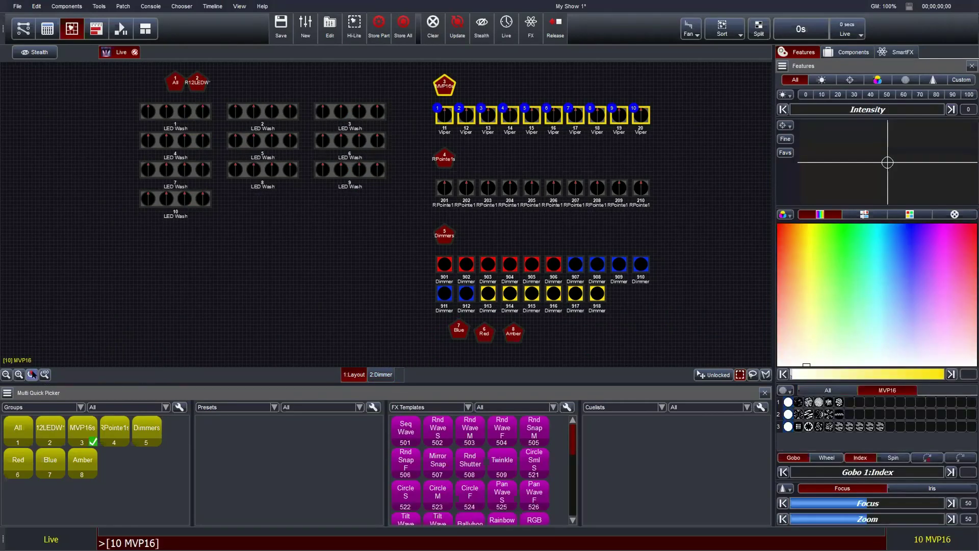
{"action": "left_click", "coordinate": [32, 374]}
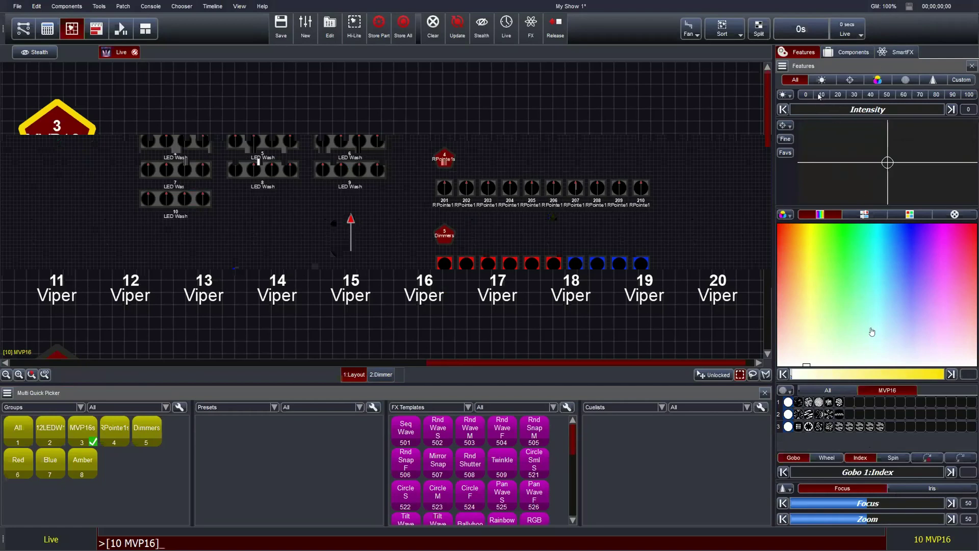
{"action": "left_click_drag", "start_coordinate": [796, 108], "coordinate": [851, 109]}
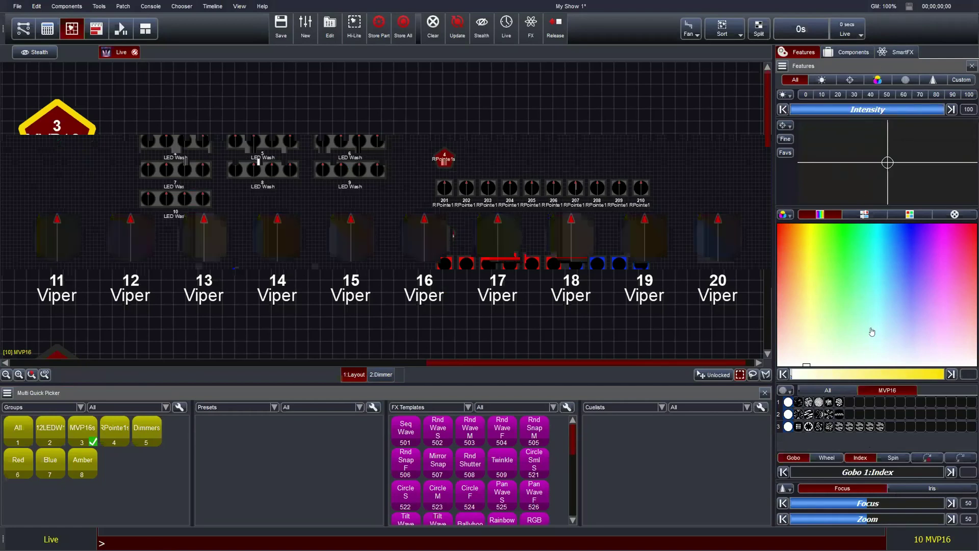
Step: Move the Vipers' pan and tilt off center and give them a fully saturated green color
{"action": "left_click_drag", "start_coordinate": [886, 168], "coordinate": [883, 196]}
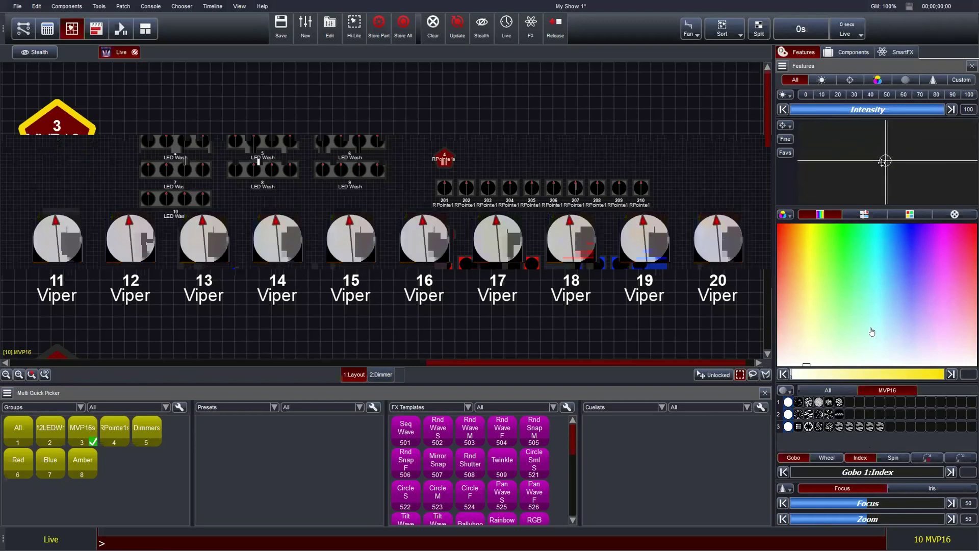
{"action": "left_click", "coordinate": [875, 282]}
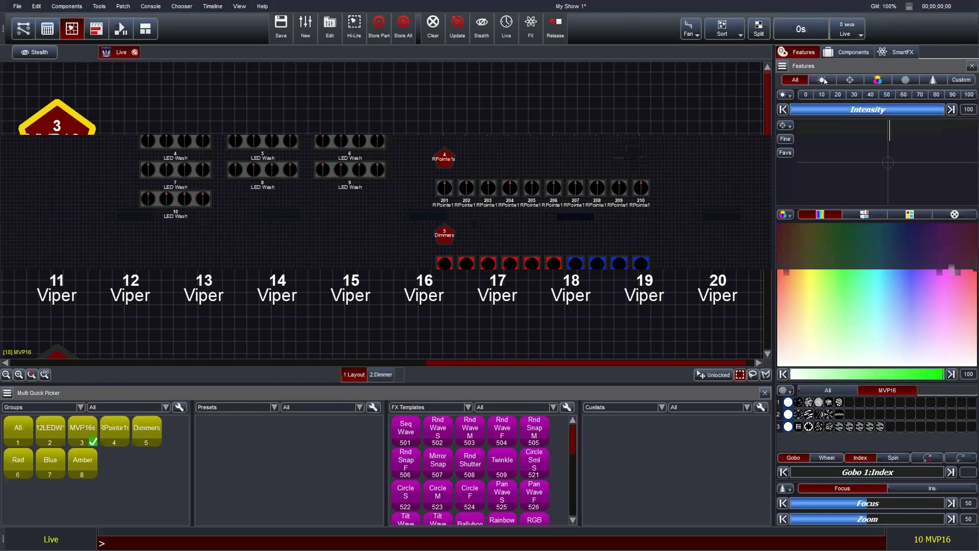
Step: Examine the Vipers' intensity features, and nudge their tilt with Fine control to about 14715 DMX
{"action": "left_click", "coordinate": [822, 80]}
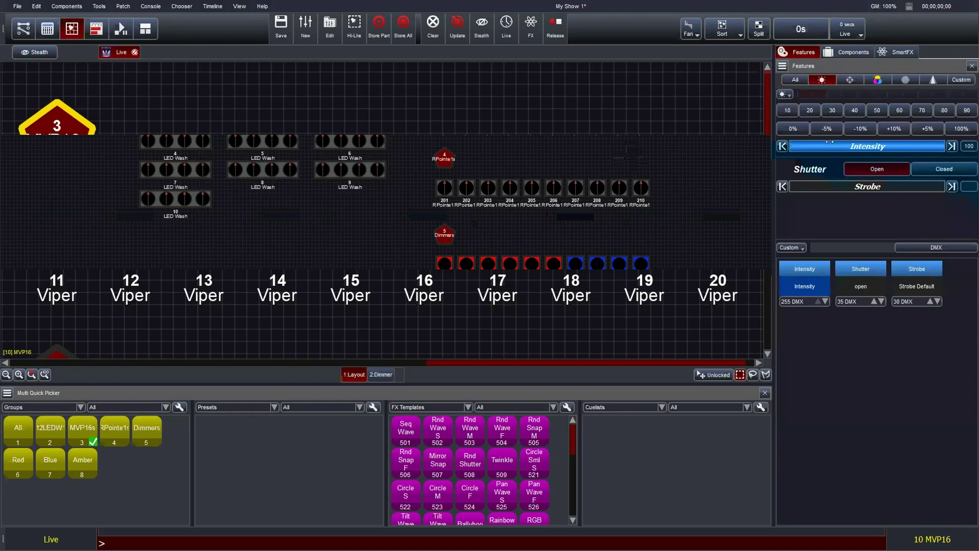
{"action": "left_click", "coordinate": [849, 80]}
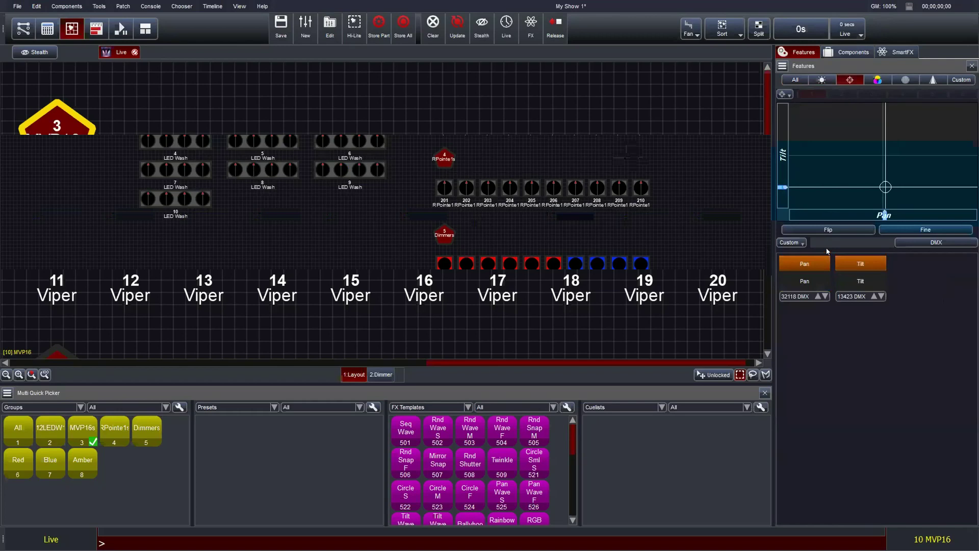
{"action": "left_click", "coordinate": [902, 231]}
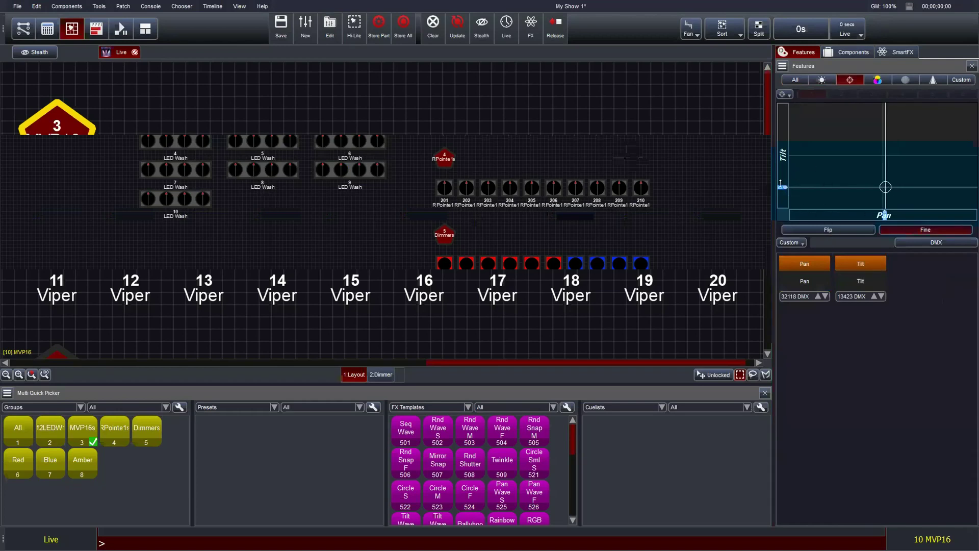
{"action": "left_click_drag", "start_coordinate": [781, 187], "coordinate": [781, 165]}
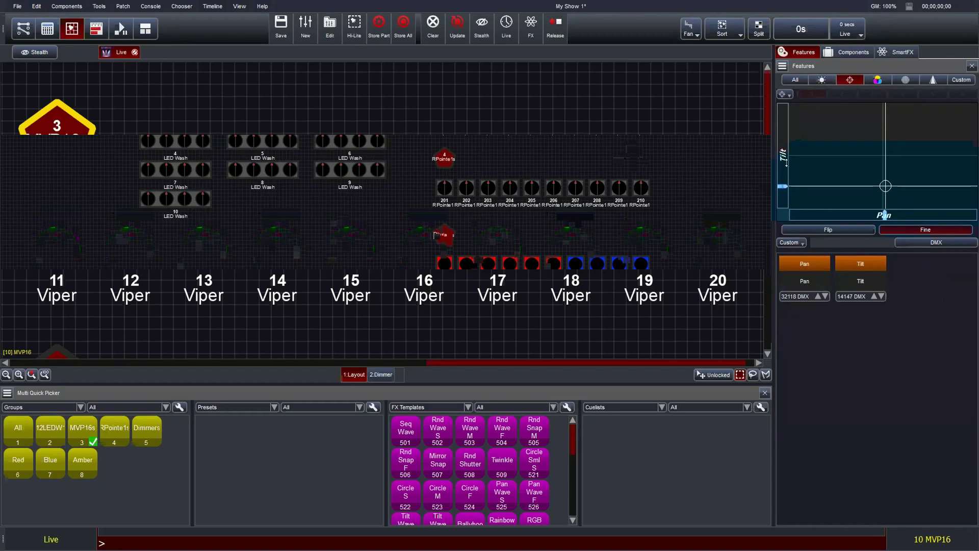
{"action": "left_click", "coordinate": [908, 232]}
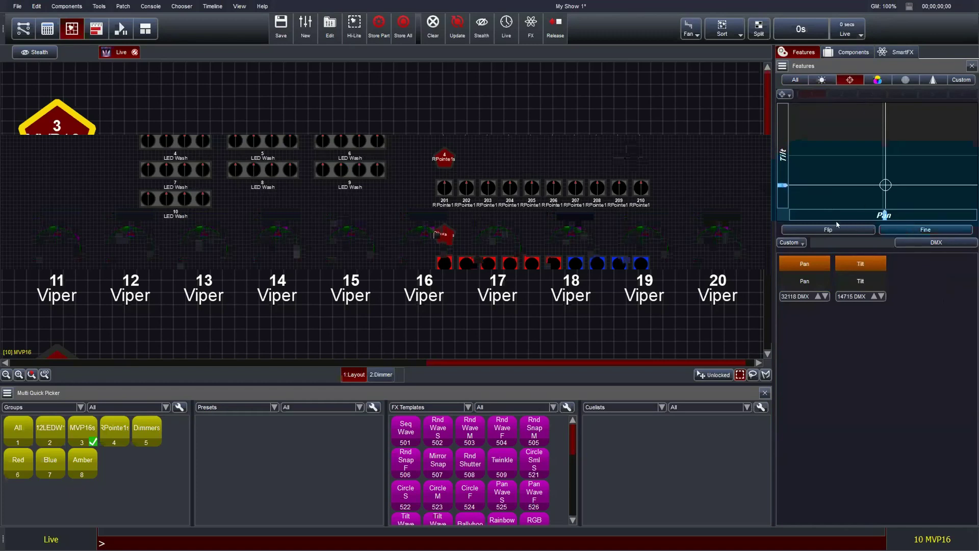
Step: Swing the Vipers' tilt through a wide range without Fine control, and flip their pan and tilt position
{"action": "left_click_drag", "start_coordinate": [781, 185], "coordinate": [769, 122]}
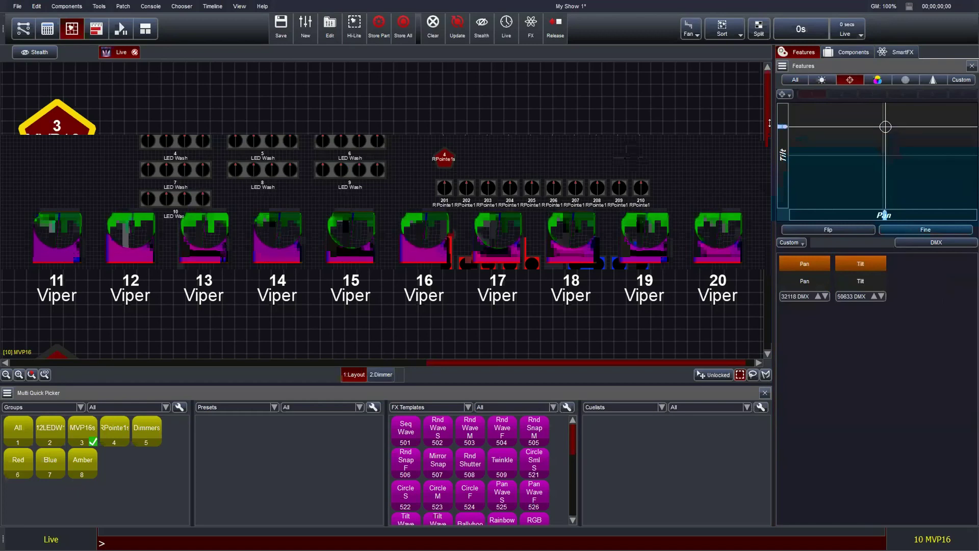
{"action": "left_click", "coordinate": [809, 230]}
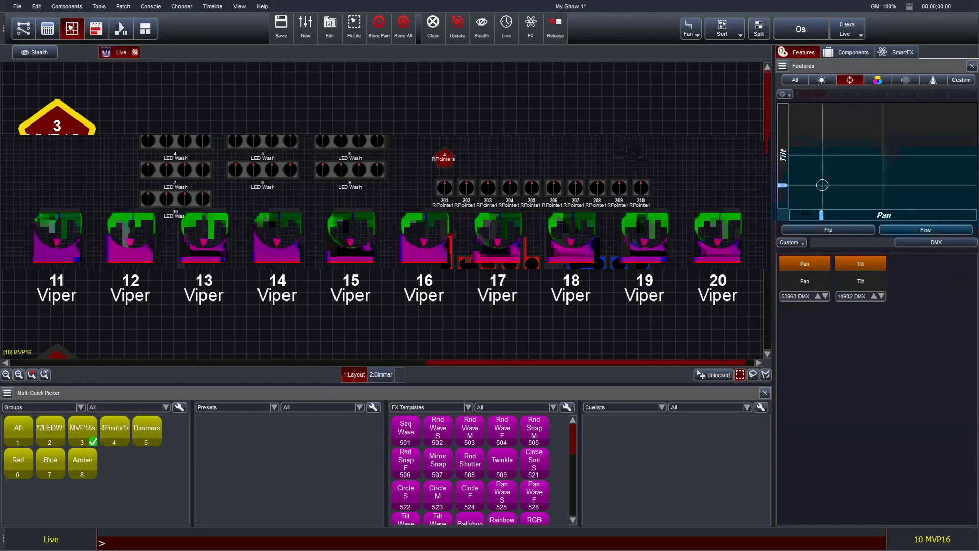
{"action": "left_click", "coordinate": [826, 229]}
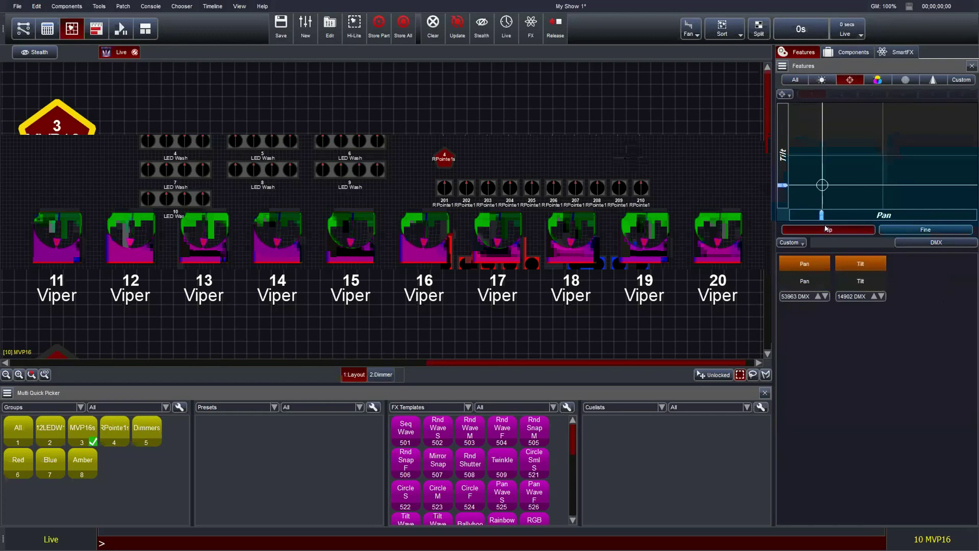
Step: Change the Vipers' color to a bluish green of about hue 41, and compare the CMY, RGB and HSV controls
{"action": "left_click", "coordinate": [877, 80]}
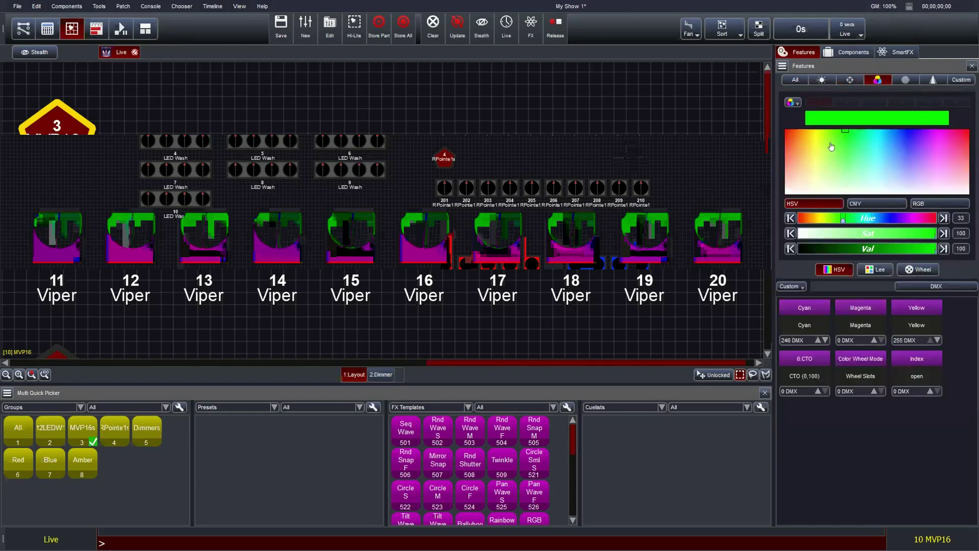
{"action": "left_click_drag", "start_coordinate": [883, 158], "coordinate": [860, 131]}
{"action": "left_click", "coordinate": [861, 203]}
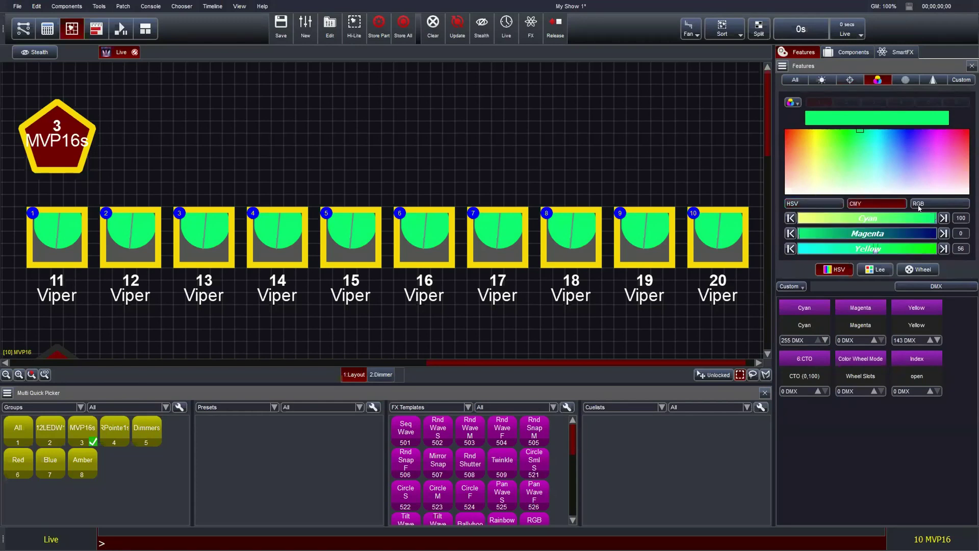
{"action": "left_click", "coordinate": [919, 206]}
{"action": "left_click", "coordinate": [875, 204]}
{"action": "left_click", "coordinate": [819, 202]}
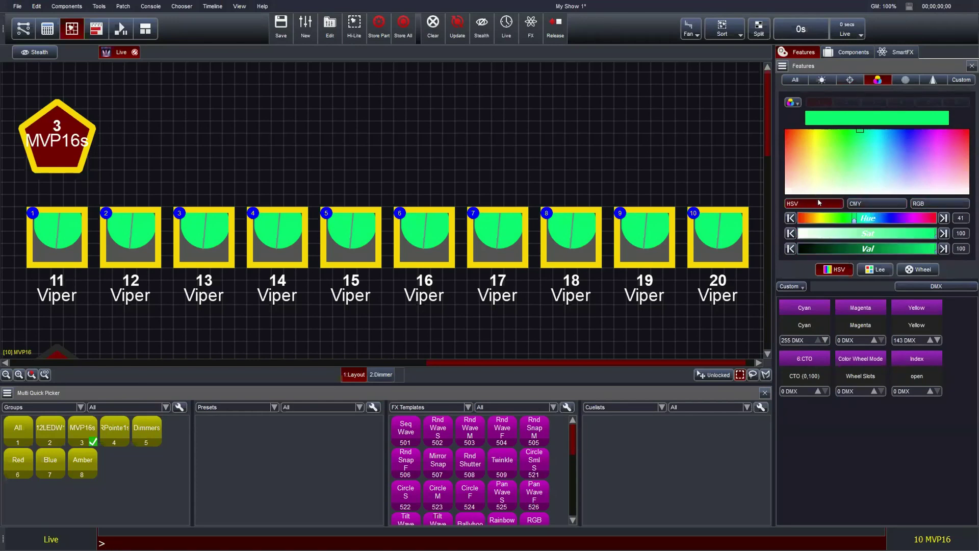
Step: Try the blue slot on the Vipers' color wheel, and return the wheel to its open white slot
{"action": "left_click", "coordinate": [904, 269]}
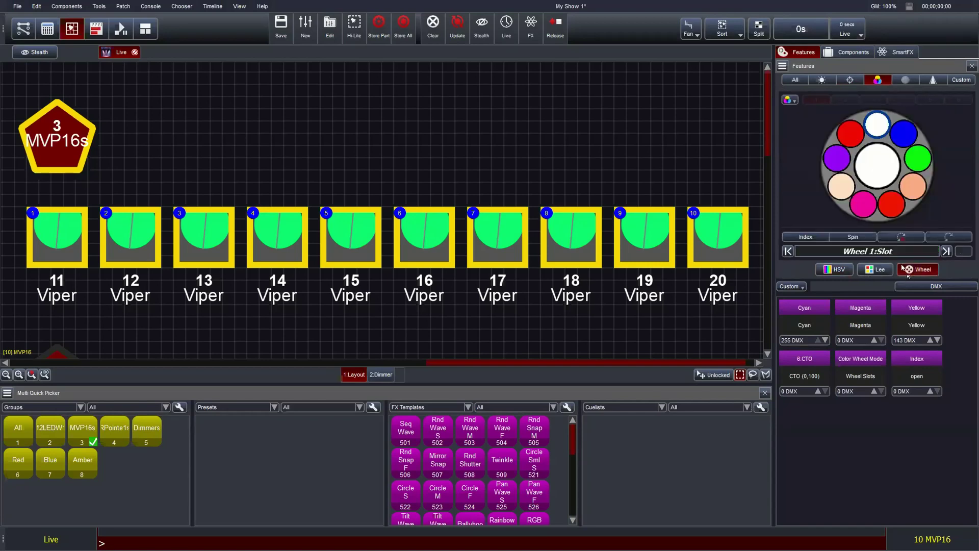
{"action": "left_click", "coordinate": [901, 133]}
{"action": "left_click", "coordinate": [902, 139]}
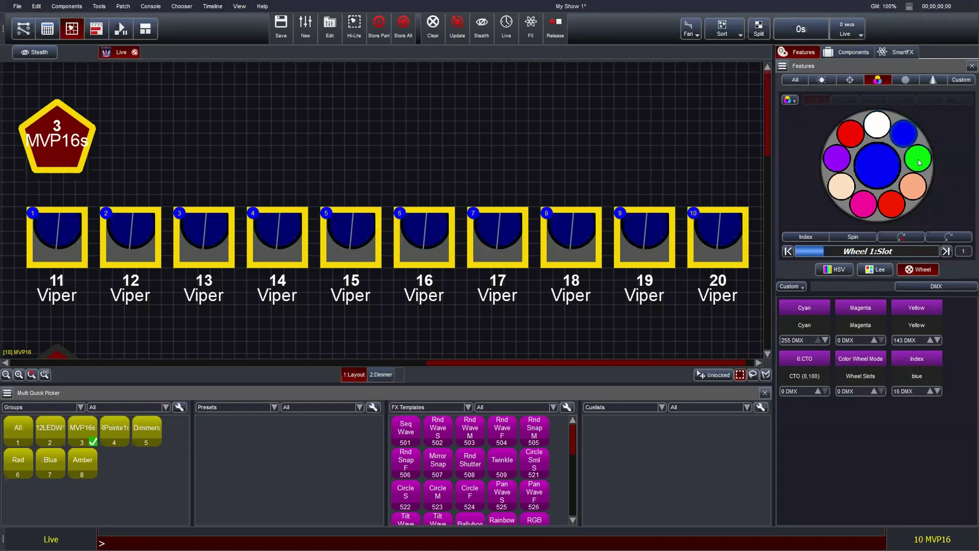
{"action": "left_click", "coordinate": [878, 115]}
Step: Try the dotted and the claw-mark gobos on the Vipers' gobo wheel 1
{"action": "left_click", "coordinate": [904, 80]}
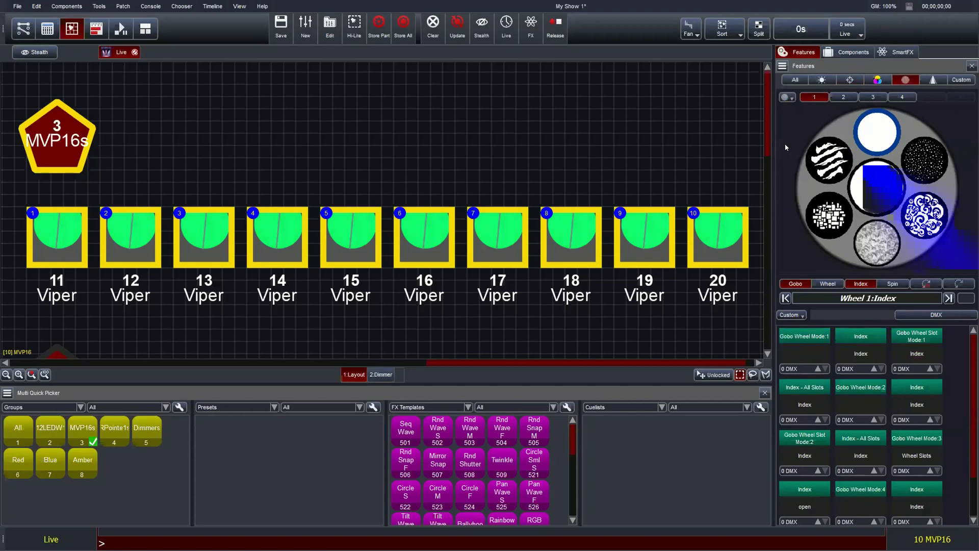
{"action": "left_click", "coordinate": [918, 156]}
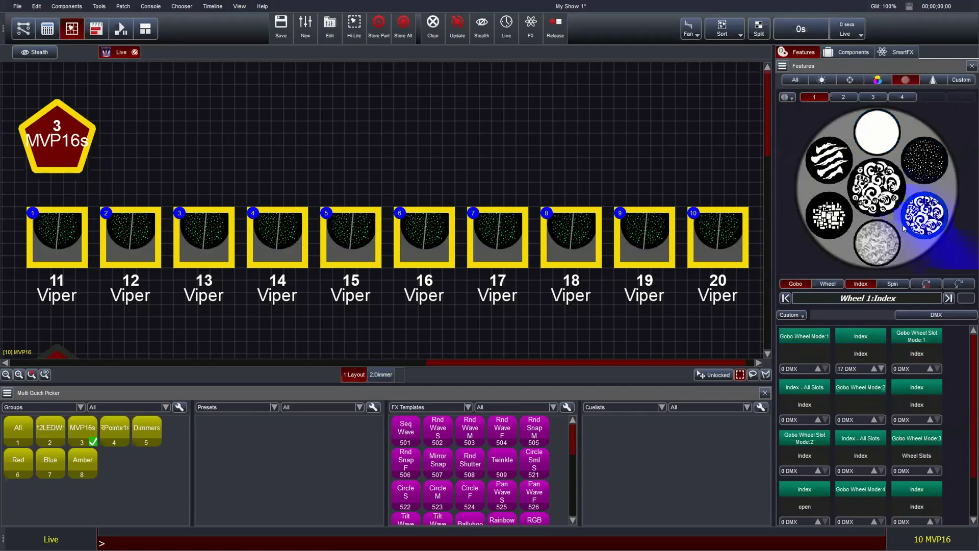
{"action": "left_click", "coordinate": [828, 160]}
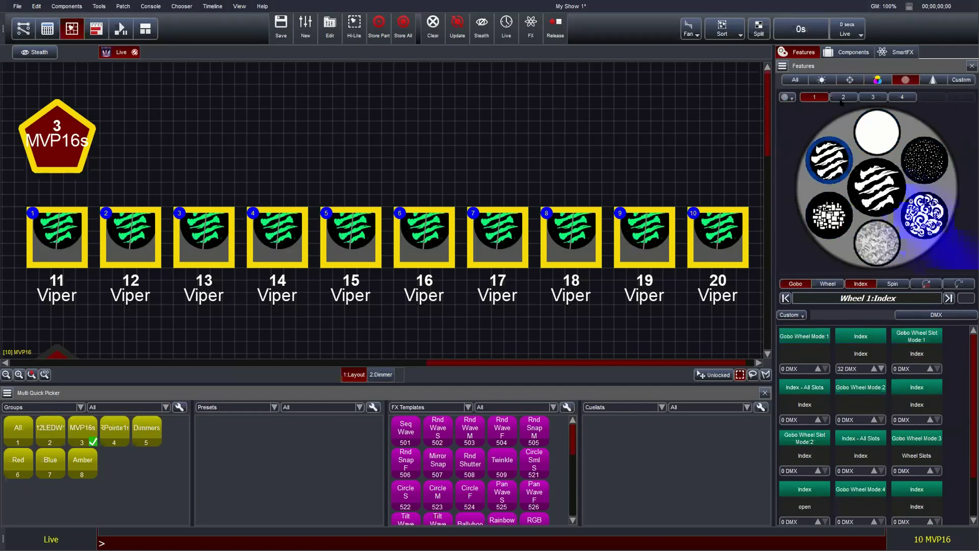
{"action": "left_click", "coordinate": [875, 124]}
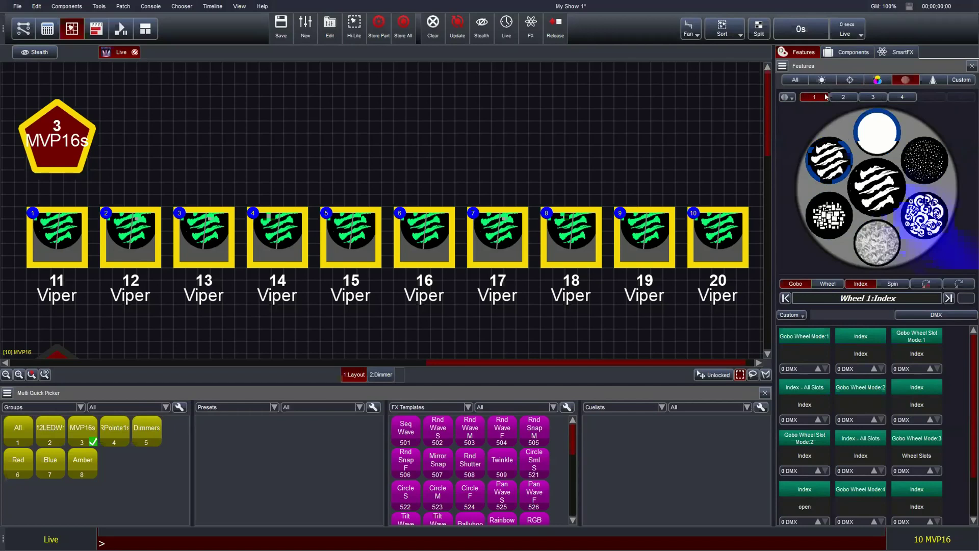
Step: Compare the gobos on the Vipers' wheels 2, 3 and 4, and return the gobos to open
{"action": "left_click", "coordinate": [843, 97]}
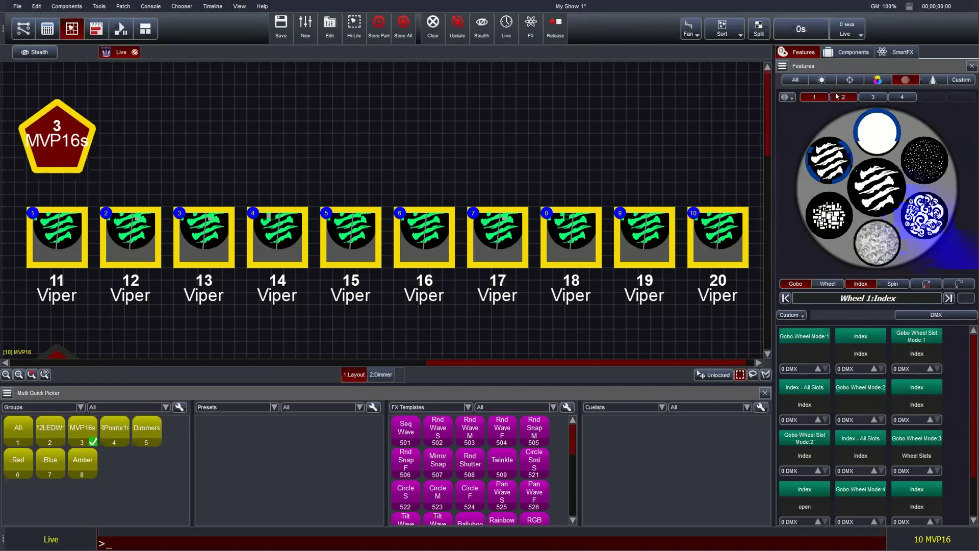
{"action": "left_click", "coordinate": [869, 98]}
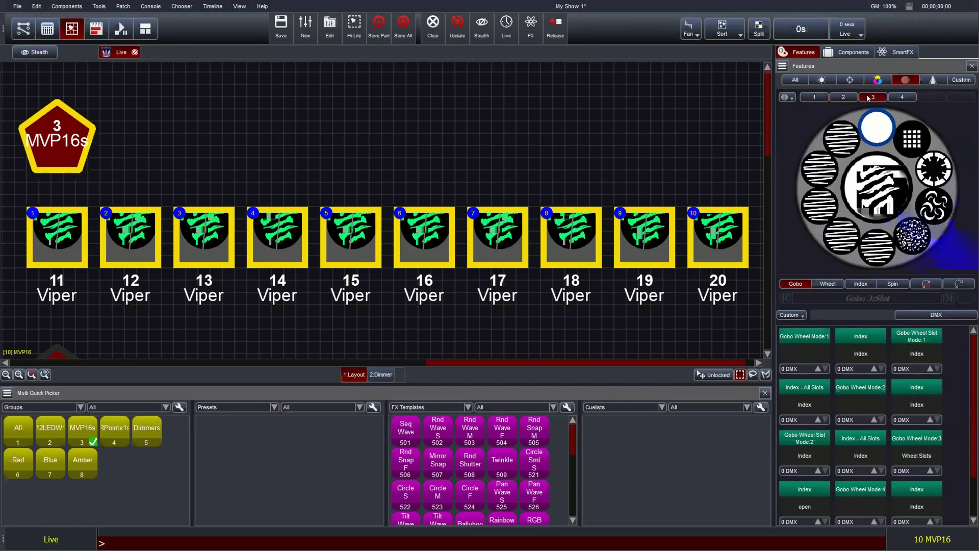
{"action": "left_click", "coordinate": [905, 98]}
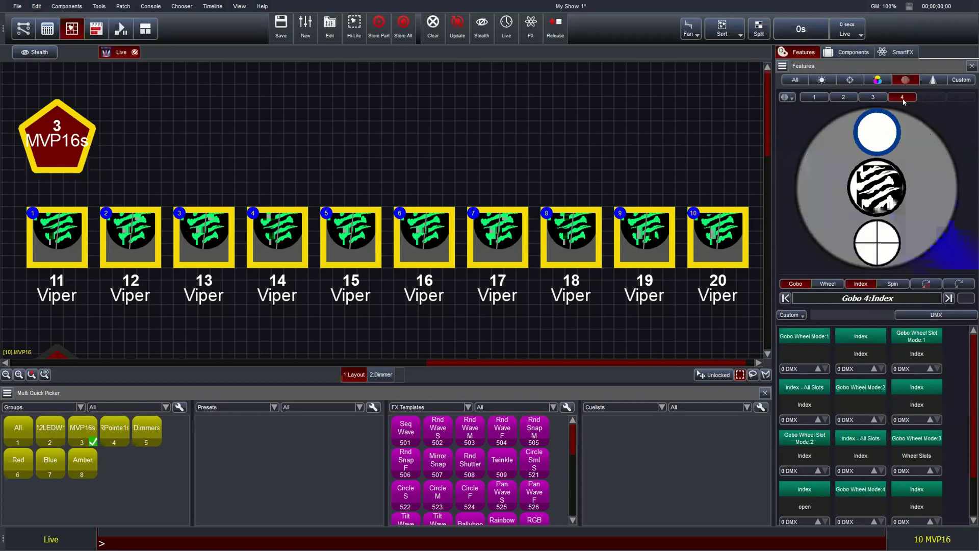
{"action": "left_click", "coordinate": [878, 251]}
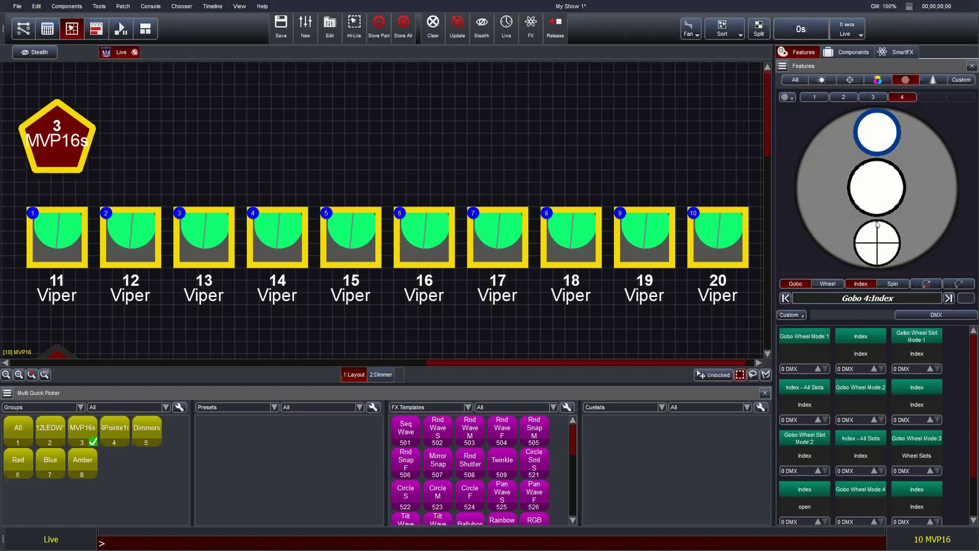
{"action": "left_click", "coordinate": [877, 235]}
{"action": "left_click", "coordinate": [877, 131]}
Step: Apply the dotted gobo from wheel 1 to the Vipers, try spinning it at about 66, and bring the spin back to 0
{"action": "left_click", "coordinate": [814, 97]}
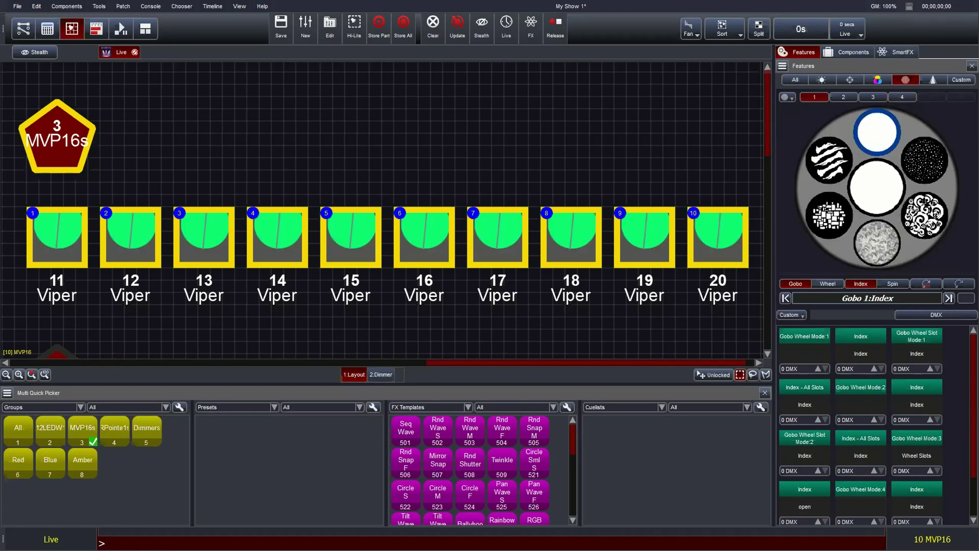
{"action": "left_click", "coordinate": [925, 167]}
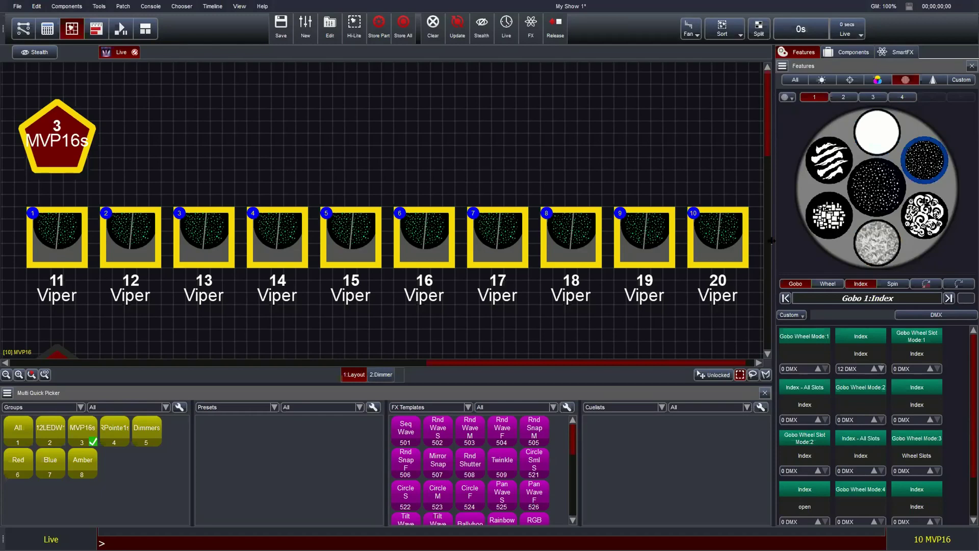
{"action": "left_click", "coordinate": [893, 284]}
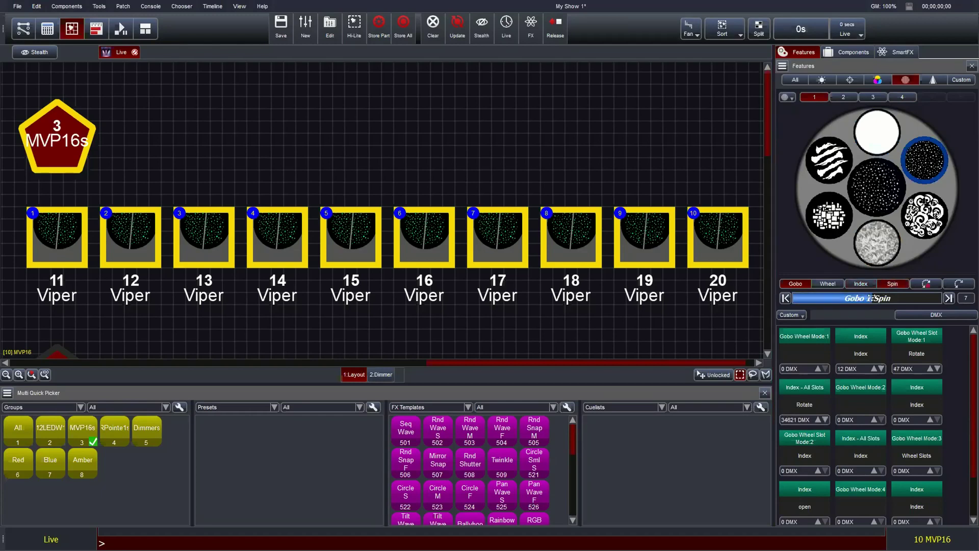
{"action": "left_click_drag", "start_coordinate": [869, 298], "coordinate": [916, 298]}
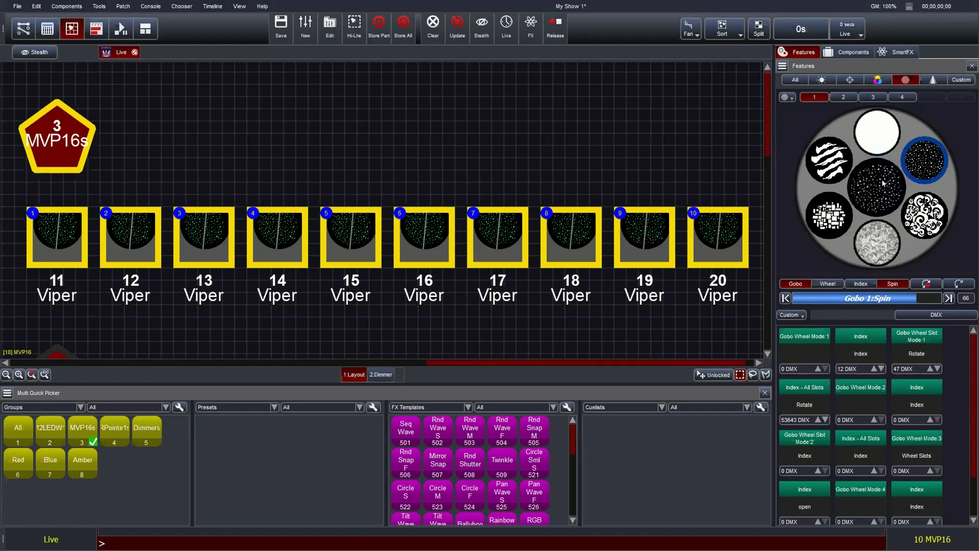
{"action": "left_click", "coordinate": [927, 285]}
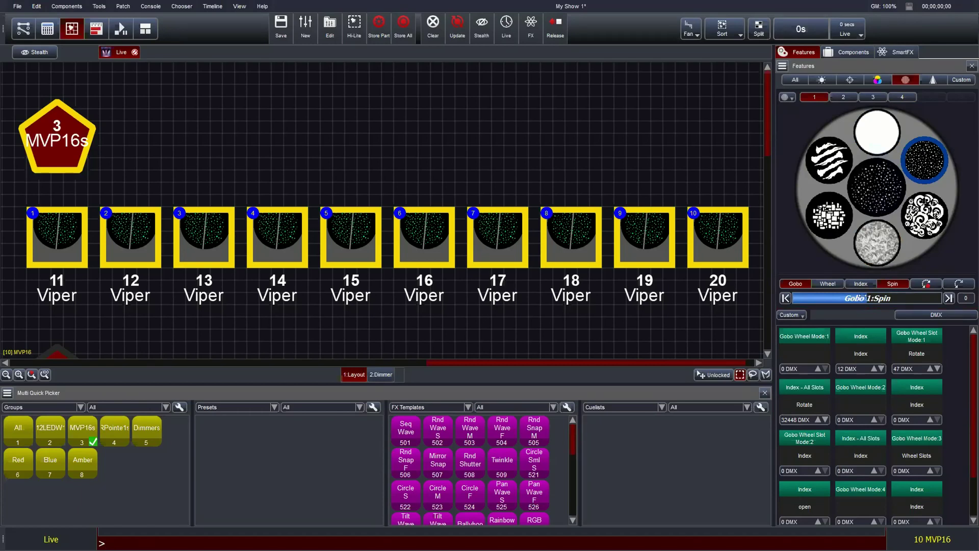
{"action": "mouse_move", "coordinate": [860, 297]}
{"action": "left_mouse_down"}
{"action": "mouse_move", "coordinate": [826, 298]}
{"action": "mouse_move", "coordinate": [904, 298]}
{"action": "mouse_move", "coordinate": [862, 291]}
{"action": "left_mouse_up"}
{"action": "left_click", "coordinate": [926, 284]}
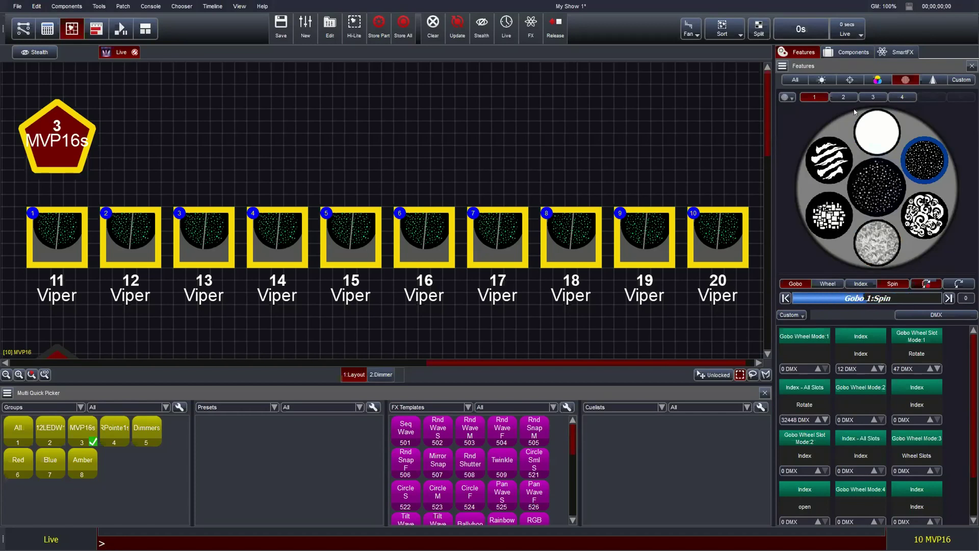
Step: Set the Vipers' focus to about 41 and their zoom to about 67
{"action": "left_click", "coordinate": [926, 82]}
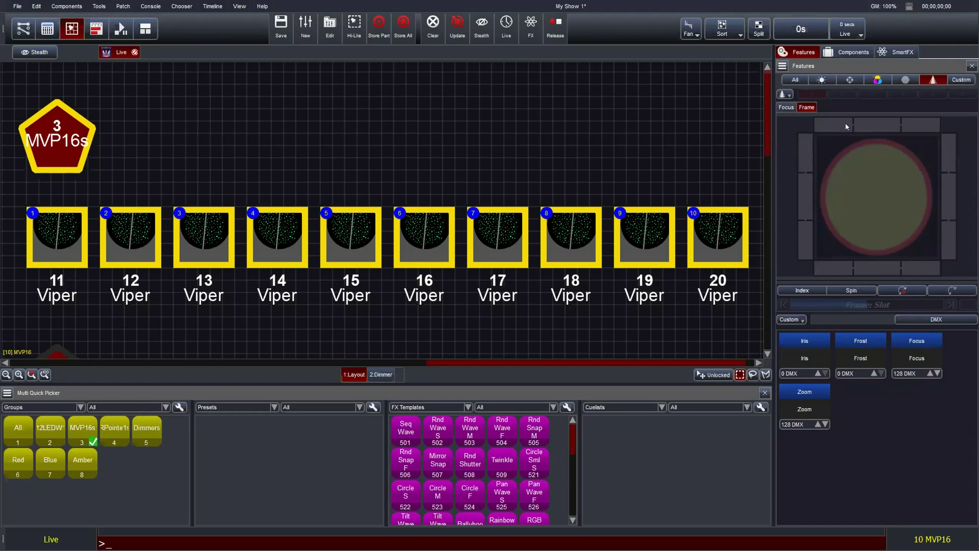
{"action": "left_click", "coordinate": [785, 108]}
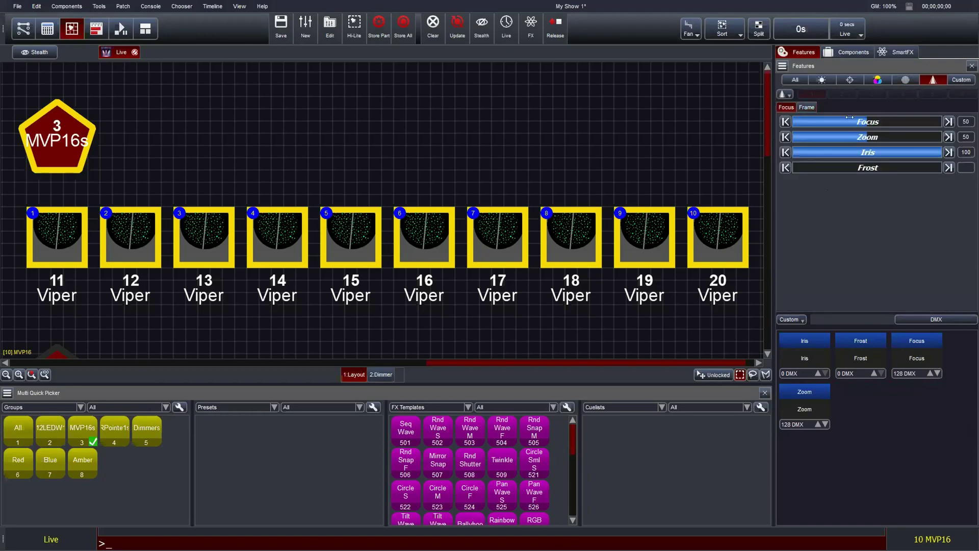
{"action": "left_click_drag", "start_coordinate": [867, 120], "coordinate": [888, 134]}
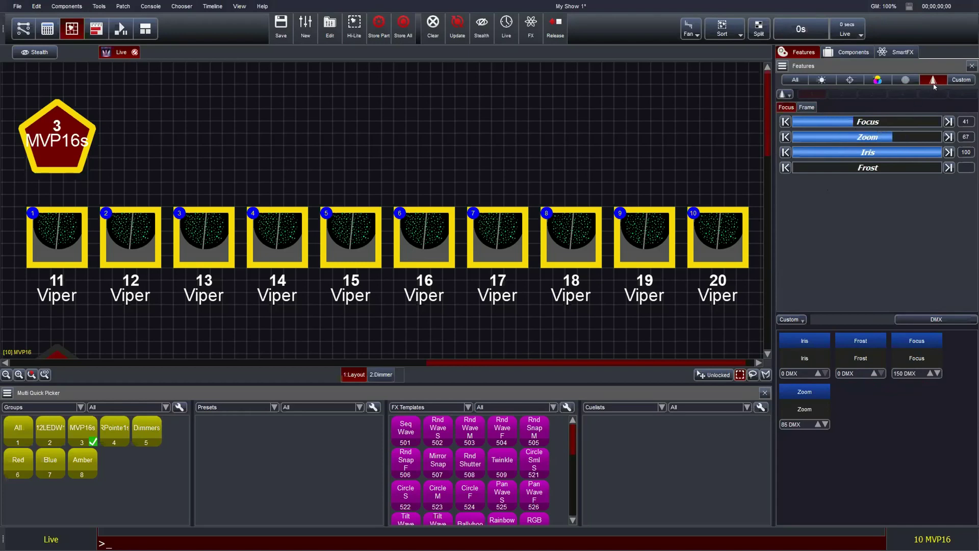
Step: Try several HSV colors on the Vipers, including blue, and settle on a green of about hue 33 and saturation 85
{"action": "left_click", "coordinate": [960, 80]}
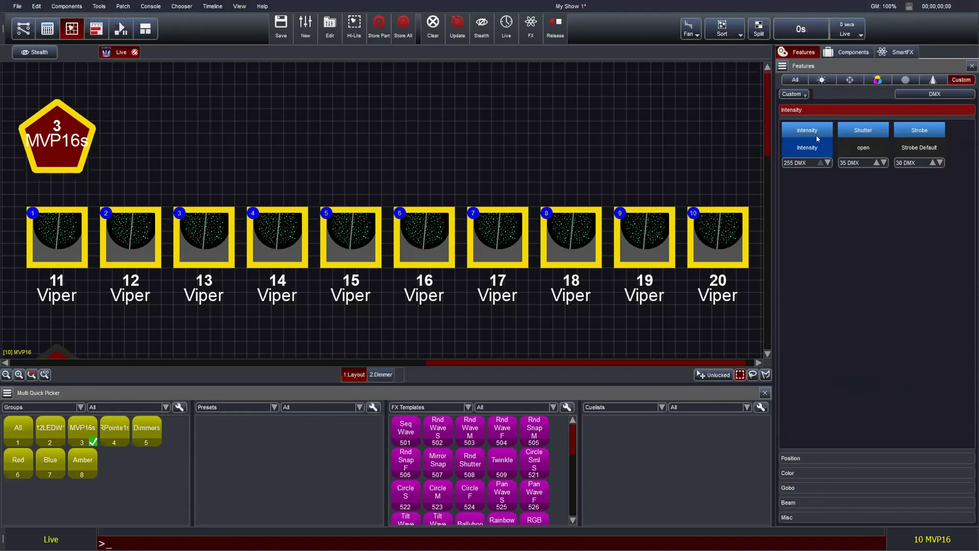
{"action": "left_click", "coordinate": [877, 79]}
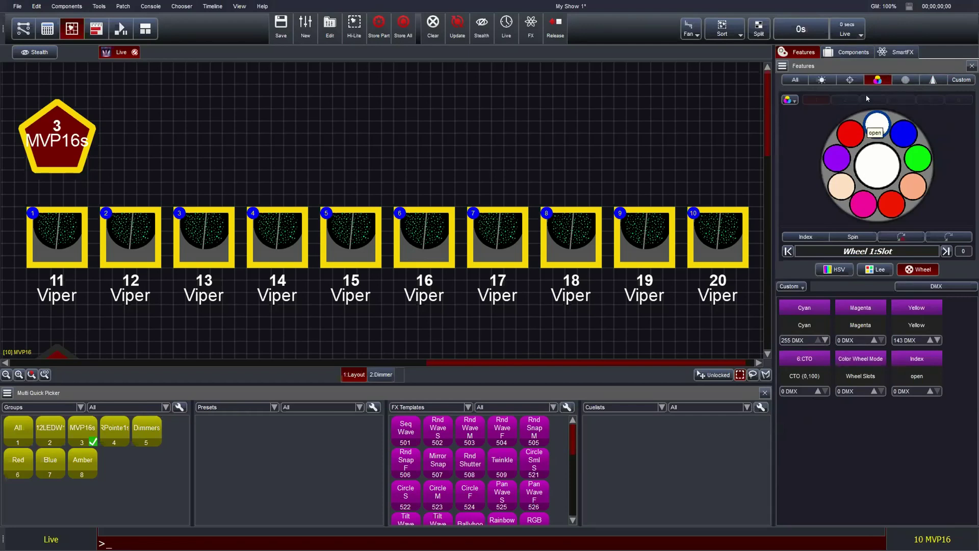
{"action": "left_click", "coordinate": [825, 266]}
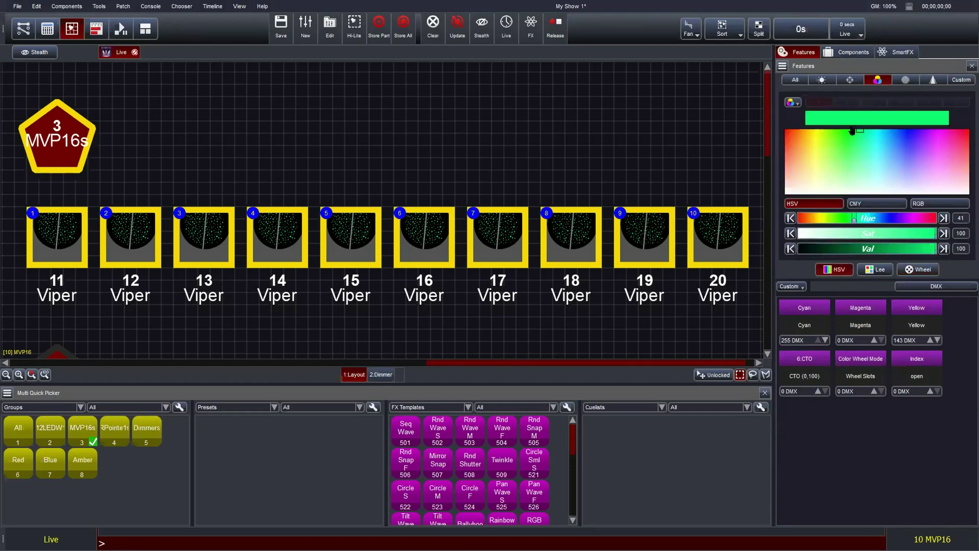
{"action": "left_click", "coordinate": [851, 147]}
{"action": "left_click", "coordinate": [852, 150]}
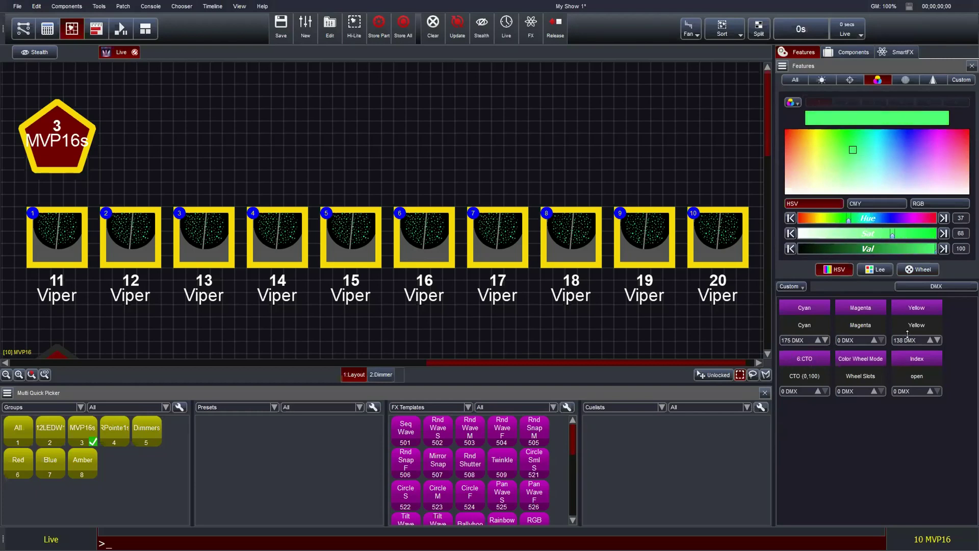
{"action": "left_click", "coordinate": [892, 138]}
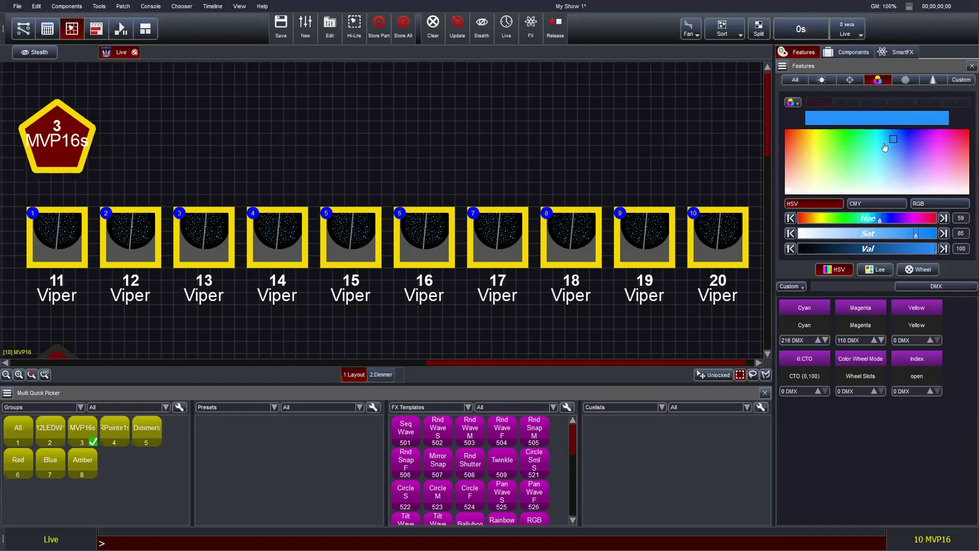
{"action": "left_click", "coordinate": [846, 139]}
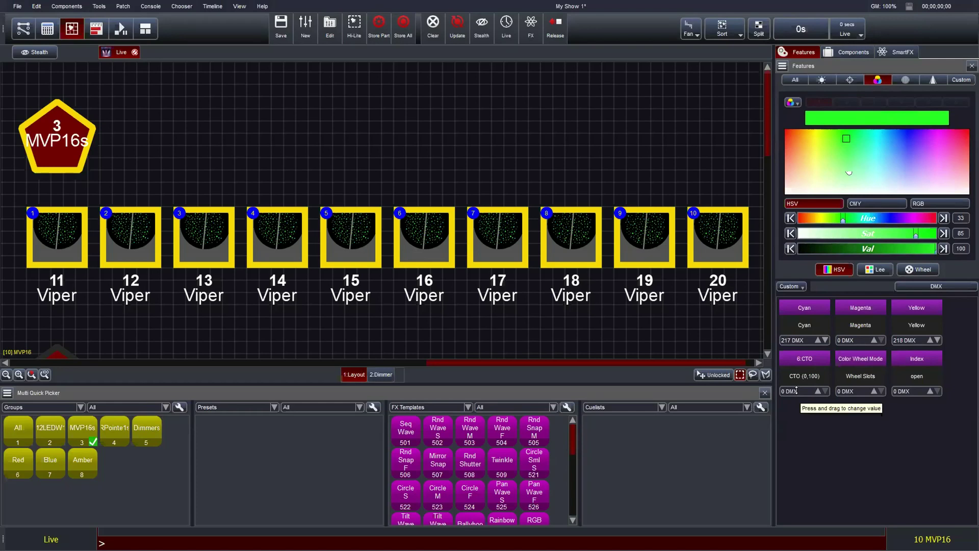
{"action": "left_click_drag", "start_coordinate": [797, 391], "coordinate": [819, 386]}
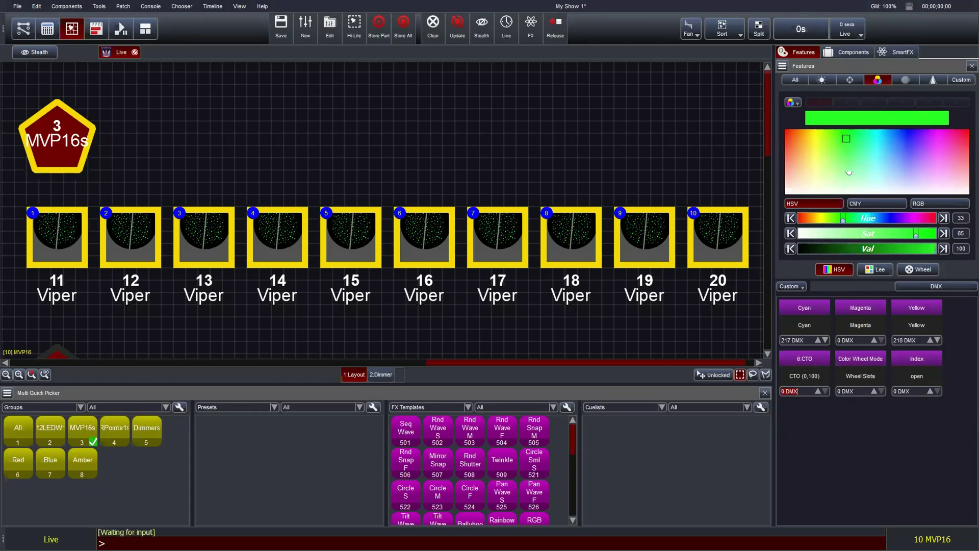
Step: Examine the Vipers' parameters in the custom Position, Color and Misc groups, and compare them with the beam, color and combined feature views
{"action": "left_click", "coordinate": [961, 80]}
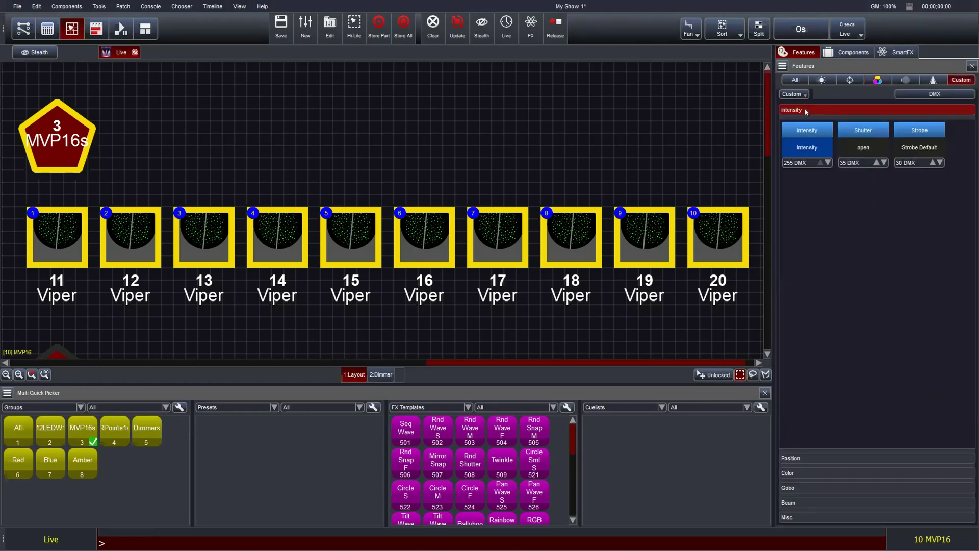
{"action": "left_click", "coordinate": [815, 458]}
{"action": "left_click", "coordinate": [822, 474]}
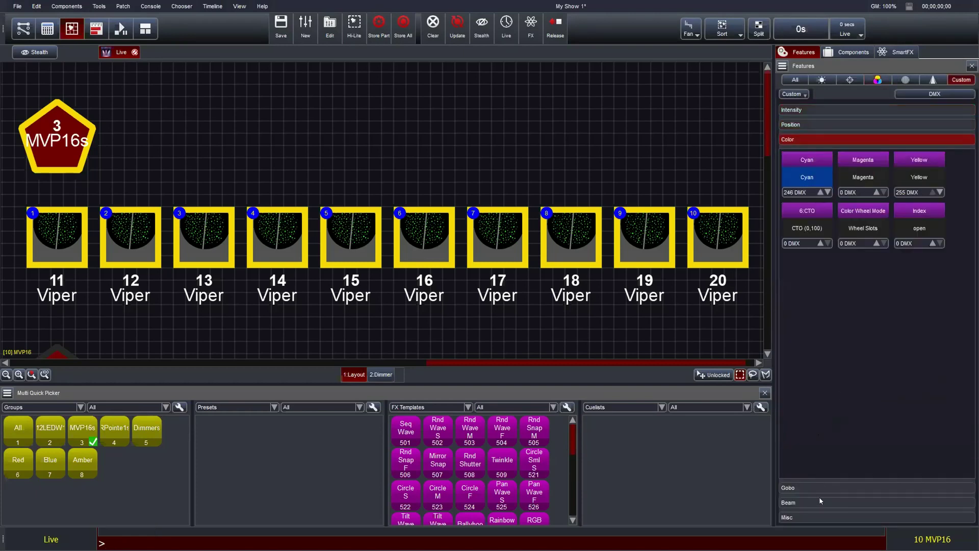
{"action": "left_click", "coordinate": [824, 517]}
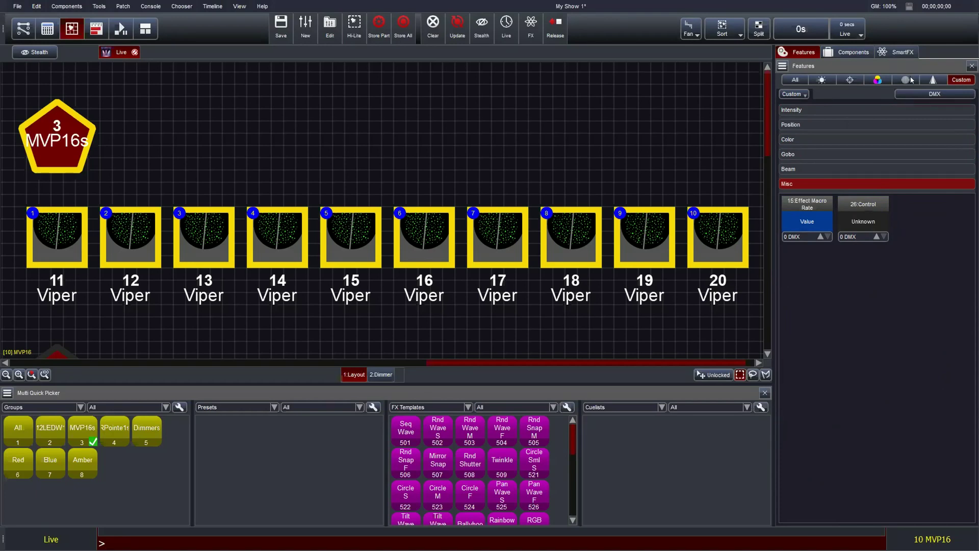
{"action": "left_click", "coordinate": [932, 80]}
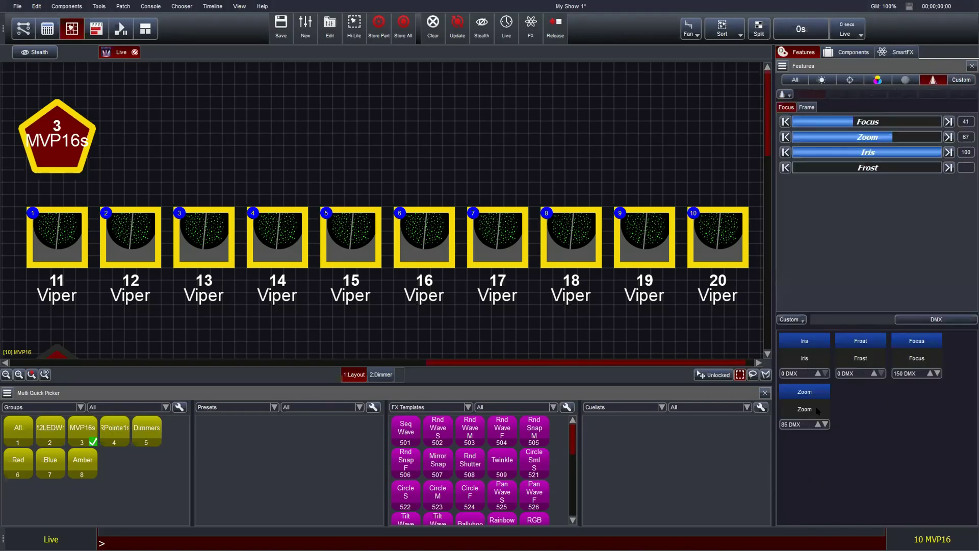
{"action": "left_click", "coordinate": [878, 80]}
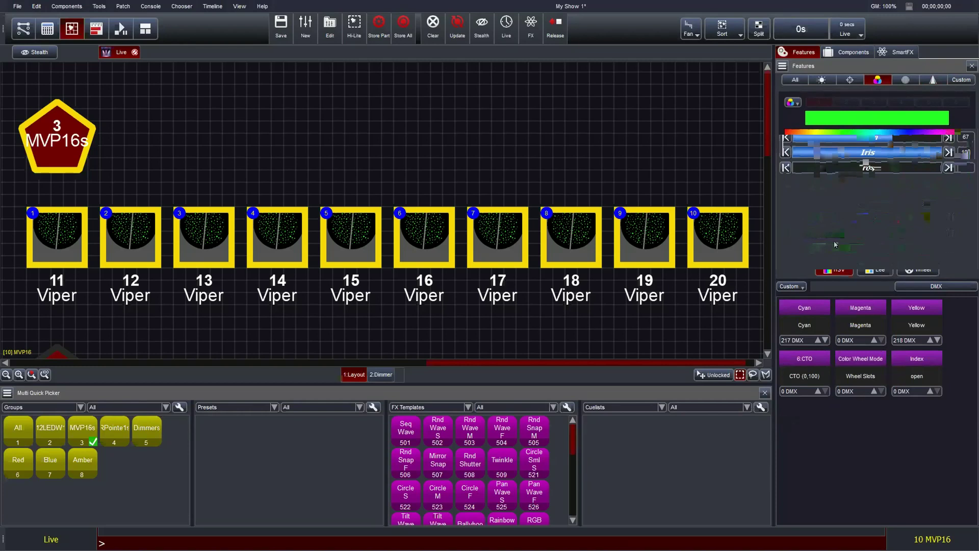
{"action": "left_click", "coordinate": [788, 80]}
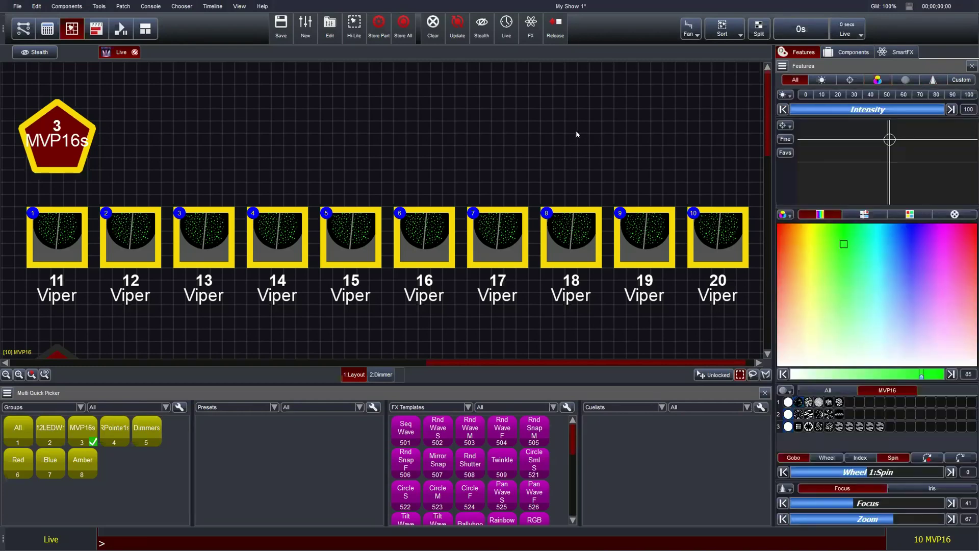
Step: Deselect the Vipers and clear all live changes from the fixtures
{"action": "left_click", "coordinate": [566, 158]}
{"action": "scroll", "coordinate": [593, 135], "scroll_direction": "down", "scroll_amount": 3}
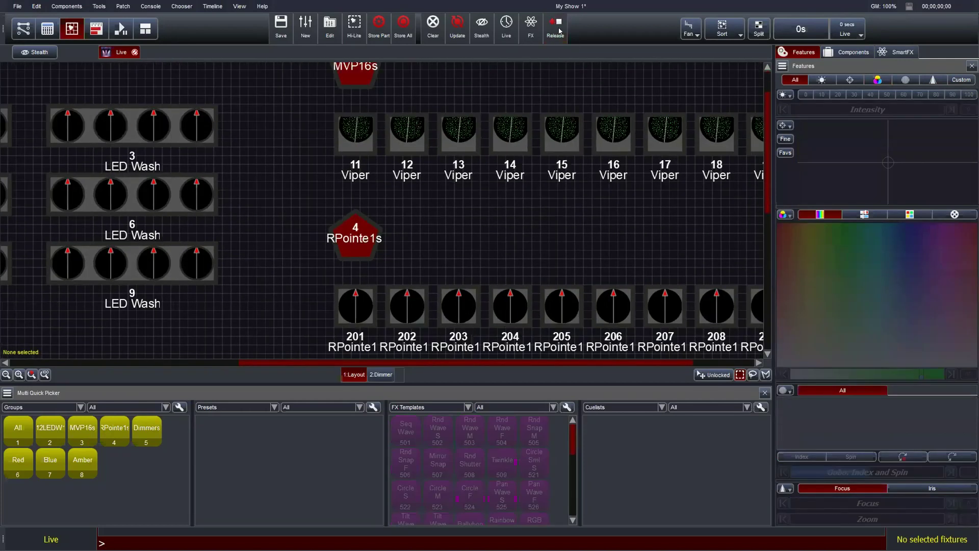
{"action": "left_click", "coordinate": [426, 27]}
{"action": "scroll", "coordinate": [590, 242], "scroll_direction": "down", "scroll_amount": 2}
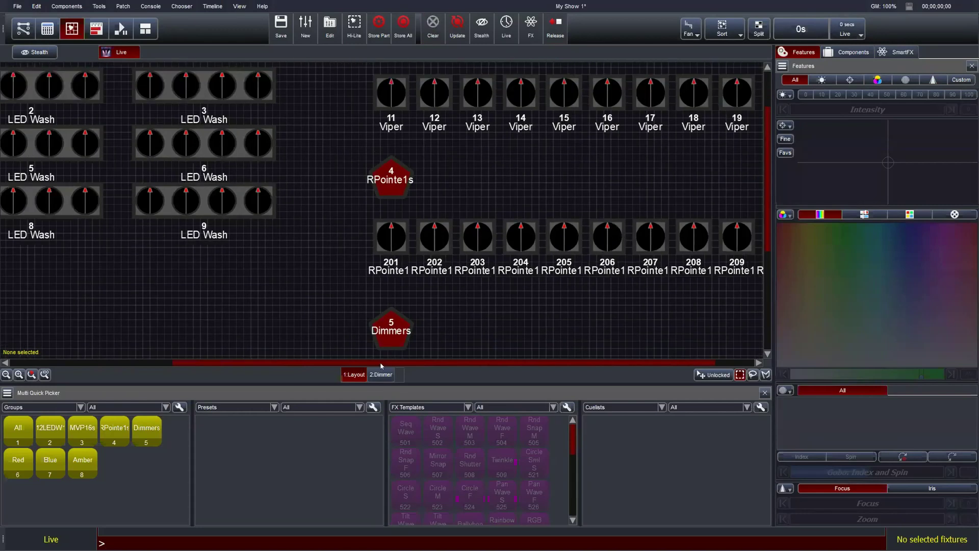
Step: Select Vipers 11 to 20 in the layout, and set them to 100 intensity and fully saturated red
{"action": "left_click_drag", "start_coordinate": [388, 365], "coordinate": [474, 363]}
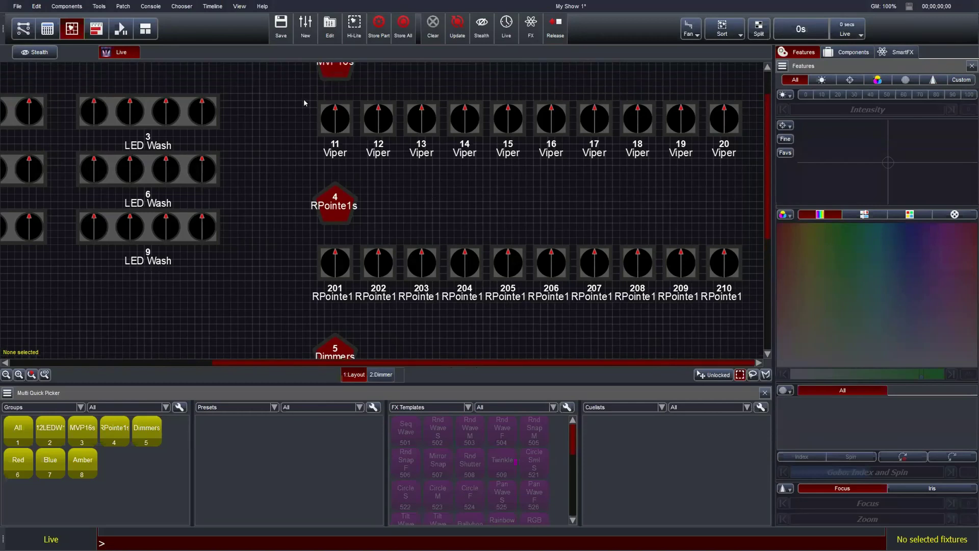
{"action": "left_click_drag", "start_coordinate": [300, 99], "coordinate": [742, 152]}
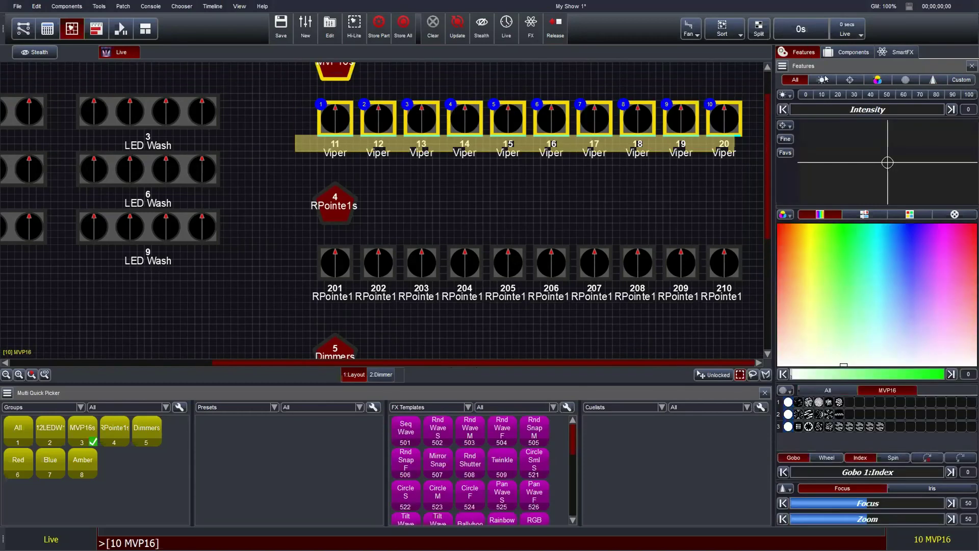
{"action": "left_click", "coordinate": [950, 110]}
{"action": "left_click", "coordinate": [779, 225]}
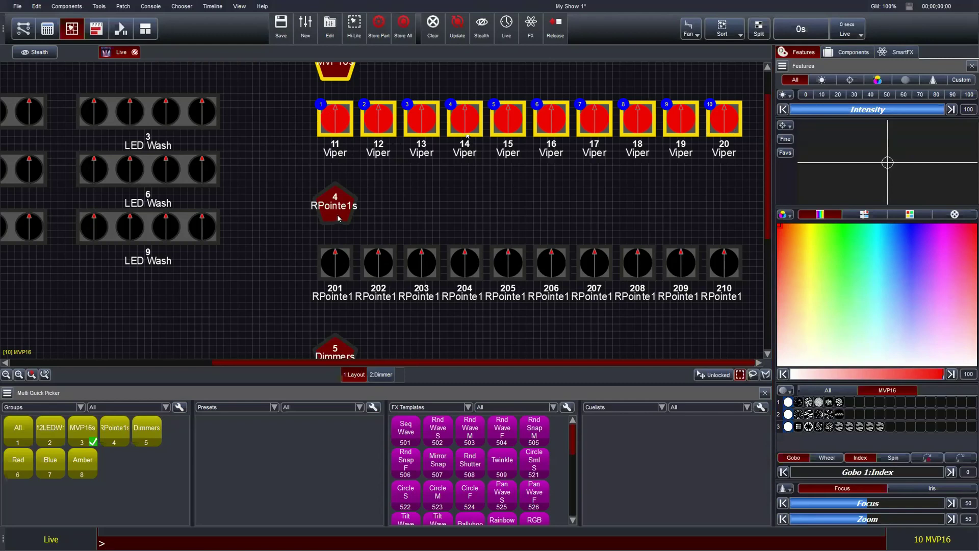
Step: Set RPointe1 fixtures 201 to 210 to 100 intensity and red, and compare their color wheel with the HSV picker
{"action": "left_click_drag", "start_coordinate": [296, 244], "coordinate": [732, 292]}
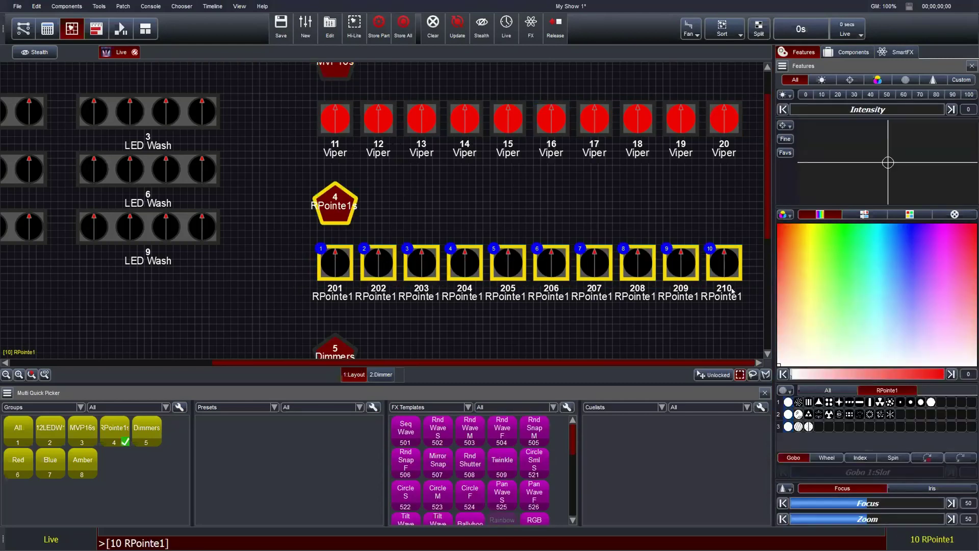
{"action": "key", "text": "f"}
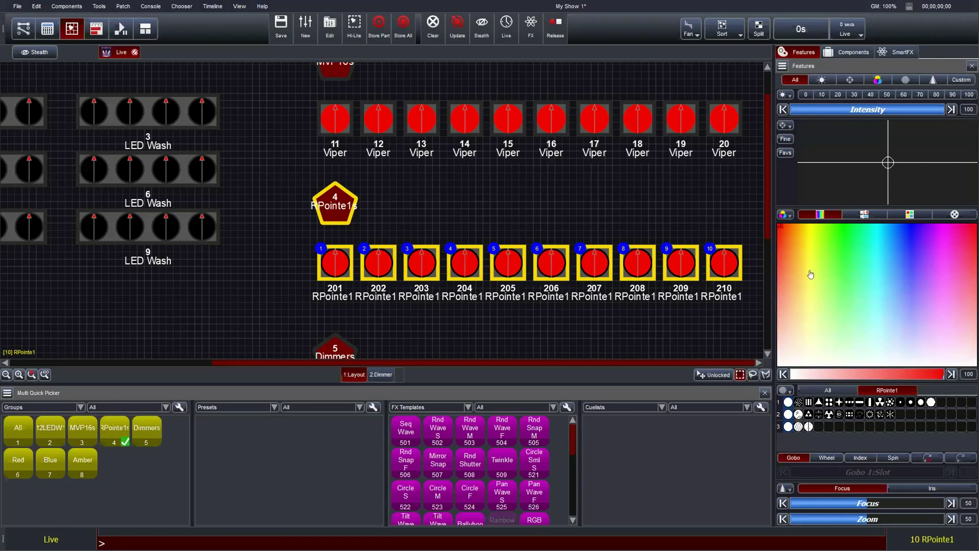
{"action": "left_click", "coordinate": [877, 80]}
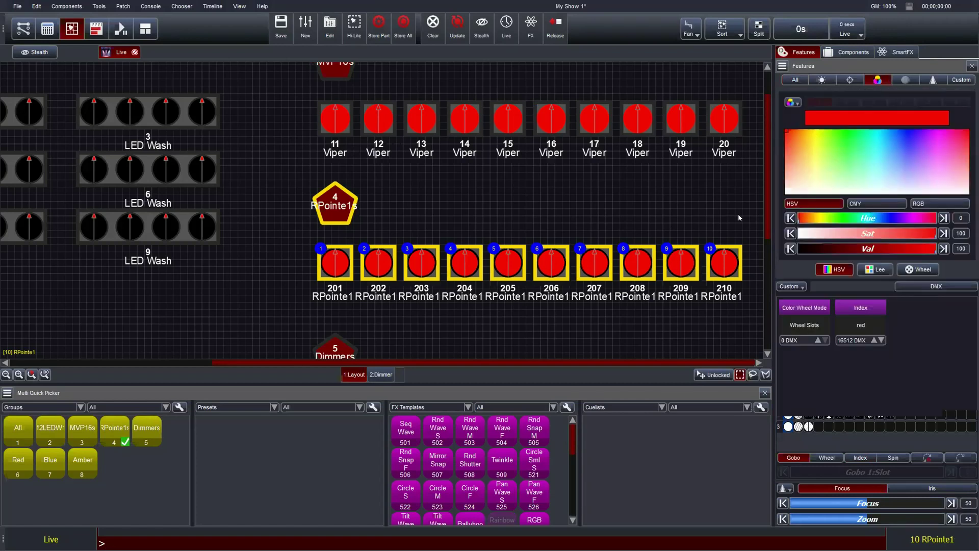
{"action": "left_click", "coordinate": [911, 271]}
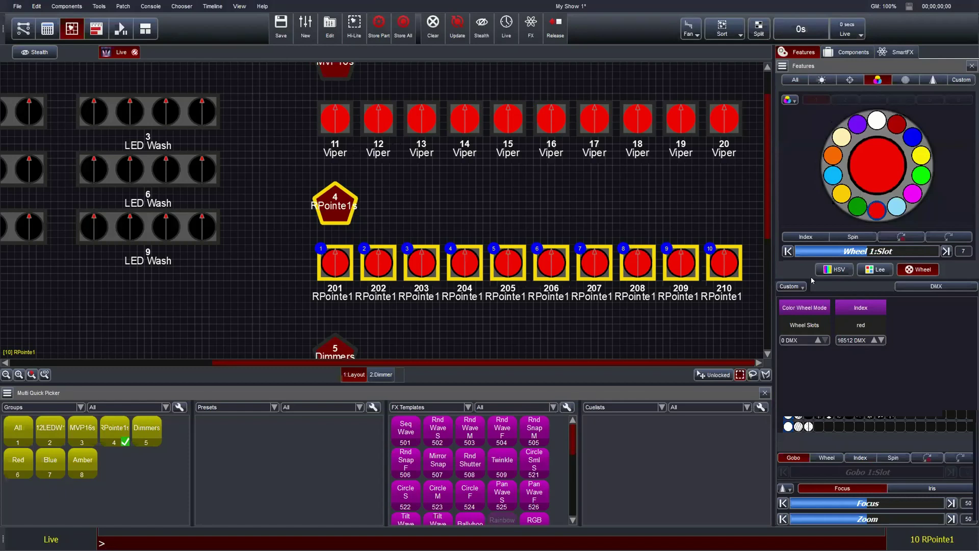
{"action": "left_click", "coordinate": [833, 270]}
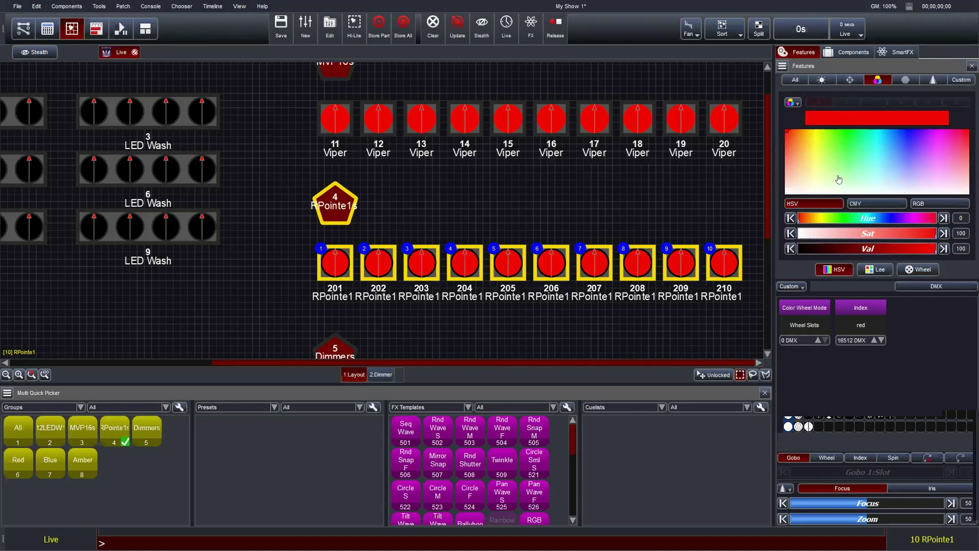
Step: Deselect the RPointe1 fixtures and clear all live changes from the layout
{"action": "left_click", "coordinate": [514, 201]}
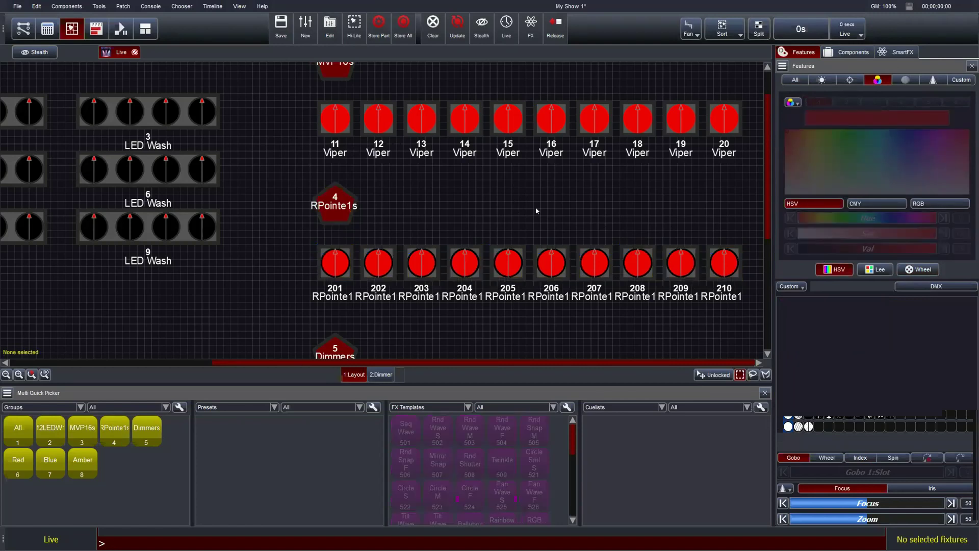
{"action": "left_click", "coordinate": [433, 23]}
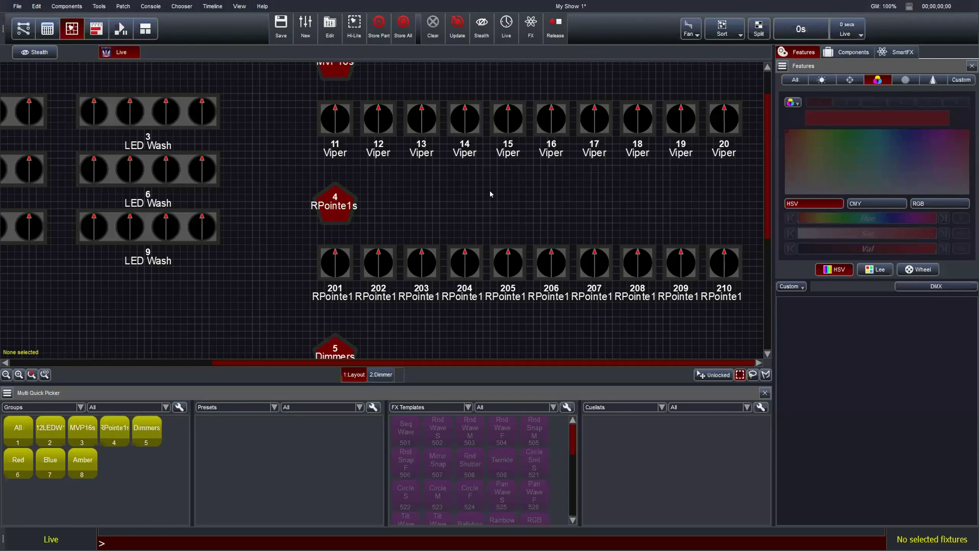
Step: Move red dimmers 901 to 906 and blue dimmers 907 to 912 into one row below the LED Washes
{"action": "scroll", "coordinate": [438, 201], "scroll_direction": "down", "scroll_amount": 5}
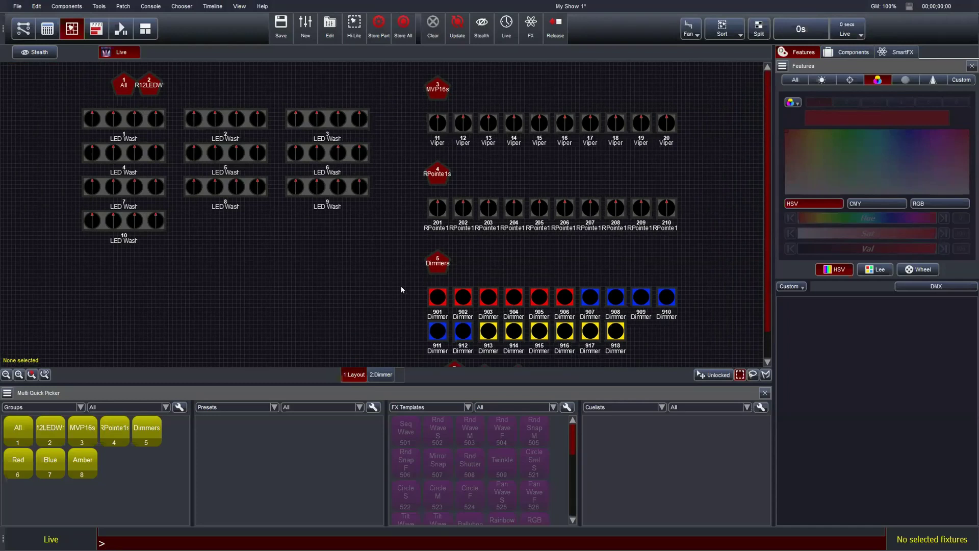
{"action": "left_click_drag", "start_coordinate": [407, 280], "coordinate": [565, 302]}
{"action": "left_click_drag", "start_coordinate": [564, 302], "coordinate": [295, 286]}
{"action": "left_click", "coordinate": [413, 318]}
{"action": "left_click_drag", "start_coordinate": [559, 283], "coordinate": [420, 284]}
{"action": "left_click_drag", "start_coordinate": [408, 318], "coordinate": [444, 285]}
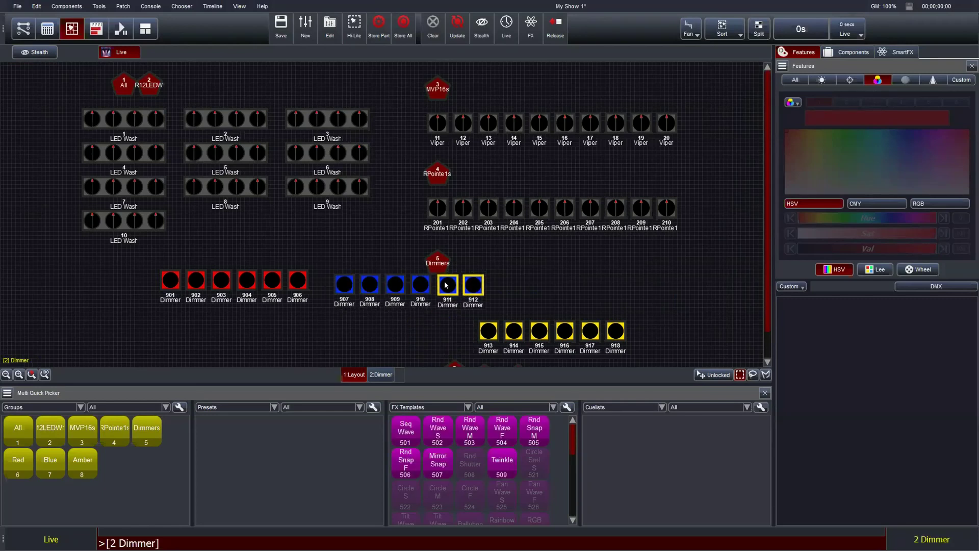
Step: Place amber dimmers 913 to 918 to the right of the blue ones, and shift all three dimmer sets slightly down
{"action": "left_click_drag", "start_coordinate": [458, 320], "coordinate": [633, 343]}
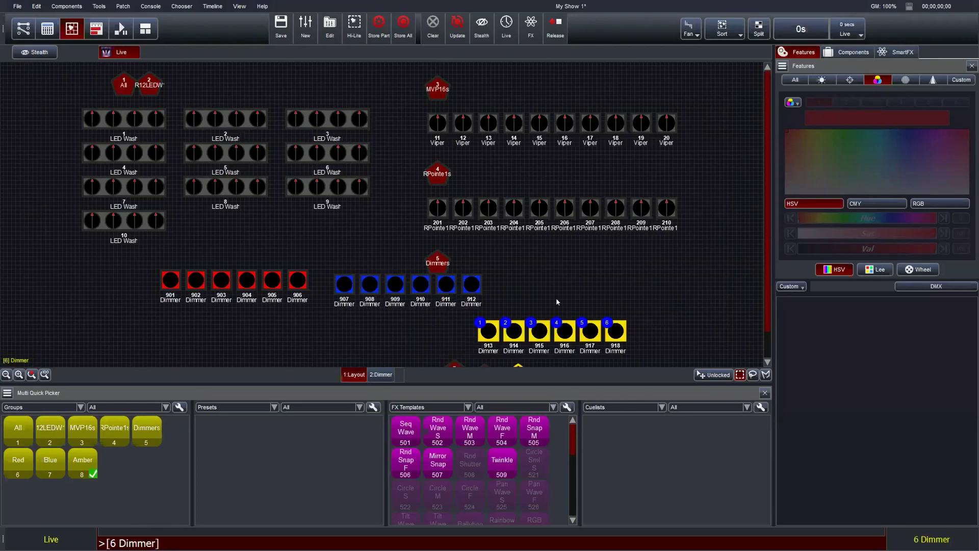
{"action": "left_click_drag", "start_coordinate": [561, 329], "coordinate": [603, 278]}
{"action": "left_click", "coordinate": [508, 310]}
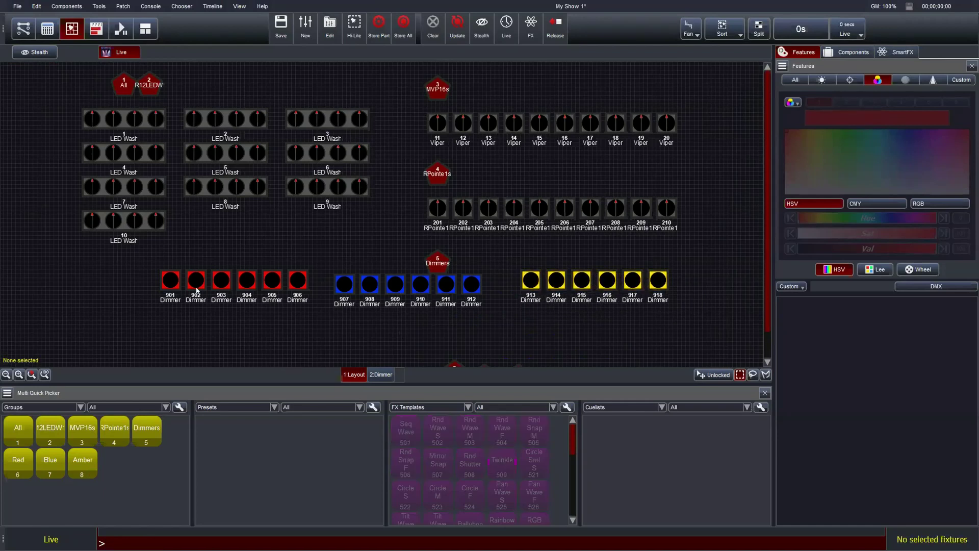
{"action": "left_click_drag", "start_coordinate": [144, 265], "coordinate": [661, 295]}
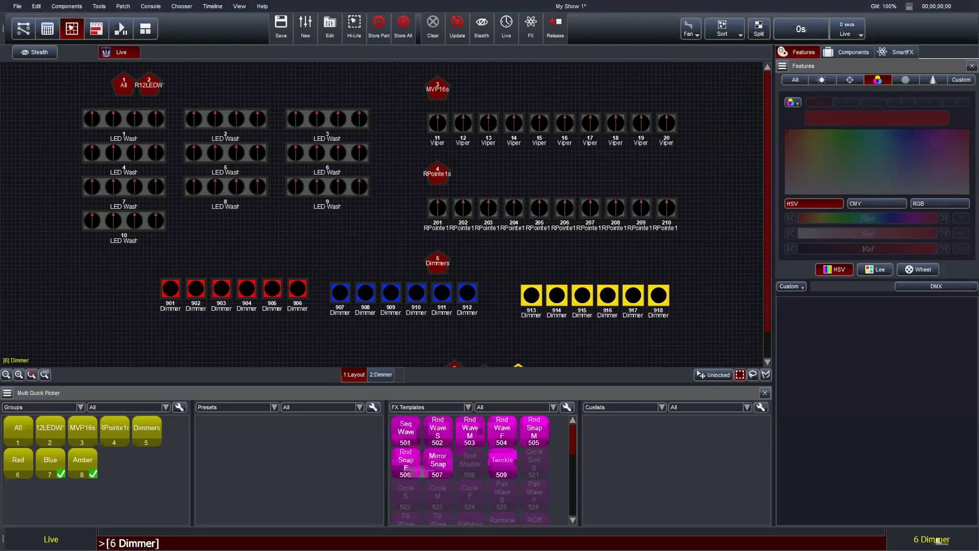
{"action": "left_click", "coordinate": [702, 295]}
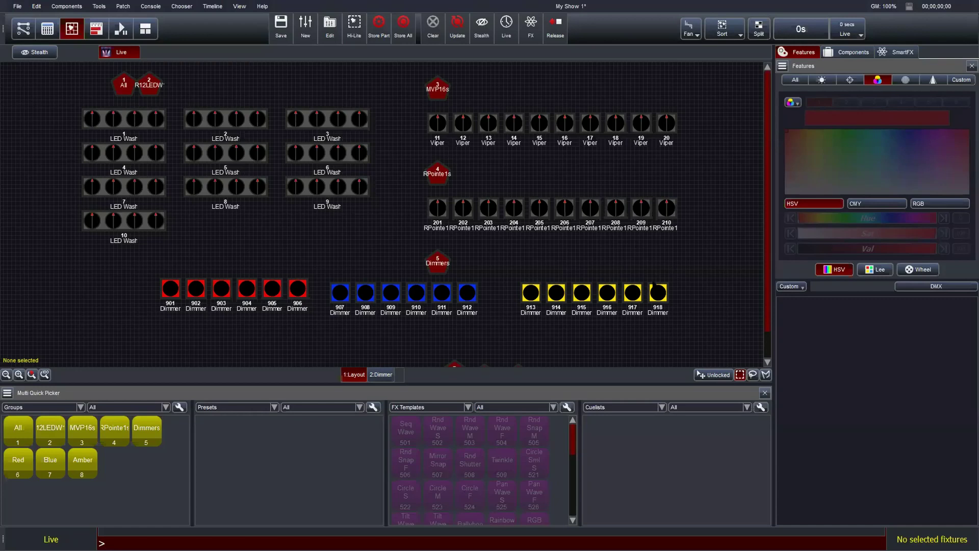
Step: Lock the layout against fixture movement, and test the lock on amber dimmers 913 to 918
{"action": "left_click", "coordinate": [713, 376]}
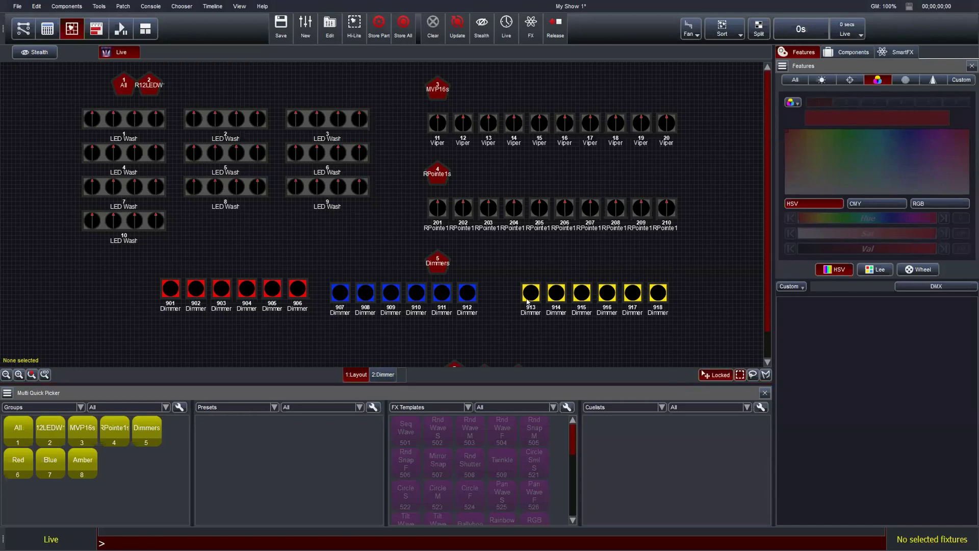
{"action": "left_click_drag", "start_coordinate": [513, 266], "coordinate": [682, 315]}
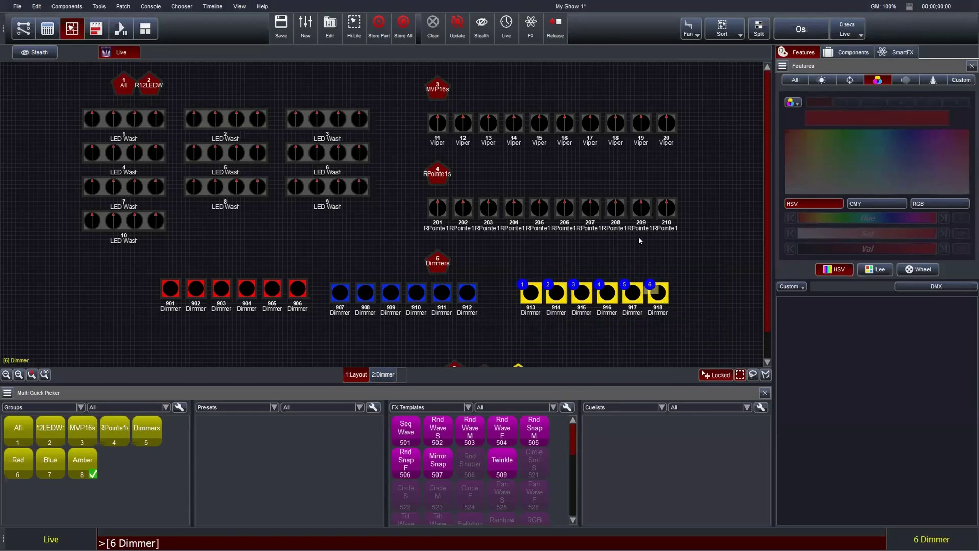
{"action": "left_click", "coordinate": [687, 280]}
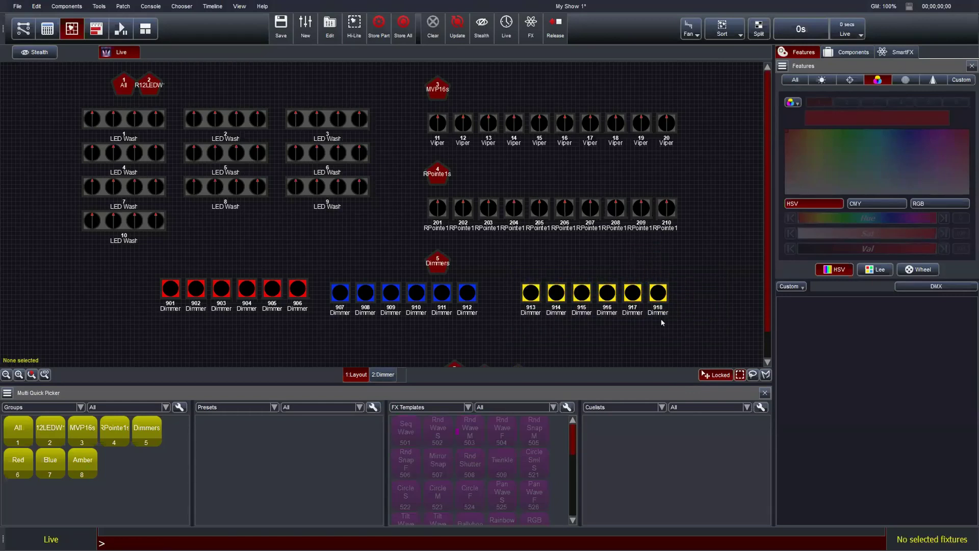
Step: Look at the Dimmer layout and return to the main fixture layout
{"action": "left_click", "coordinate": [382, 374]}
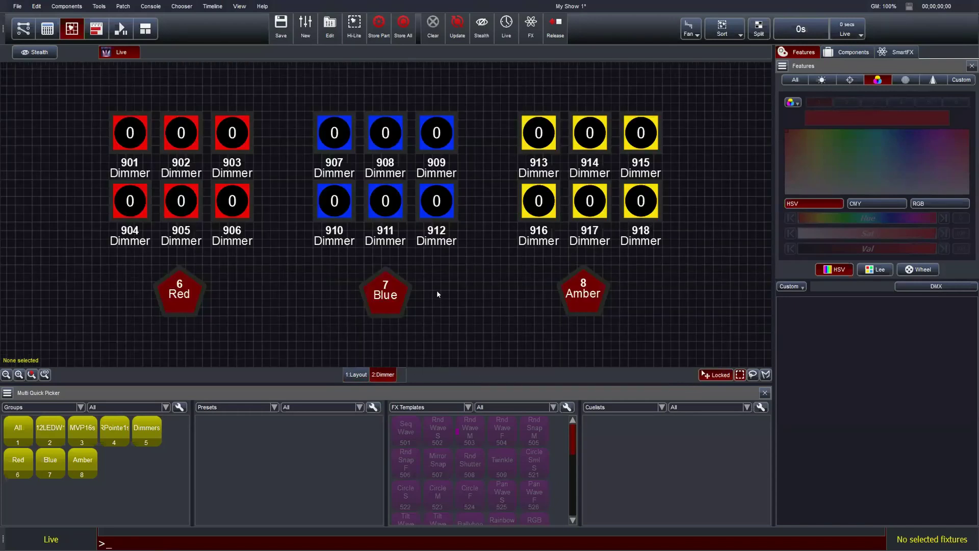
{"action": "left_click", "coordinate": [347, 376]}
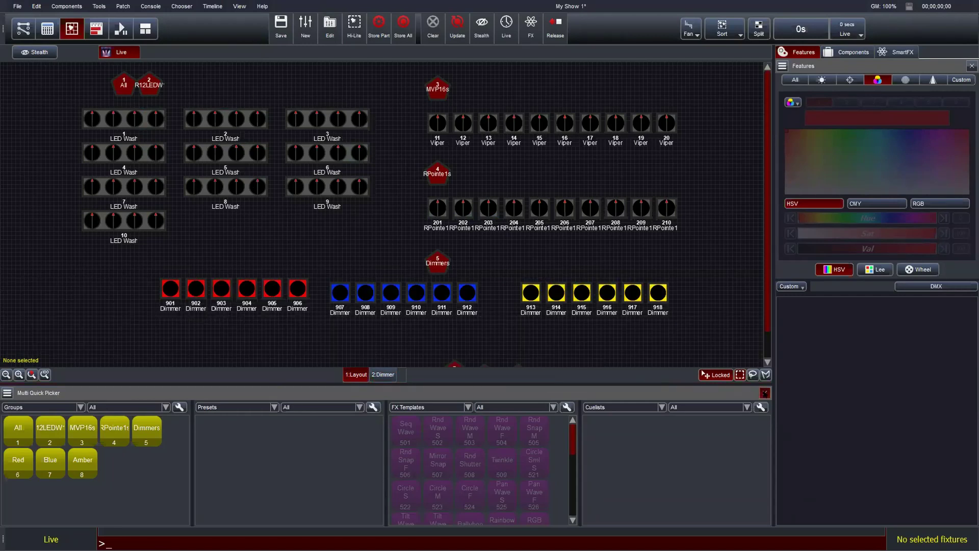
Step: Close the Multi Quick Picker, add it again as a dockable window, and dock it below the layout
{"action": "left_click", "coordinate": [764, 393]}
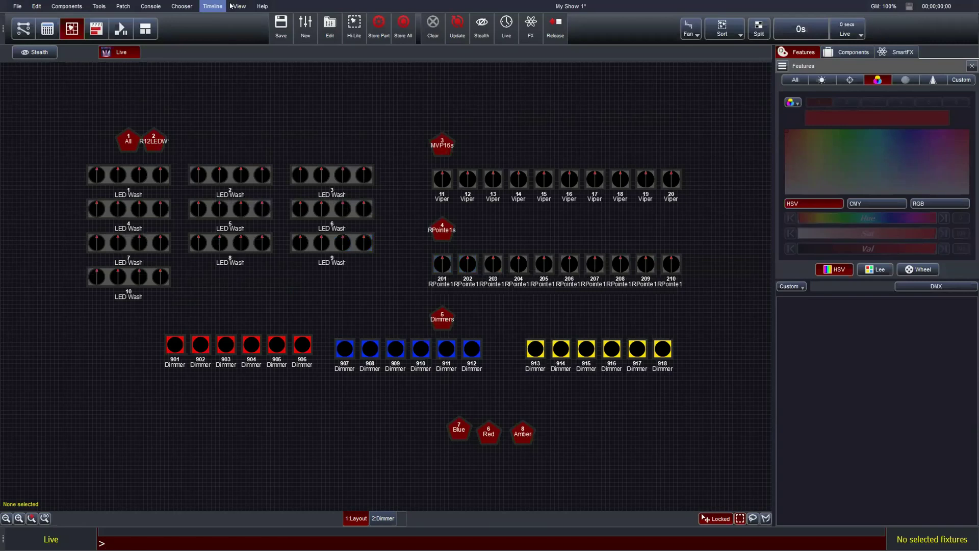
{"action": "left_click", "coordinate": [233, 6]}
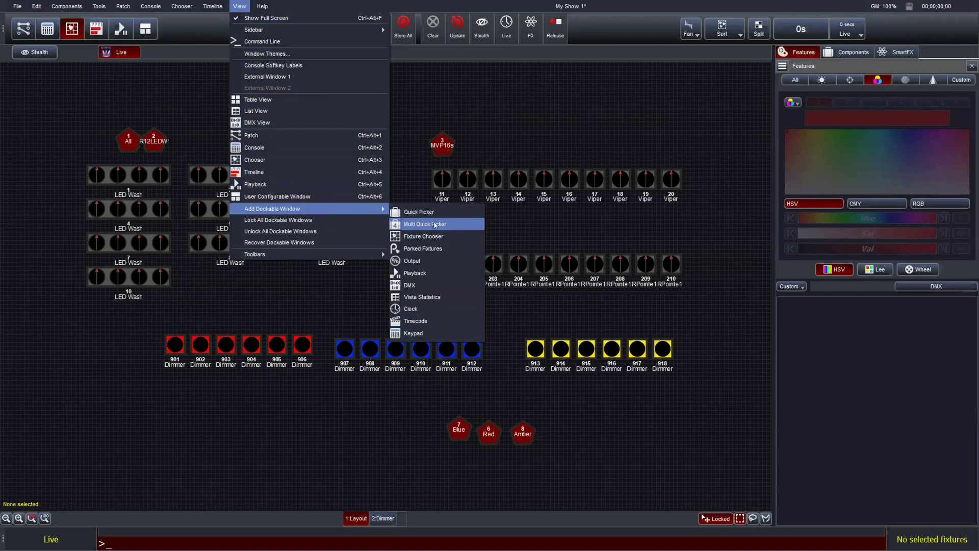
{"action": "left_click", "coordinate": [435, 225]}
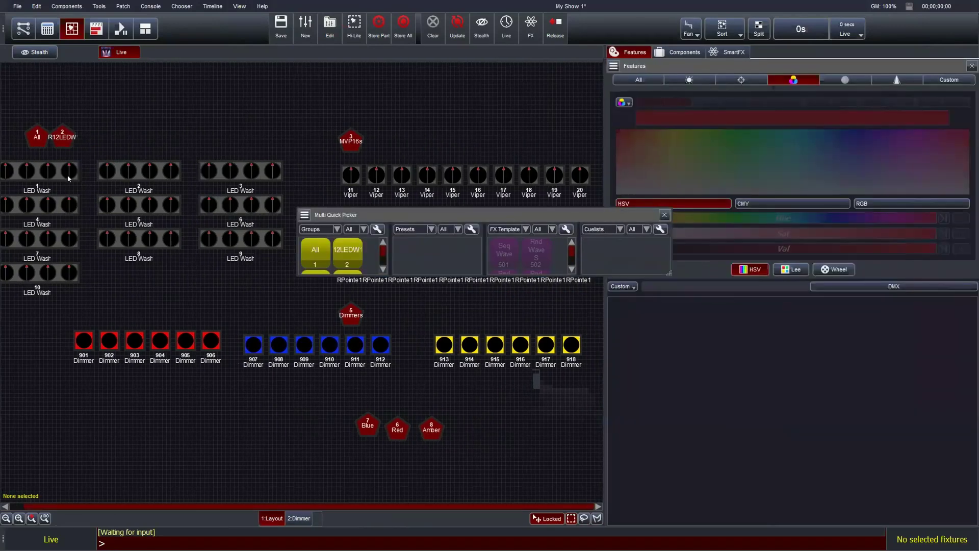
{"action": "left_click_drag", "start_coordinate": [69, 177], "coordinate": [473, 480]}
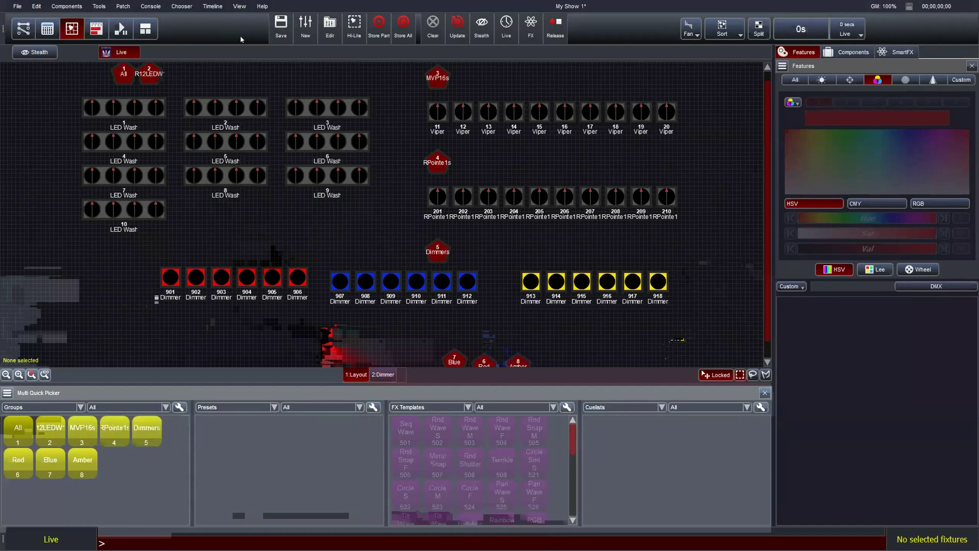
Step: Review the options for adding and locking dockable windows, and reduce the height of the Multi Quick Picker
{"action": "left_click", "coordinate": [240, 6]}
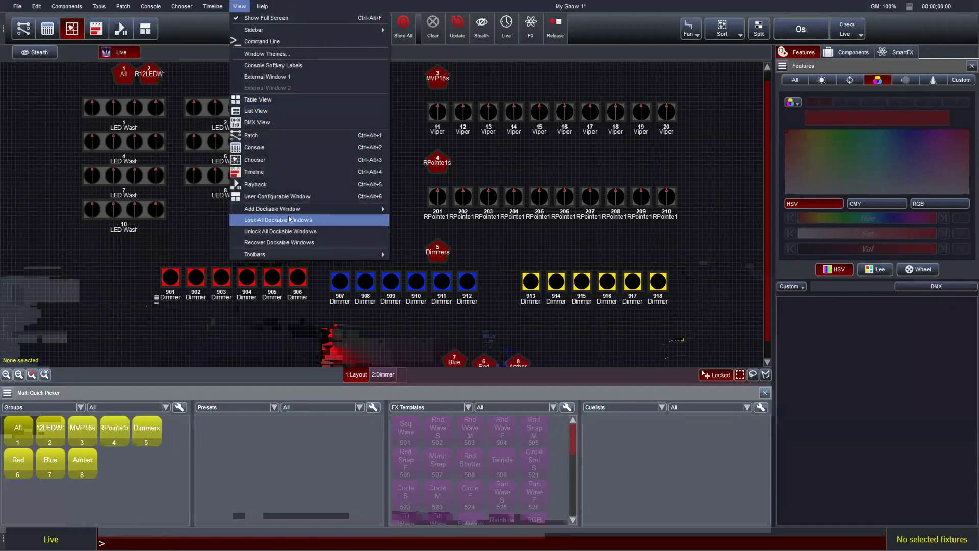
{"action": "mouse_move", "coordinate": [323, 210]}
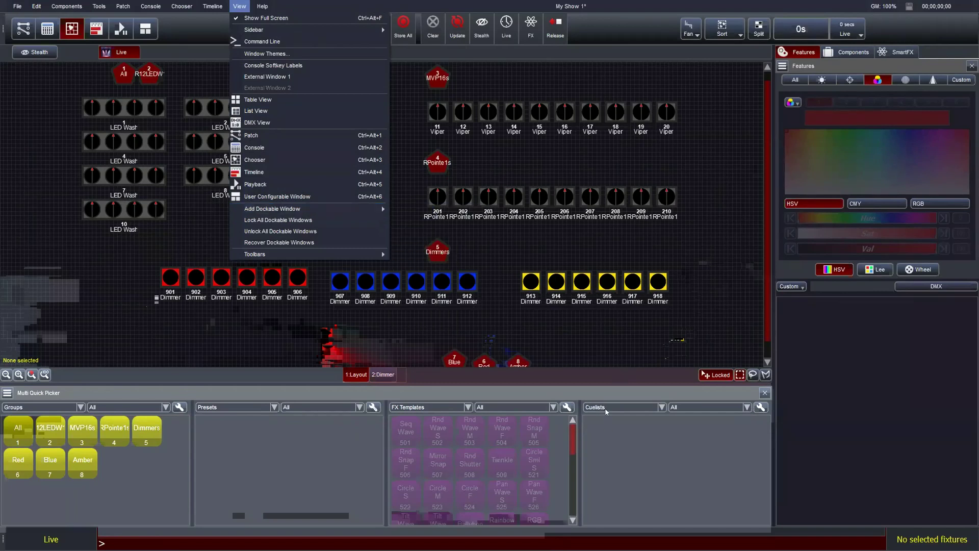
{"action": "left_click", "coordinate": [696, 276]}
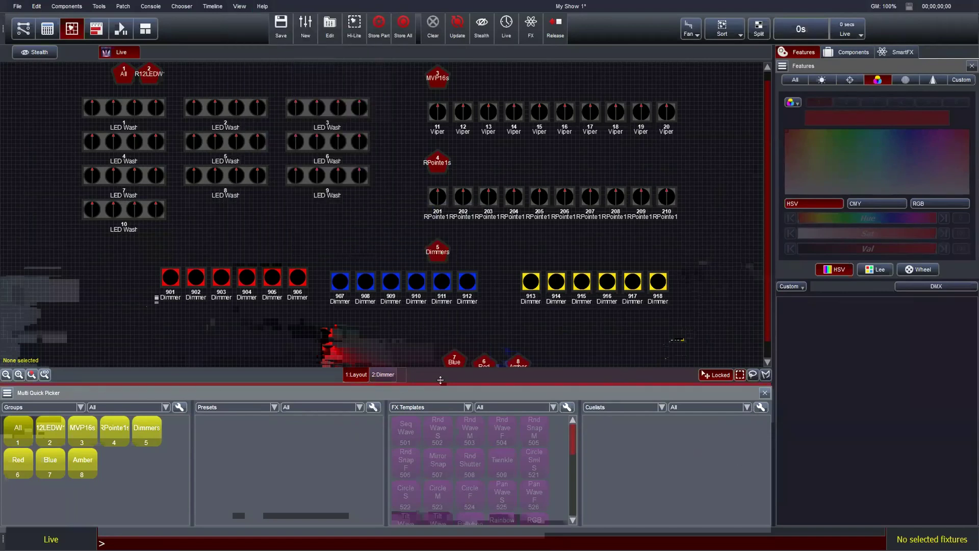
{"action": "left_click_drag", "start_coordinate": [439, 383], "coordinate": [438, 397]}
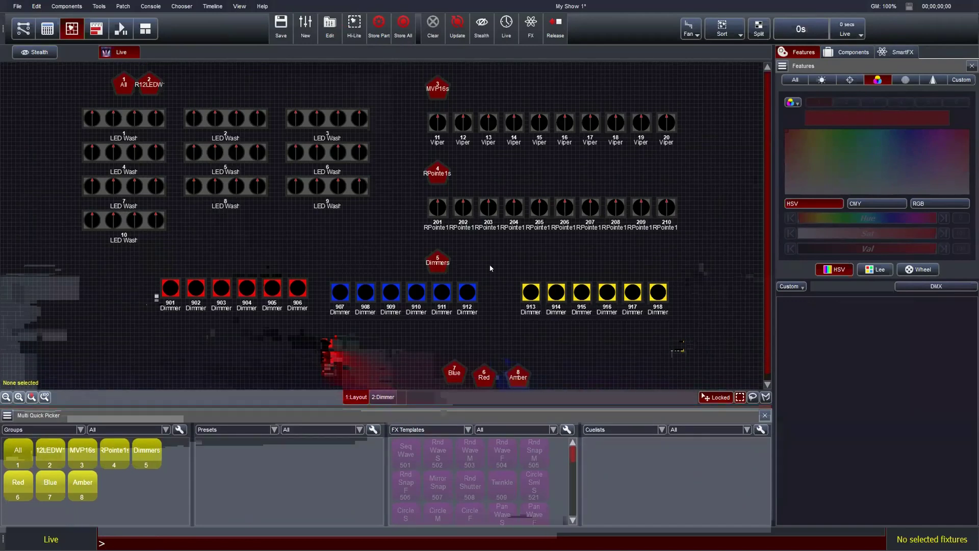
Step: Select amber dimmers 913 to 918, set them to 100 intensity, and clear that live change
{"action": "left_click_drag", "start_coordinate": [502, 269], "coordinate": [687, 327]}
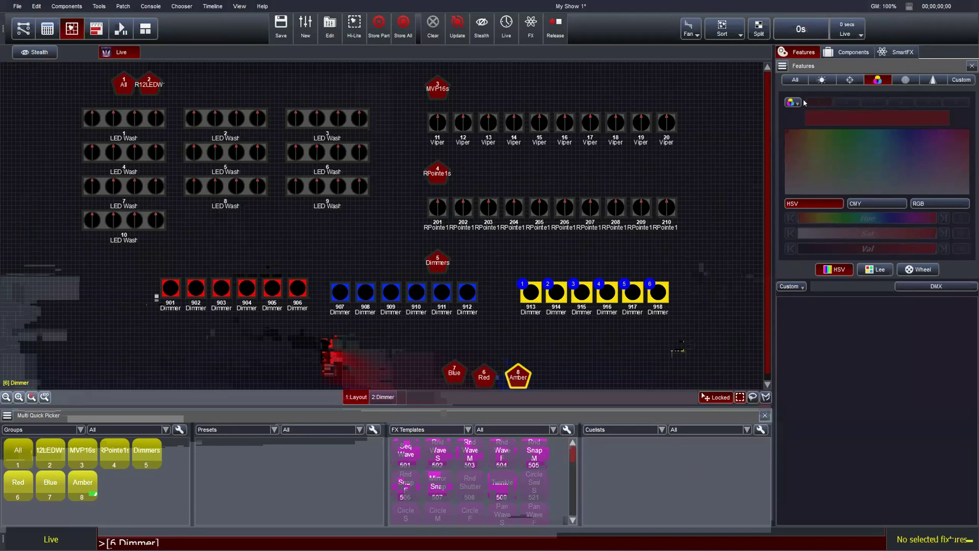
{"action": "left_click", "coordinate": [794, 79]}
{"action": "left_click", "coordinate": [968, 95]}
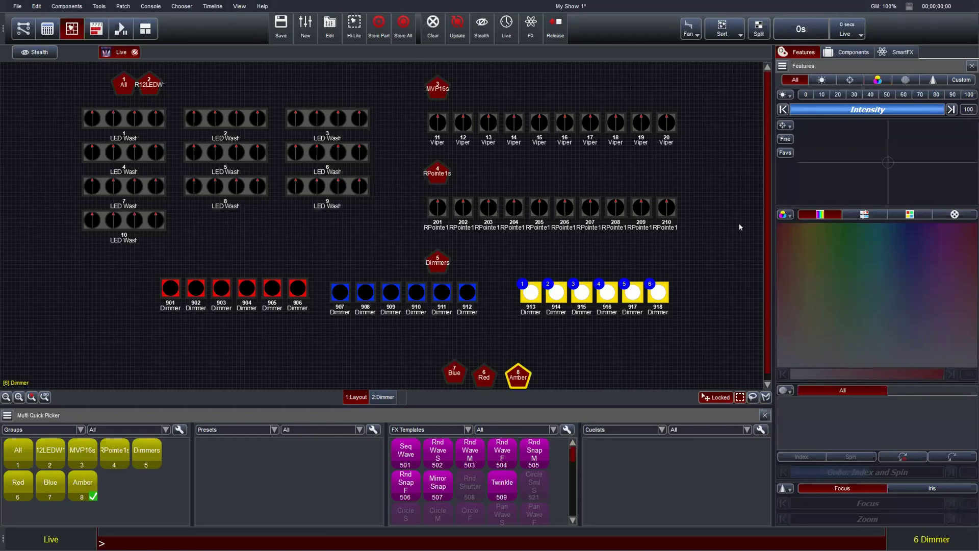
{"action": "scroll", "coordinate": [591, 301], "scroll_direction": "down", "scroll_amount": 1}
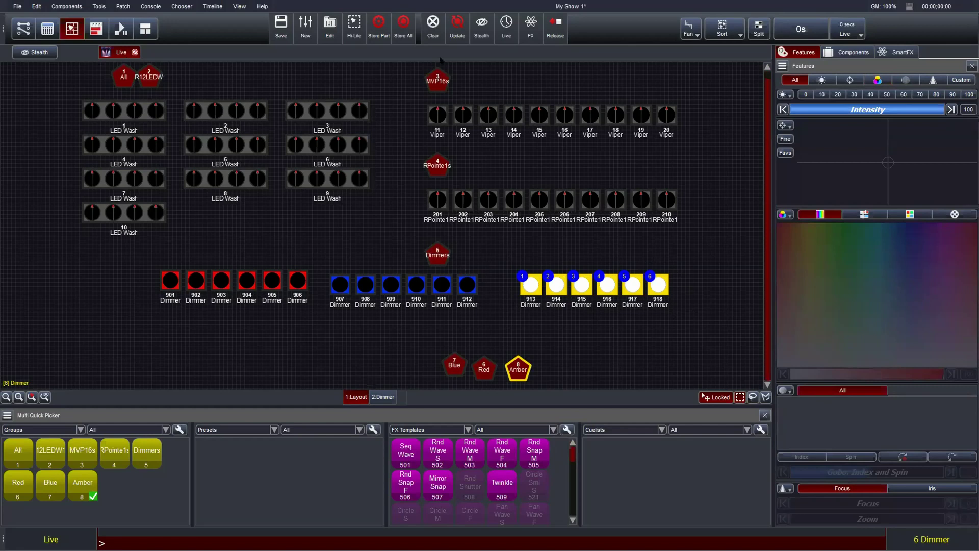
{"action": "left_click", "coordinate": [431, 24]}
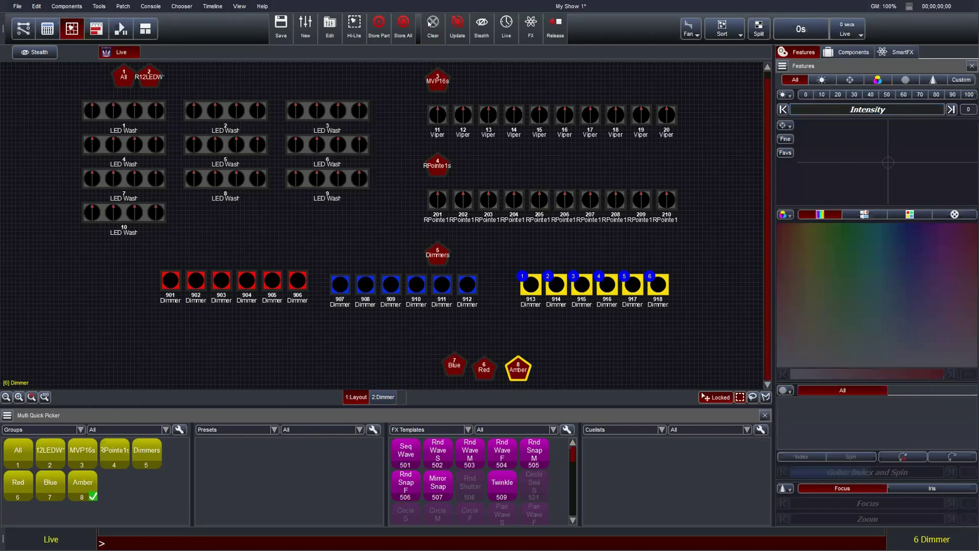
Step: Set the selected amber dimmers to 100 intensity again, and clear the Live changes together with the selection
{"action": "left_click", "coordinate": [805, 109]}
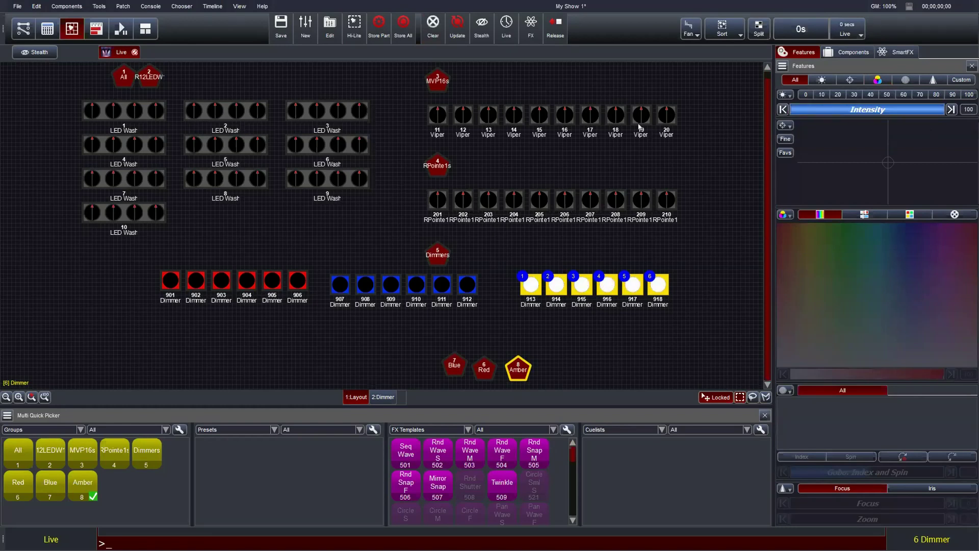
{"action": "left_click", "coordinate": [135, 53]}
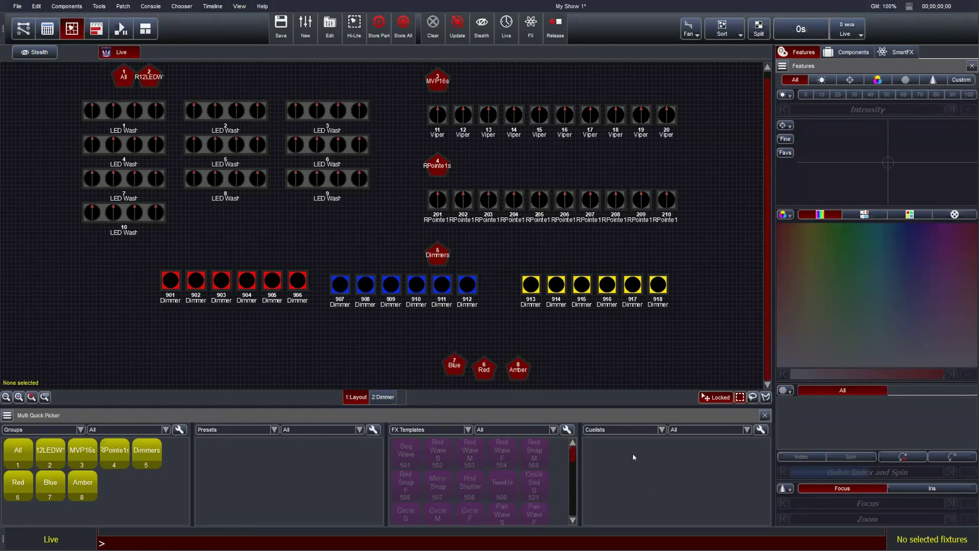
Step: Enlarge the Multi Quick Picker, and set Vipers 11 to 20 to 100 intensity, trying red before choosing saturated light blue
{"action": "left_click_drag", "start_coordinate": [613, 404], "coordinate": [613, 372]}
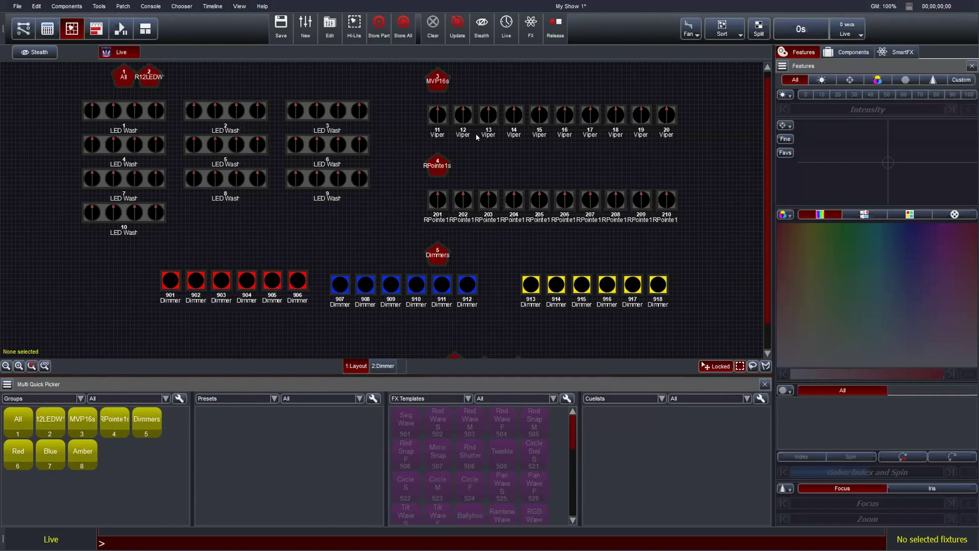
{"action": "left_click_drag", "start_coordinate": [417, 115], "coordinate": [680, 145]}
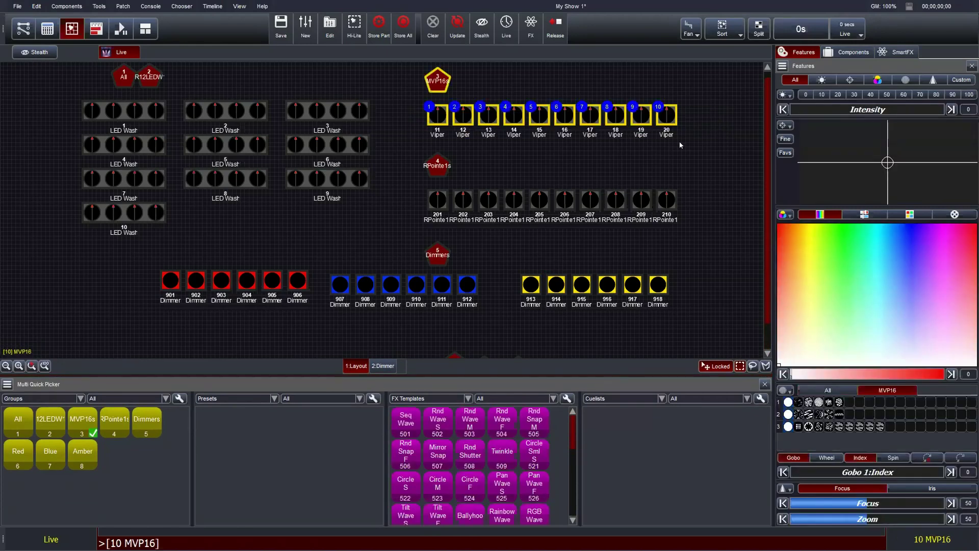
{"action": "left_click_drag", "start_coordinate": [804, 107], "coordinate": [943, 109]}
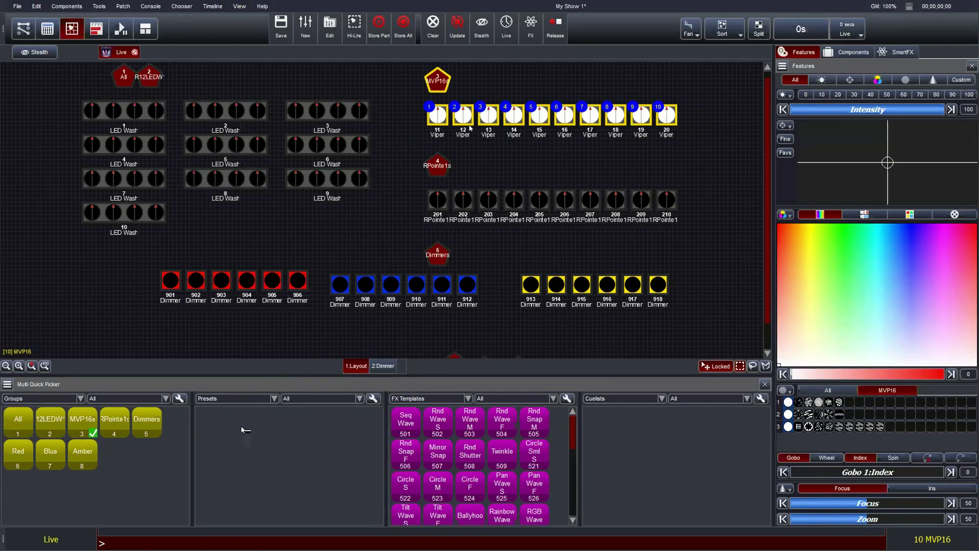
{"action": "left_click", "coordinate": [815, 258]}
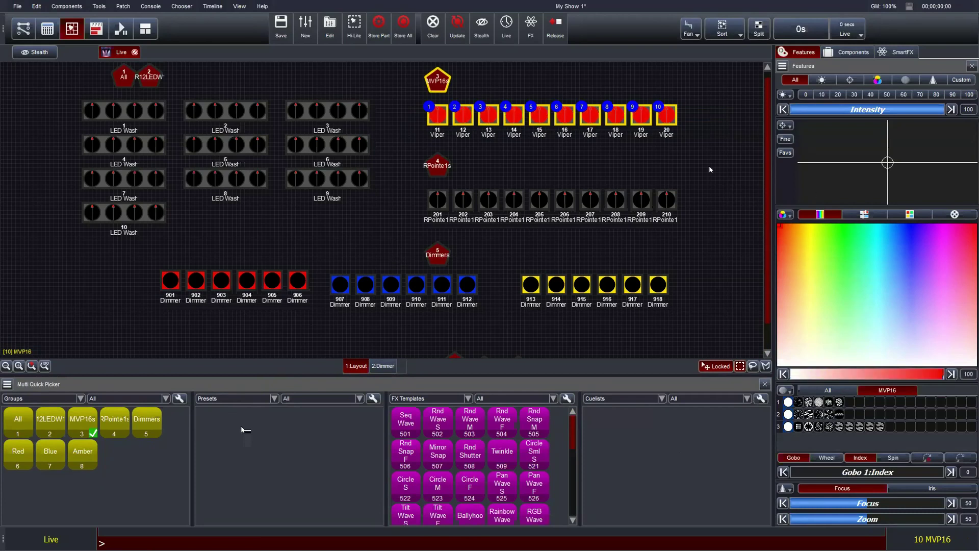
{"action": "left_click", "coordinate": [878, 239]}
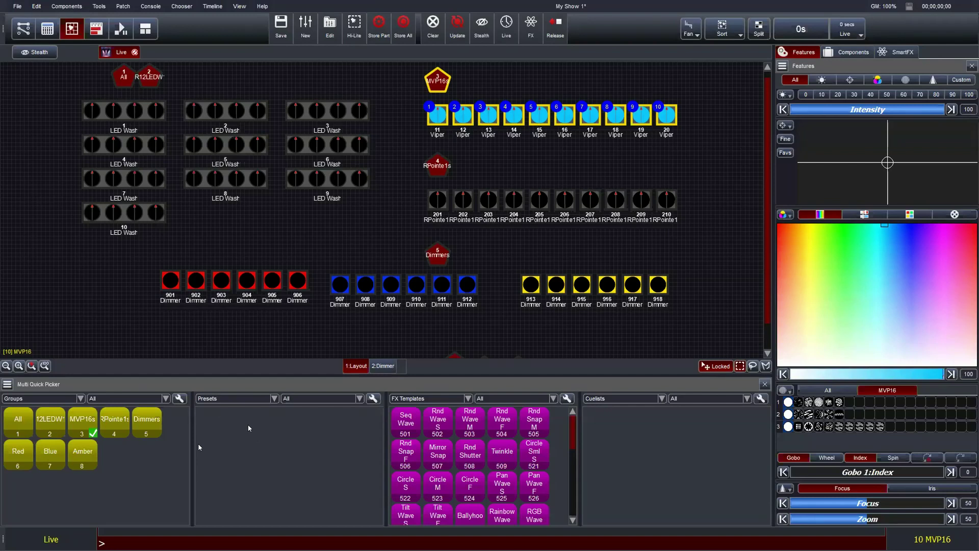
Step: Create a color preset named Cool Blue with global values from the selected MVP16 fixtures
{"action": "left_click", "coordinate": [297, 399]}
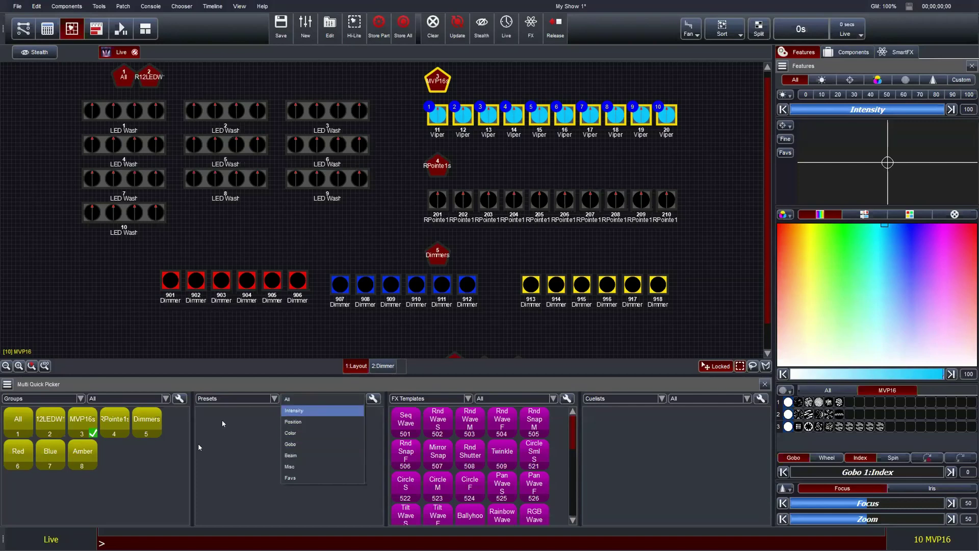
{"action": "left_click", "coordinate": [298, 400]}
{"action": "right_click", "coordinate": [263, 434]}
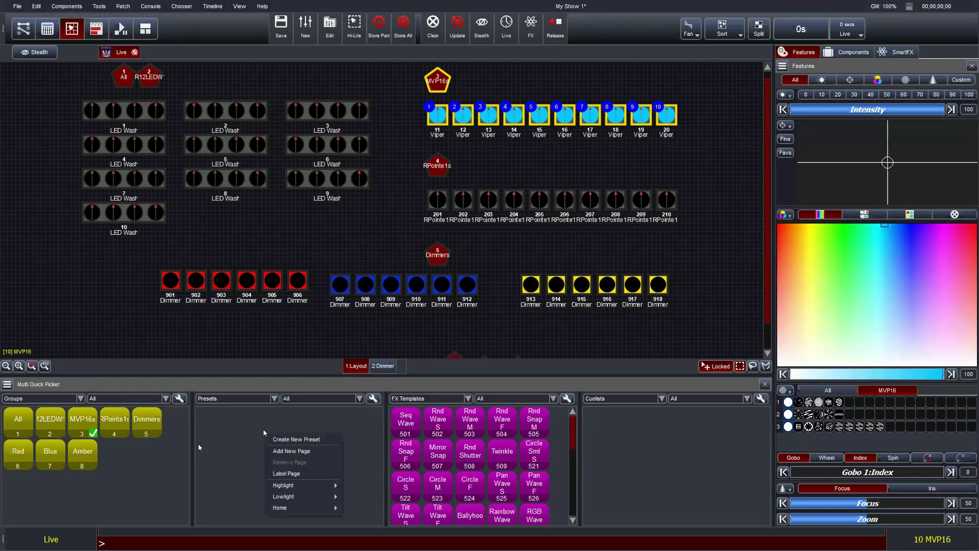
{"action": "left_click", "coordinate": [281, 439]}
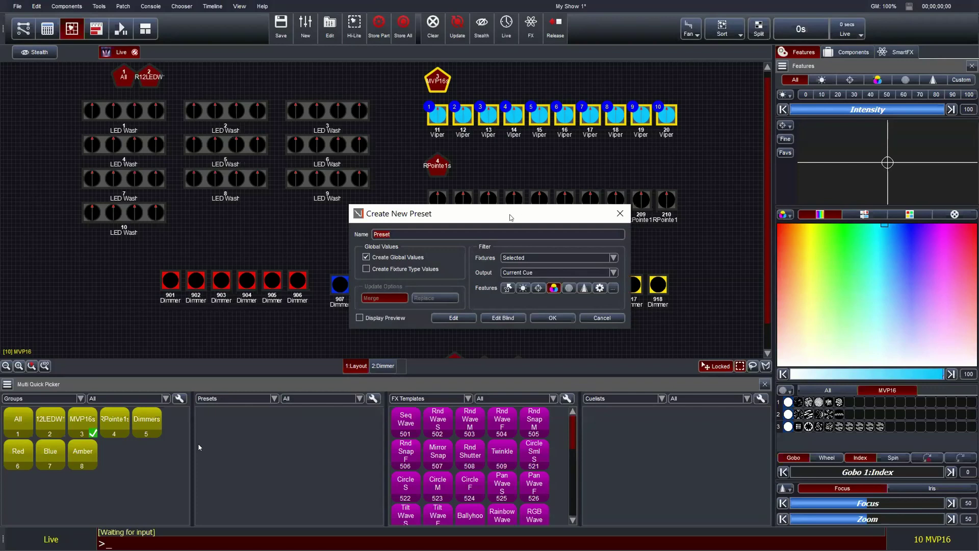
{"action": "left_click_drag", "start_coordinate": [512, 216], "coordinate": [359, 169]}
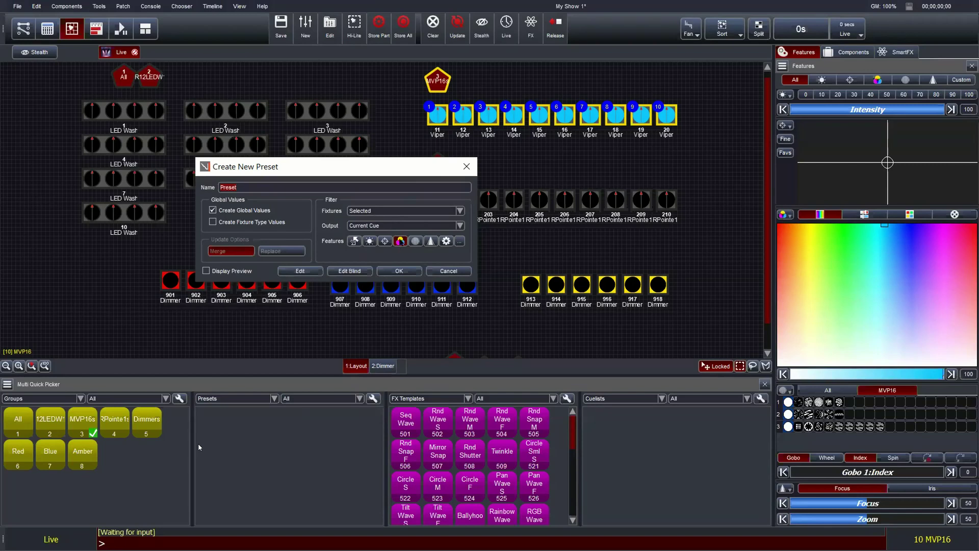
{"action": "key", "text": "shift"}
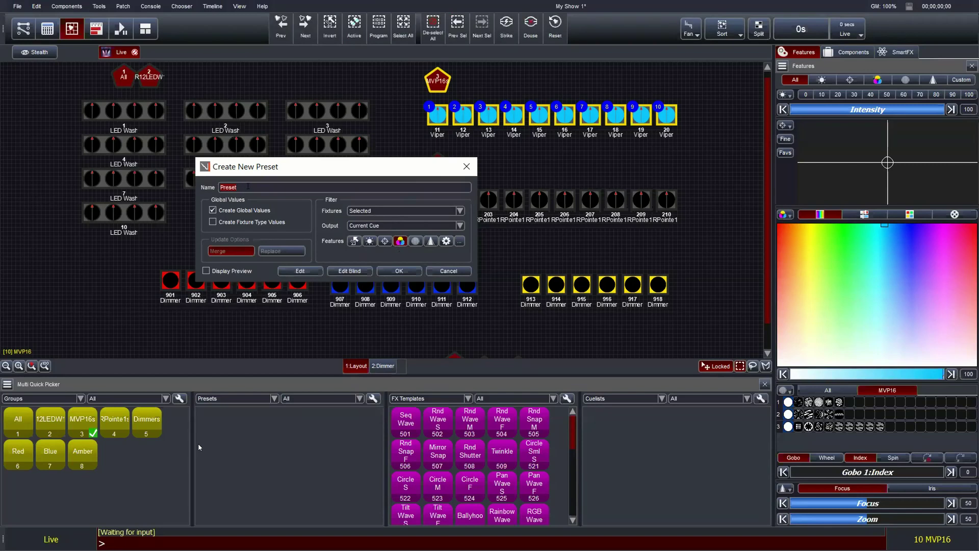
{"action": "type", "text": "Cool"}
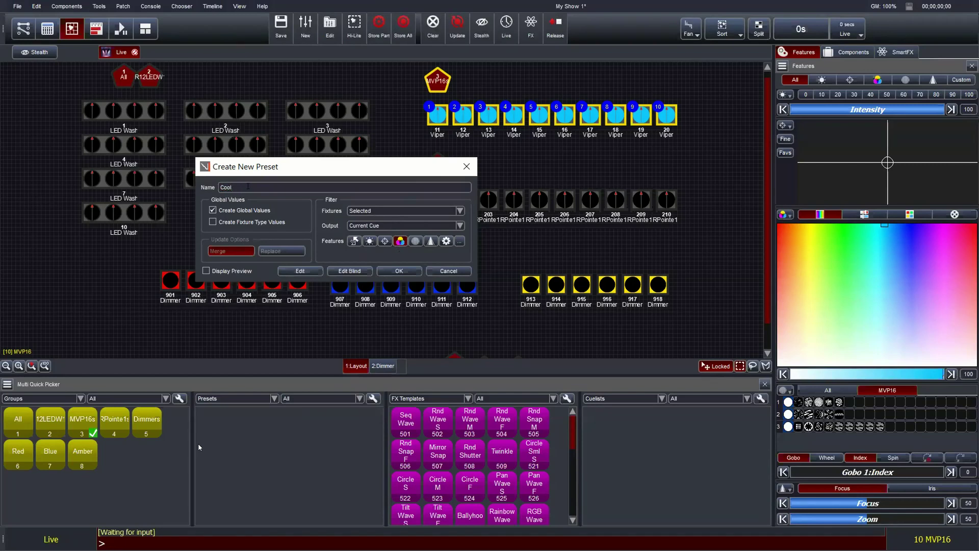
{"action": "type", "text": " BLu"}
{"action": "type", "text": "lue"}
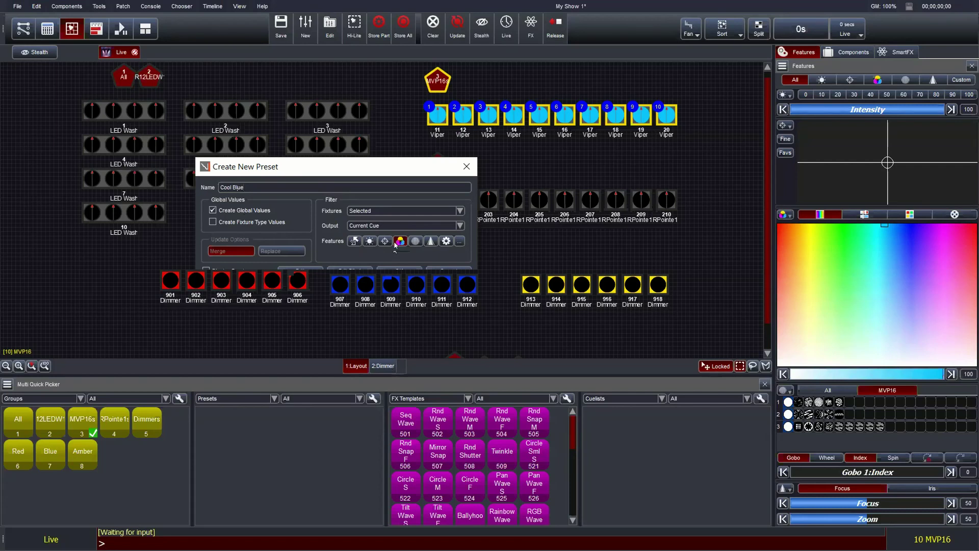
{"action": "left_click", "coordinate": [395, 272]}
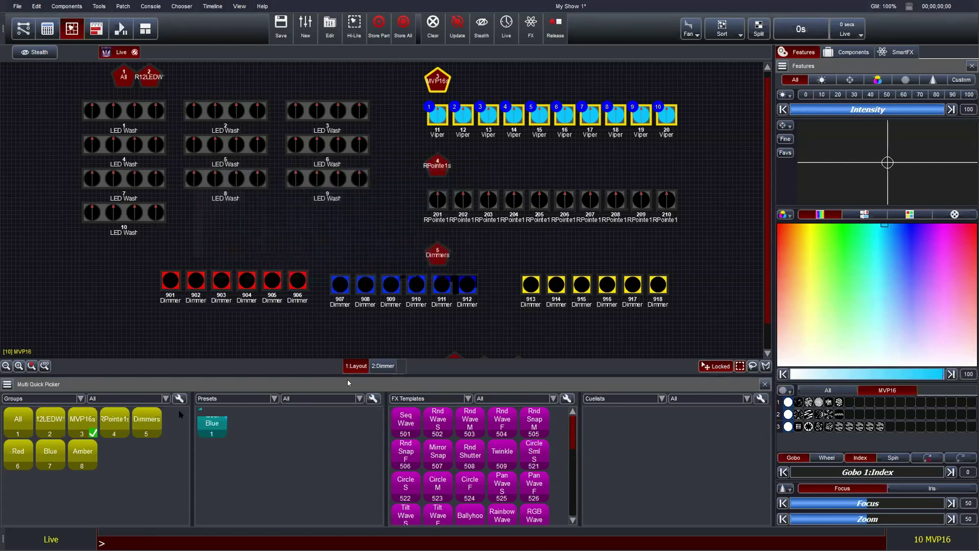
Step: Bring the RPointe1s group to 100% intensity and deselect it
{"action": "left_click", "coordinate": [419, 189]}
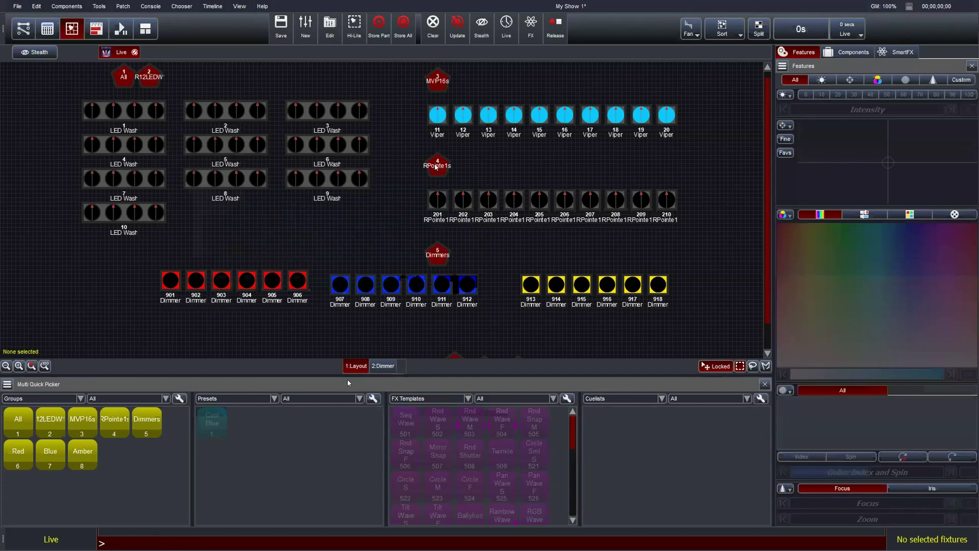
{"action": "left_click", "coordinate": [435, 166]}
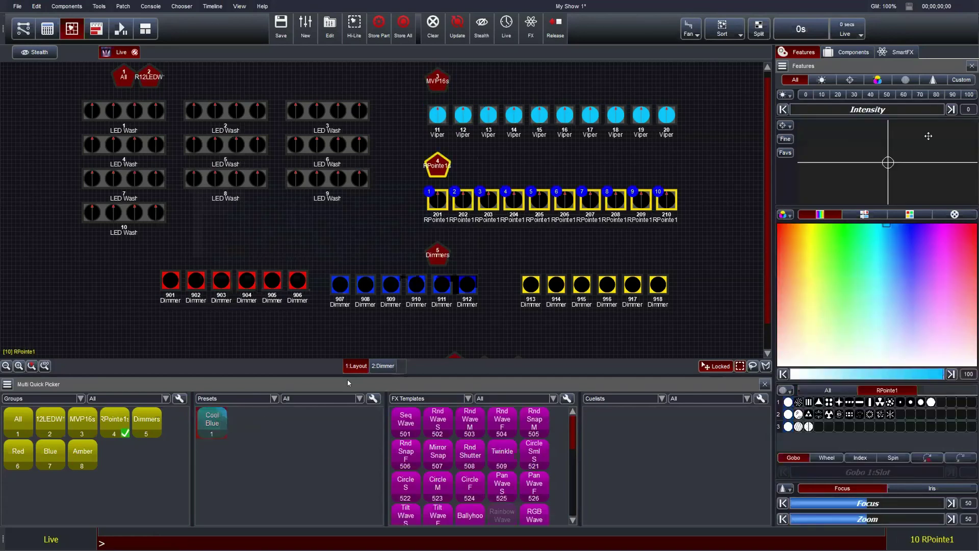
{"action": "left_click", "coordinate": [951, 109]}
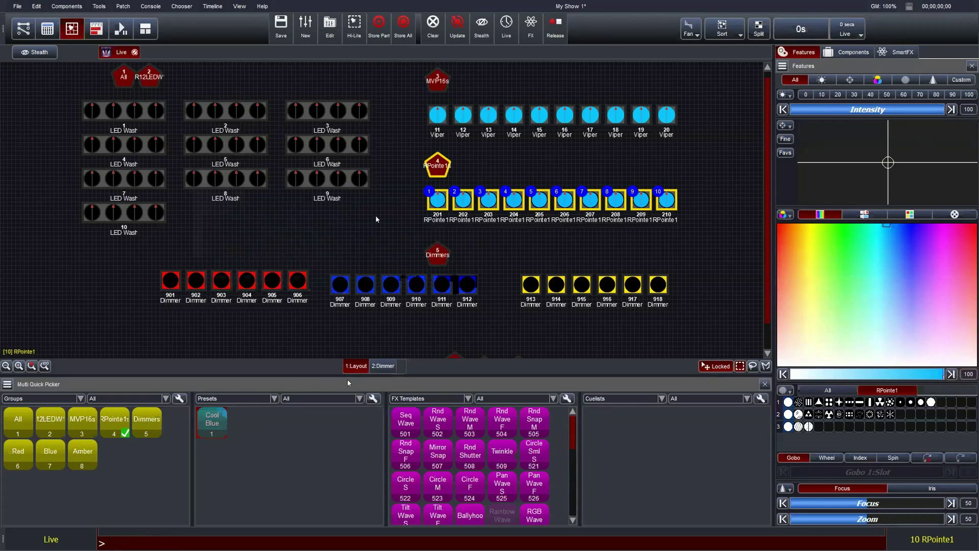
{"action": "left_click", "coordinate": [378, 234]}
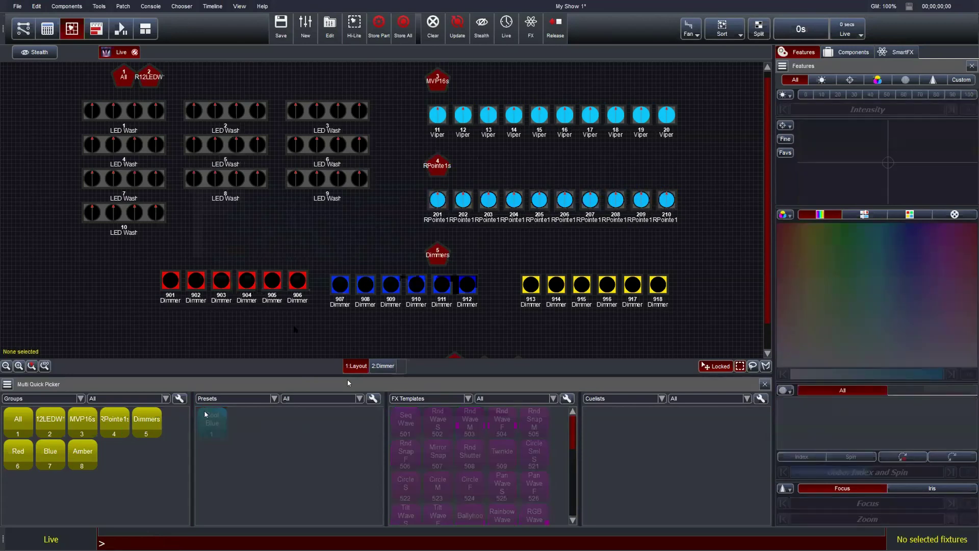
Step: Clear all live programmed values so no fixtures are selected or active
{"action": "left_click", "coordinate": [314, 399]}
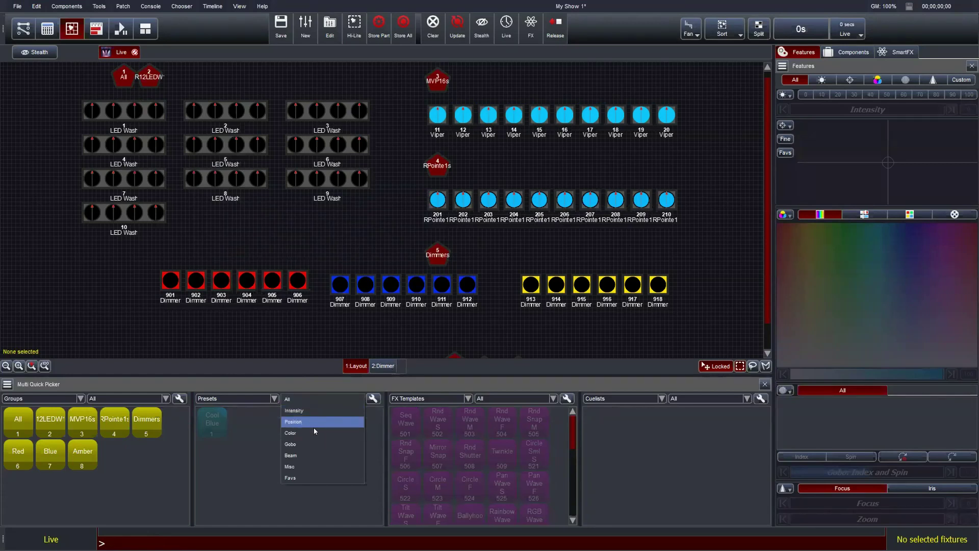
{"action": "left_click", "coordinate": [265, 379]}
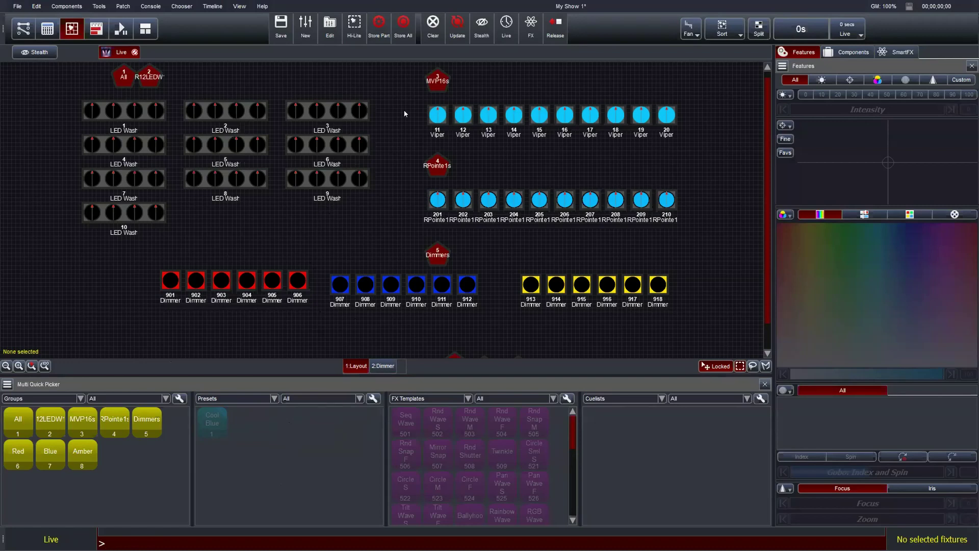
{"action": "key", "text": "ctrl+c"}
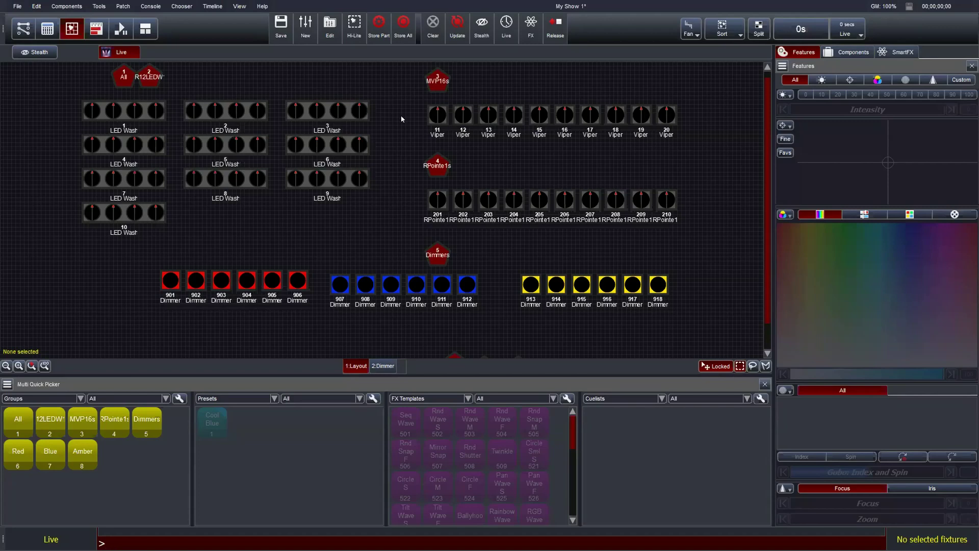
{"action": "left_click", "coordinate": [429, 83]}
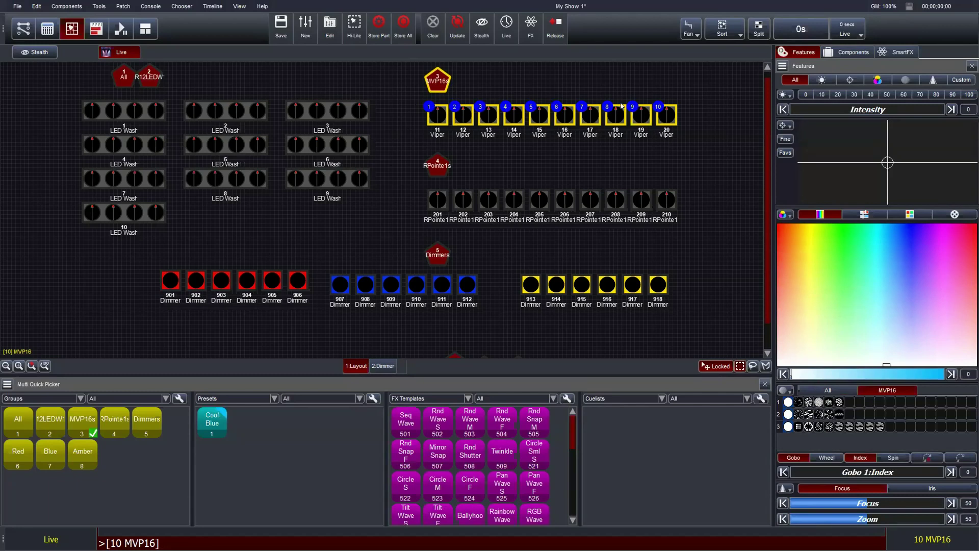
{"action": "left_click", "coordinate": [407, 144]}
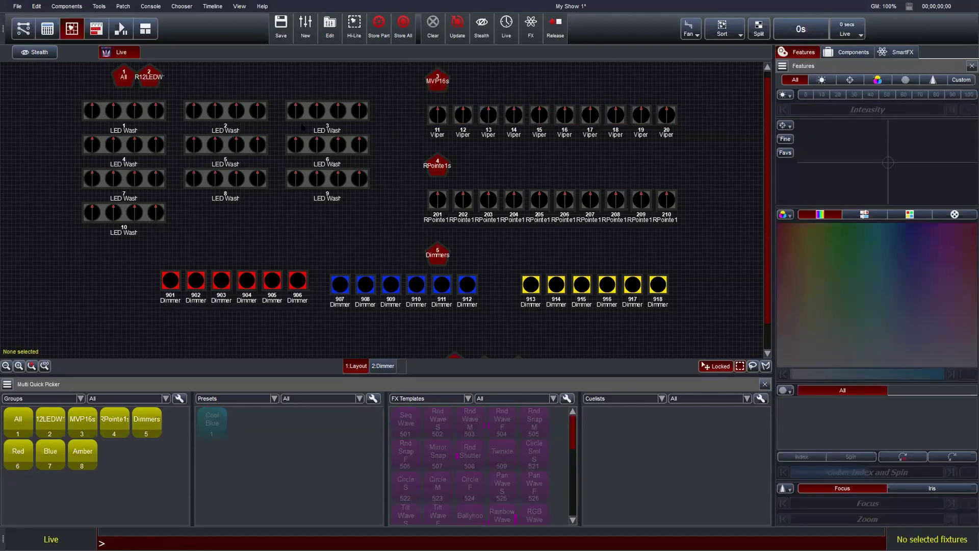
Step: Add a virtual MV console in the console view and detach it as a floating window
{"action": "left_click", "coordinate": [47, 28]}
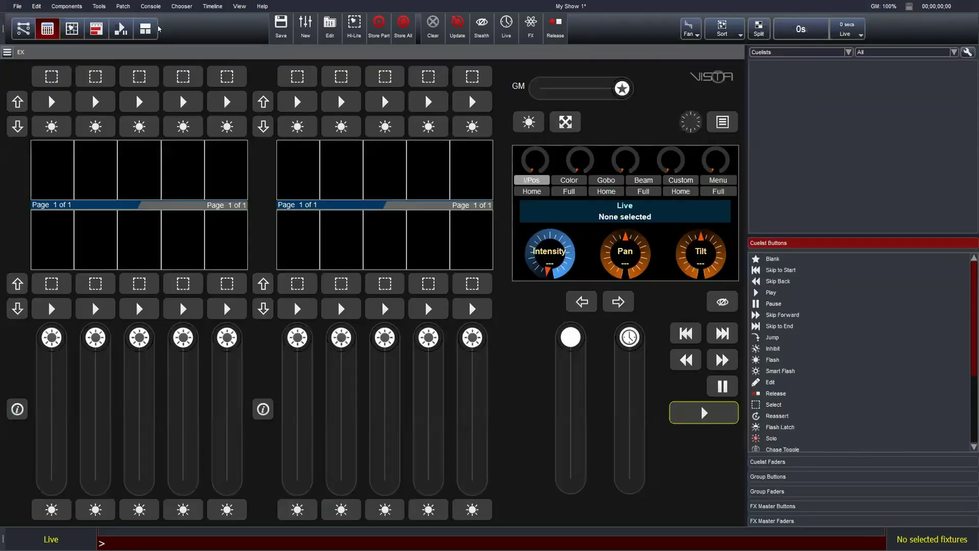
{"action": "left_click", "coordinate": [151, 7]}
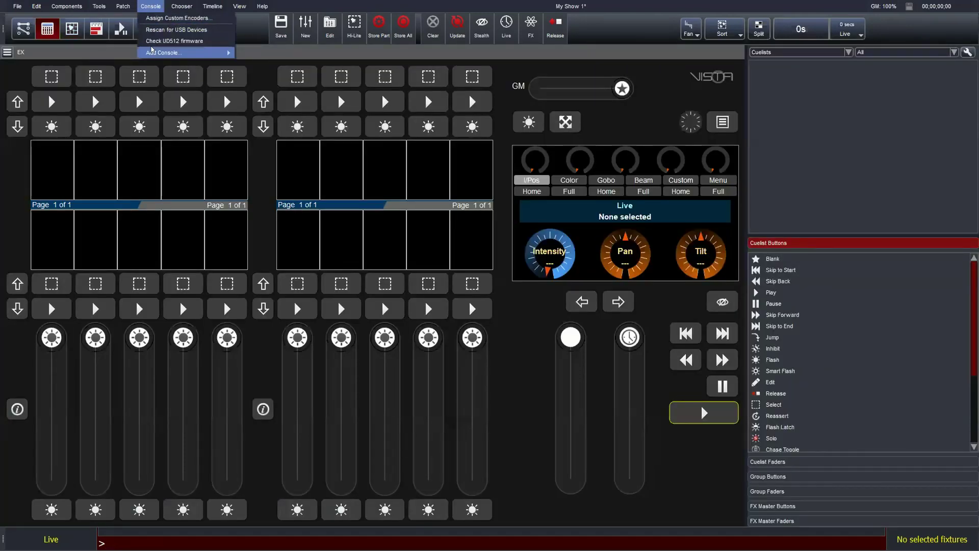
{"action": "mouse_move", "coordinate": [151, 51]}
{"action": "left_click", "coordinate": [257, 74]}
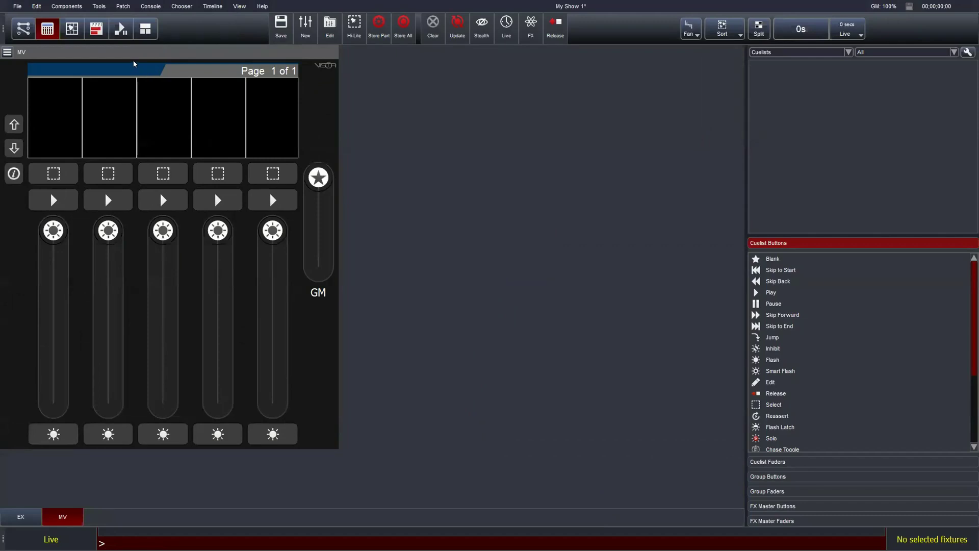
{"action": "left_click_drag", "start_coordinate": [116, 52], "coordinate": [792, 277]}
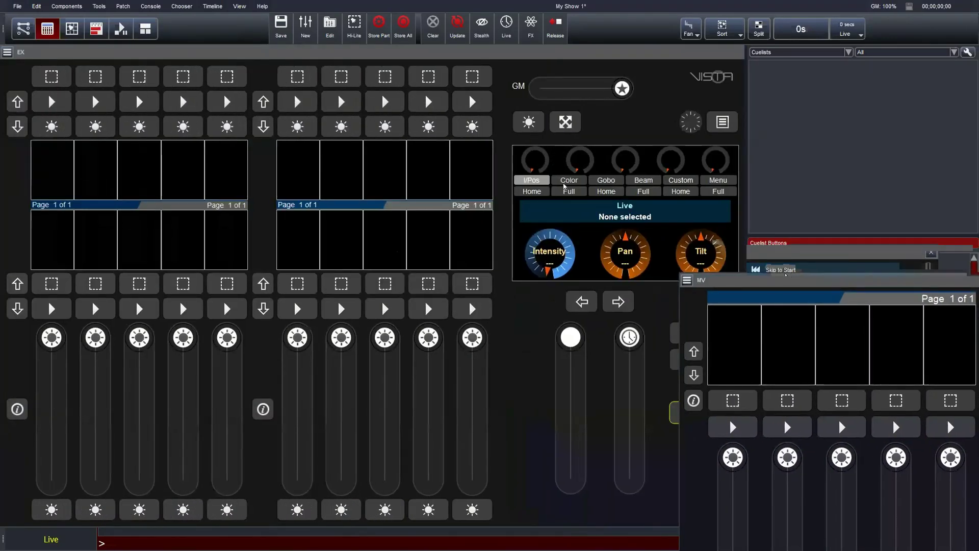
Step: Return to the live fixture layout, show its Dimmer page and place the MV console beside the red and blue dimmers
{"action": "left_click", "coordinate": [64, 25]}
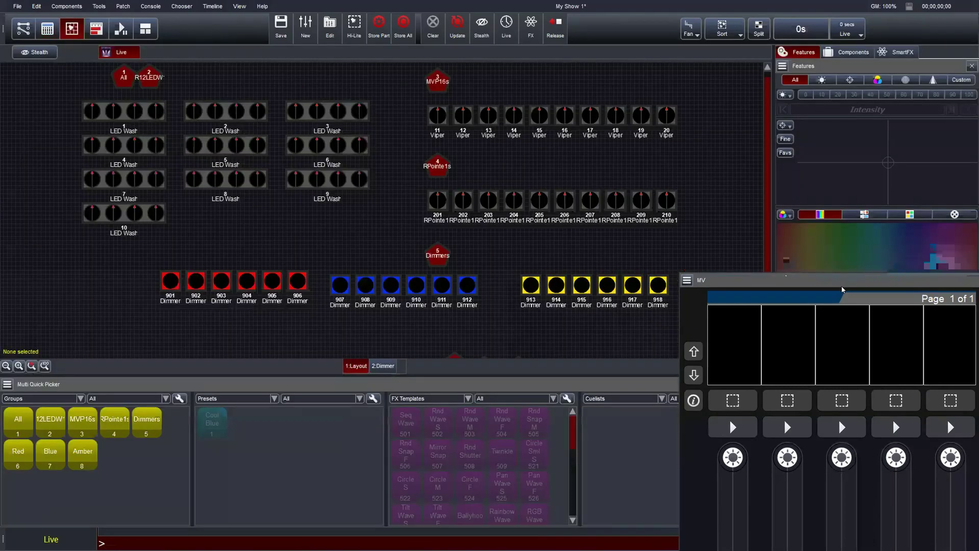
{"action": "left_click_drag", "start_coordinate": [842, 289], "coordinate": [687, 171]}
{"action": "left_click_drag", "start_coordinate": [649, 156], "coordinate": [95, 109]}
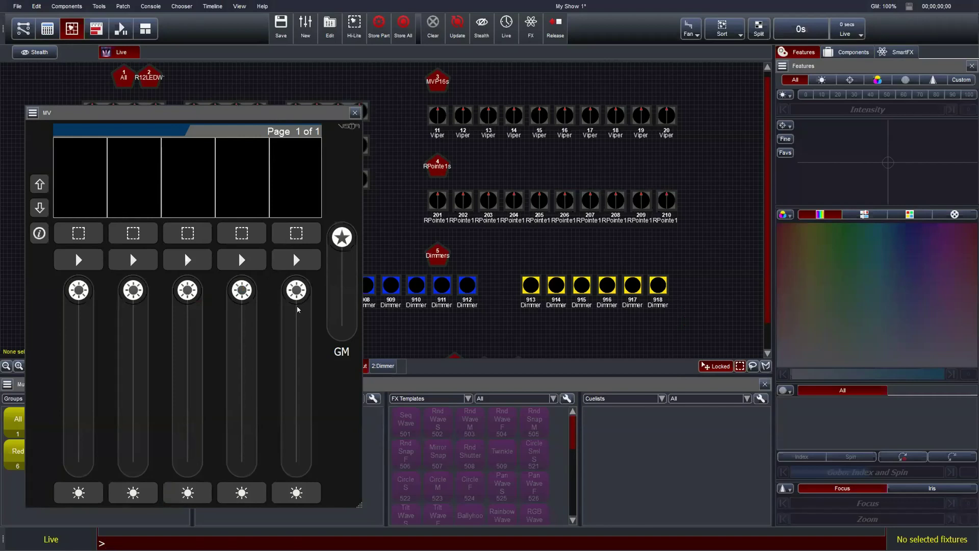
{"action": "left_click", "coordinate": [434, 84]}
{"action": "key", "text": "Escape"}
{"action": "left_click", "coordinate": [383, 366]}
{"action": "left_click_drag", "start_coordinate": [266, 111], "coordinate": [722, 93]}
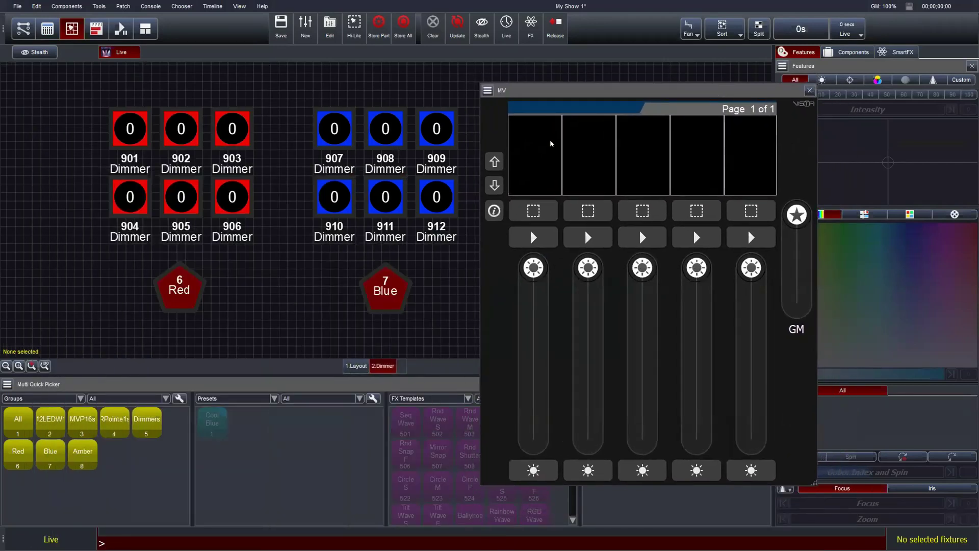
Step: Bring red dimmers 901–906 to 100% and store all to a cuelist labelled Store All on the MV console's fifth playback
{"action": "left_click_drag", "start_coordinate": [82, 91], "coordinate": [272, 224]}
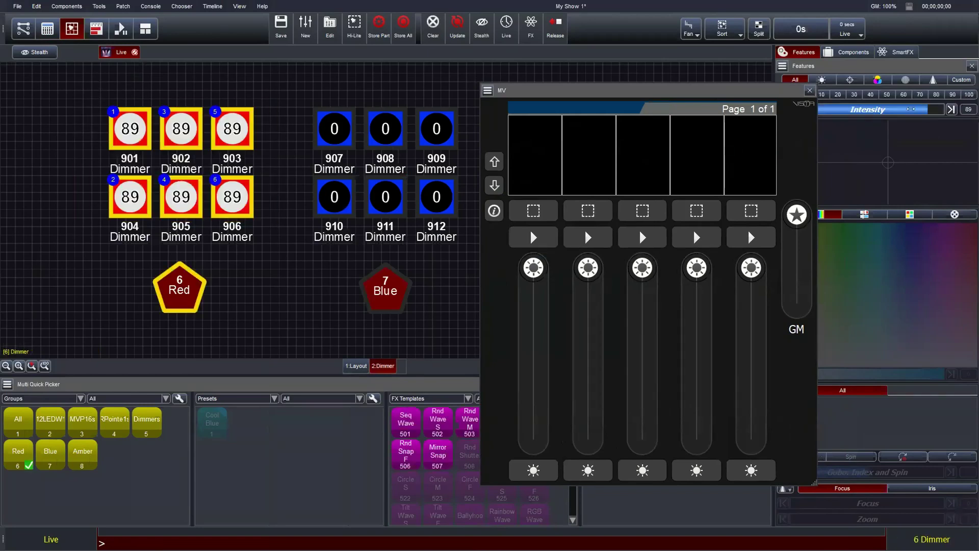
{"action": "left_click_drag", "start_coordinate": [917, 109], "coordinate": [944, 109]}
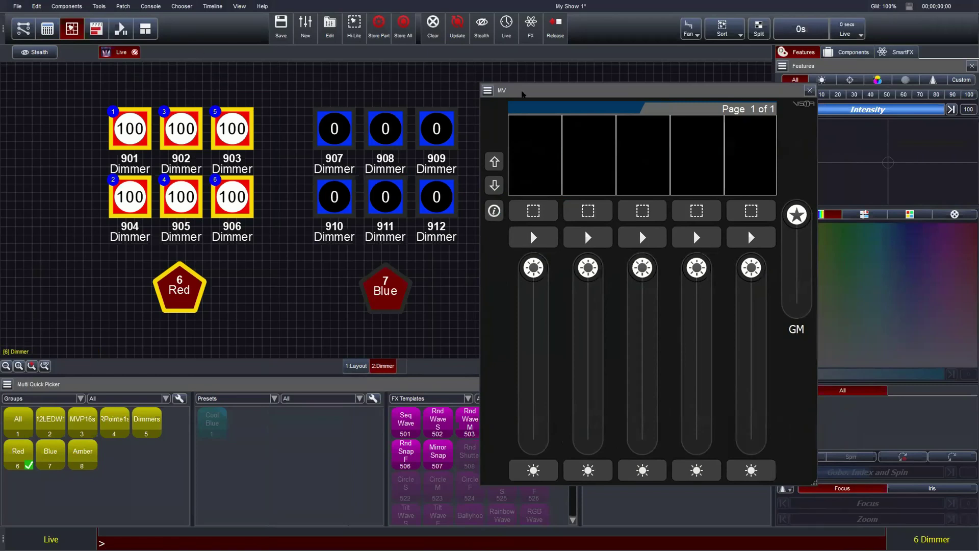
{"action": "left_click", "coordinate": [403, 28]}
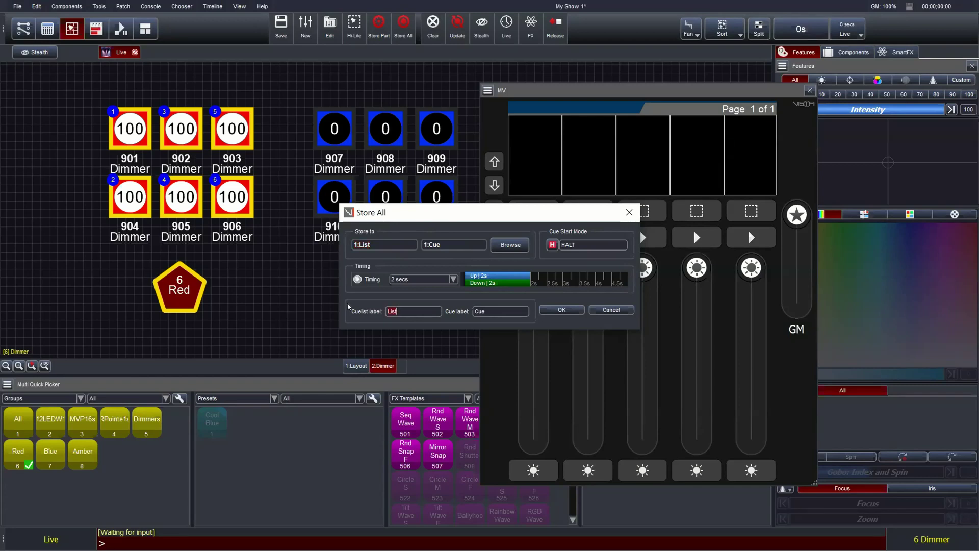
{"action": "type", "text": "Stores"}
{"action": "key", "text": "BackSpace"}
{"action": "type", "text": "All"}
{"action": "left_click_drag", "start_coordinate": [535, 217], "coordinate": [505, 226]}
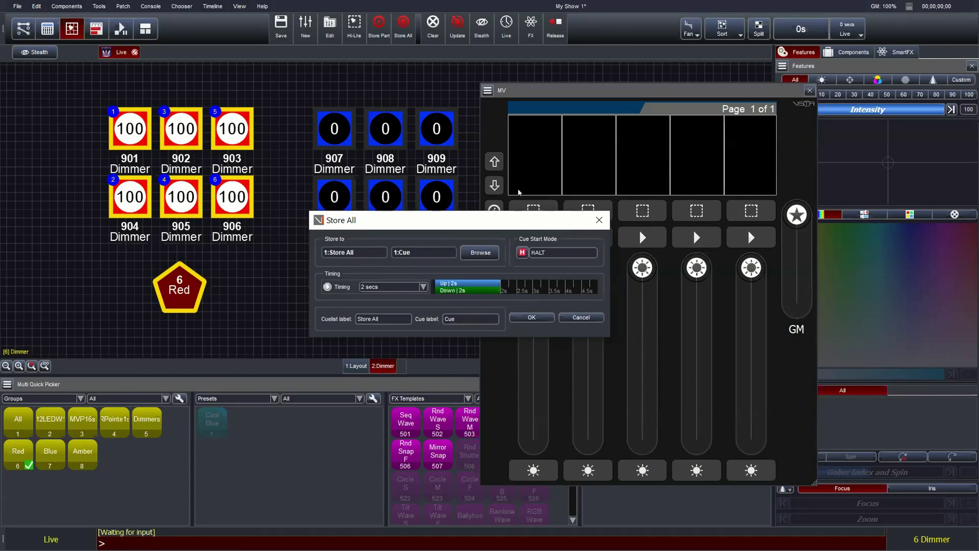
{"action": "left_click", "coordinate": [753, 210]}
{"action": "left_click", "coordinate": [752, 211]}
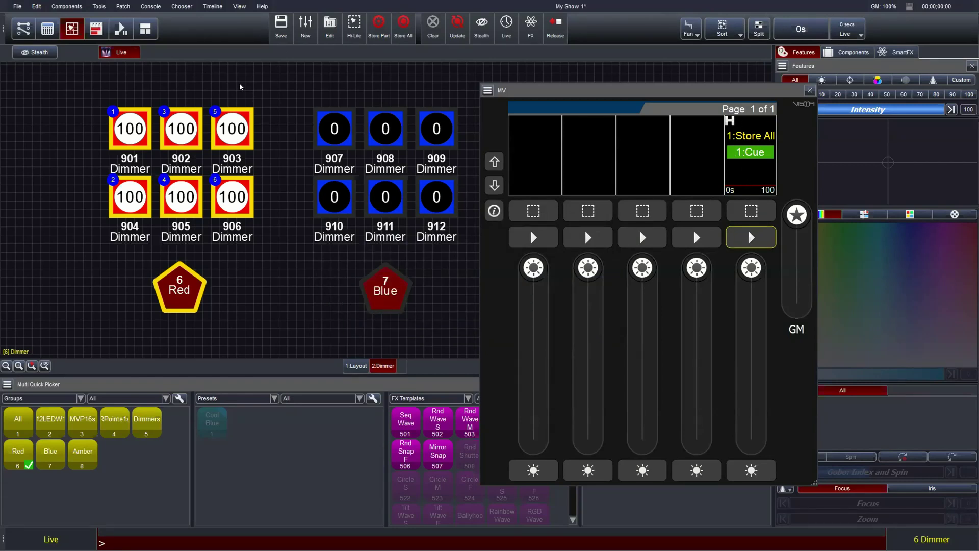
Step: Deselect the dimmers and test the Store All cuelist with its playback fader on the MV console
{"action": "left_click", "coordinate": [273, 94]}
{"action": "left_click", "coordinate": [750, 268]}
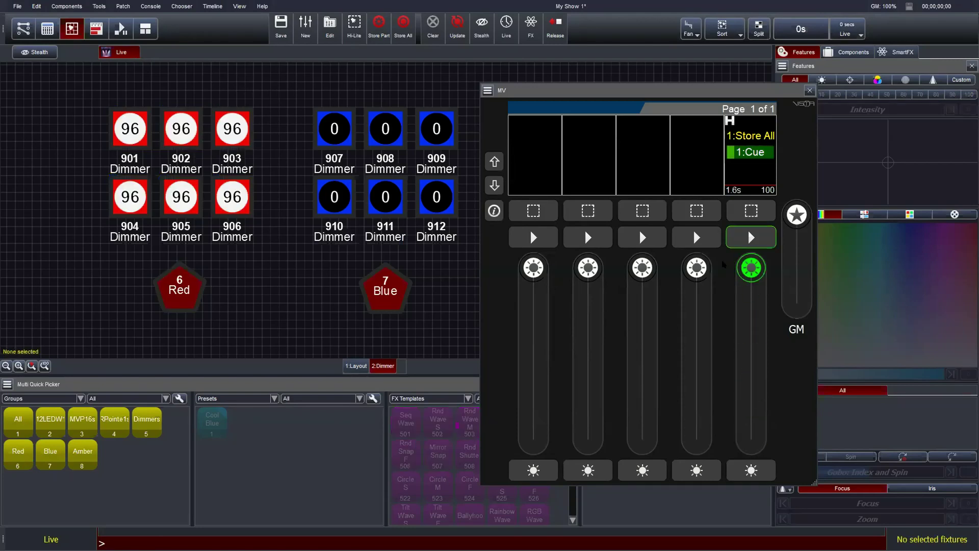
{"action": "mouse_move", "coordinate": [750, 267]}
{"action": "left_mouse_down"}
{"action": "mouse_move", "coordinate": [751, 437]}
{"action": "mouse_move", "coordinate": [750, 267]}
{"action": "left_mouse_up"}
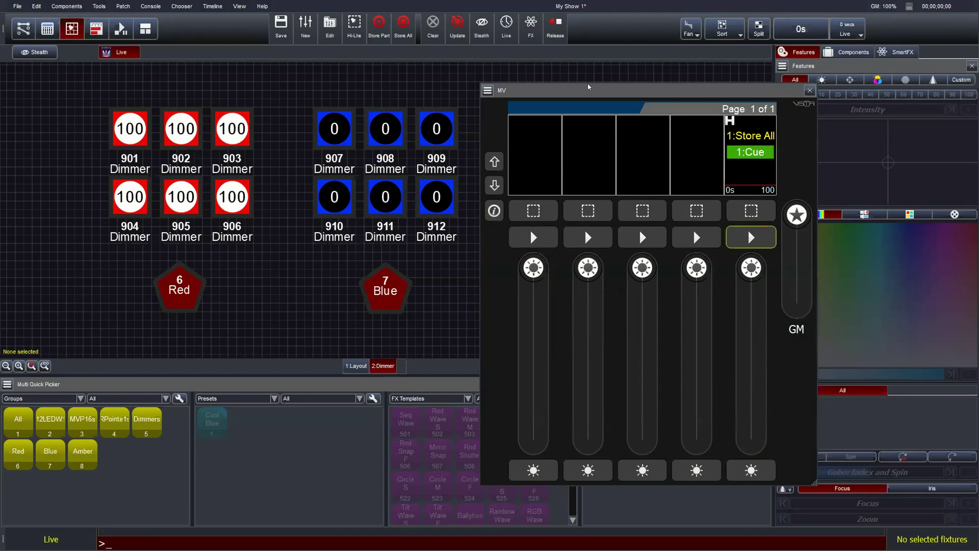
{"action": "left_click_drag", "start_coordinate": [588, 87], "coordinate": [671, 95]}
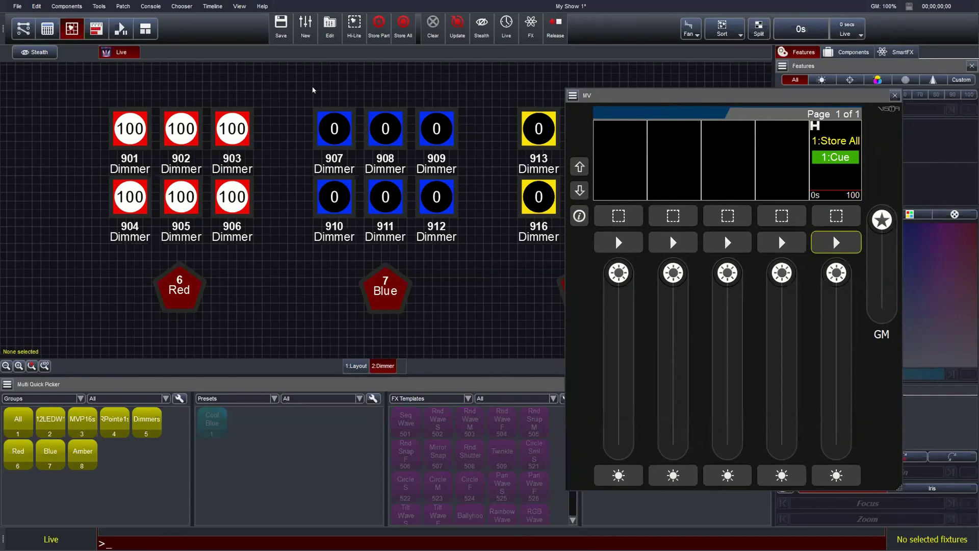
{"action": "mouse_move", "coordinate": [836, 273]}
{"action": "left_mouse_down"}
{"action": "mouse_move", "coordinate": [836, 443]}
{"action": "mouse_move", "coordinate": [836, 270]}
{"action": "left_mouse_up"}
Step: Set red dimmers 901–906 to 0% intensity and bring blue dimmers 907–912 to 100%
{"action": "left_click_drag", "start_coordinate": [93, 94], "coordinate": [264, 228]}
{"action": "left_click_drag", "start_coordinate": [688, 95], "coordinate": [586, 178]}
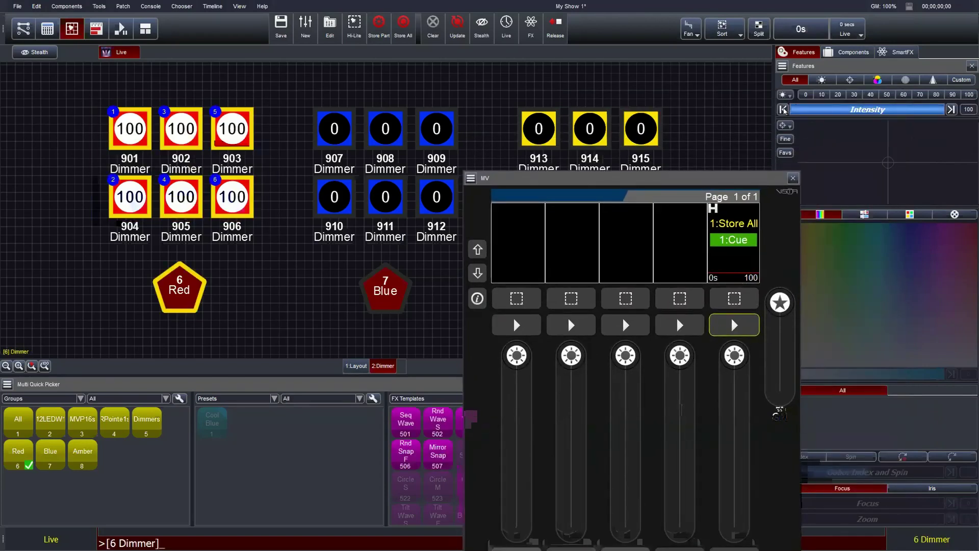
{"action": "left_click", "coordinate": [784, 110]}
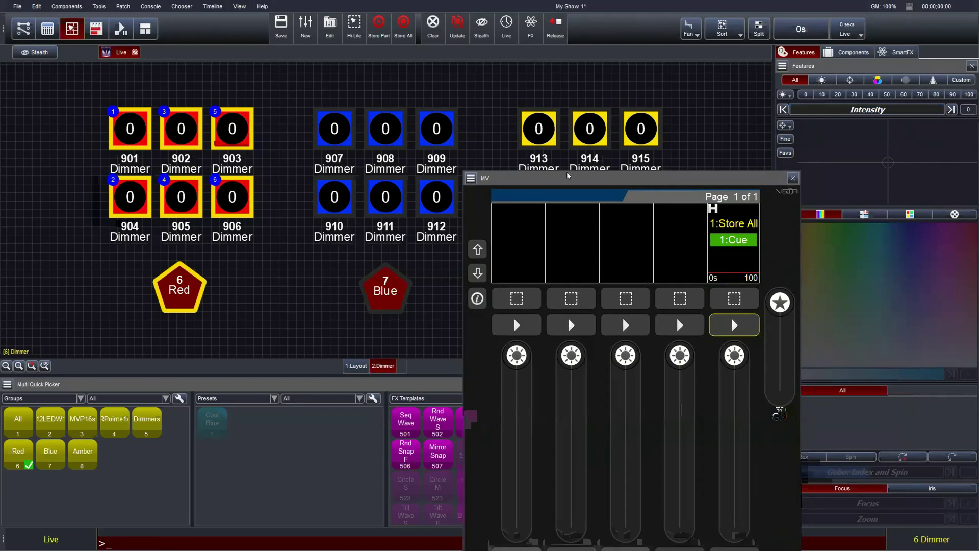
{"action": "left_click_drag", "start_coordinate": [567, 176], "coordinate": [556, 144]}
{"action": "left_click_drag", "start_coordinate": [287, 89], "coordinate": [459, 240]}
{"action": "left_click", "coordinate": [951, 109]}
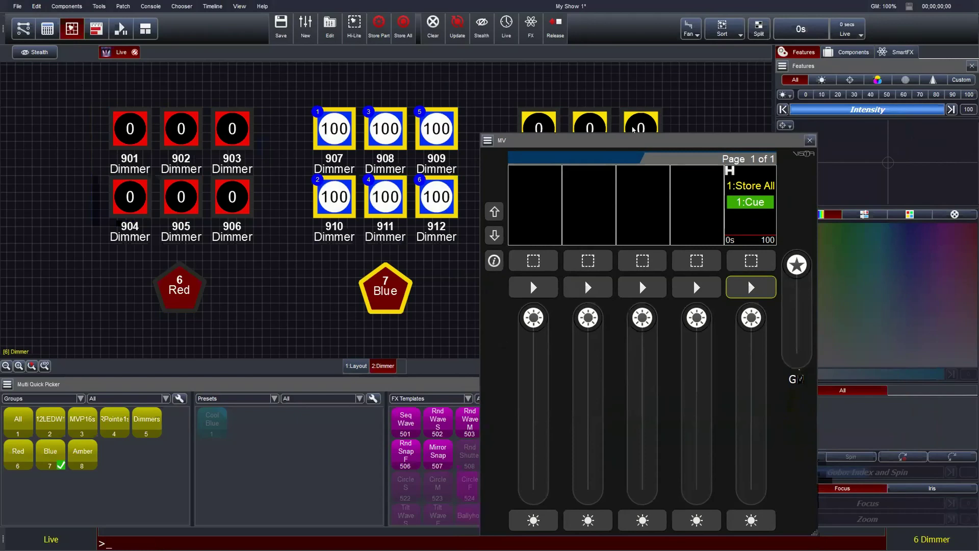
Step: Store all values of the blue dimmer look as cue 2 in the Store All cuelist with 2-second timing
{"action": "left_click_drag", "start_coordinate": [624, 145], "coordinate": [691, 119]}
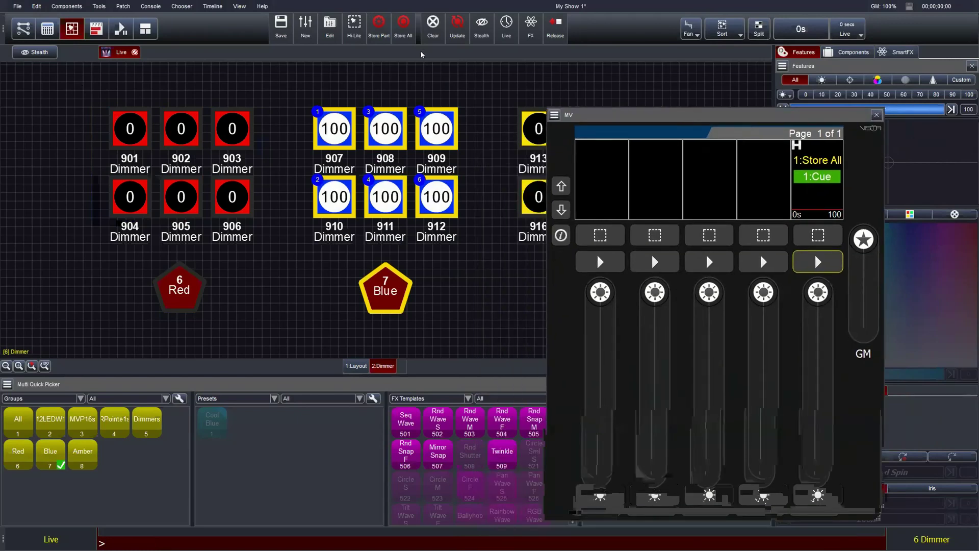
{"action": "left_click", "coordinate": [403, 29]}
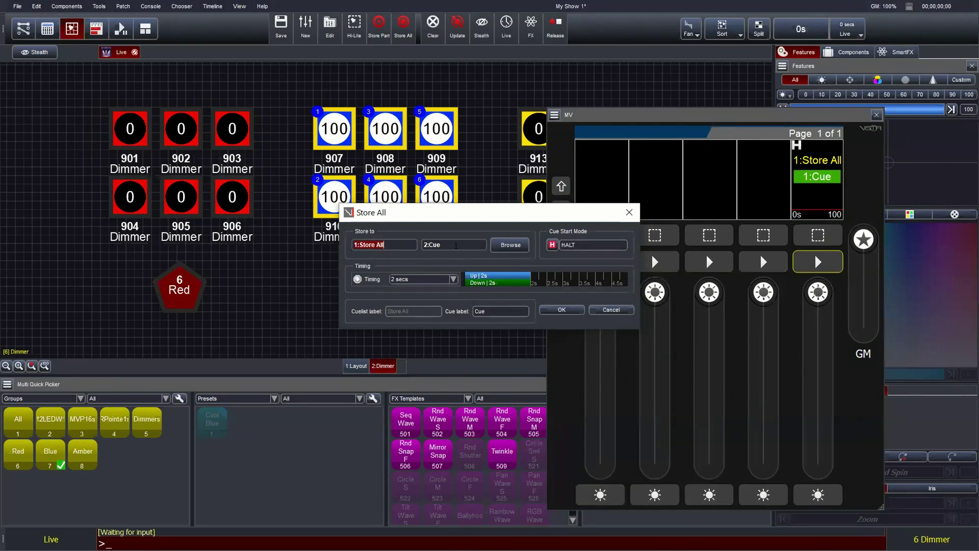
{"action": "left_click", "coordinate": [560, 310]}
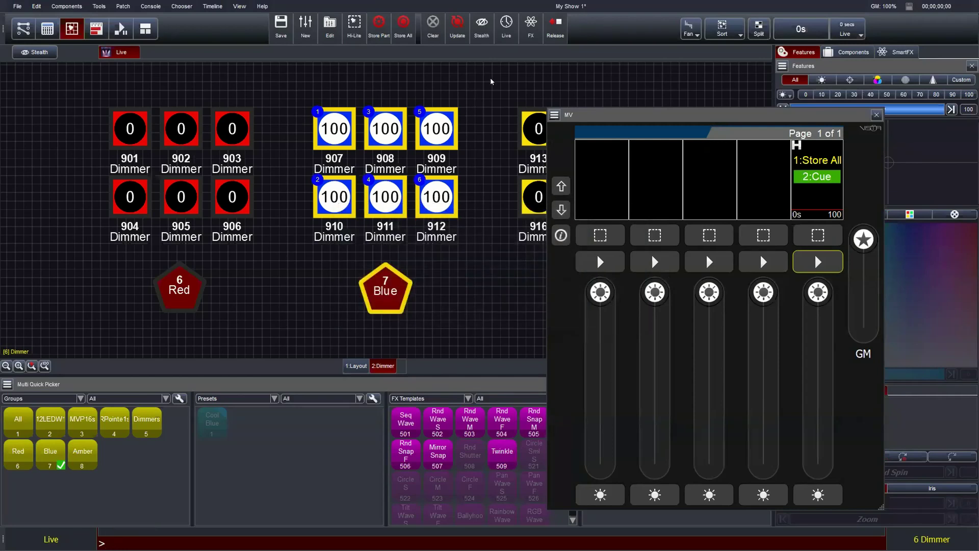
Step: Set blue dimmers 907–912 to 0% intensity and bring amber dimmers 913–918 to 100%
{"action": "key", "text": "Escape"}
{"action": "left_click_drag", "start_coordinate": [591, 121], "coordinate": [669, 193]}
{"action": "left_click_drag", "start_coordinate": [312, 90], "coordinate": [484, 209]}
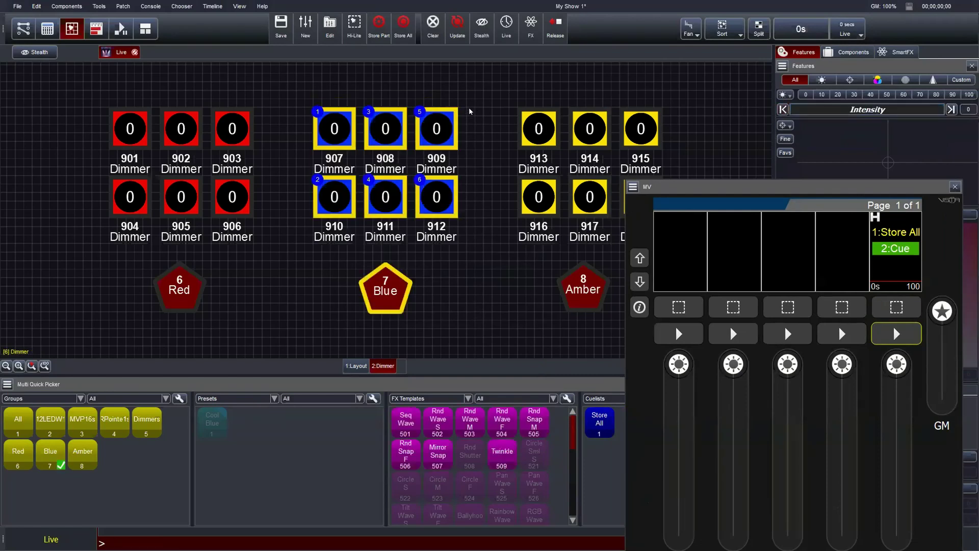
{"action": "left_click_drag", "start_coordinate": [698, 187], "coordinate": [678, 269]}
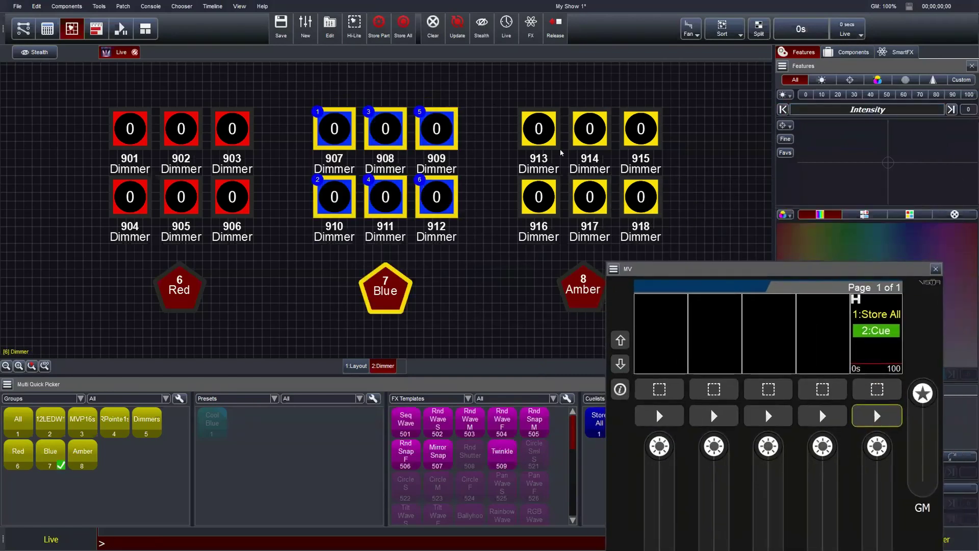
{"action": "left_click_drag", "start_coordinate": [496, 101], "coordinate": [719, 204]}
{"action": "key", "text": "f"}
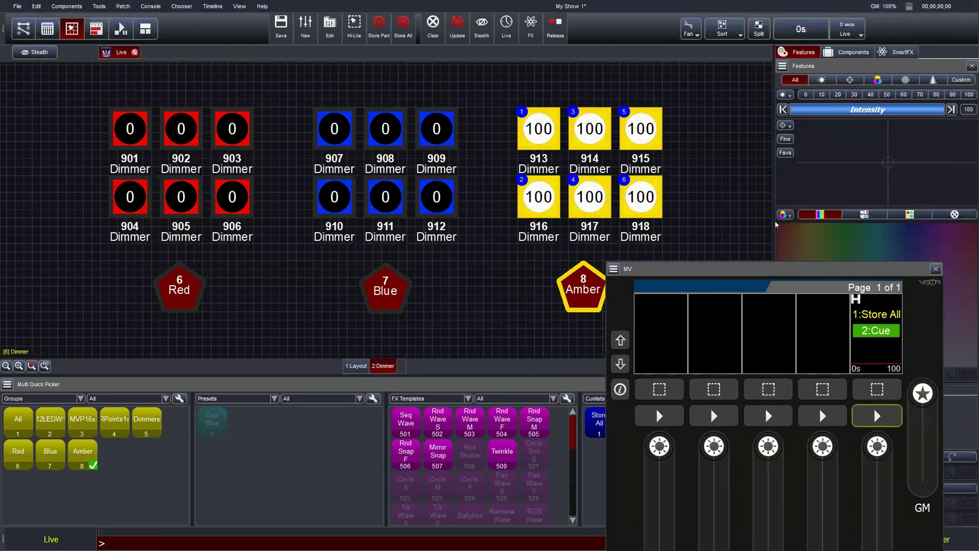
Step: Store the amber dimmer look as cue 3 in the Store All cuelist with 2-second up and 4-second down timing
{"action": "left_click_drag", "start_coordinate": [777, 272], "coordinate": [773, 186]}
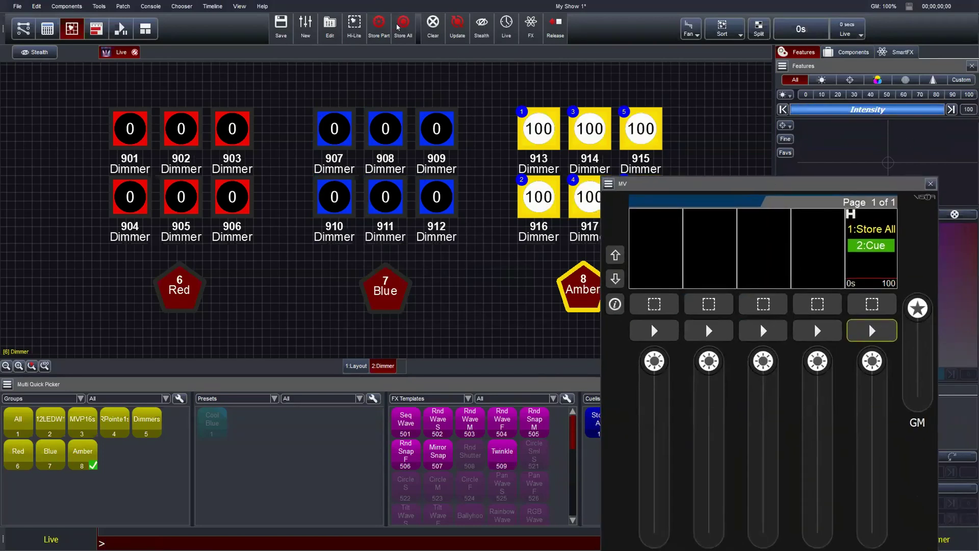
{"action": "left_click", "coordinate": [402, 28]}
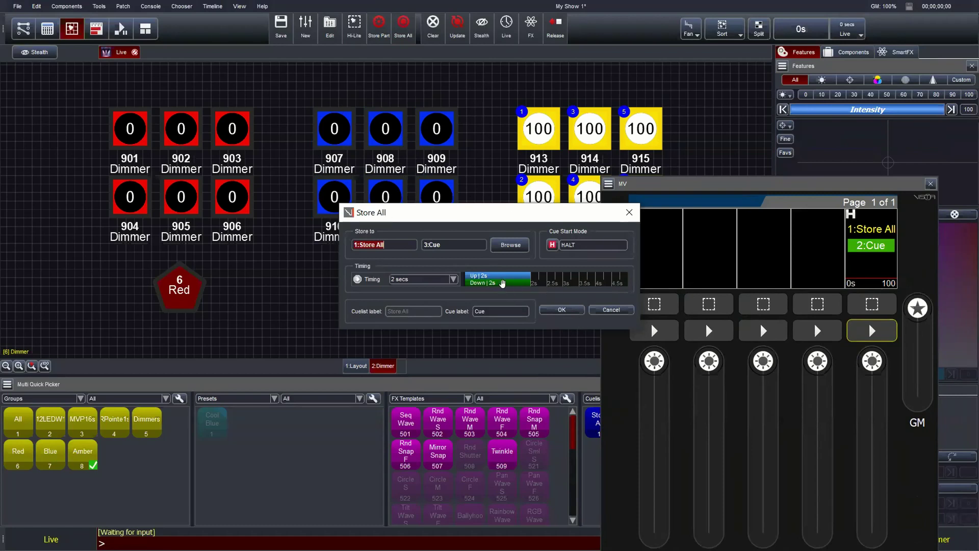
{"action": "left_click_drag", "start_coordinate": [527, 283], "coordinate": [593, 290]}
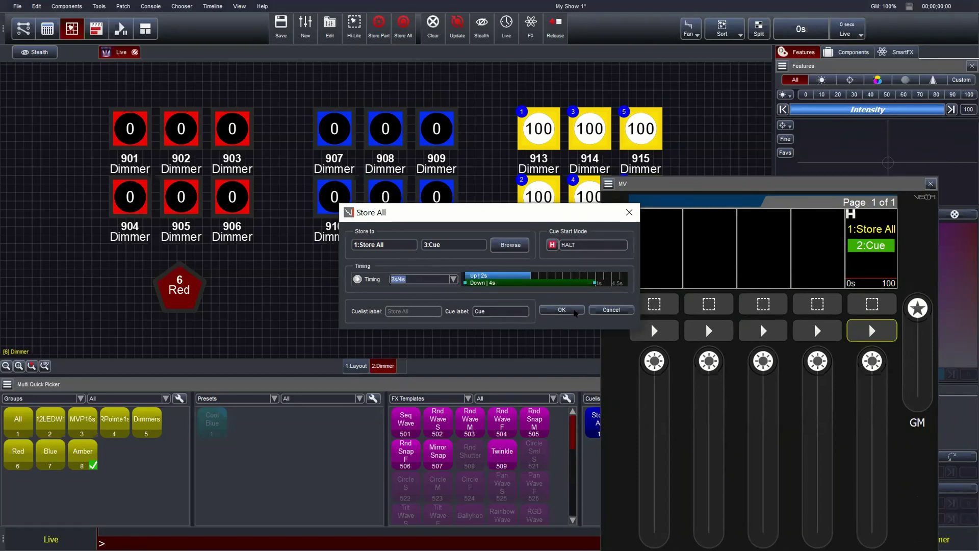
{"action": "left_click", "coordinate": [575, 312]}
Step: Play cues 1 to 3 of the Store All cuelist in sequence from the MV console's fifth playback
{"action": "left_click_drag", "start_coordinate": [755, 184], "coordinate": [745, 155]}
{"action": "left_click", "coordinate": [868, 304]}
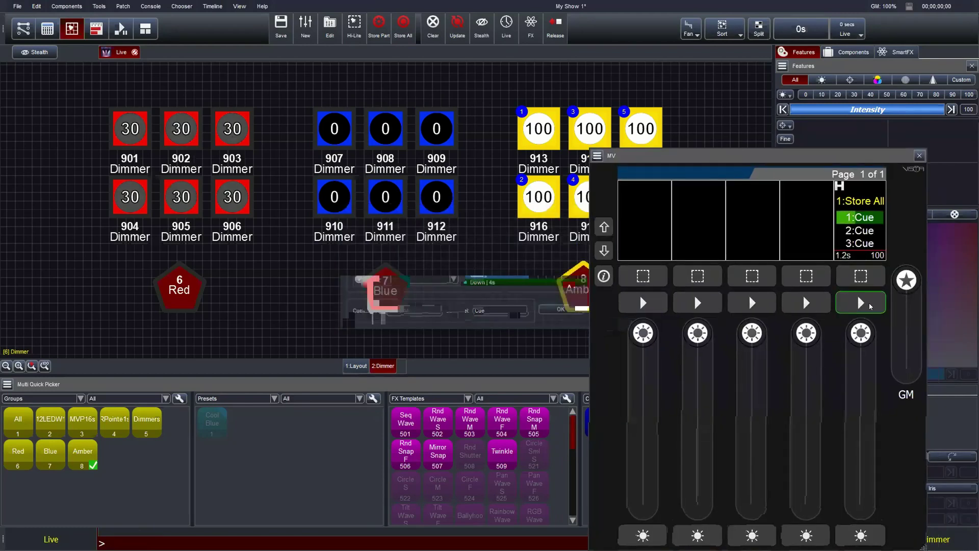
{"action": "left_click", "coordinate": [867, 306]}
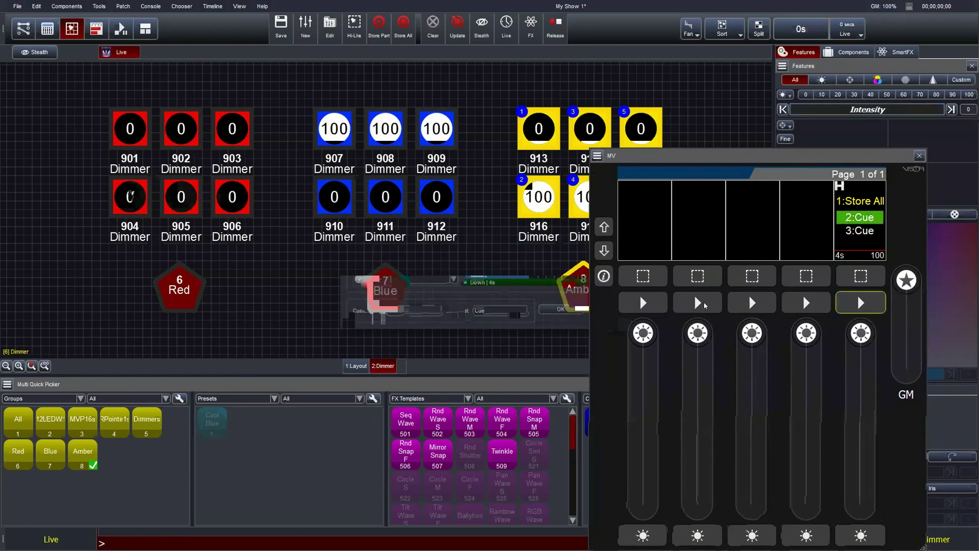
{"action": "left_click", "coordinate": [859, 304]}
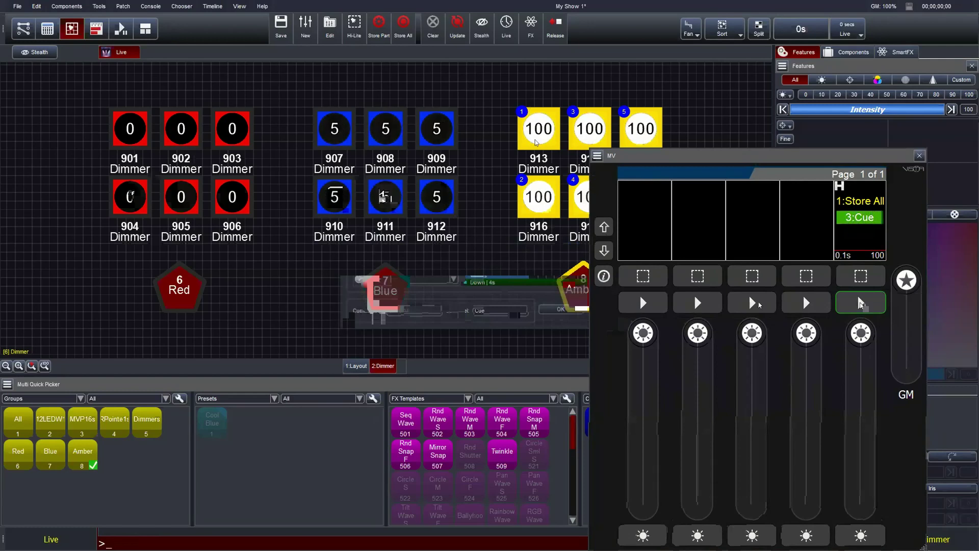
{"action": "left_click_drag", "start_coordinate": [689, 158], "coordinate": [723, 146]}
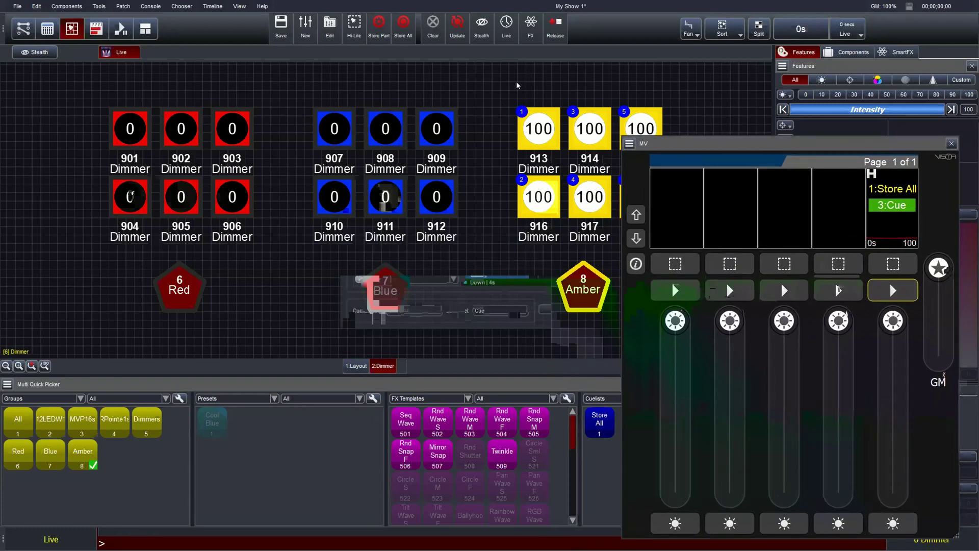
{"action": "left_click_drag", "start_coordinate": [694, 144], "coordinate": [677, 145]}
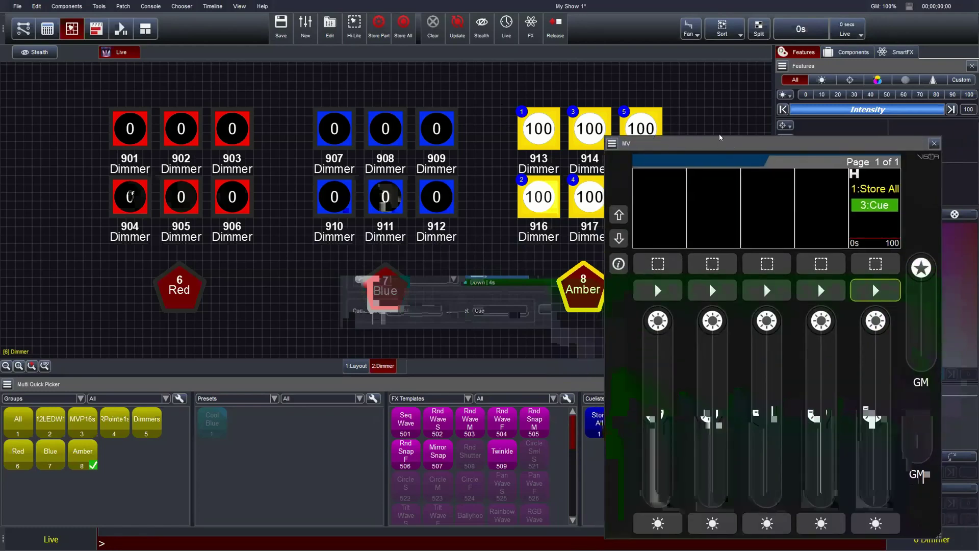
{"action": "left_click_drag", "start_coordinate": [730, 145], "coordinate": [719, 130]}
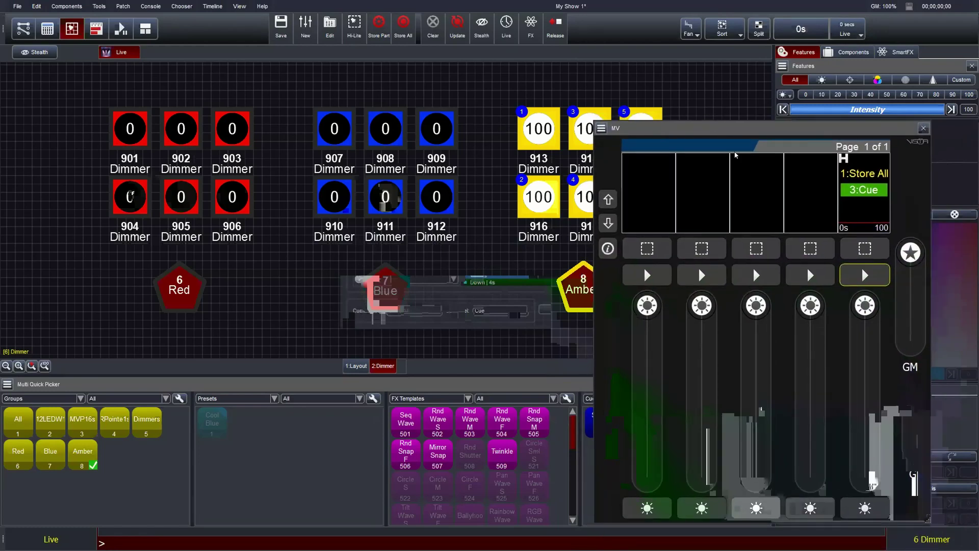
{"action": "mouse_move", "coordinate": [744, 129]}
{"action": "left_mouse_down"}
{"action": "mouse_move", "coordinate": [754, 155]}
{"action": "mouse_move", "coordinate": [752, 141]}
{"action": "left_mouse_up"}
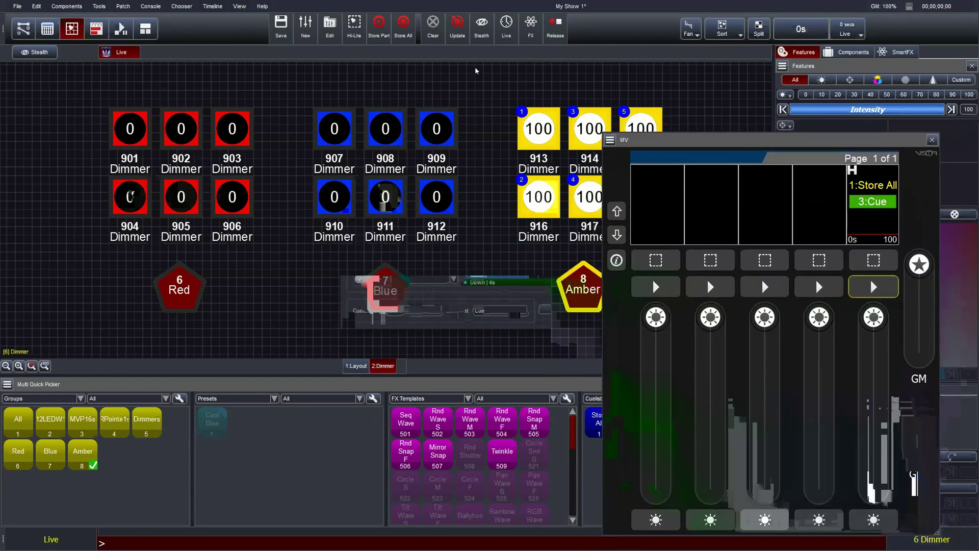
Step: Deselect the dimmers, close the MV console and release the running Store All cuelist
{"action": "key", "text": "Escape"}
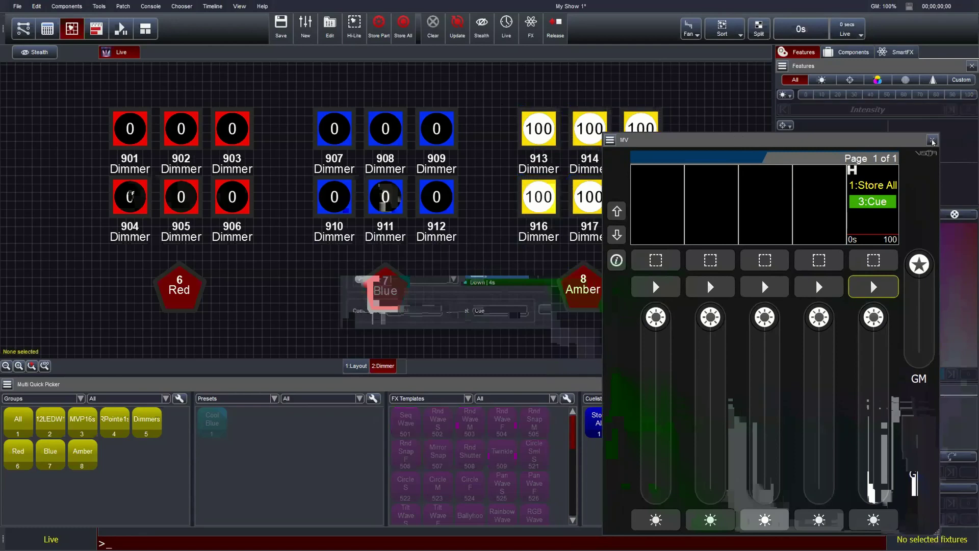
{"action": "left_click", "coordinate": [932, 140]}
{"action": "left_click", "coordinate": [549, 27]}
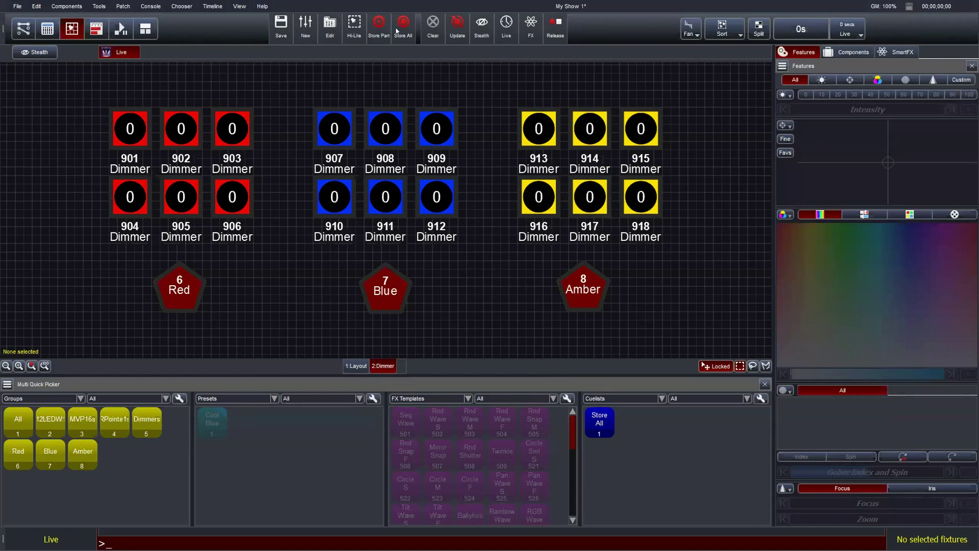
Step: Try blue dimmers 907–912 at 99% intensity, return them to 0% and deselect them
{"action": "left_click_drag", "start_coordinate": [305, 101], "coordinate": [464, 235]}
{"action": "type", "text": "@5"}
{"action": "key", "text": "Return"}
{"action": "scroll", "coordinate": [451, 73], "scroll_direction": "up", "scroll_amount": 5}
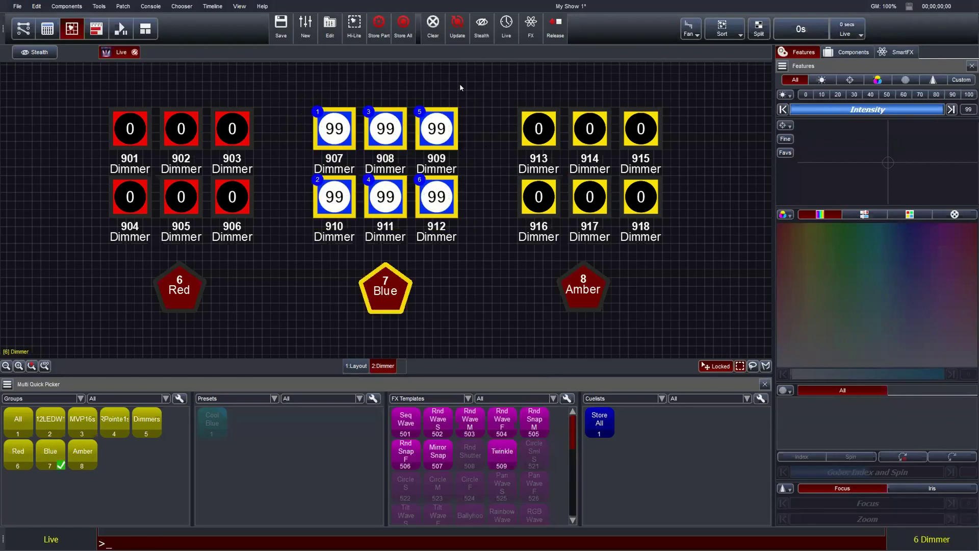
{"action": "left_click", "coordinate": [782, 109]}
{"action": "left_click", "coordinate": [489, 92]}
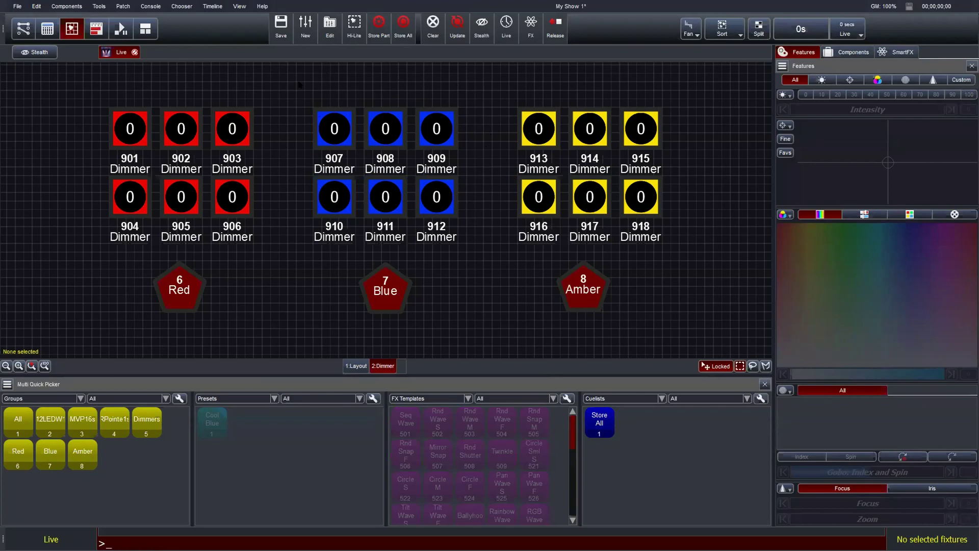
Step: Create a new cuelist and show the Layout page of fixtures in its editor
{"action": "left_click", "coordinate": [305, 30]}
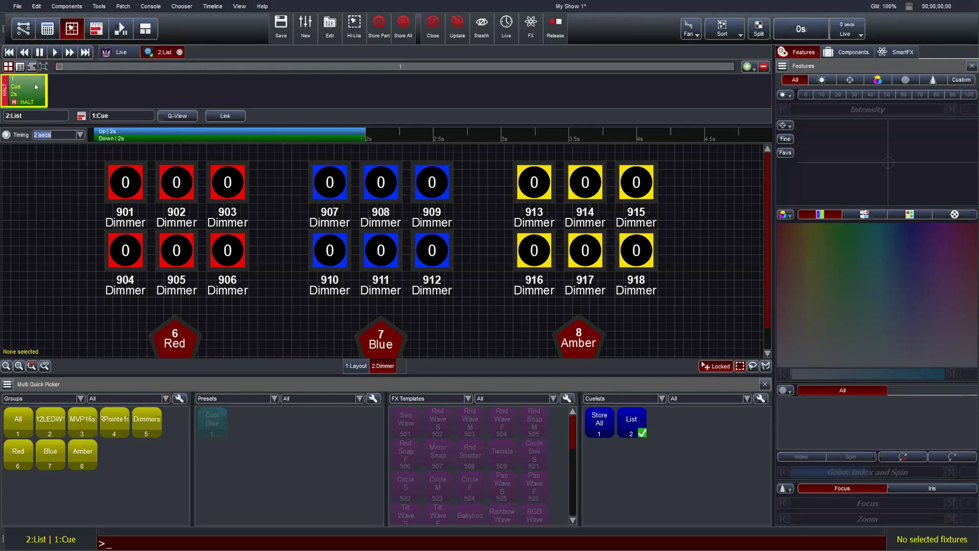
{"action": "left_click", "coordinate": [353, 366]}
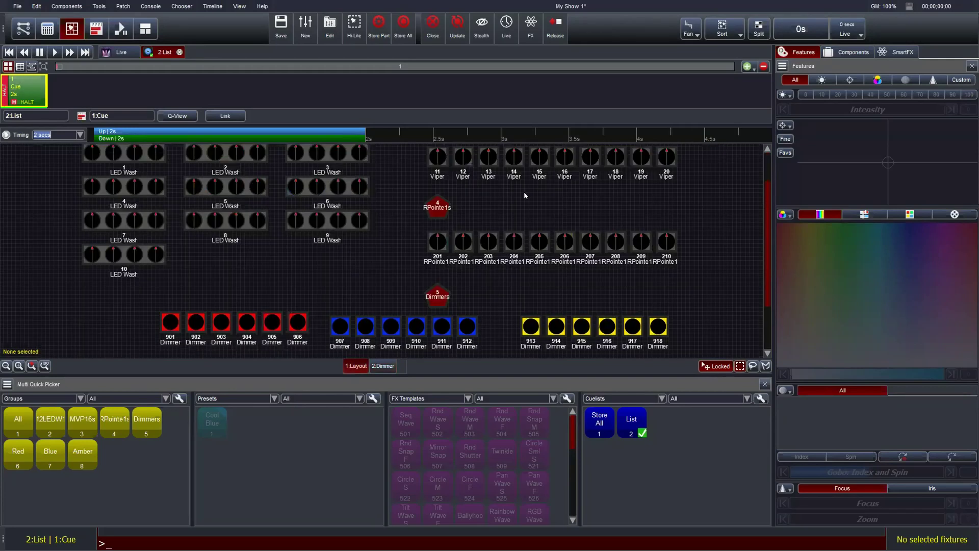
{"action": "scroll", "coordinate": [760, 178], "scroll_direction": "up", "scroll_amount": 2}
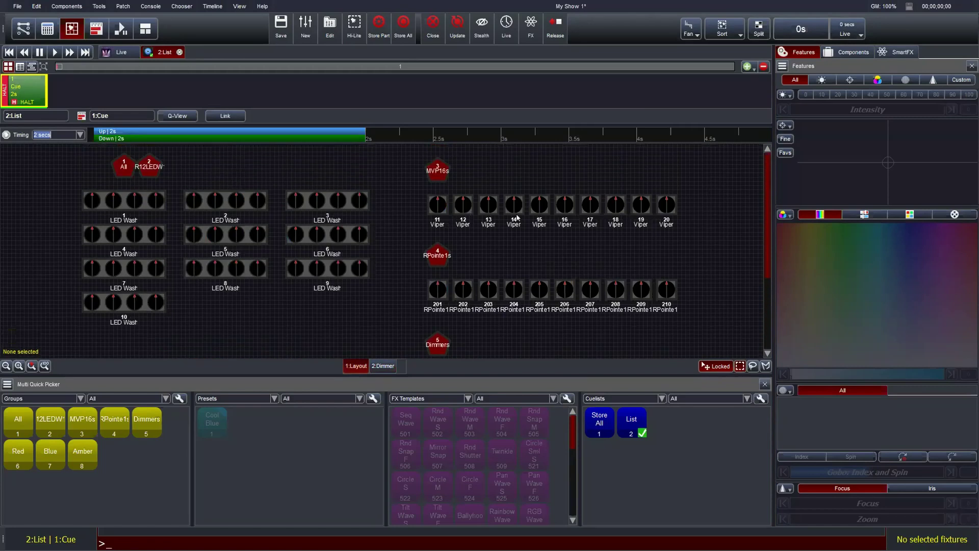
Step: Select the MVP16s group and bring Vipers 11–20 to 100% intensity in the new cuelist's first cue
{"action": "left_click", "coordinate": [436, 173]}
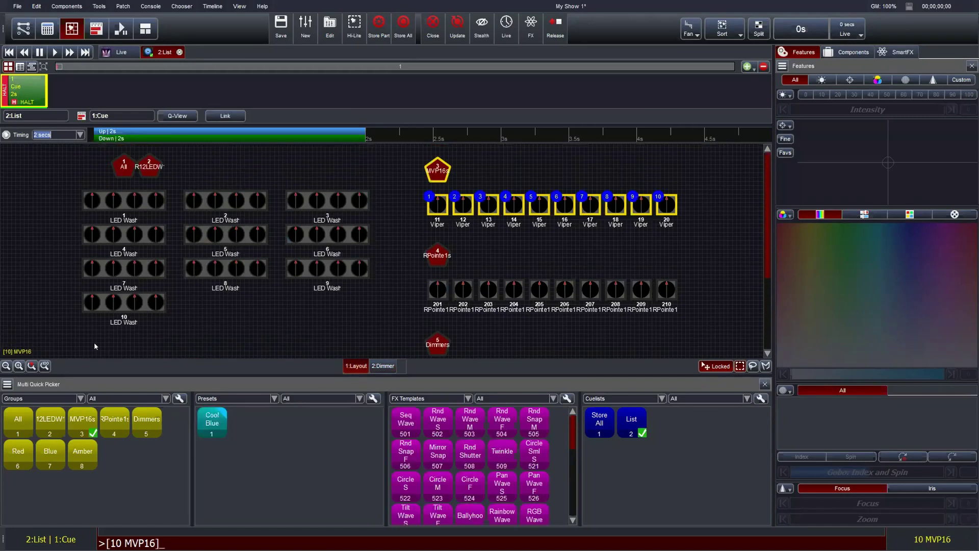
{"action": "left_click", "coordinate": [32, 366]}
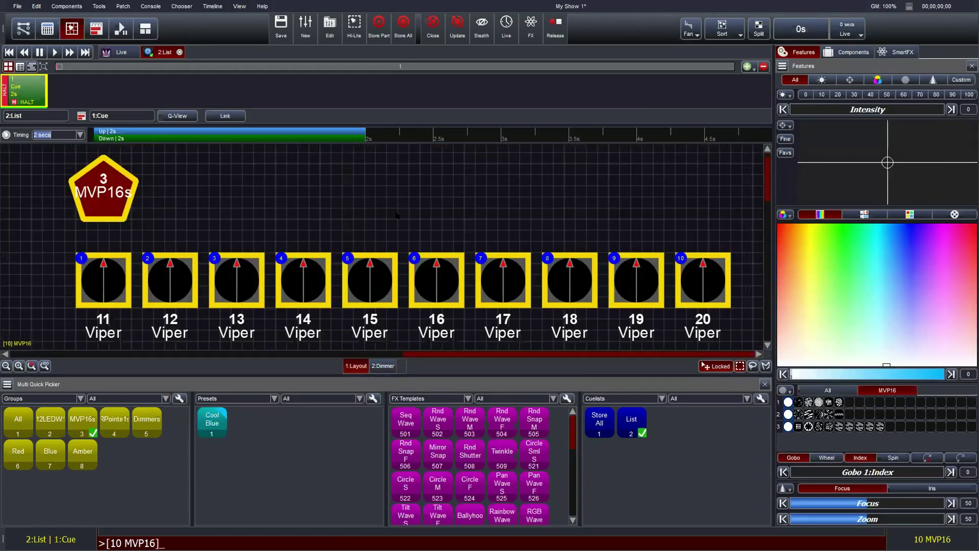
{"action": "left_click", "coordinate": [32, 366]}
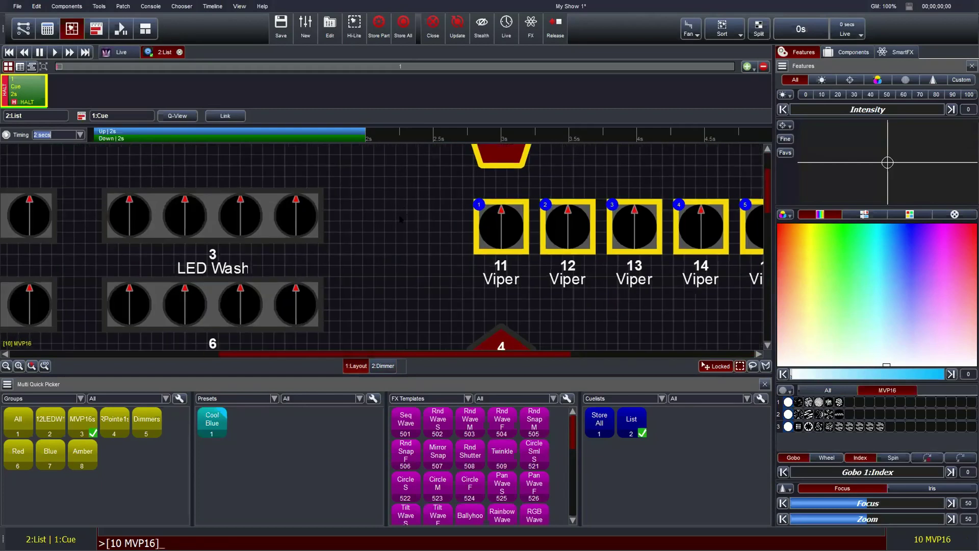
{"action": "left_click", "coordinate": [32, 365]}
{"action": "left_click", "coordinate": [32, 366]}
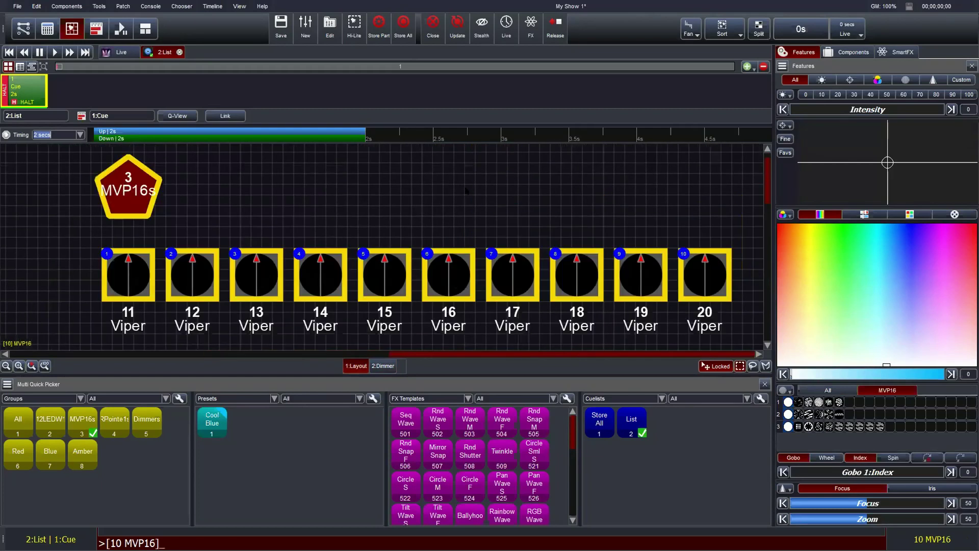
{"action": "left_click", "coordinate": [441, 211]}
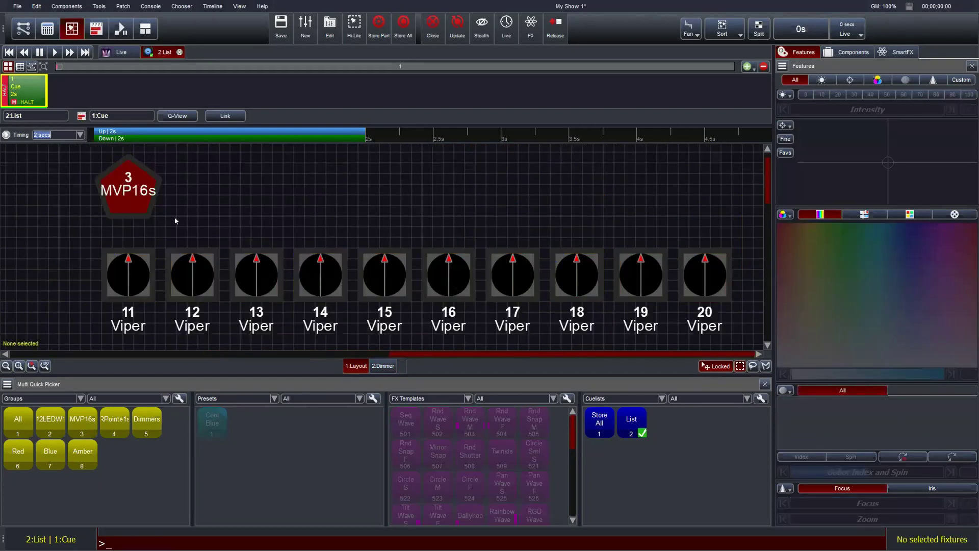
{"action": "left_click", "coordinate": [132, 208]}
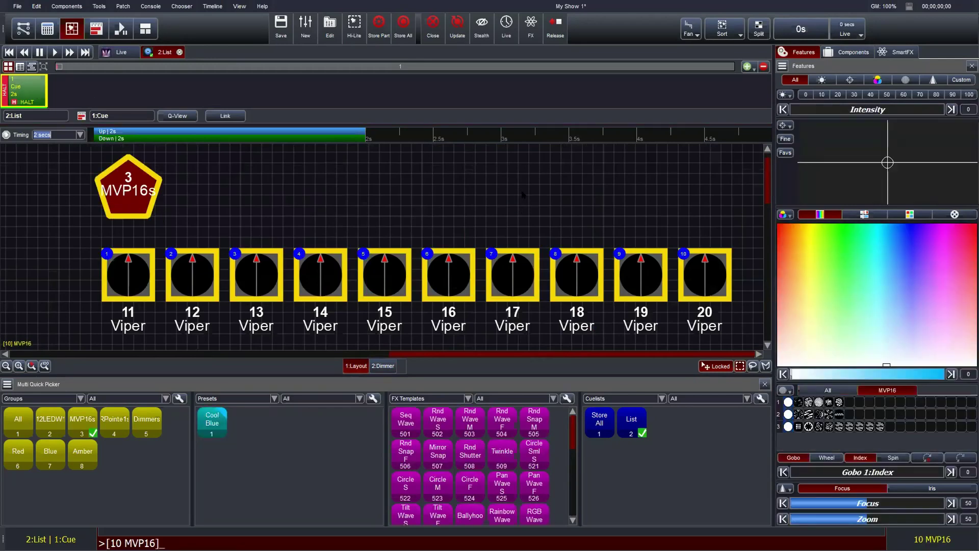
{"action": "left_click", "coordinate": [796, 109]}
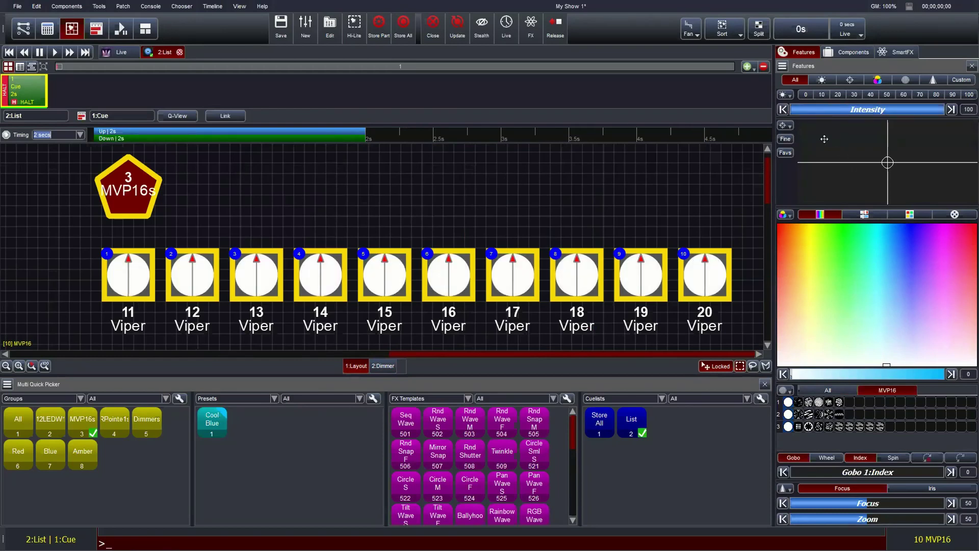
Step: Try pan and tilt changes on Vipers 11–20, ending at about 33603 and 22898 DMX, and clear their position values
{"action": "left_click", "coordinate": [849, 80]}
{"action": "left_click_drag", "start_coordinate": [782, 155], "coordinate": [783, 184]}
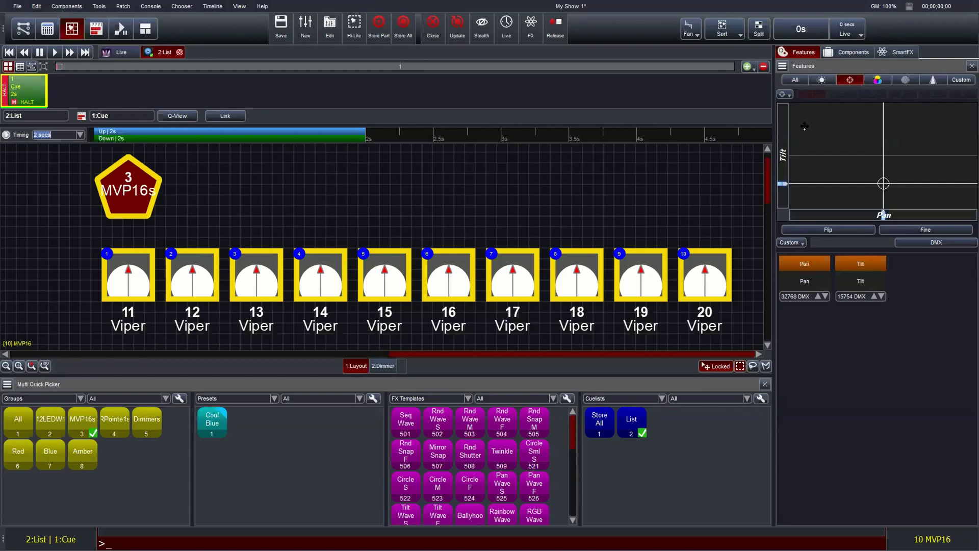
{"action": "left_click", "coordinate": [800, 80]}
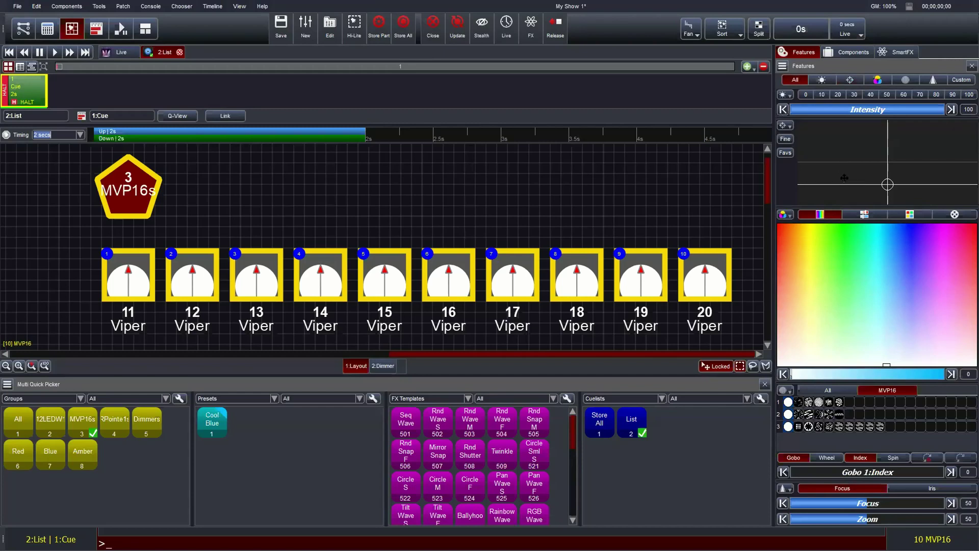
{"action": "mouse_move", "coordinate": [884, 178]}
{"action": "left_mouse_down"}
{"action": "mouse_move", "coordinate": [886, 159]}
{"action": "mouse_move", "coordinate": [885, 176]}
{"action": "left_mouse_up"}
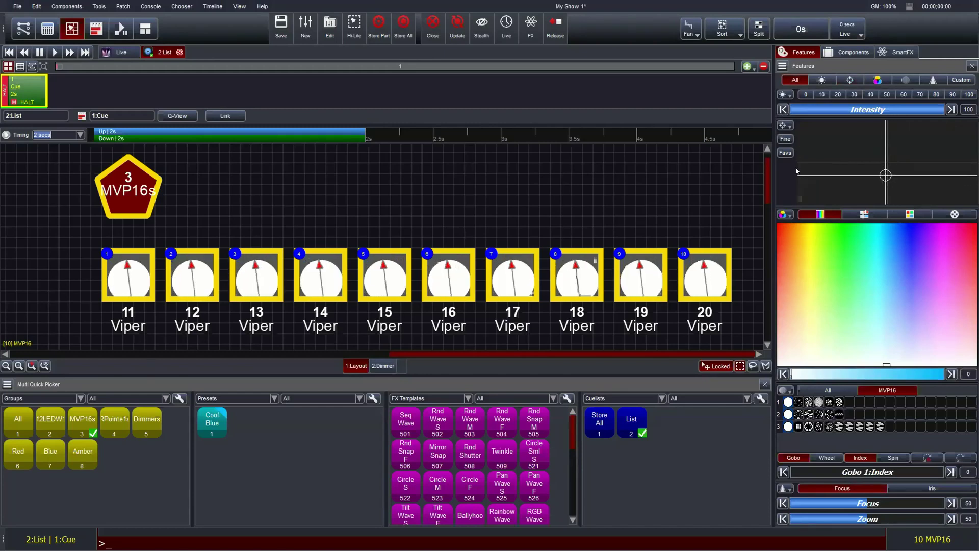
{"action": "left_click", "coordinate": [849, 80]}
{"action": "left_click", "coordinate": [783, 94]}
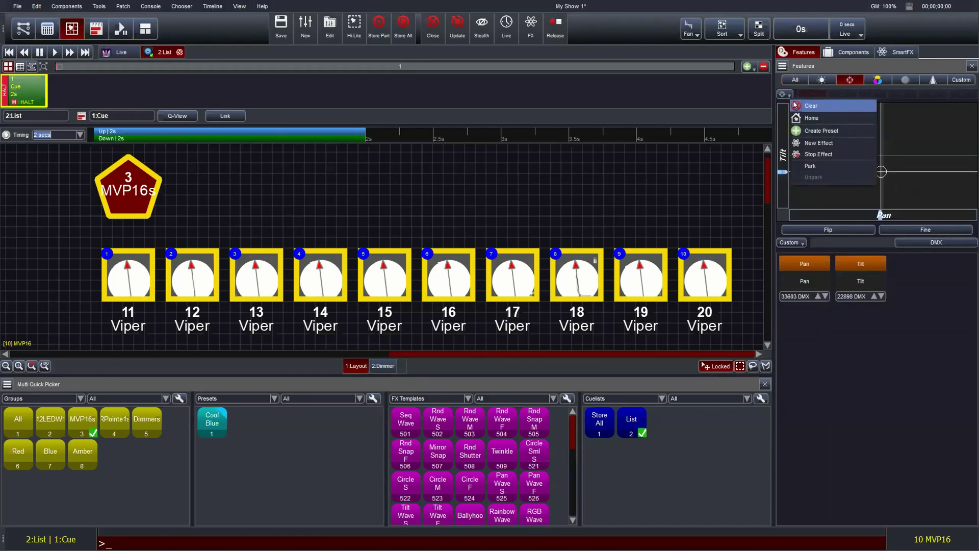
{"action": "left_click", "coordinate": [795, 106]}
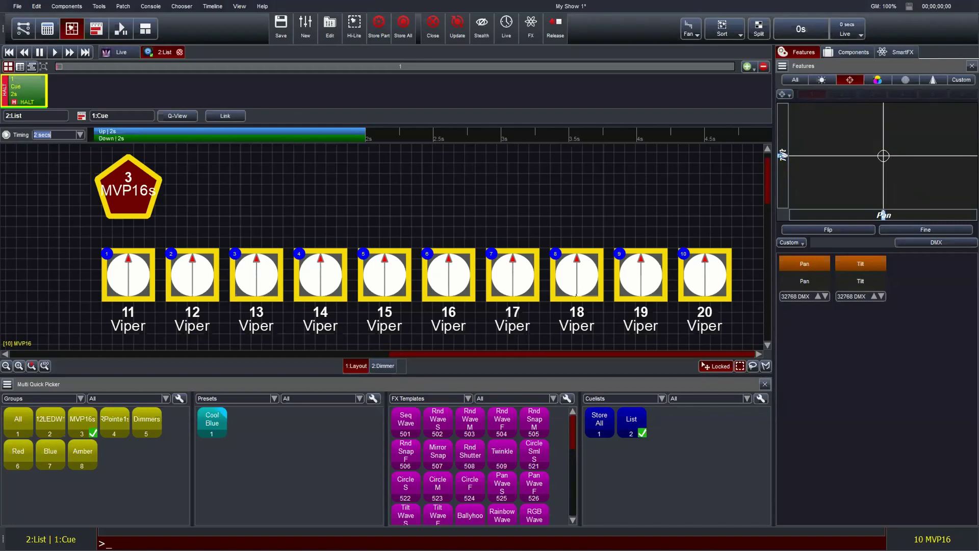
Step: Set the tilt of Vipers 11–20 to about 13864 DMX in cue 1, and add a second cue with the fixtures in full red
{"action": "left_click_drag", "start_coordinate": [783, 155], "coordinate": [783, 186]}
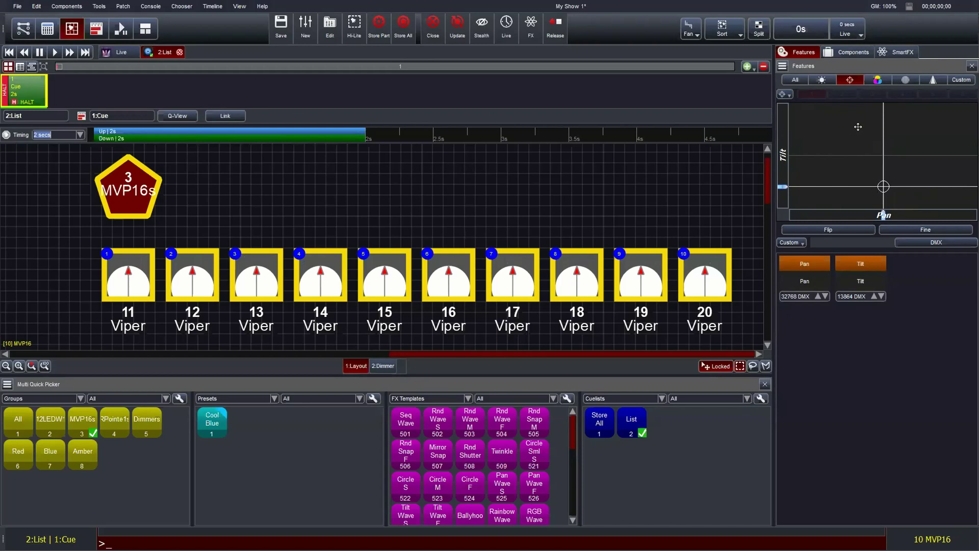
{"action": "left_click", "coordinate": [795, 79]}
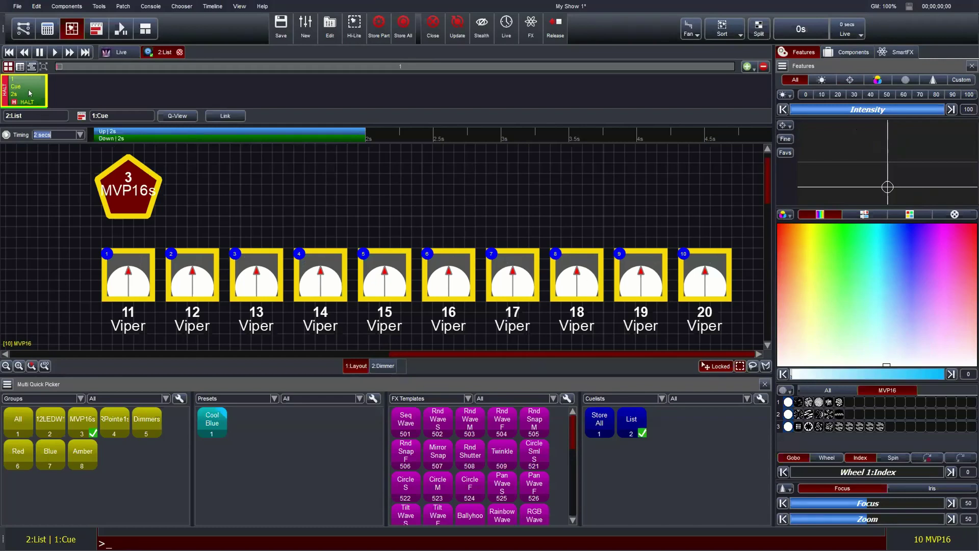
{"action": "left_click", "coordinate": [747, 67]}
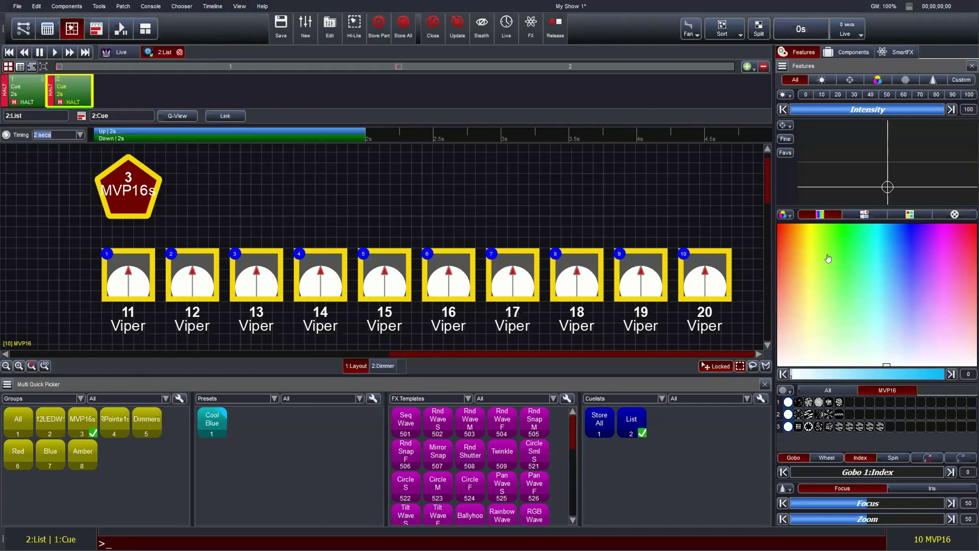
{"action": "left_click_drag", "start_coordinate": [828, 259], "coordinate": [429, 144]}
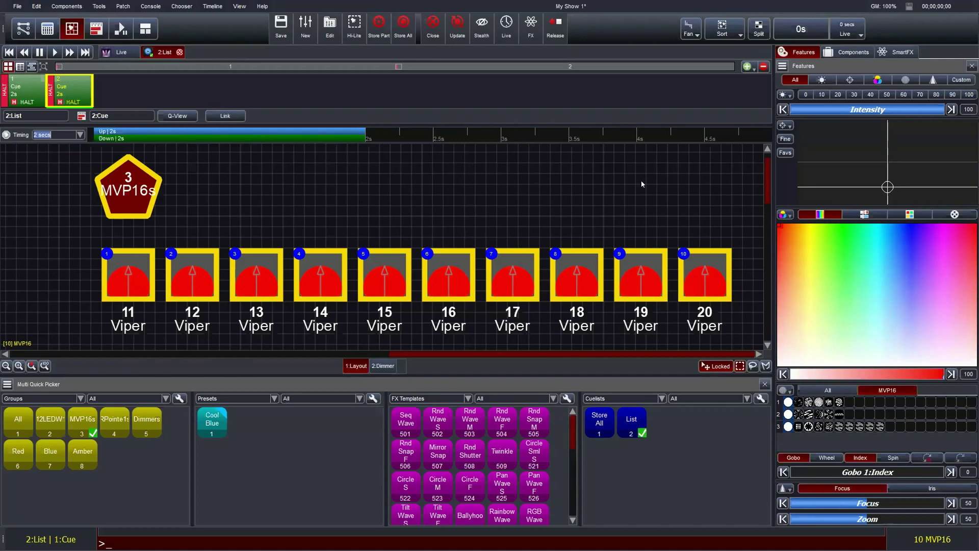
Step: Add a third cue with Vipers 11–20 tilted to about 55768 DMX and coloured fully saturated magenta
{"action": "left_click", "coordinate": [746, 67]}
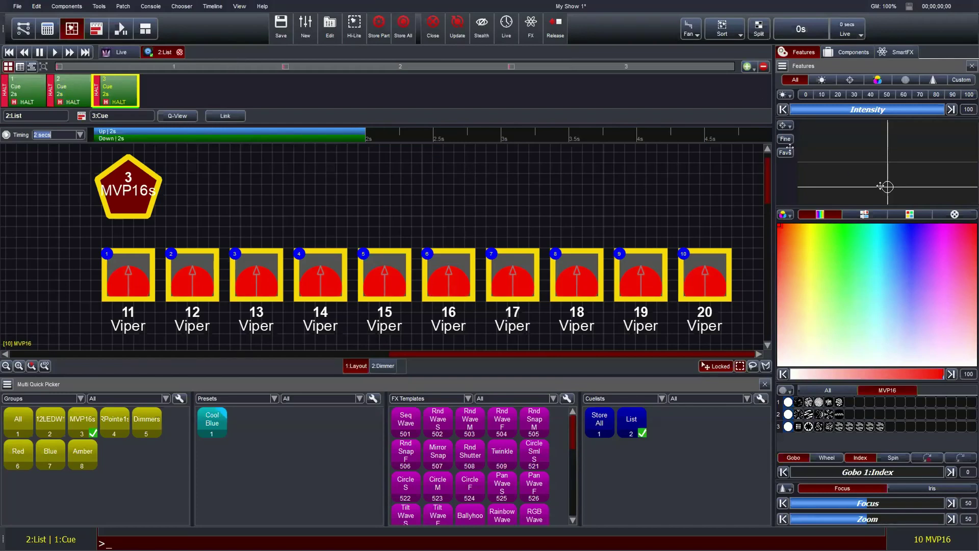
{"action": "left_click", "coordinate": [849, 79]}
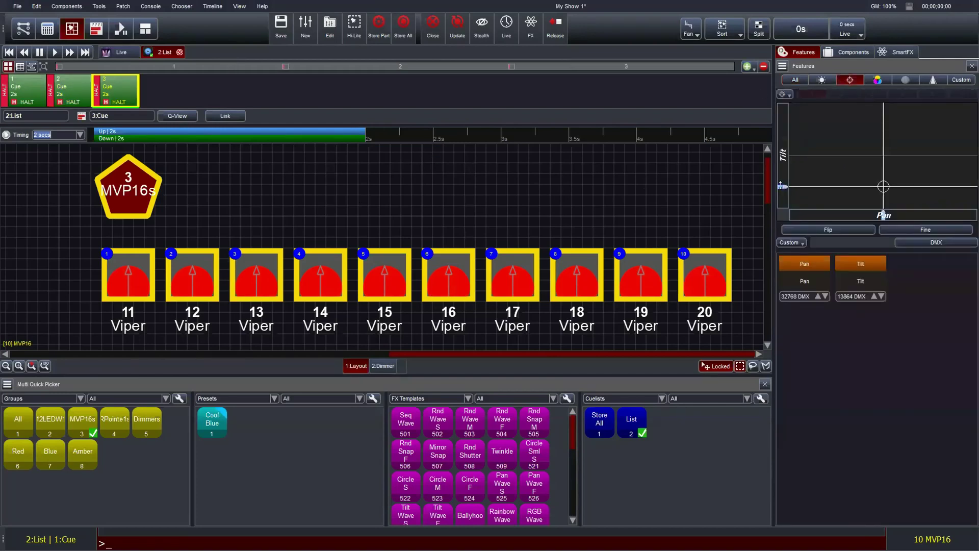
{"action": "left_click_drag", "start_coordinate": [780, 187], "coordinate": [782, 119]}
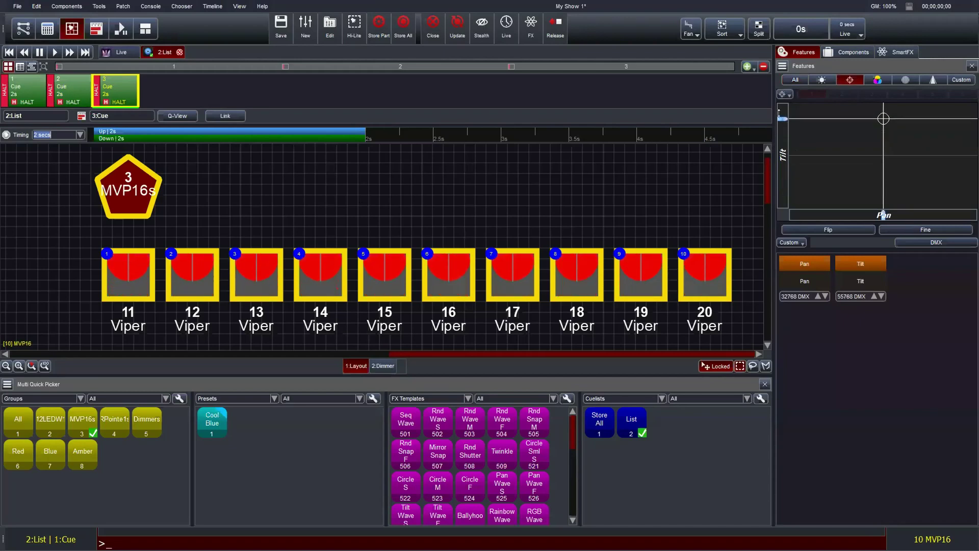
{"action": "left_click", "coordinate": [789, 80]}
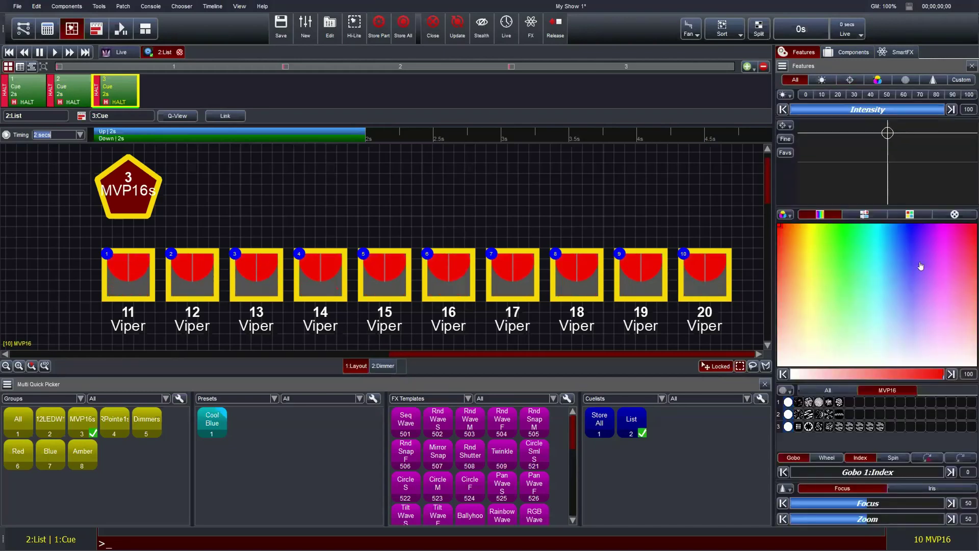
{"action": "left_click", "coordinate": [947, 224]}
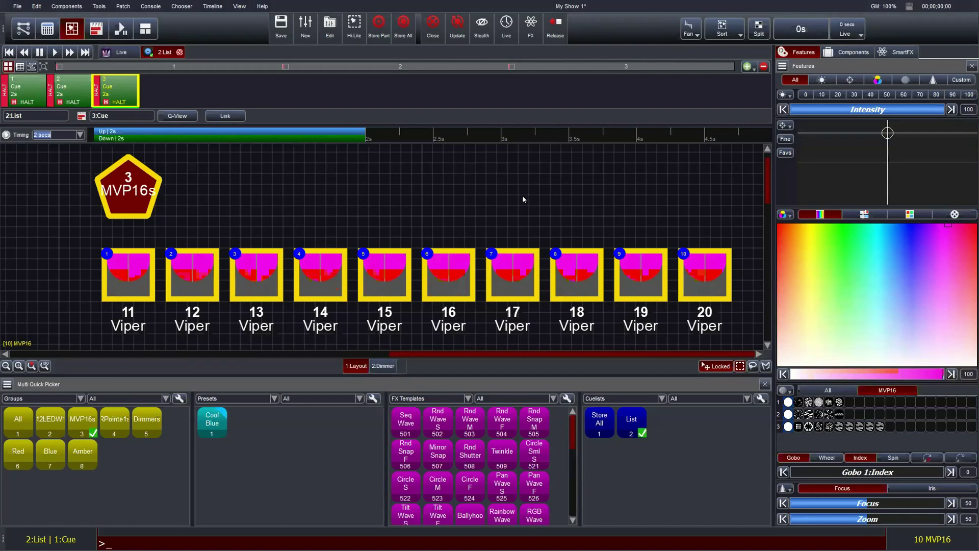
Step: Add a fourth cue that takes Vipers 11–20 down to zero intensity, and deselect the fixtures
{"action": "left_click", "coordinate": [747, 66]}
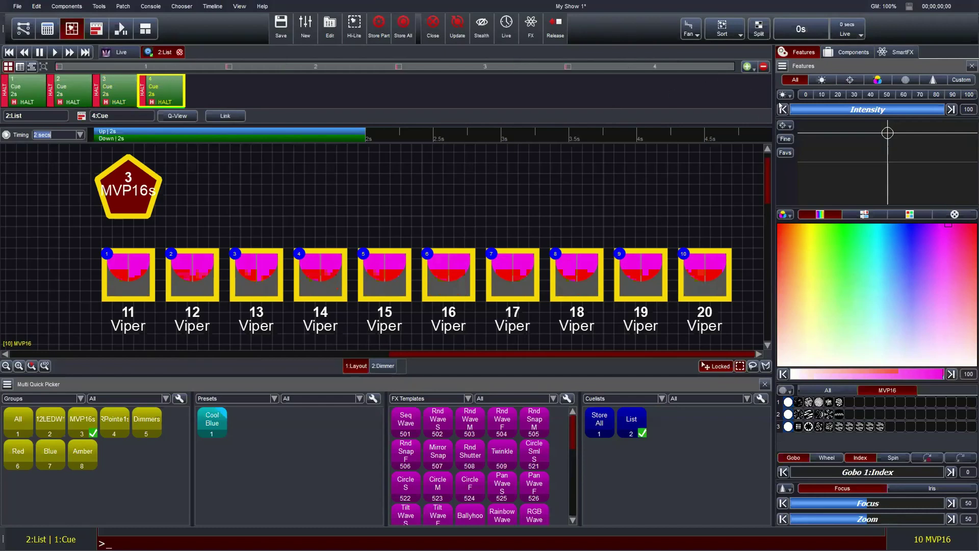
{"action": "left_click", "coordinate": [515, 209]}
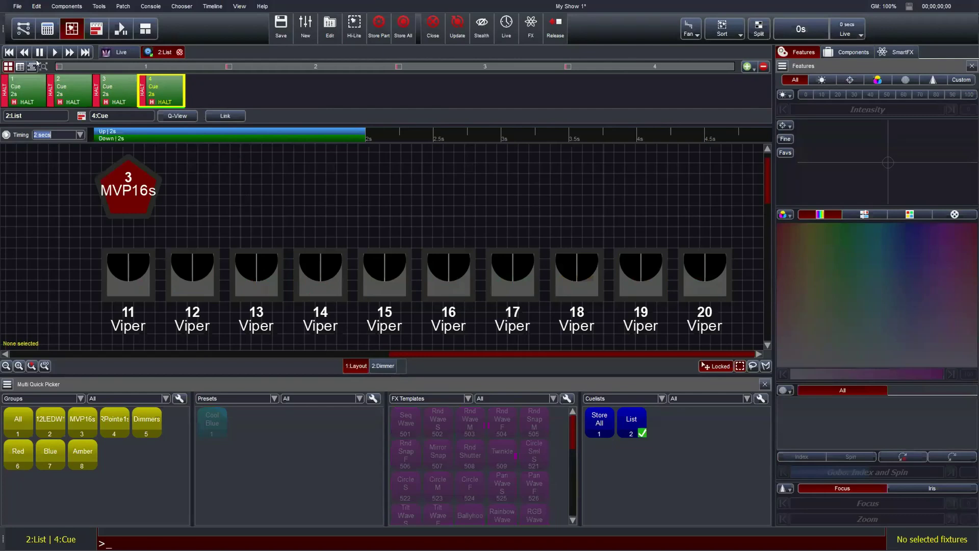
Step: Return to the start of the cuelist and play cues 1 to 4 in sequence on the layout
{"action": "left_click", "coordinate": [9, 52]}
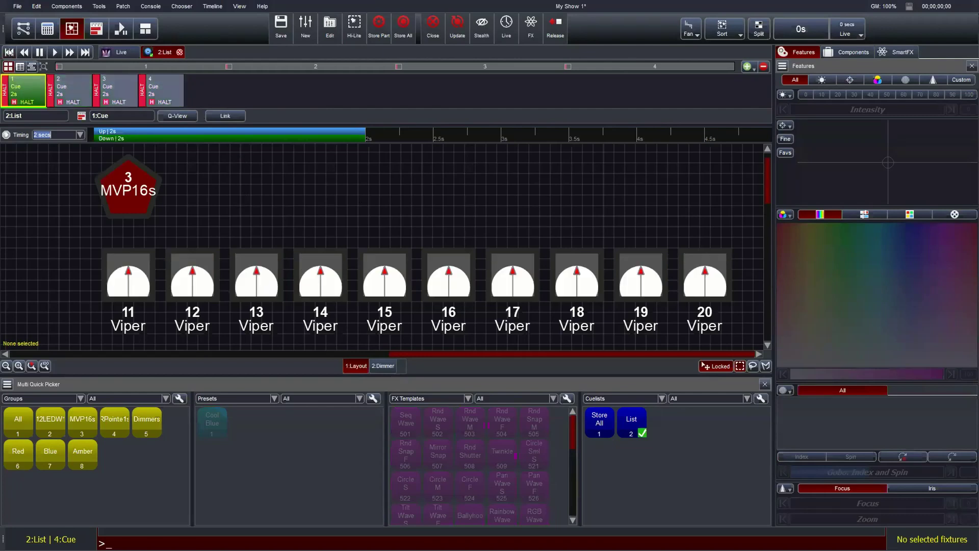
{"action": "left_click", "coordinate": [9, 52]}
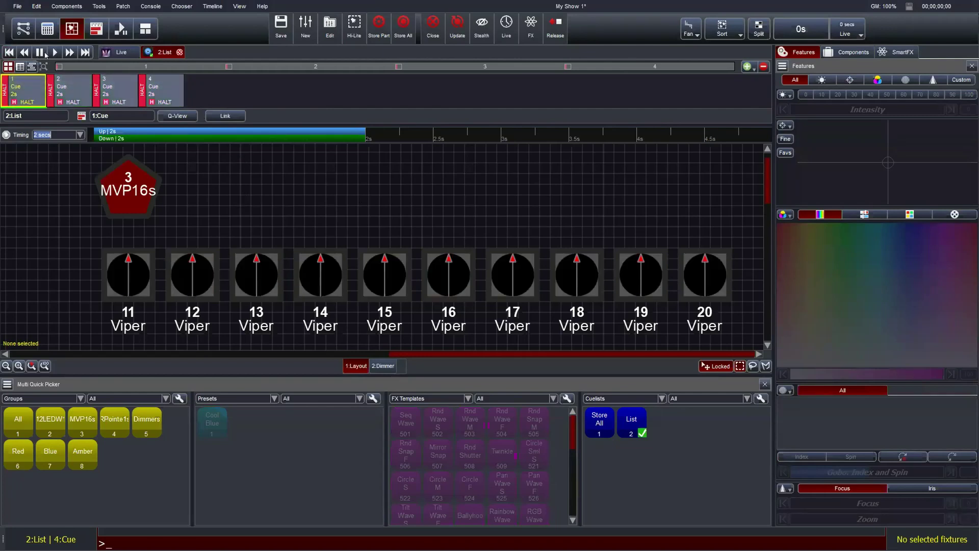
{"action": "left_click", "coordinate": [54, 53]}
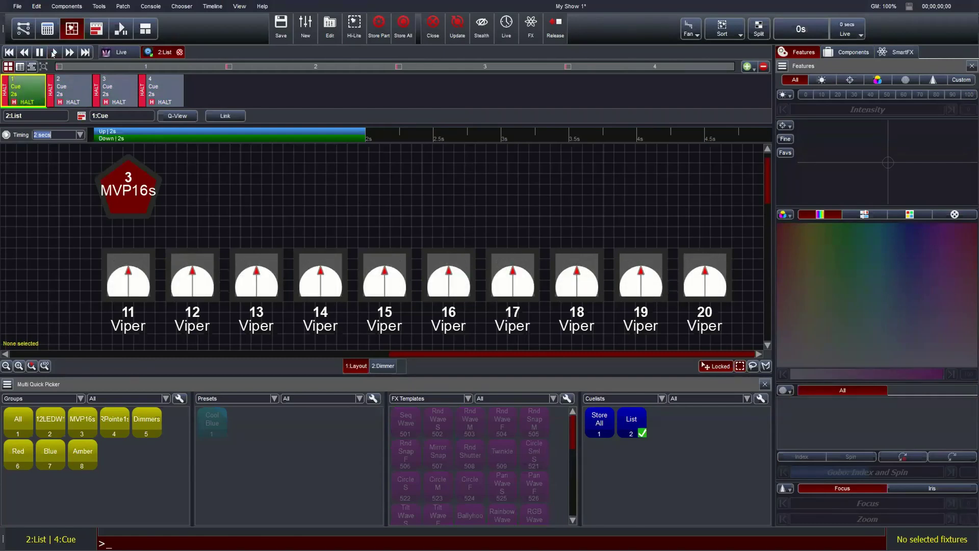
{"action": "left_click", "coordinate": [54, 53]}
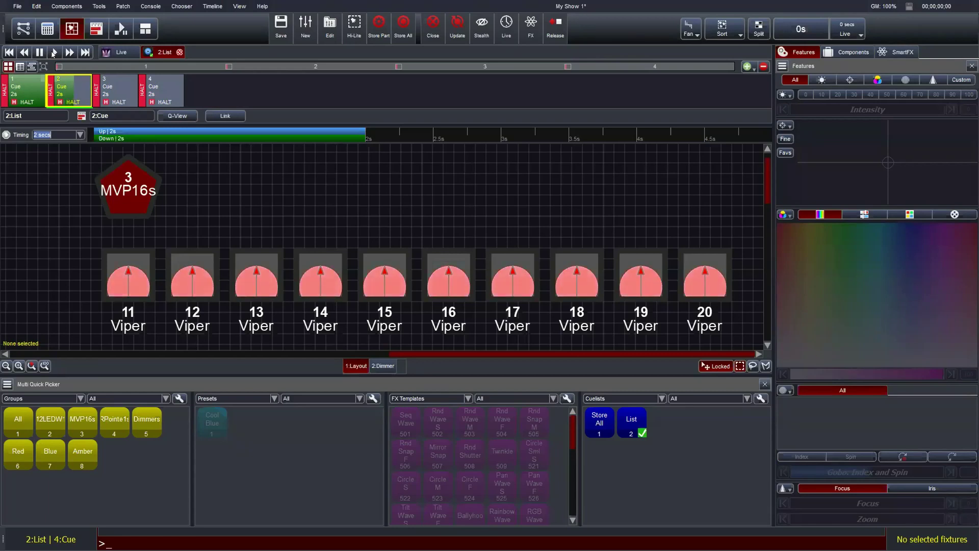
{"action": "left_click", "coordinate": [53, 52]}
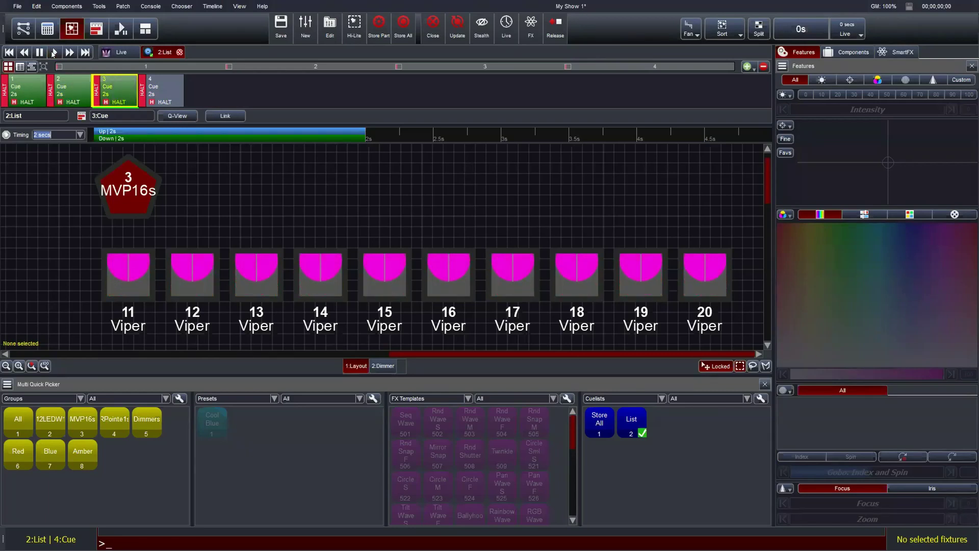
{"action": "left_click", "coordinate": [53, 52]}
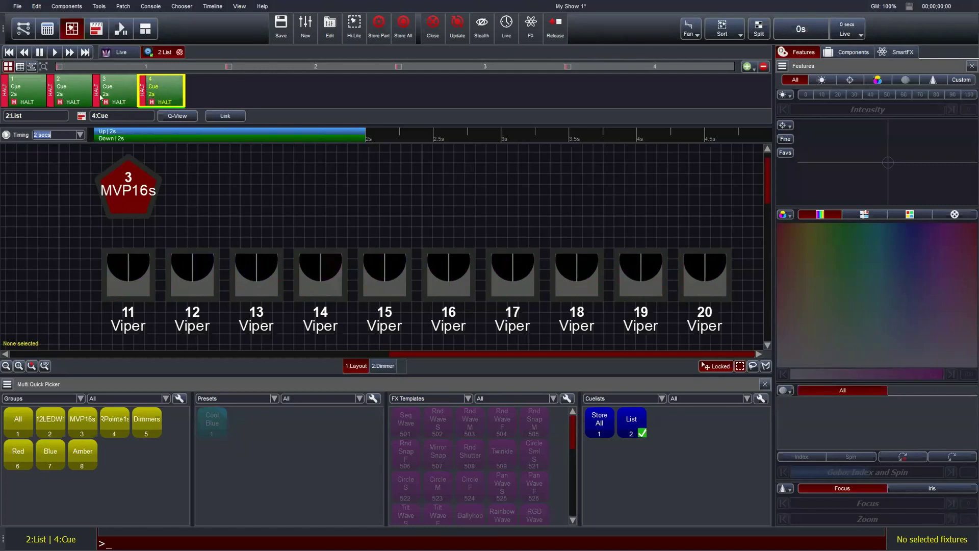
Step: Set the fade time of cue 2 to 4 s and play on into cue 3
{"action": "left_click", "coordinate": [10, 52]}
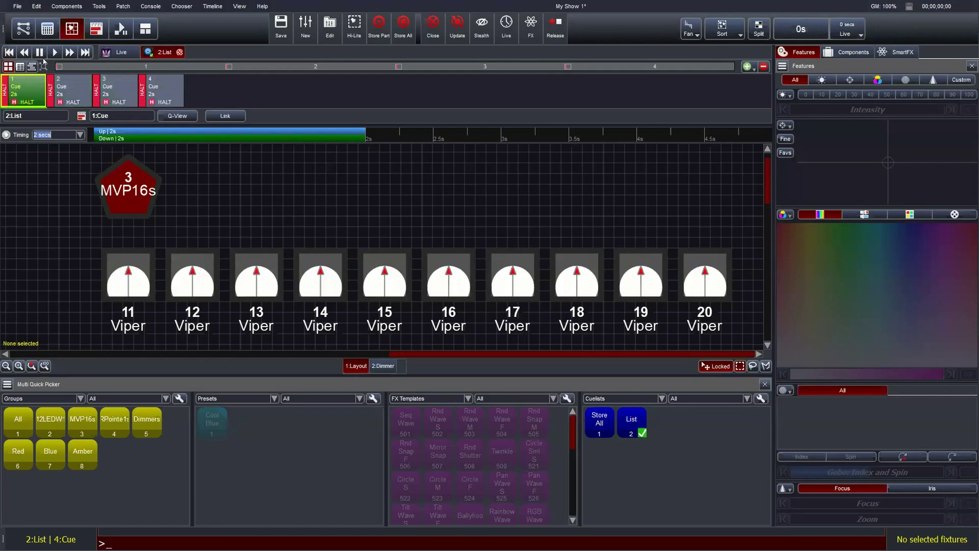
{"action": "left_click", "coordinate": [68, 82]}
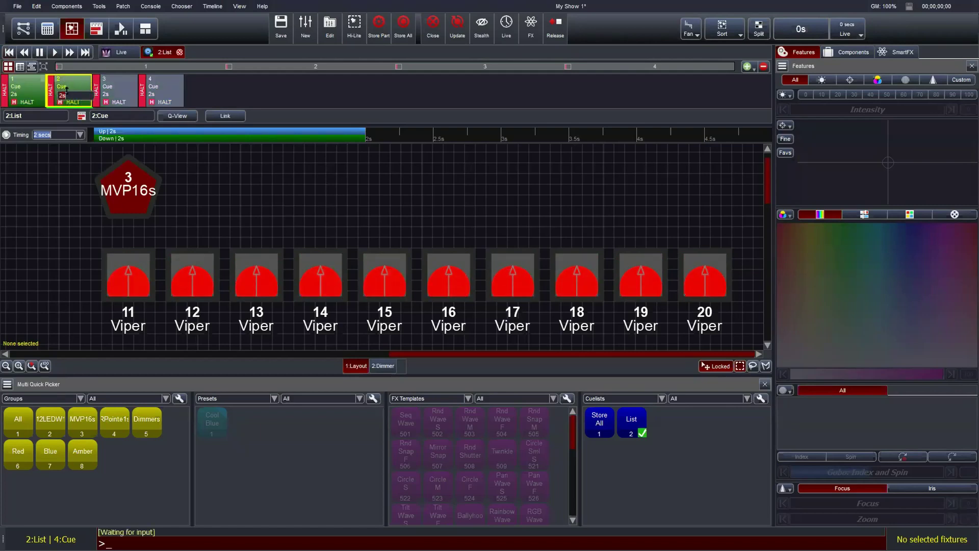
{"action": "type", "text": "4"}
{"action": "key", "text": "Return"}
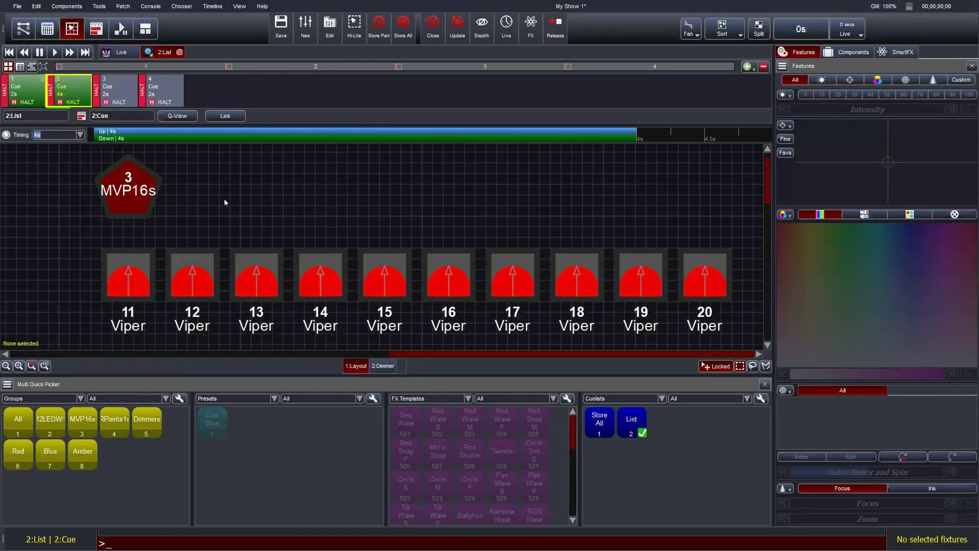
{"action": "left_click", "coordinate": [55, 52]}
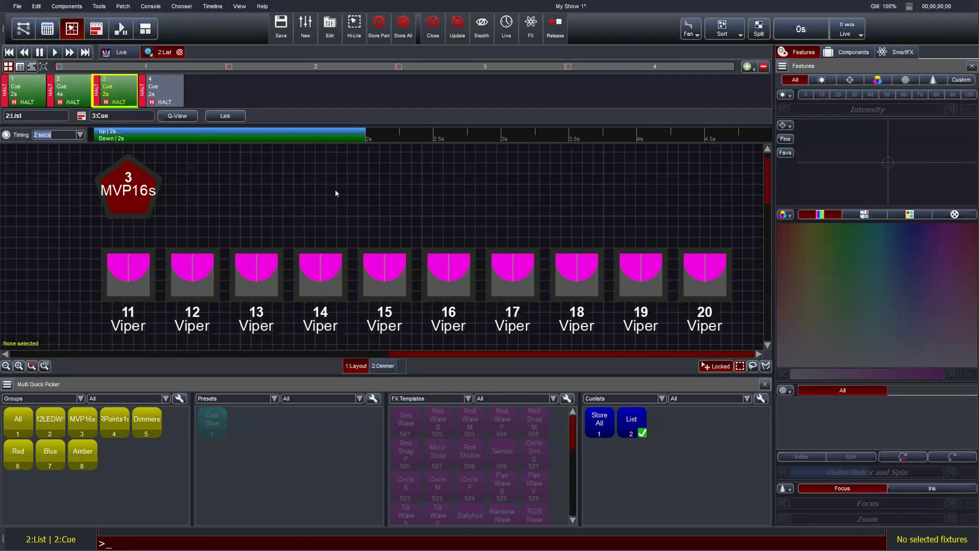
Step: Show the cuelist's timeline fitted to all four cues, and play cues 1 and 2 from the start
{"action": "left_click", "coordinate": [94, 29]}
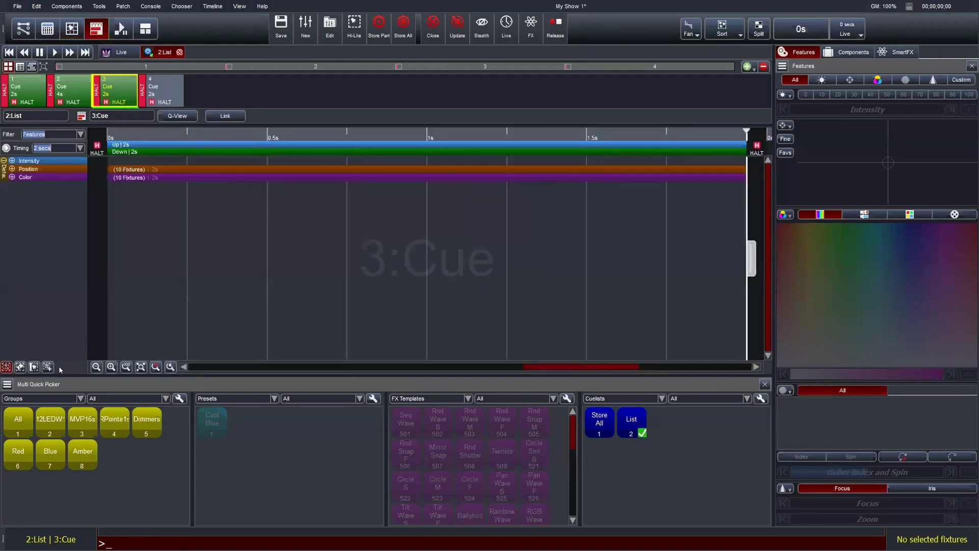
{"action": "left_click", "coordinate": [140, 367]}
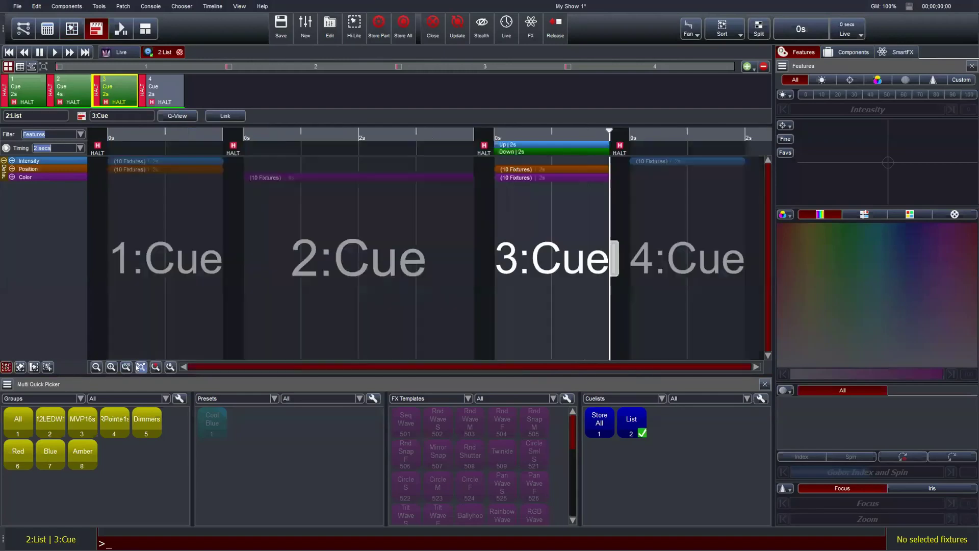
{"action": "left_click", "coordinate": [9, 52]}
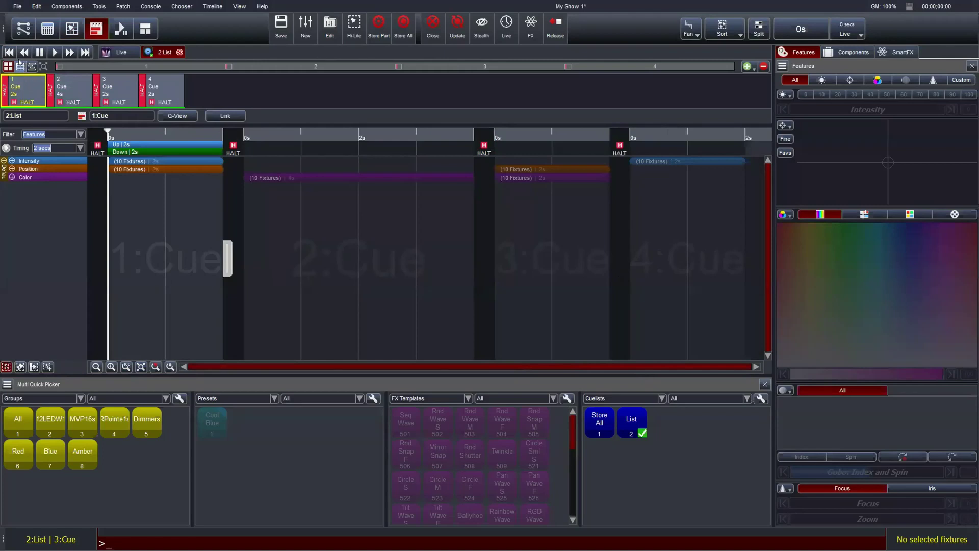
{"action": "left_click", "coordinate": [54, 51]}
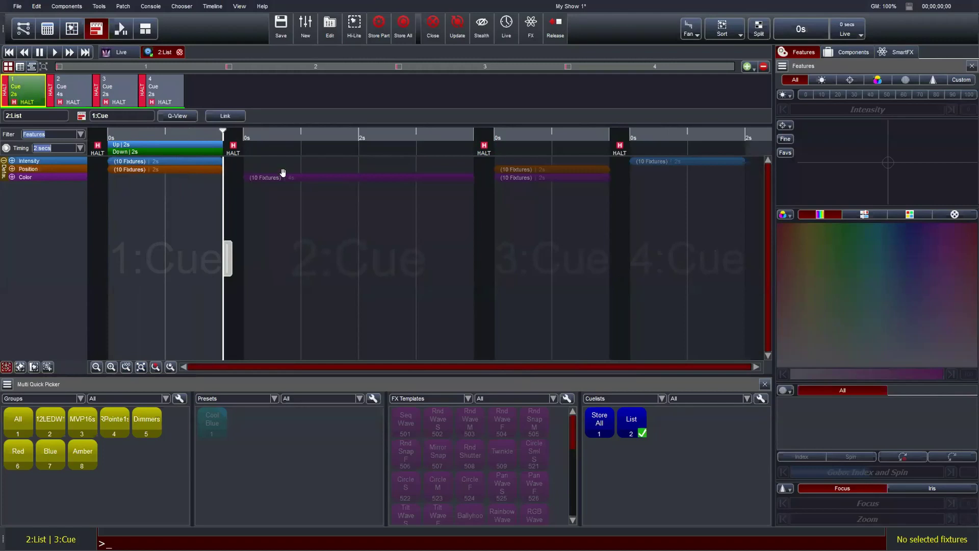
{"action": "left_click", "coordinate": [50, 52]}
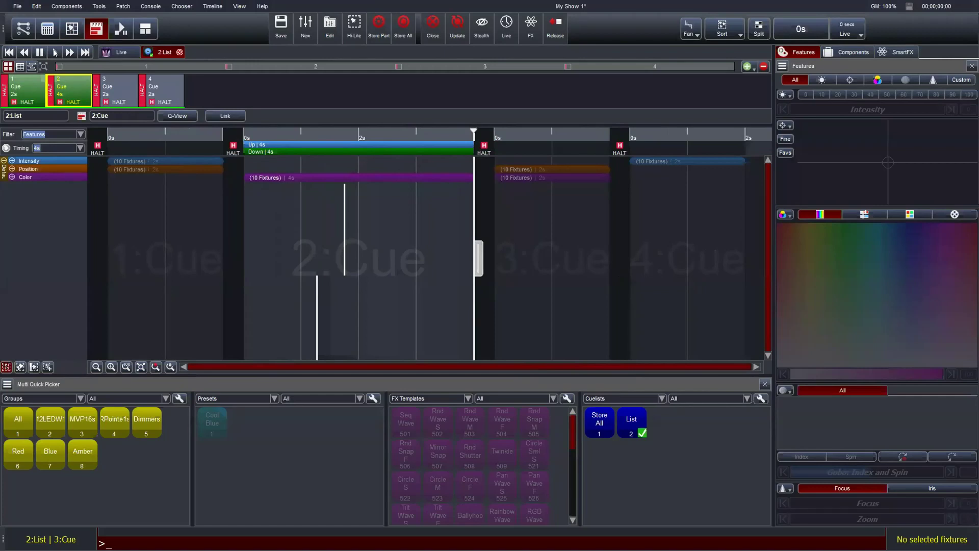
Step: Shift cue 1's position event to start at 2 s, after the intensity fade, and play the cue on the layout
{"action": "left_click", "coordinate": [24, 52]}
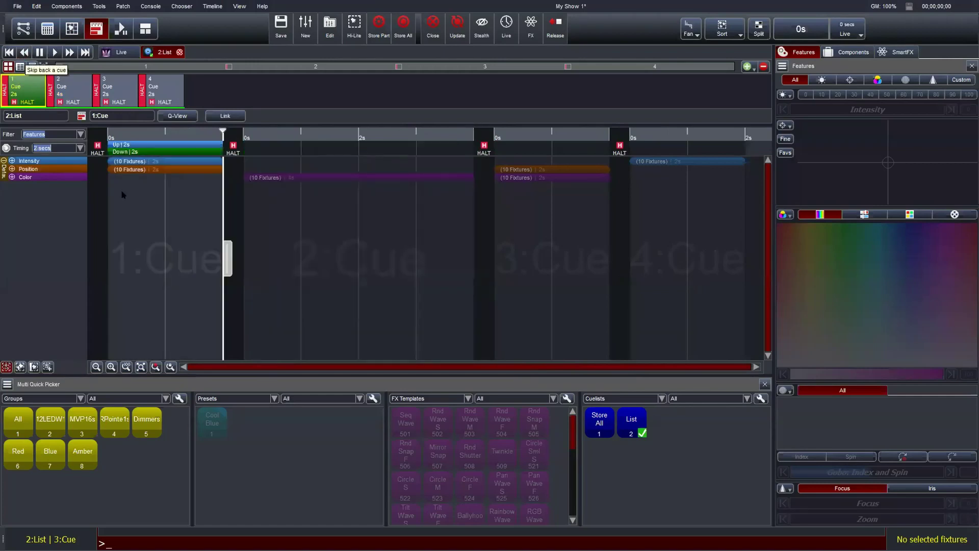
{"action": "mouse_move", "coordinate": [145, 169]}
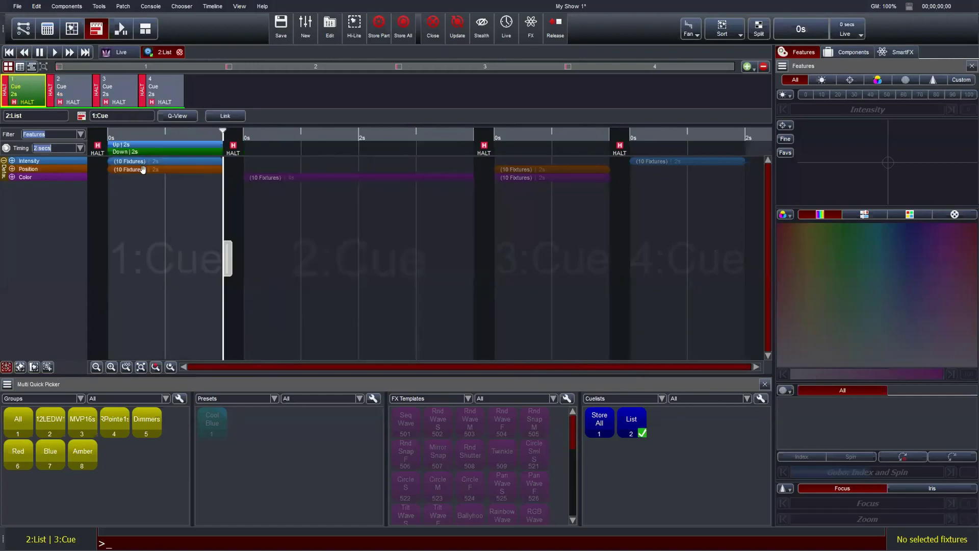
{"action": "left_click", "coordinate": [143, 170]}
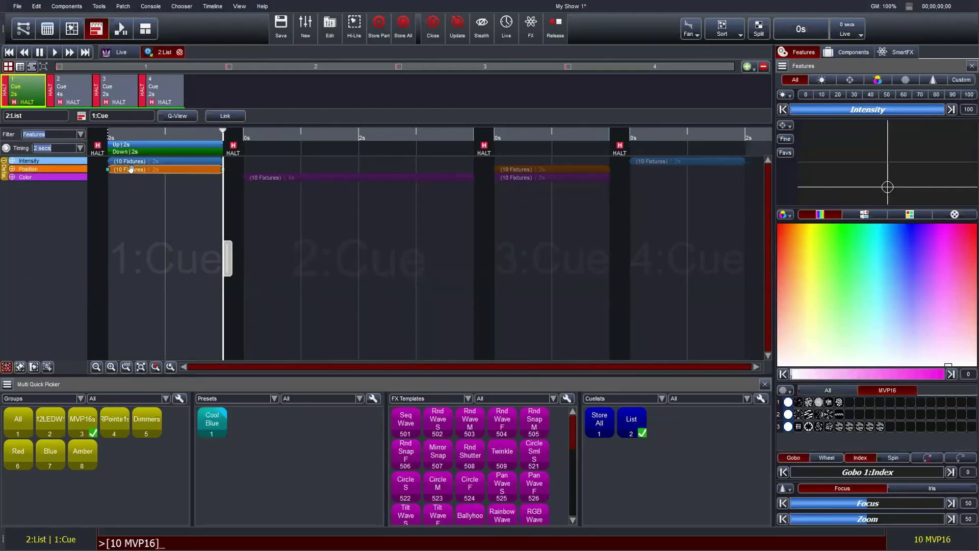
{"action": "left_click_drag", "start_coordinate": [126, 168], "coordinate": [250, 175]}
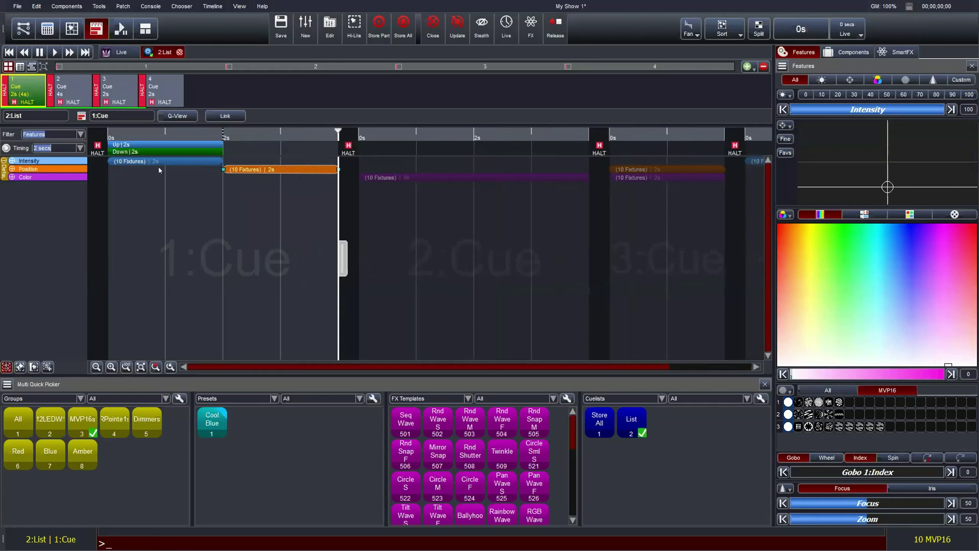
{"action": "left_click", "coordinate": [72, 28]}
{"action": "left_click", "coordinate": [53, 53]}
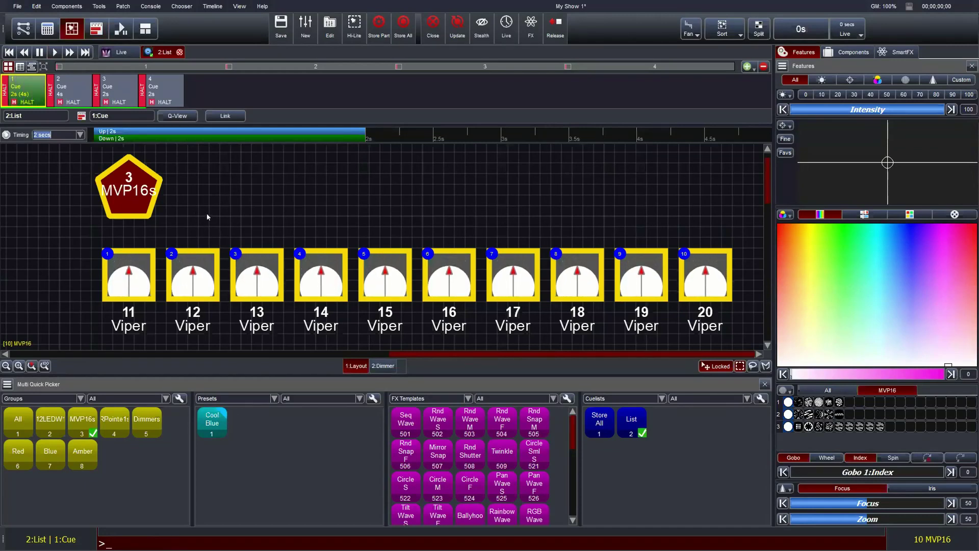
Step: Stretch cue 1 on the timeline to 8 s in total, with 4 s each for the intensity and position events
{"action": "left_click", "coordinate": [96, 29]}
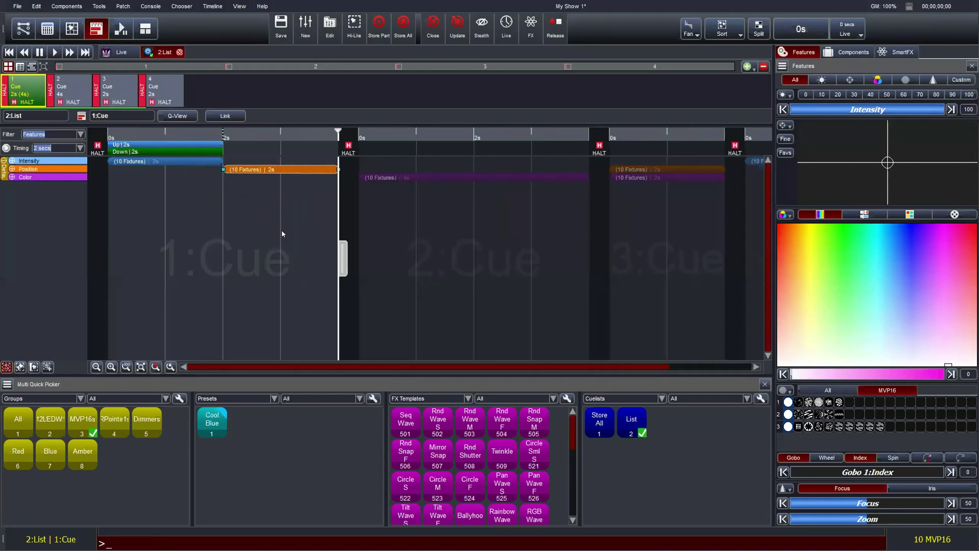
{"action": "left_click", "coordinate": [327, 244]}
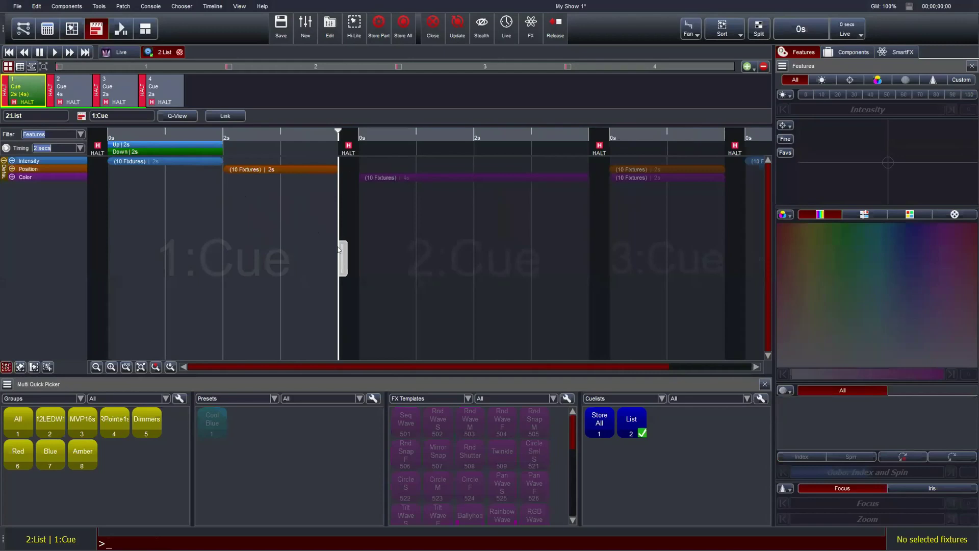
{"action": "left_click_drag", "start_coordinate": [343, 258], "coordinate": [500, 266]}
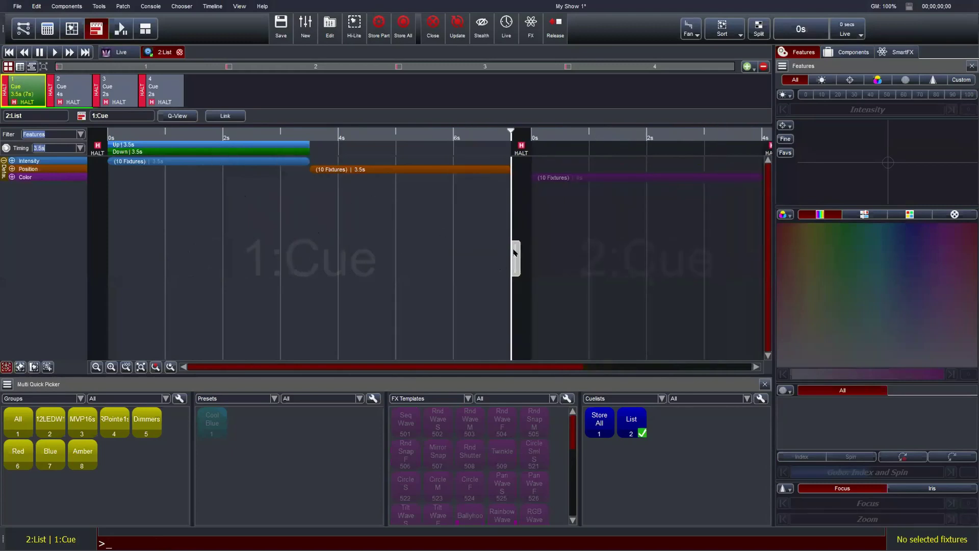
{"action": "left_click_drag", "start_coordinate": [516, 256], "coordinate": [542, 249]}
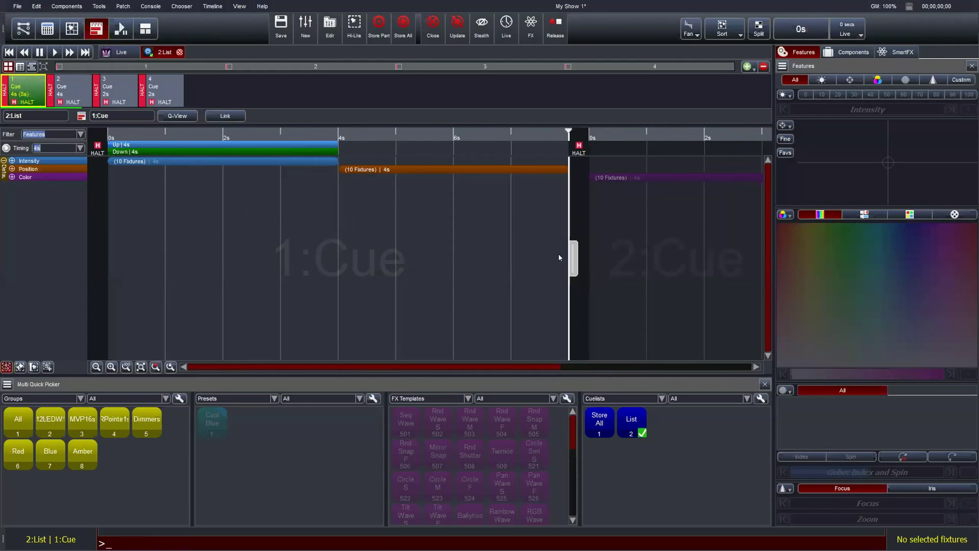
Step: Shorten cue 1 on the timeline to 4 s in total, and expand cue 2's color events into one row per Viper
{"action": "left_click_drag", "start_coordinate": [566, 252], "coordinate": [339, 258]}
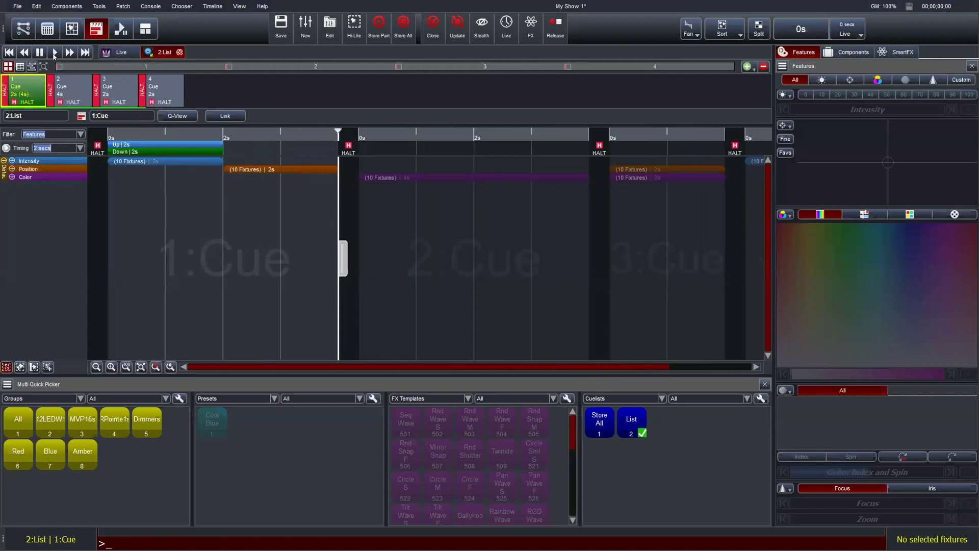
{"action": "left_click", "coordinate": [402, 233]}
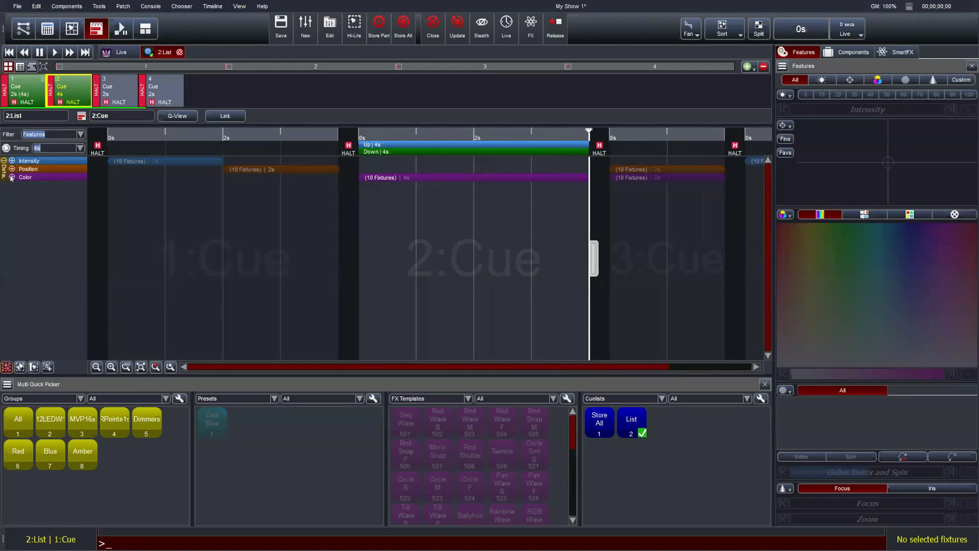
{"action": "left_click", "coordinate": [11, 177]}
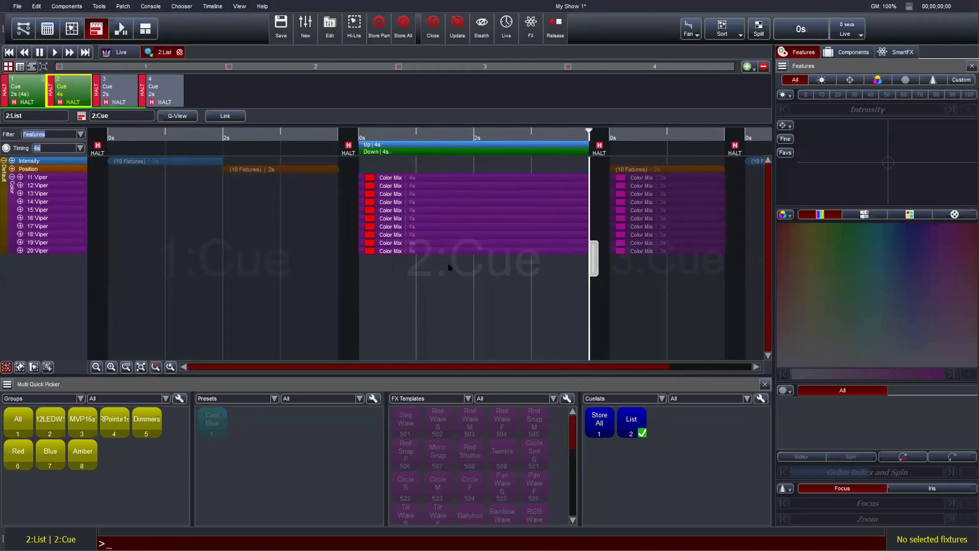
Step: Shorten all ten Color Mix events of cue 2 to 1 s and stagger them across the 4 s cue, from fixture 11 to fixture 20
{"action": "left_click_drag", "start_coordinate": [461, 166], "coordinate": [393, 251]}
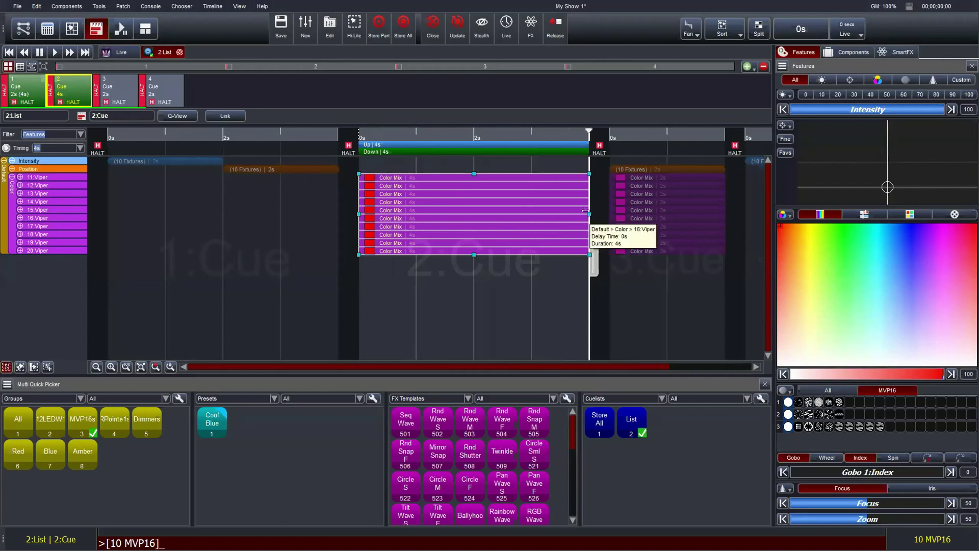
{"action": "left_click_drag", "start_coordinate": [584, 213], "coordinate": [473, 213]}
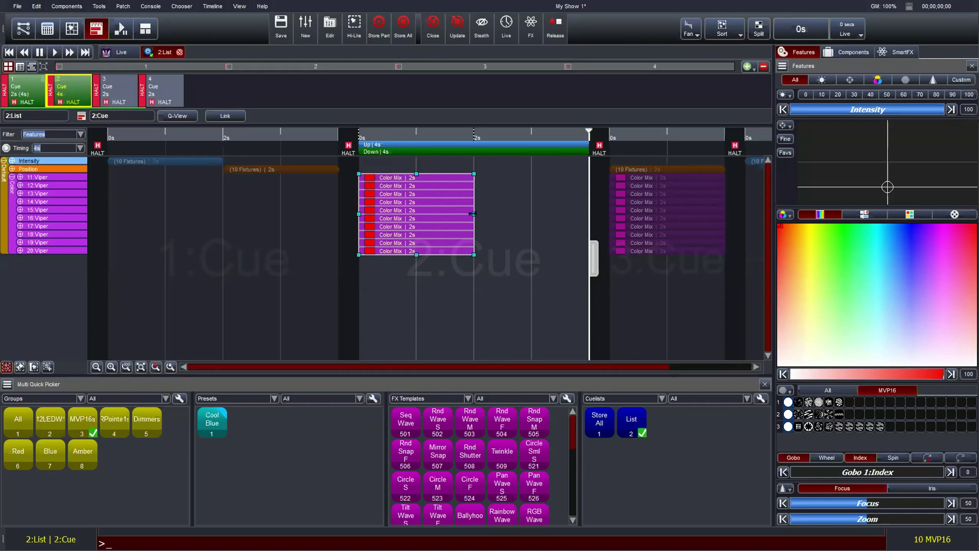
{"action": "left_click_drag", "start_coordinate": [406, 210], "coordinate": [410, 218]}
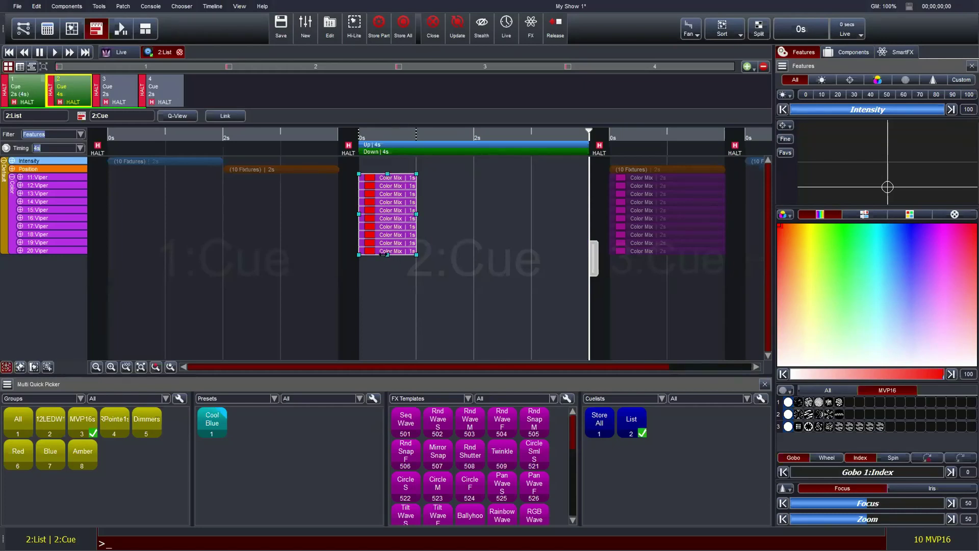
{"action": "left_click_drag", "start_coordinate": [383, 254], "coordinate": [557, 255]}
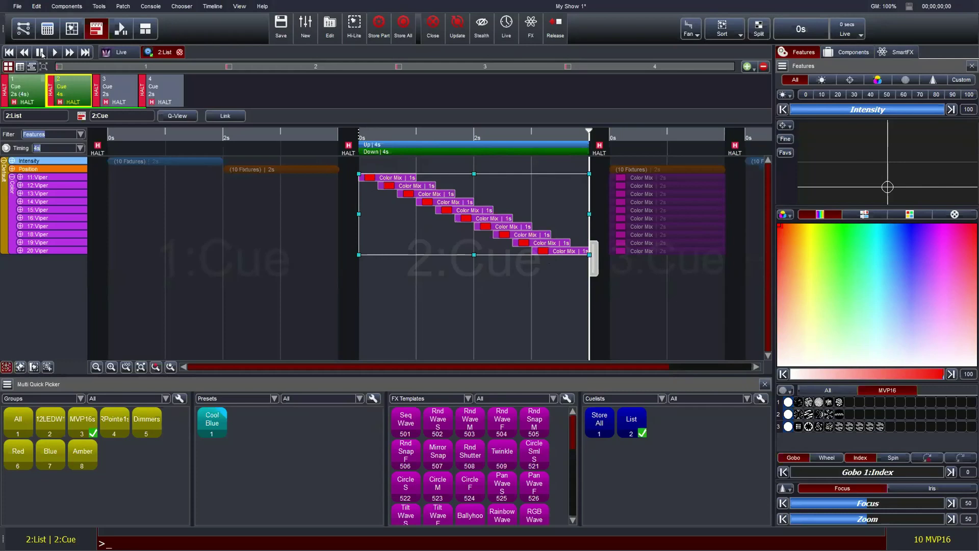
Step: Go back to cue 1, play cue 2 on the layout to watch the staggered color change, and return to the timeline
{"action": "left_click", "coordinate": [24, 52]}
{"action": "left_click", "coordinate": [71, 28]}
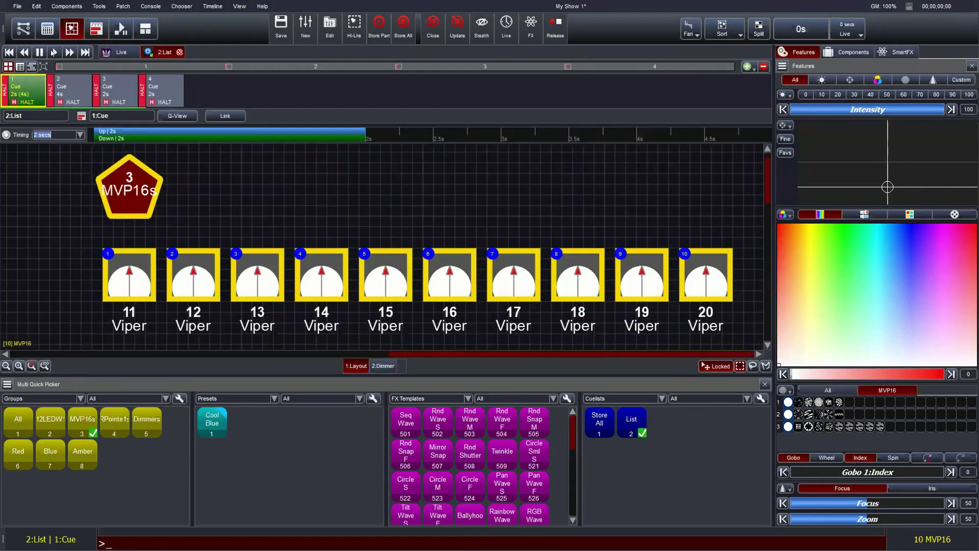
{"action": "left_click", "coordinate": [54, 52]}
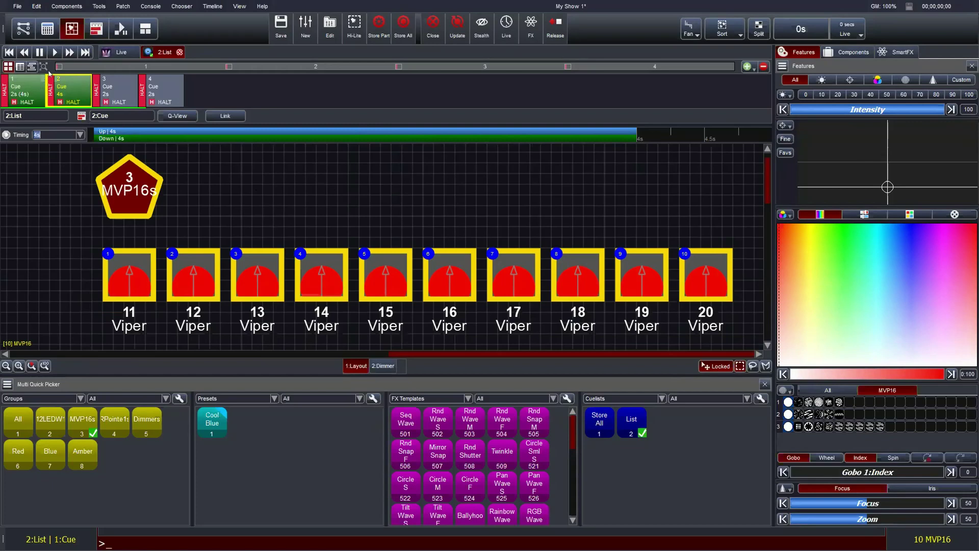
{"action": "left_click", "coordinate": [93, 30]}
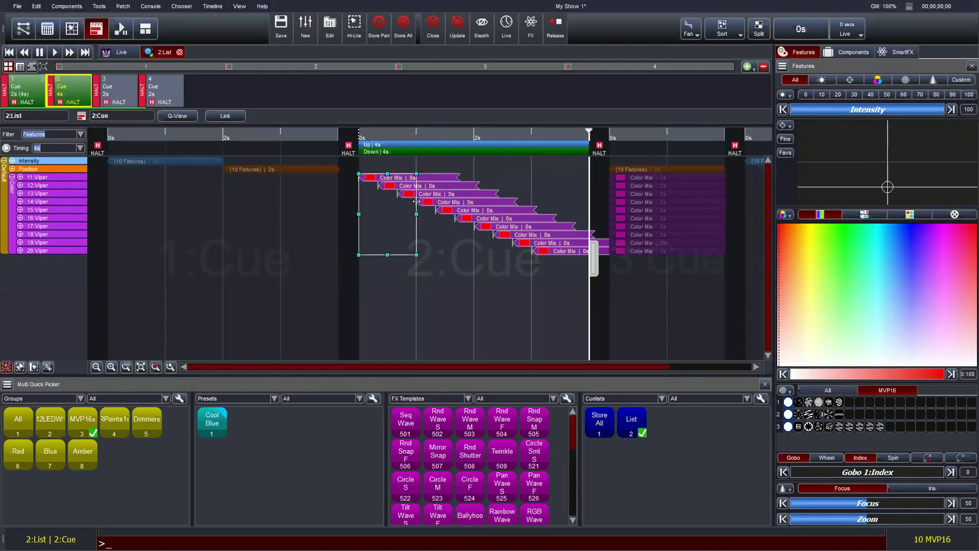
Step: Undo the staggering and shortening of cue 2's Color Mix events
{"action": "mouse_move", "coordinate": [579, 214]}
{"action": "left_mouse_down"}
{"action": "mouse_move", "coordinate": [416, 214]}
{"action": "mouse_move", "coordinate": [579, 225]}
{"action": "left_mouse_up"}
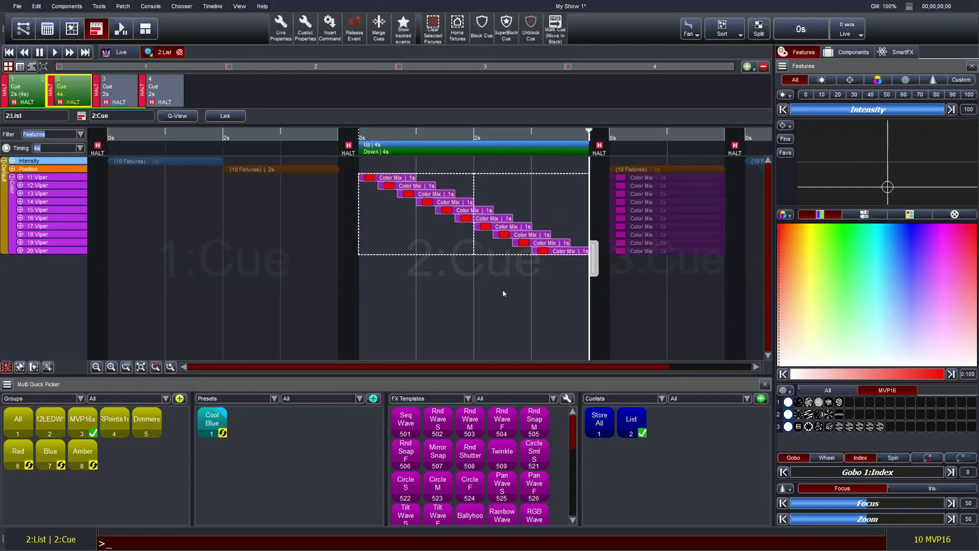
{"action": "key", "text": "ctrl+a"}
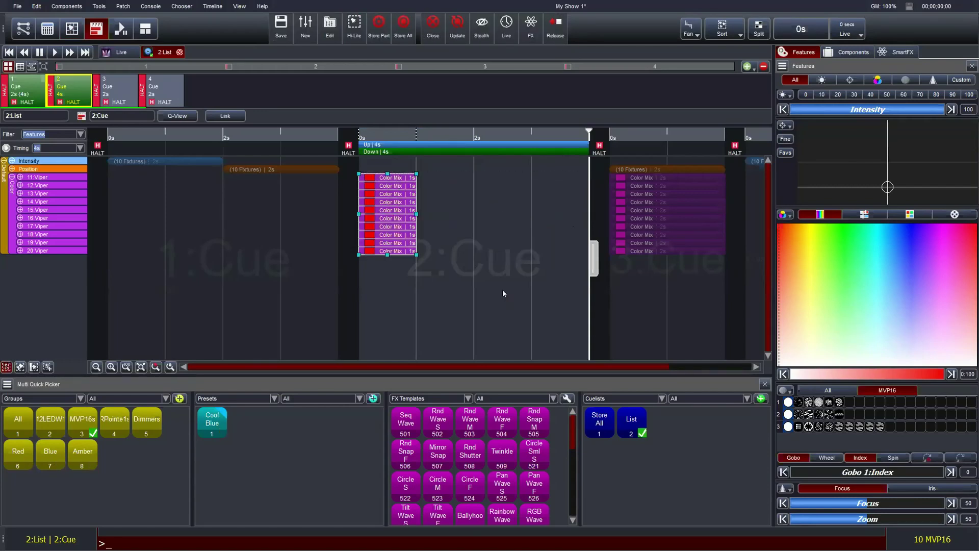
{"action": "key", "text": "ctrl+Right"}
{"action": "key", "text": "ctrl+Right"}
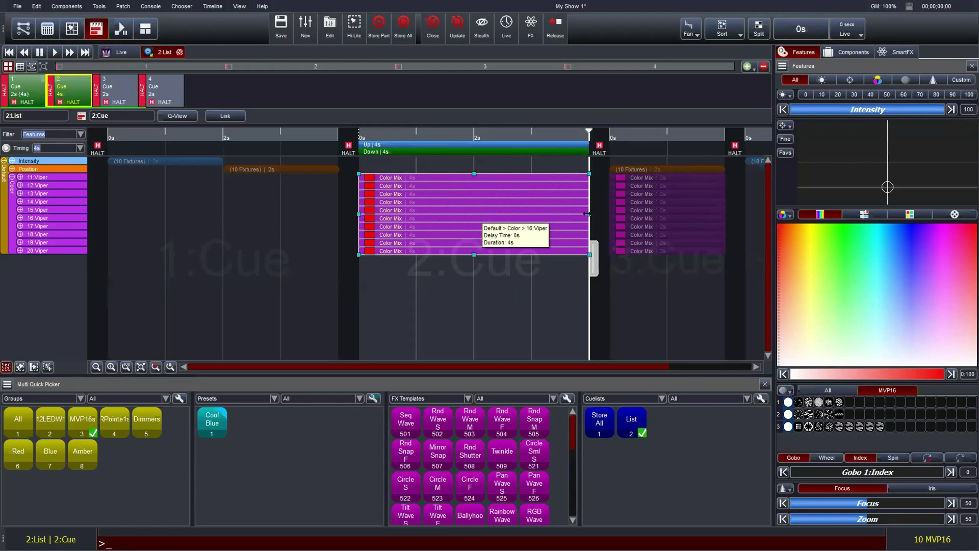
Step: Shorten cue 2's Color Mix events to 1 s and try to stagger them with Linear Fan
{"action": "left_click_drag", "start_coordinate": [587, 213], "coordinate": [426, 207]}
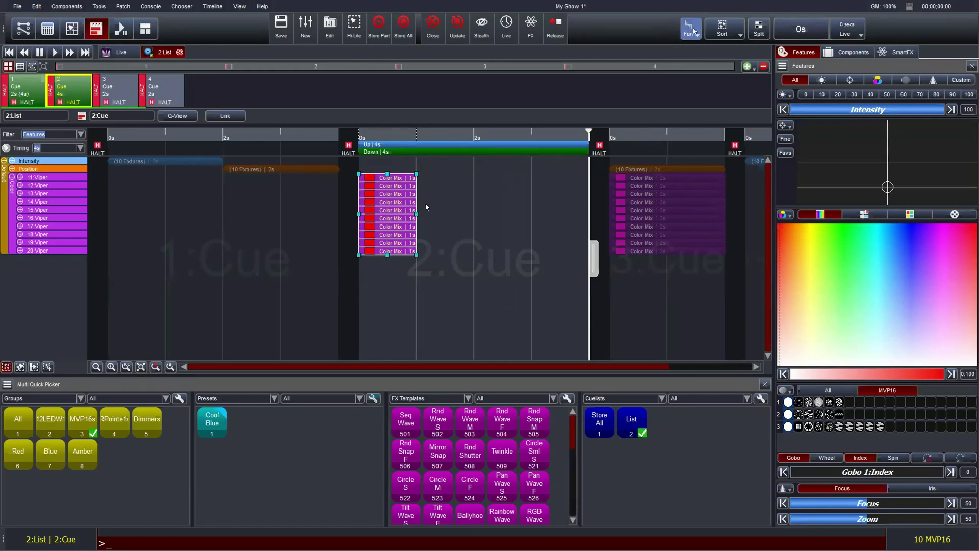
{"action": "left_click", "coordinate": [690, 29]}
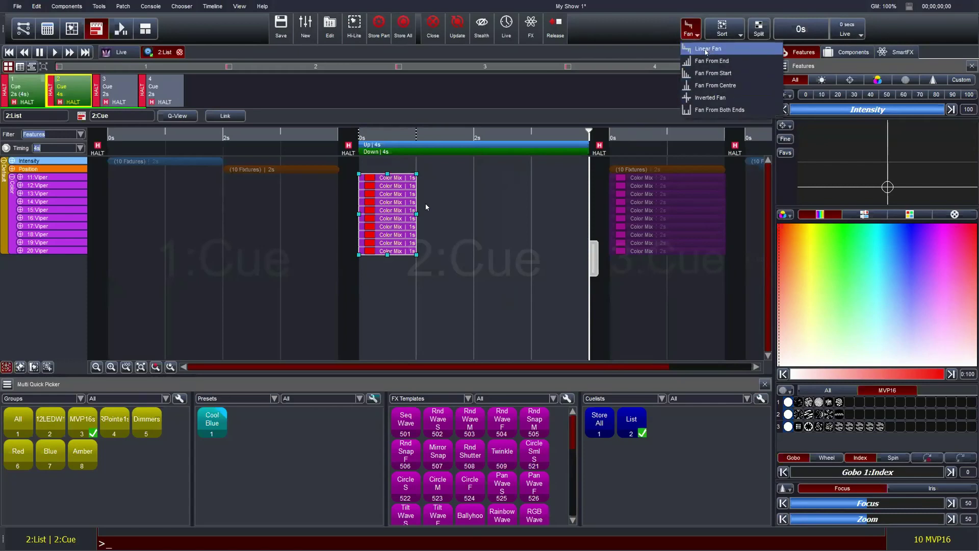
{"action": "left_click", "coordinate": [705, 50]}
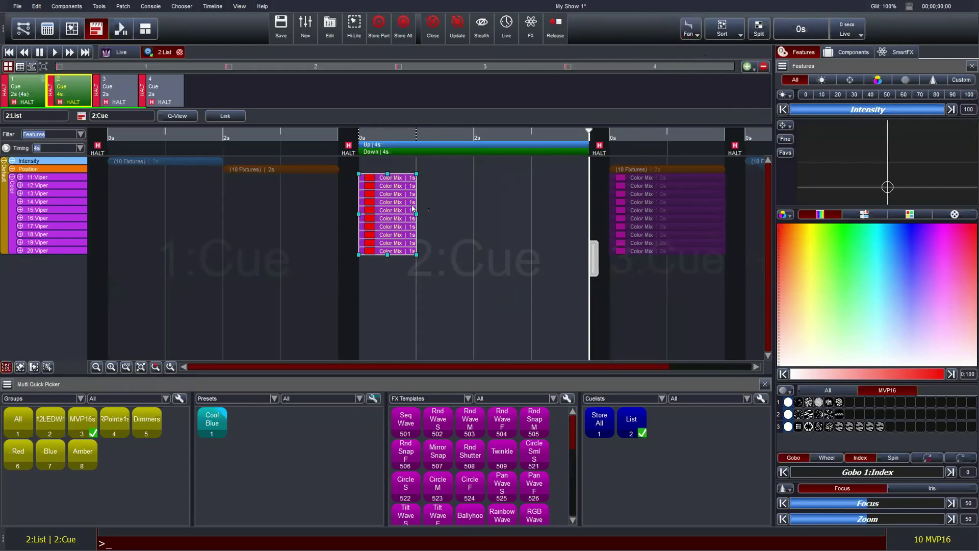
{"action": "left_click", "coordinate": [415, 218]}
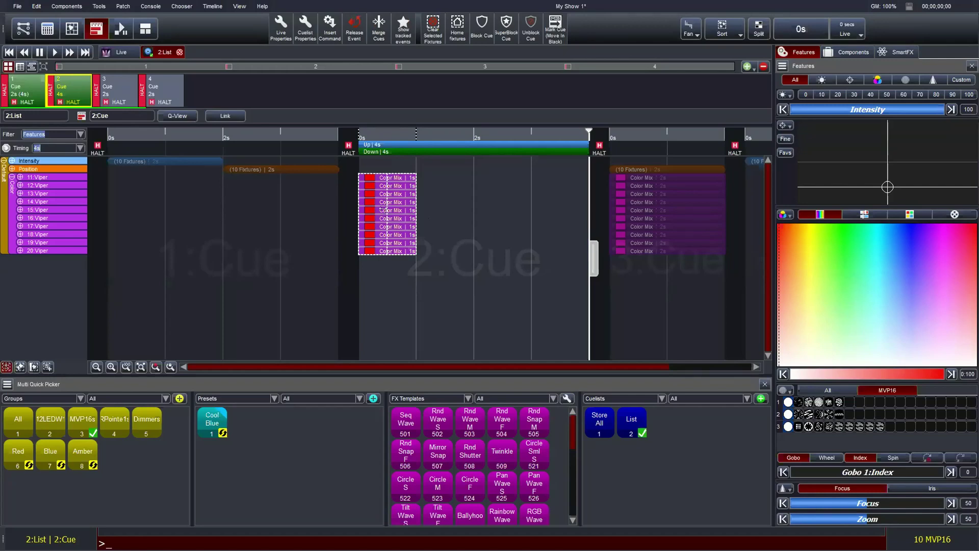
{"action": "left_click_drag", "start_coordinate": [383, 209], "coordinate": [375, 251]}
Step: Try to stagger cue 2's ten Color Mix events with Fan From Centre
{"action": "left_click", "coordinate": [691, 29]}
{"action": "left_click", "coordinate": [714, 84]}
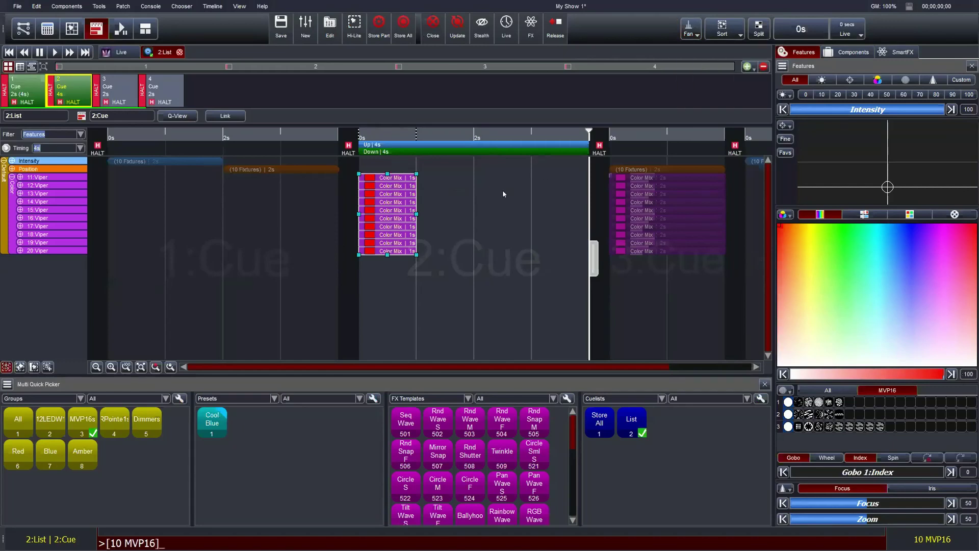
{"action": "left_click_drag", "start_coordinate": [400, 220], "coordinate": [459, 226]}
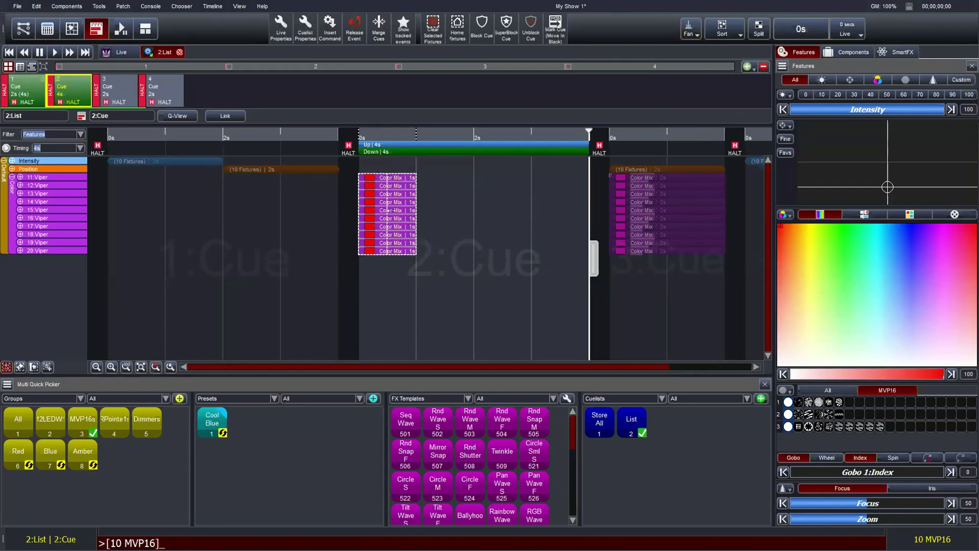
{"action": "left_click_drag", "start_coordinate": [416, 218], "coordinate": [550, 227]}
{"action": "left_click", "coordinate": [402, 215]}
Step: Extend cue 2 to 6 s and set the duration of its Color Mix events to 1 s
{"action": "left_click_drag", "start_coordinate": [436, 205], "coordinate": [719, 265]}
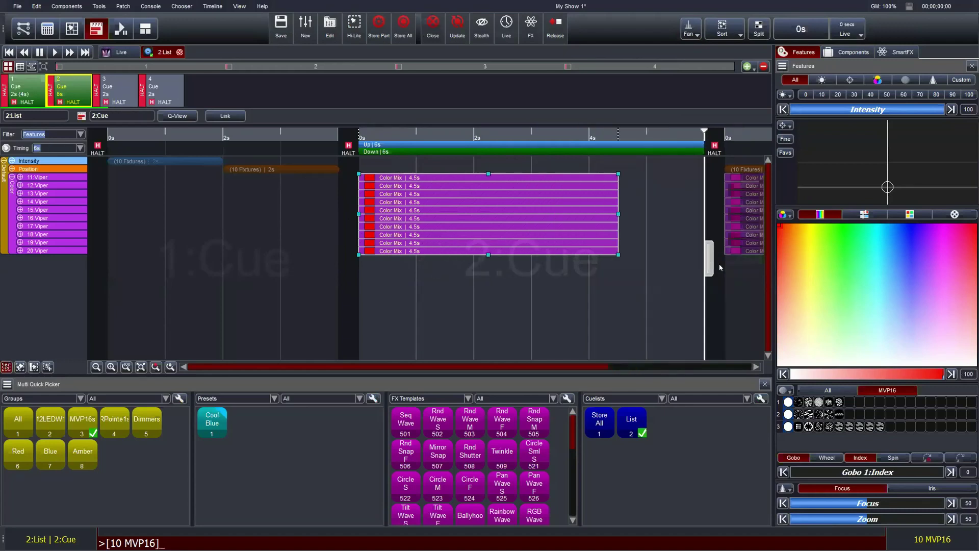
{"action": "left_click_drag", "start_coordinate": [618, 214], "coordinate": [511, 230]}
{"action": "left_click", "coordinate": [386, 210]}
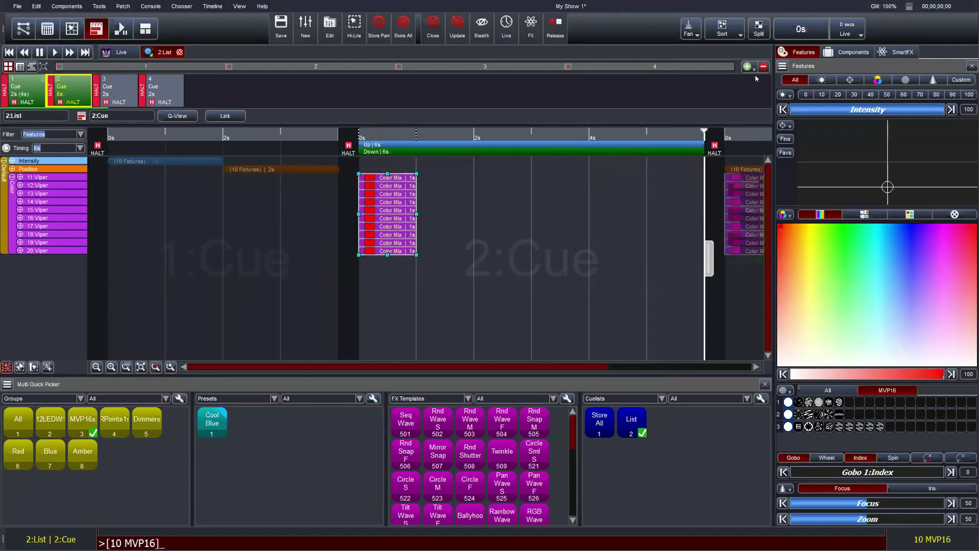
Step: Try fanning cue 2's Color Mix events with Linear Fan, stretching them to 4 s and returning them to 1 s
{"action": "left_click", "coordinate": [733, 27]}
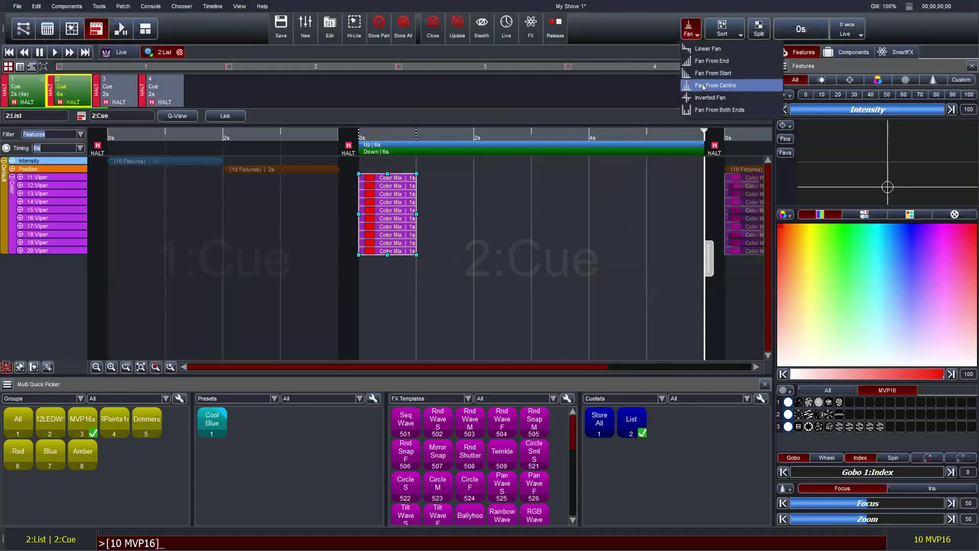
{"action": "left_click", "coordinate": [705, 89]}
{"action": "left_click", "coordinate": [698, 35]}
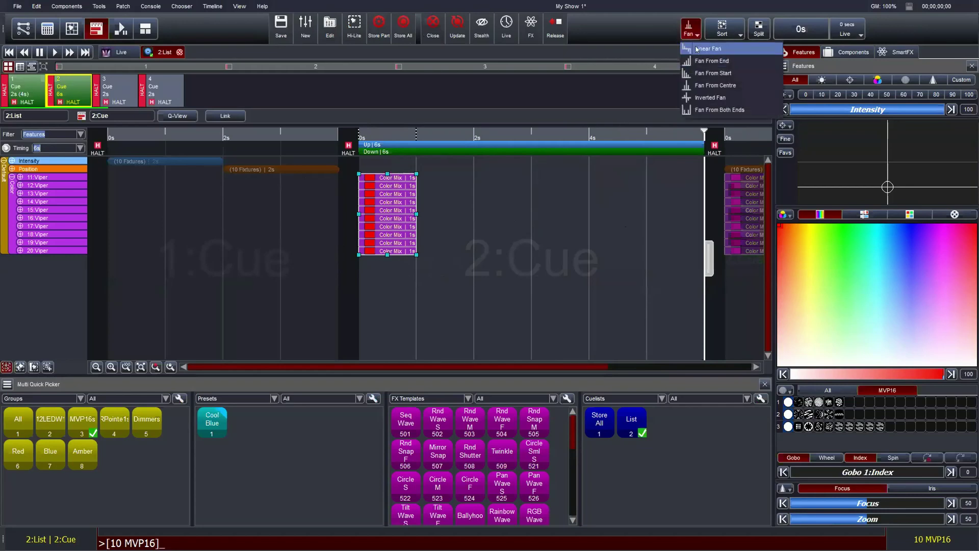
{"action": "left_click", "coordinate": [706, 45]}
{"action": "left_click_drag", "start_coordinate": [416, 207], "coordinate": [589, 210]}
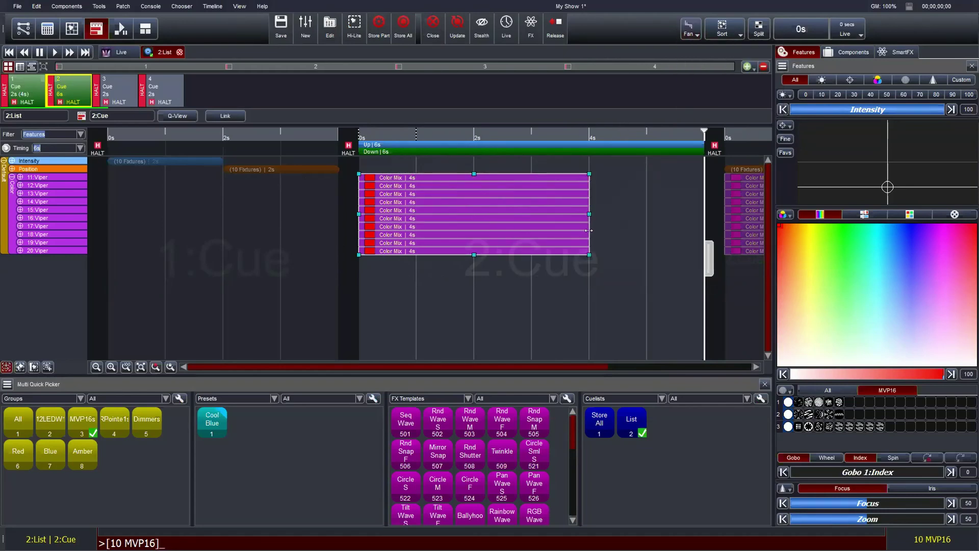
{"action": "left_click", "coordinate": [515, 223]}
{"action": "left_click_drag", "start_coordinate": [496, 214], "coordinate": [416, 215]}
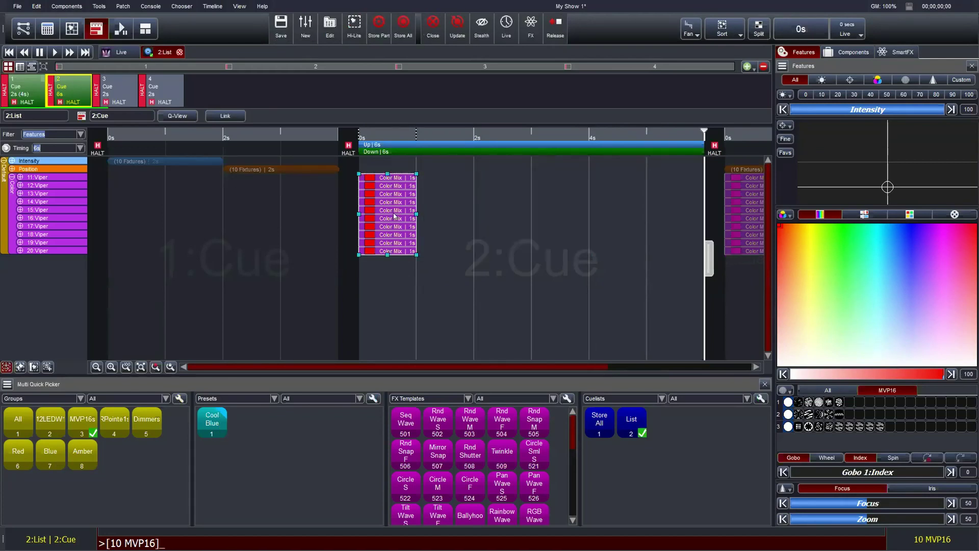
{"action": "left_click", "coordinate": [400, 225]}
{"action": "left_click", "coordinate": [387, 210]}
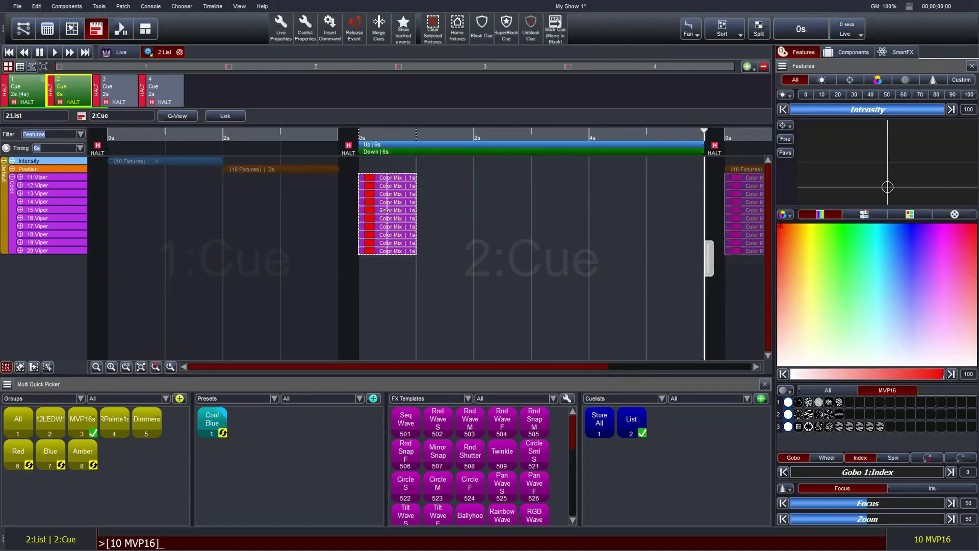
{"action": "mouse_move", "coordinate": [387, 210]}
{"action": "left_mouse_down"}
{"action": "mouse_move", "coordinate": [499, 203]}
{"action": "mouse_move", "coordinate": [402, 203]}
{"action": "left_mouse_up"}
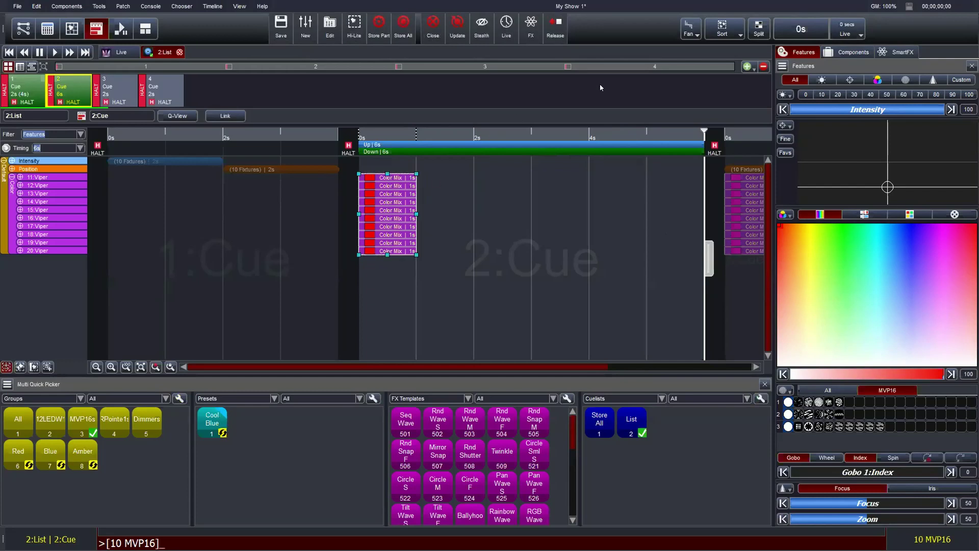
Step: Switch the fan to a centre-based shape and try to stagger cue 2's Color Mix events with it
{"action": "left_click", "coordinate": [698, 33]}
{"action": "left_click", "coordinate": [714, 72]}
{"action": "left_click", "coordinate": [382, 206]}
{"action": "left_click_drag", "start_coordinate": [382, 206], "coordinate": [573, 243]}
{"action": "scroll", "coordinate": [129, 84], "scroll_direction": "right", "scroll_amount": 5}
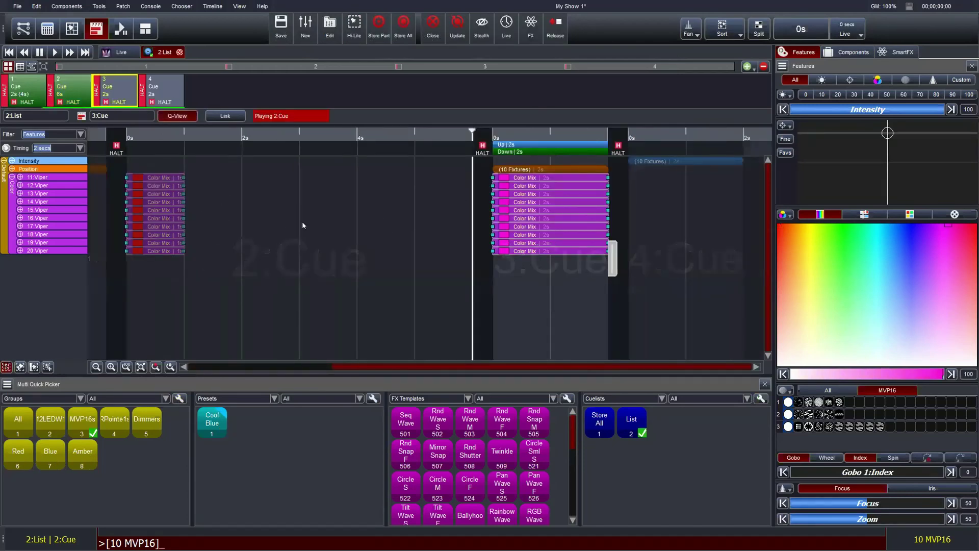
{"action": "key", "text": "shift"}
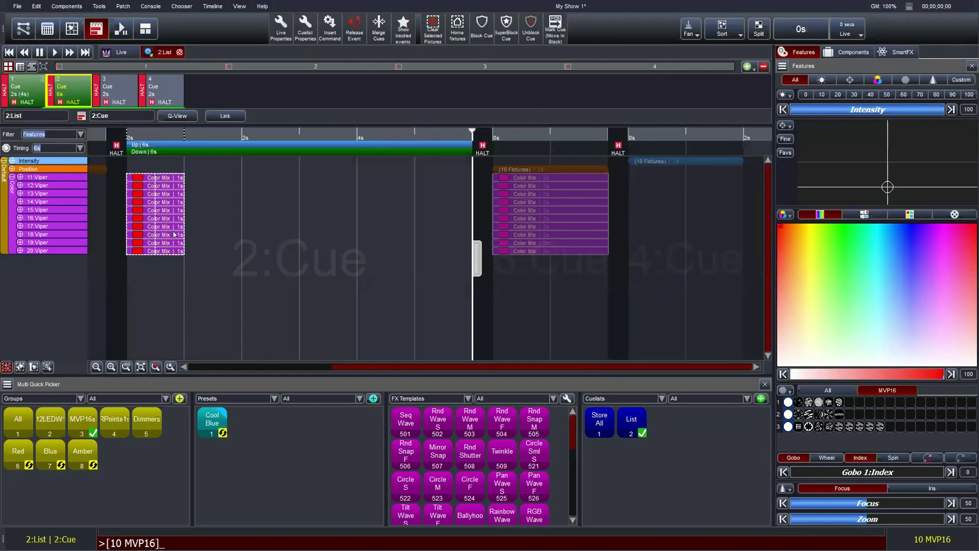
Step: Try stretching cue 2's Color Mix events to 6 s and moving only fixture 15's event to 2 s, and revert both changes
{"action": "left_click_drag", "start_coordinate": [151, 209], "coordinate": [472, 214]}
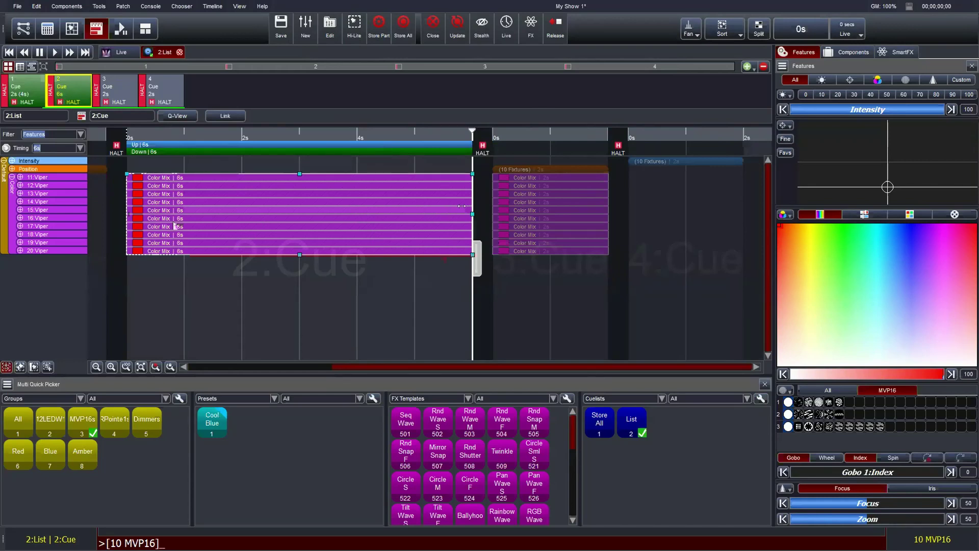
{"action": "left_click_drag", "start_coordinate": [472, 214], "coordinate": [144, 218]}
{"action": "key", "text": "ctrl+z"}
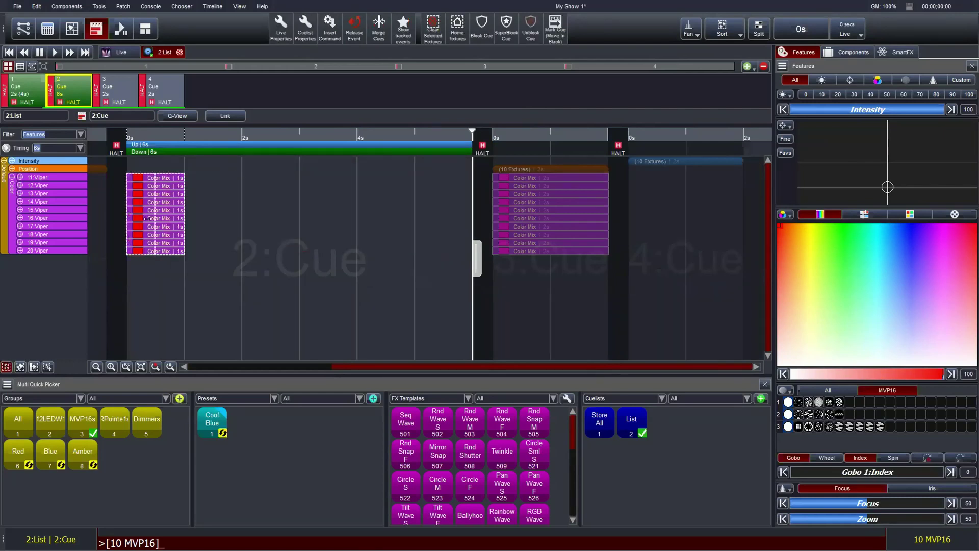
{"action": "left_click_drag", "start_coordinate": [135, 209], "coordinate": [226, 214]}
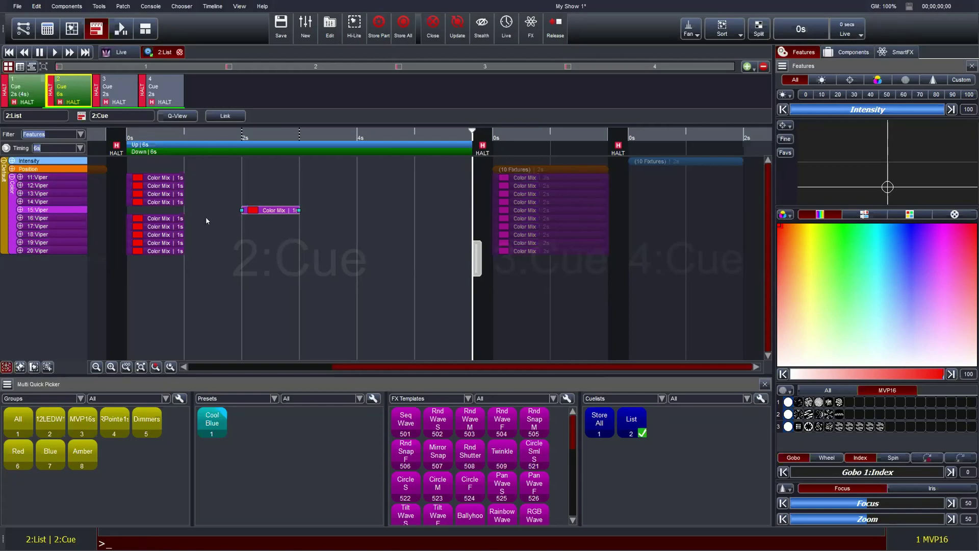
{"action": "key", "text": "ctrl+z"}
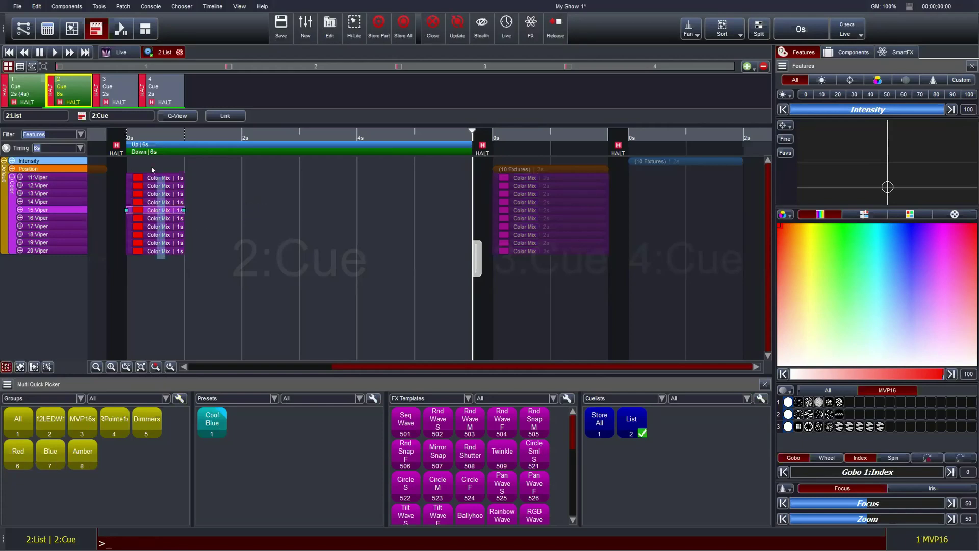
Step: Fan all ten Color Mix events of cue 2 into a V, starting the outer fixtures at 1 s and the middle ones at about 4.6 s
{"action": "left_click_drag", "start_coordinate": [152, 169], "coordinate": [160, 257]}
{"action": "left_click_drag", "start_coordinate": [148, 210], "coordinate": [413, 243]}
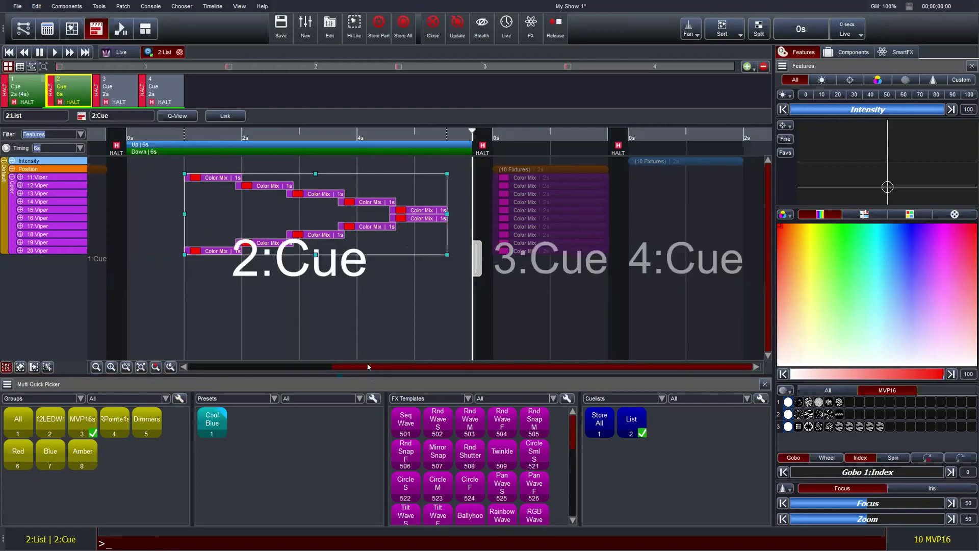
{"action": "scroll", "coordinate": [247, 346], "scroll_direction": "left", "scroll_amount": 3}
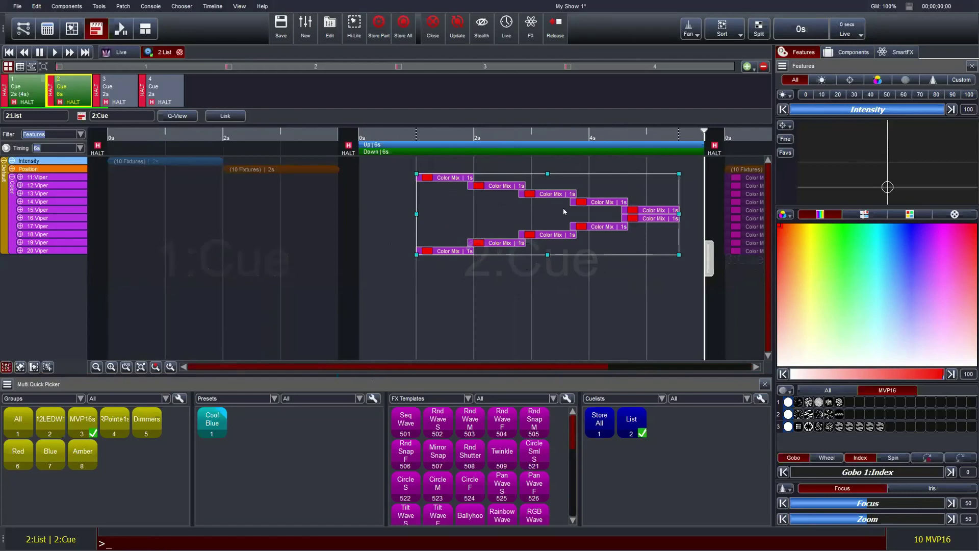
Step: Undo the V-shaped fan of cue 2's ten Color Mix events
{"action": "left_click", "coordinate": [522, 290]}
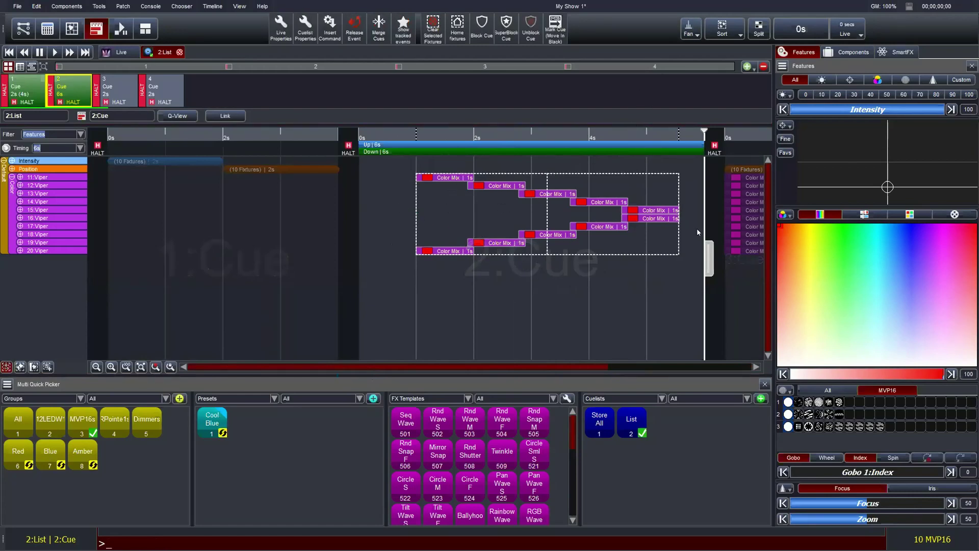
{"action": "left_click", "coordinate": [654, 285]}
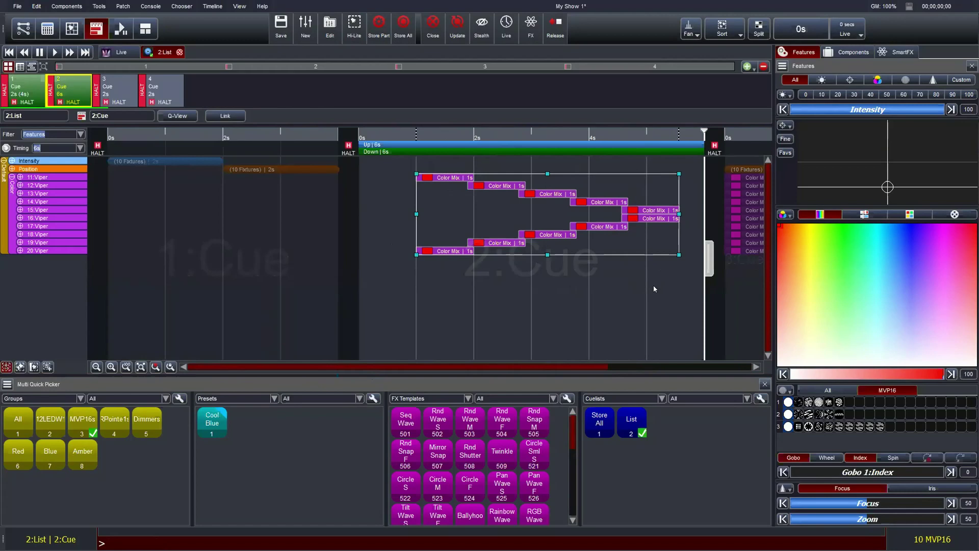
{"action": "left_click", "coordinate": [579, 282]}
{"action": "key", "text": "ctrl+z"}
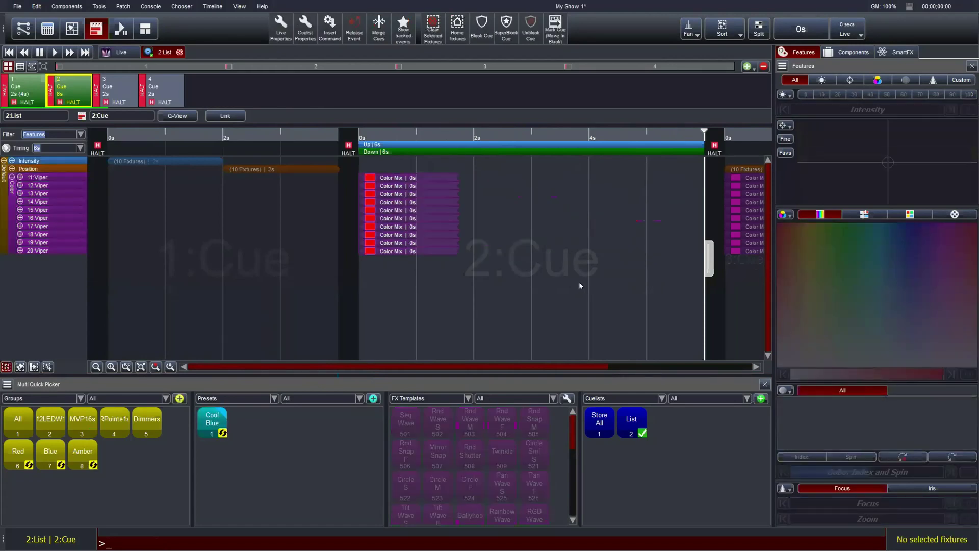
{"action": "key", "text": "ctrl+z"}
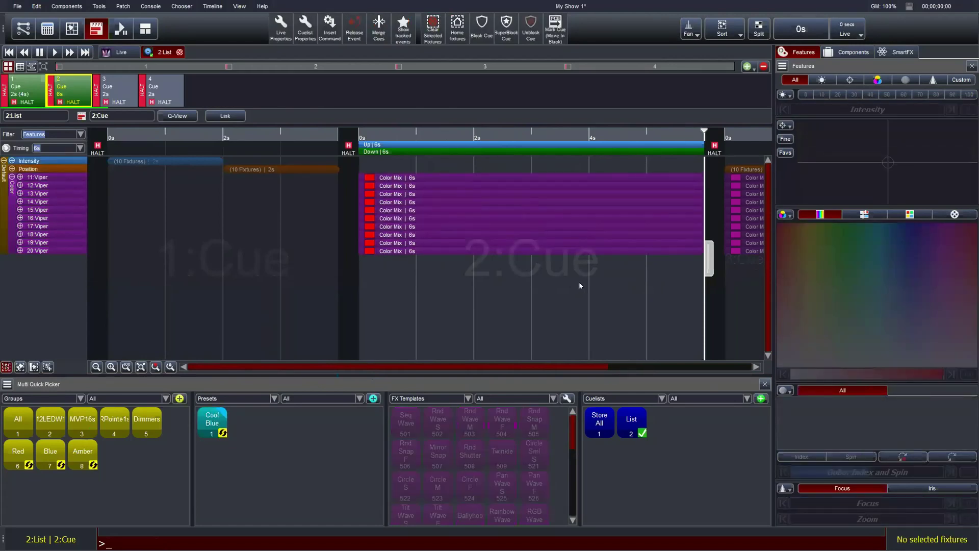
{"action": "key", "text": "ctrl+z"}
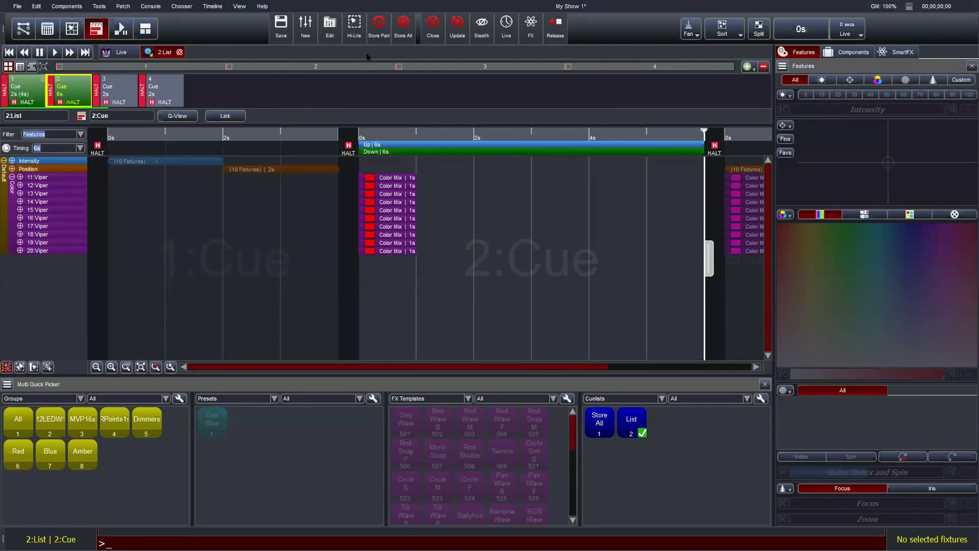
Step: Try a different fan shape that staggers only fixtures 16 to 20's Color Mix events in cue 2 up to 3 s, and undo it
{"action": "left_click", "coordinate": [691, 30]}
{"action": "left_click", "coordinate": [703, 48]}
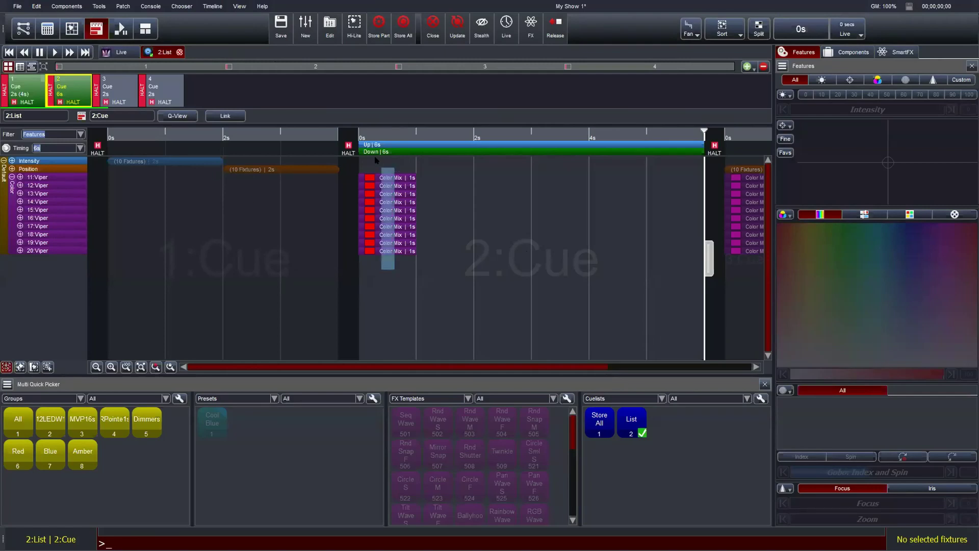
{"action": "left_click", "coordinate": [402, 220]}
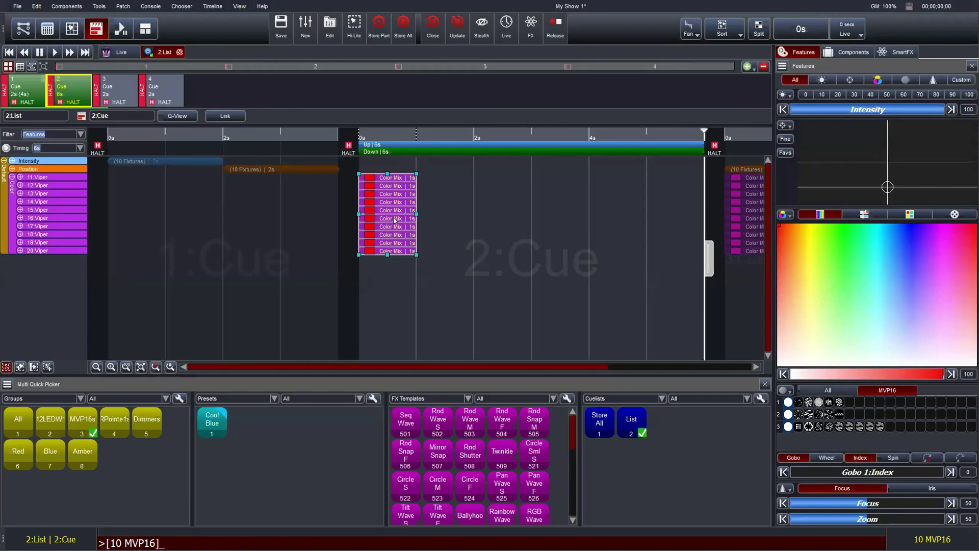
{"action": "left_click_drag", "start_coordinate": [394, 220], "coordinate": [469, 225]}
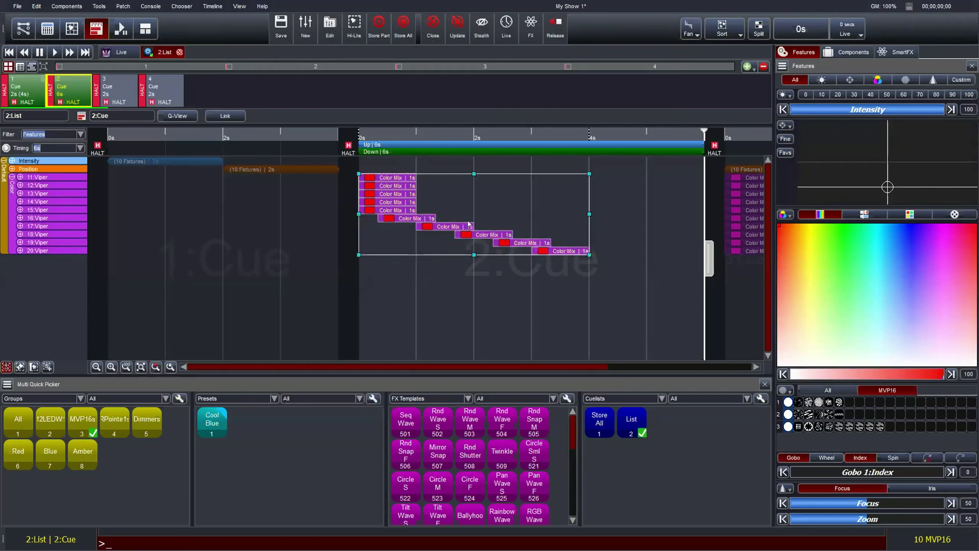
{"action": "key", "text": "ctrl+z"}
{"action": "key", "text": "ctrl+z"}
{"action": "key", "text": "ctrl+z"}
{"action": "key", "text": "ctrl+z"}
{"action": "key", "text": "ctrl+z"}
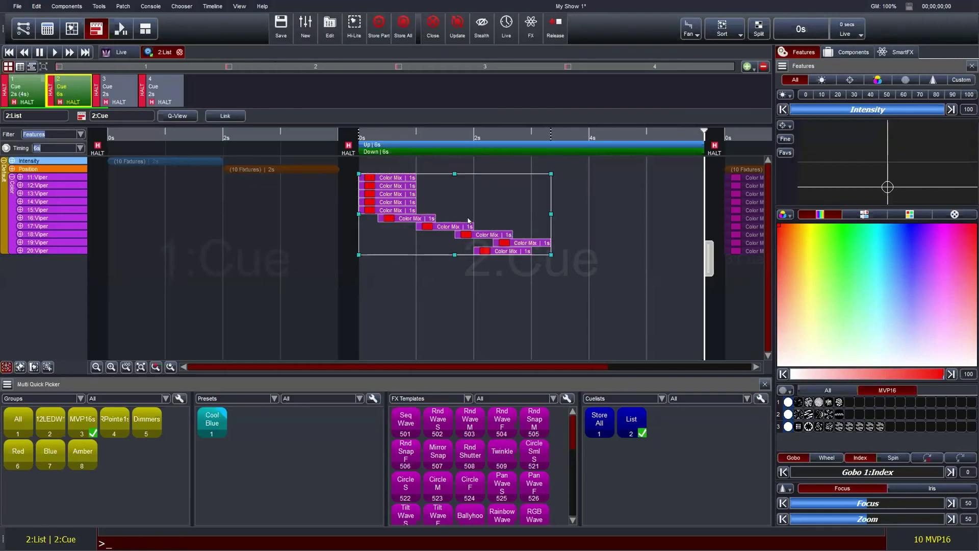
{"action": "left_click", "coordinate": [494, 223]}
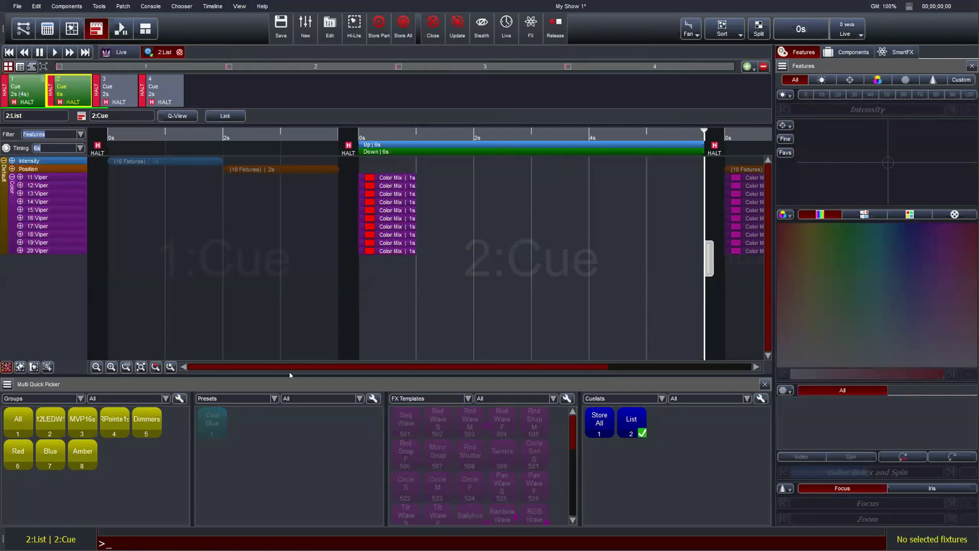
Step: Move cue 2's Color Mix events to start at 1 s for fixture 16, 3 s for 14, 15 and 17–19, and 5 s for 20
{"action": "left_click", "coordinate": [126, 367]}
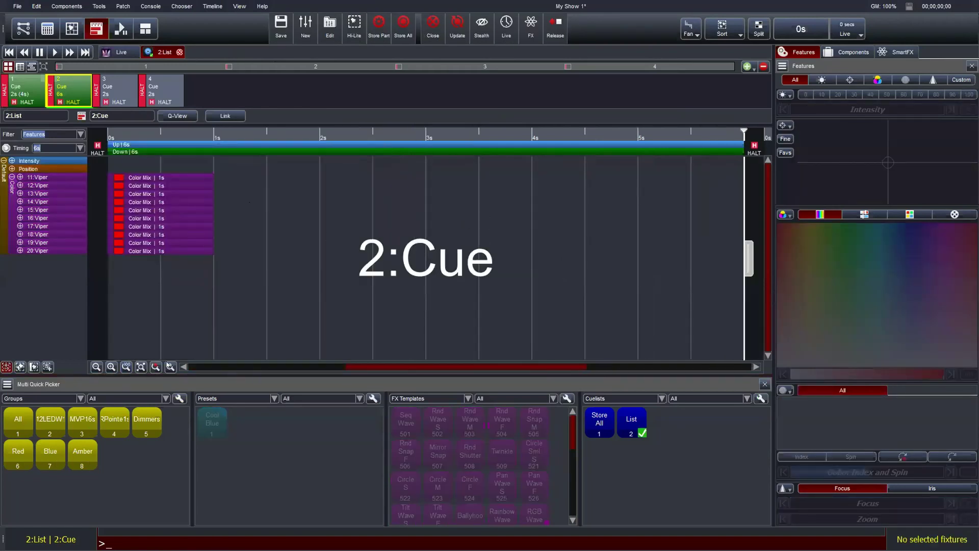
{"action": "left_click", "coordinate": [126, 366]}
{"action": "left_click", "coordinate": [141, 366]}
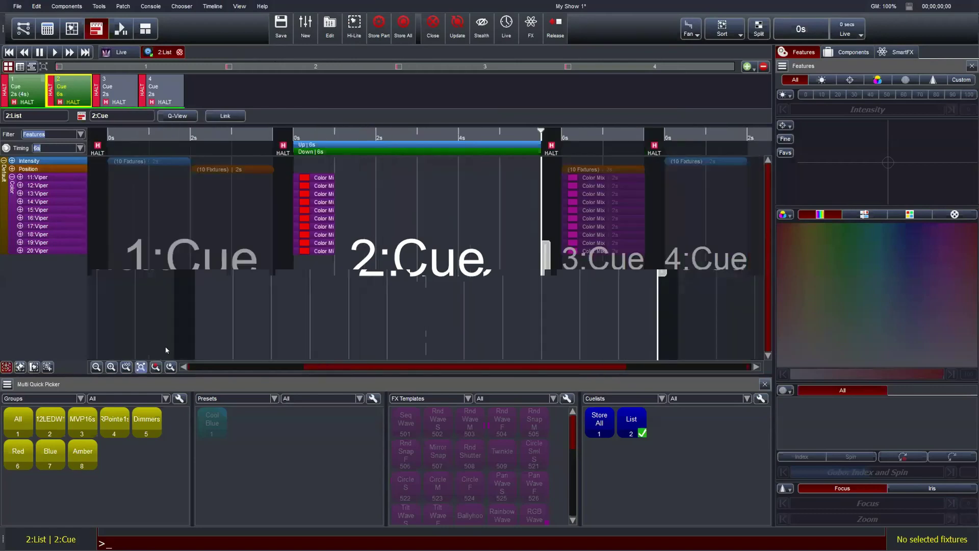
{"action": "left_click", "coordinate": [307, 207]}
{"action": "left_click_drag", "start_coordinate": [307, 208], "coordinate": [347, 218]}
{"action": "left_click", "coordinate": [428, 285]}
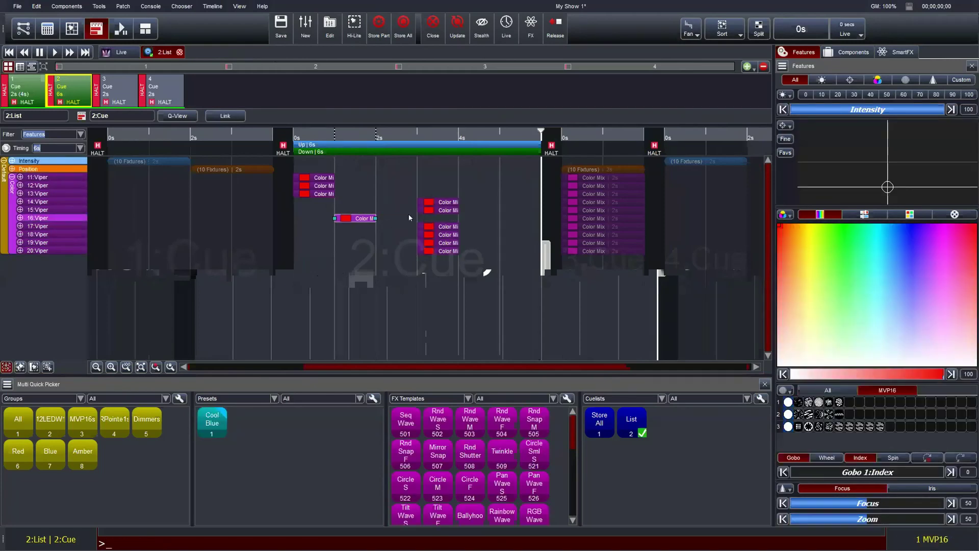
{"action": "left_click_drag", "start_coordinate": [434, 251], "coordinate": [510, 251]}
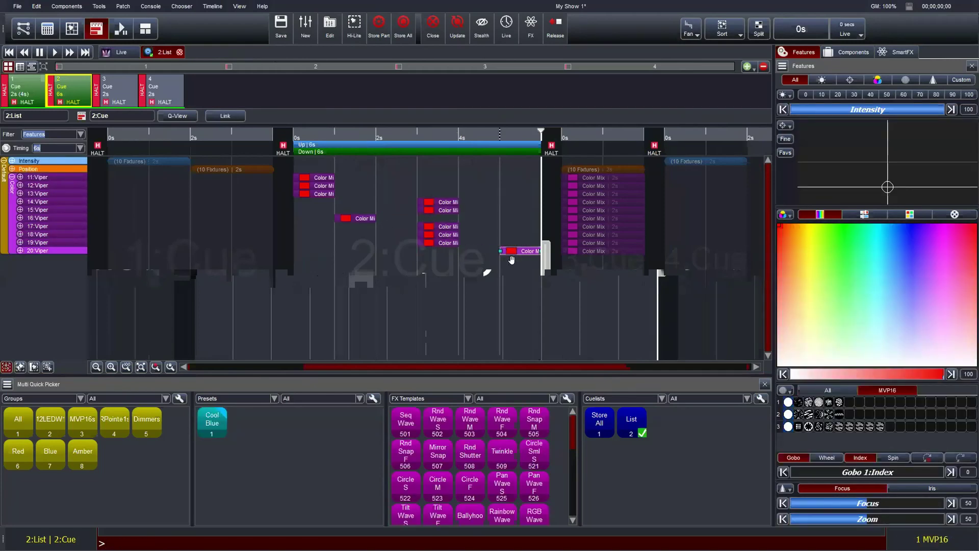
{"action": "left_click", "coordinate": [417, 287]}
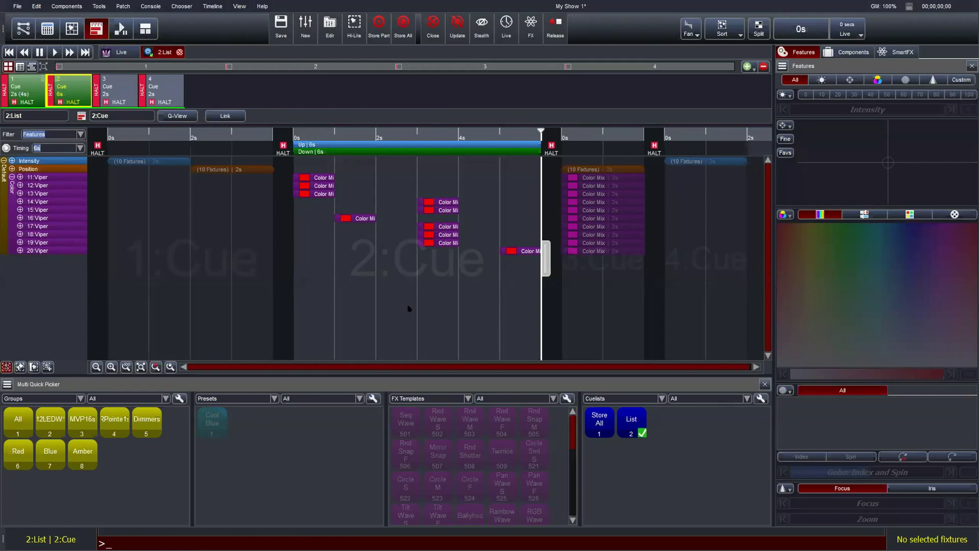
Step: Recolour only Viper 13 to pale yellow in cue 2
{"action": "left_click", "coordinate": [72, 29]}
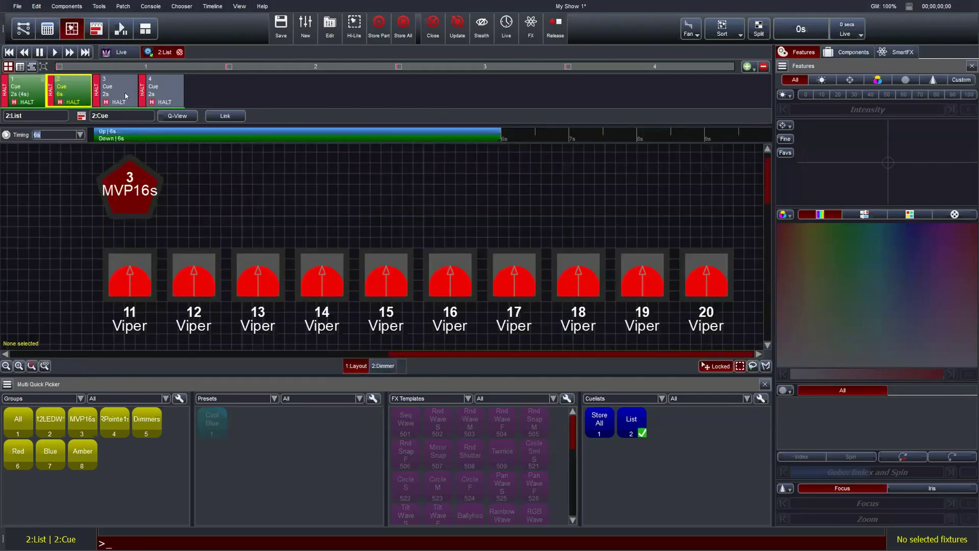
{"action": "left_click_drag", "start_coordinate": [126, 96], "coordinate": [87, 115]}
{"action": "left_click", "coordinate": [236, 272]}
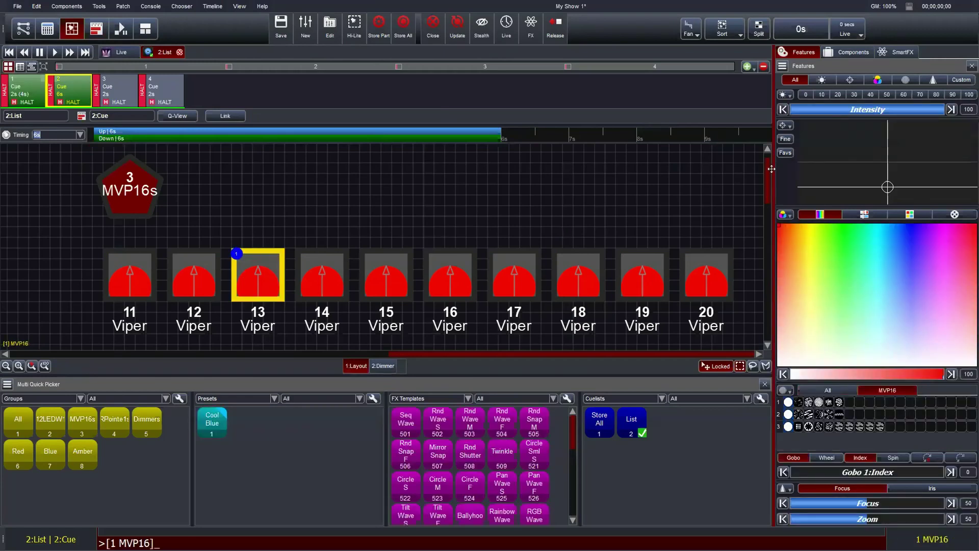
{"action": "left_click", "coordinate": [812, 289]}
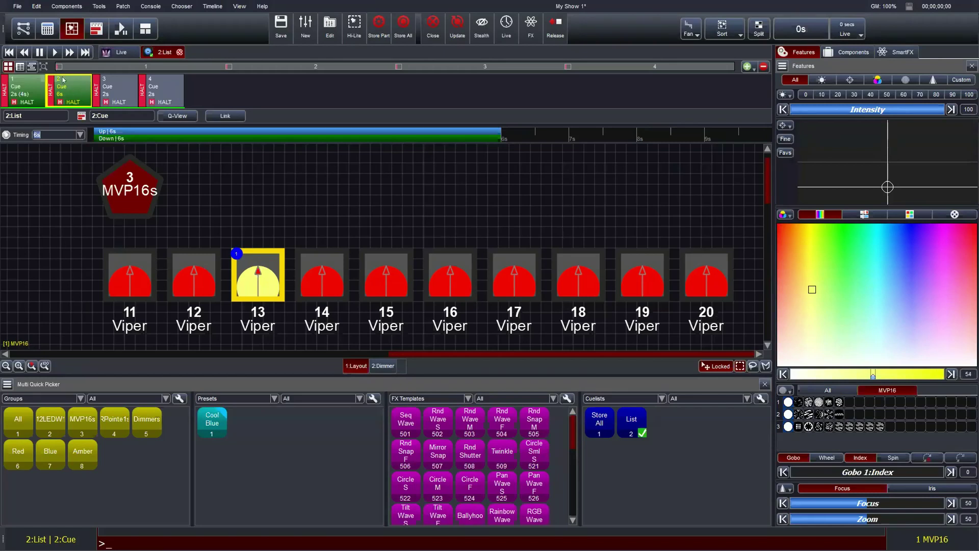
Step: Check Viper 13's colour event on the timeline, and close the cuelist with its changes saved and released
{"action": "left_click", "coordinate": [95, 29]}
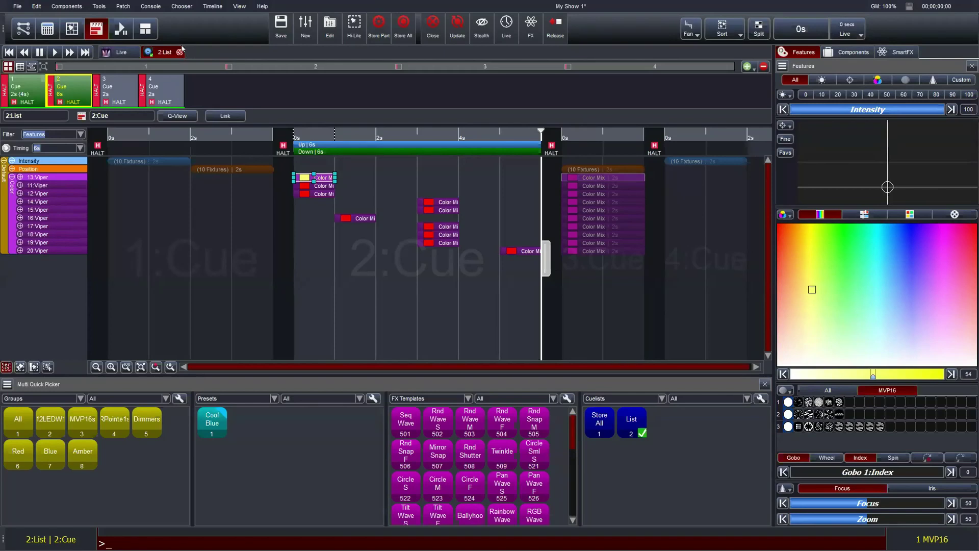
{"action": "left_click", "coordinate": [178, 52]}
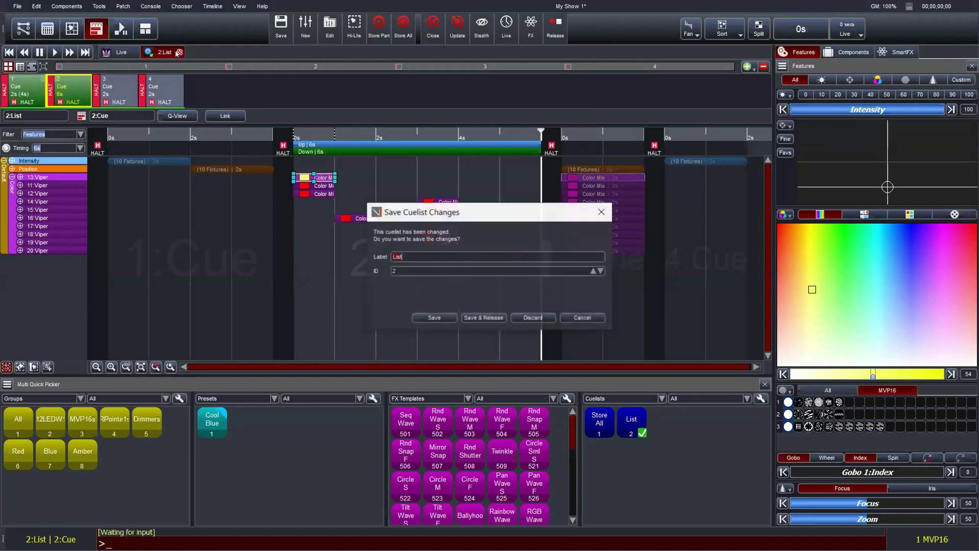
{"action": "left_click", "coordinate": [484, 317]}
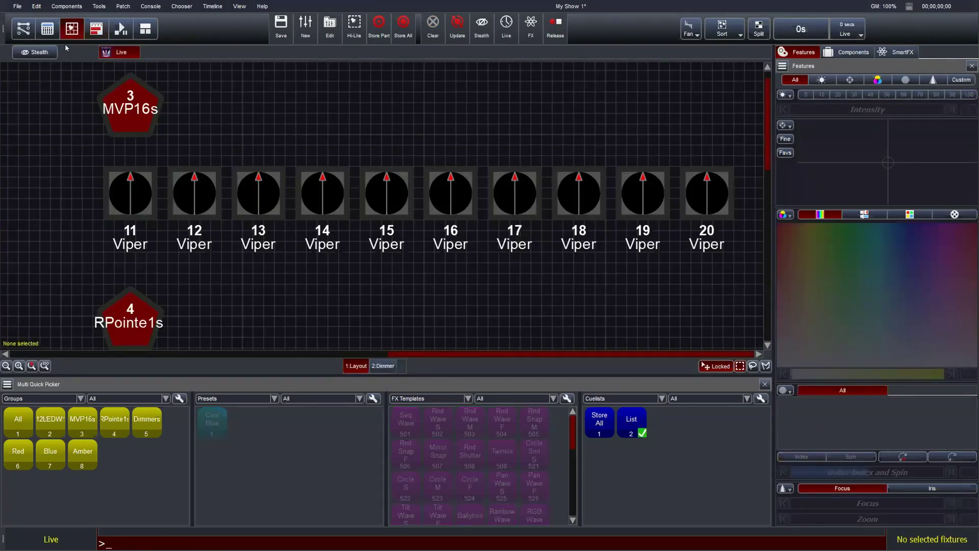
Step: Assign the List cuelist to the first lower playback of the second bank on the EX surface
{"action": "left_click", "coordinate": [47, 28]}
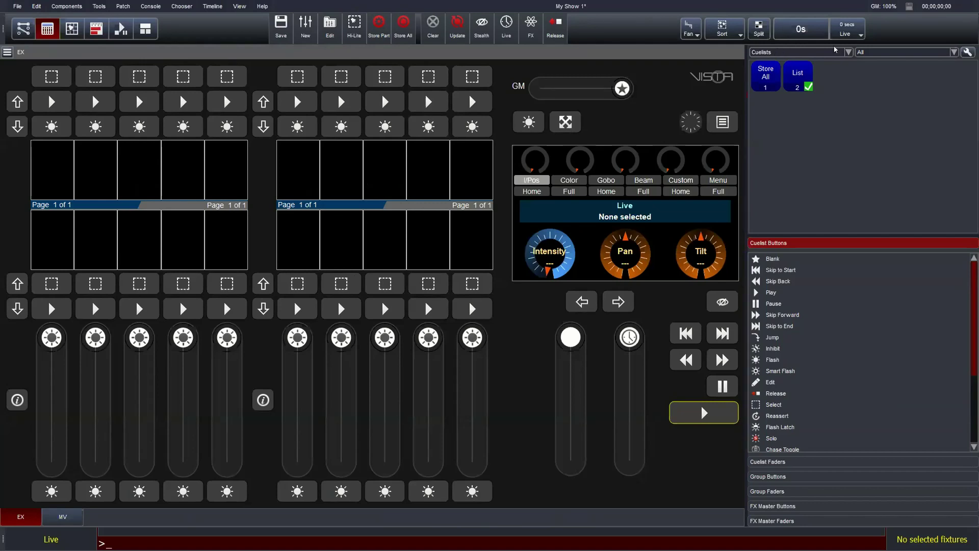
{"action": "left_click", "coordinate": [811, 53]}
{"action": "left_click", "coordinate": [807, 53]}
{"action": "left_click_drag", "start_coordinate": [798, 77], "coordinate": [293, 233]}
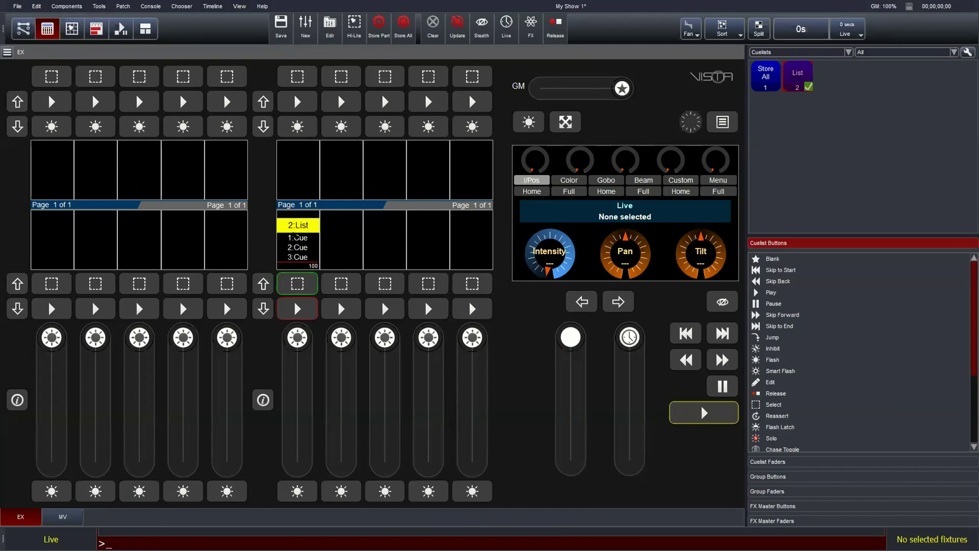
Step: Assign the List cuelist to the first playback on the MV surface and compare it with the EX surface
{"action": "left_click", "coordinate": [63, 517]}
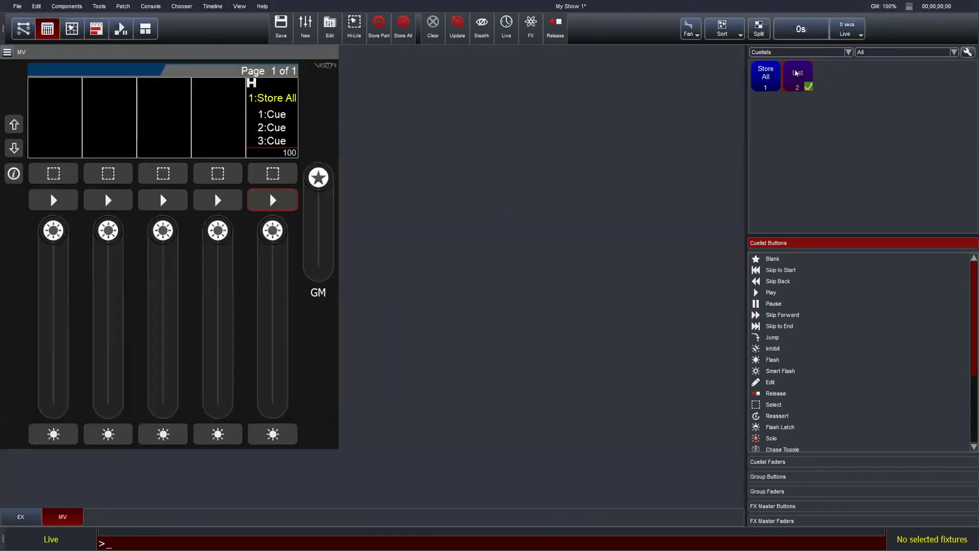
{"action": "left_click_drag", "start_coordinate": [796, 73], "coordinate": [56, 122]}
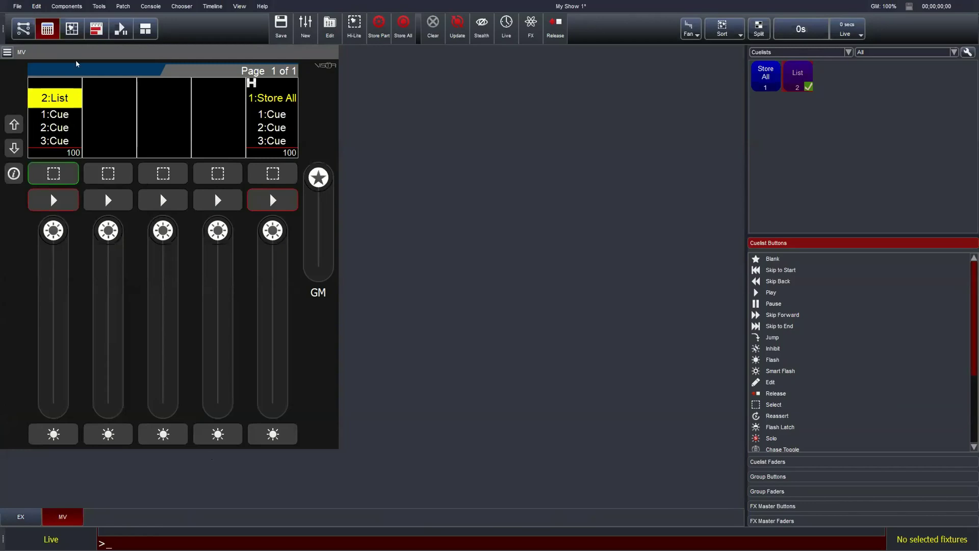
{"action": "left_click", "coordinate": [30, 514]}
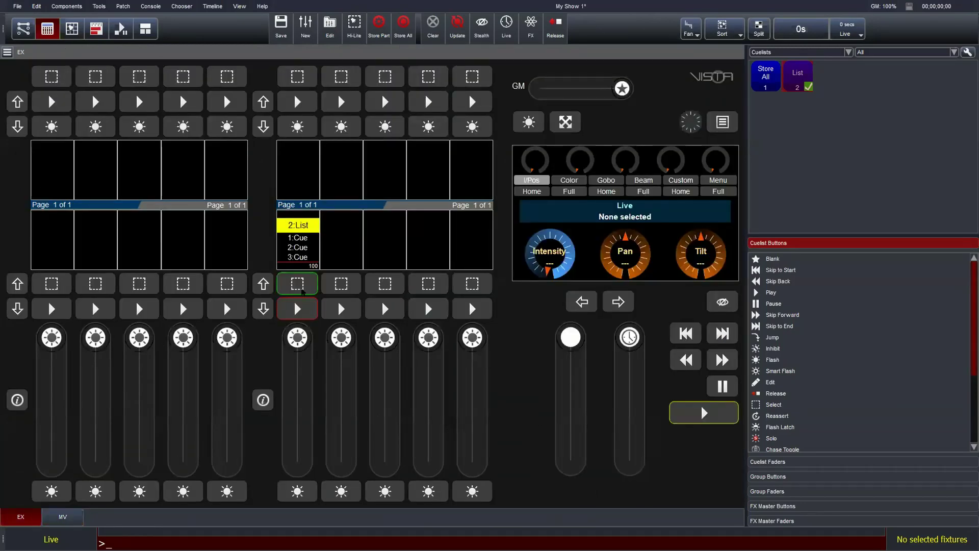
{"action": "left_click", "coordinate": [63, 517]}
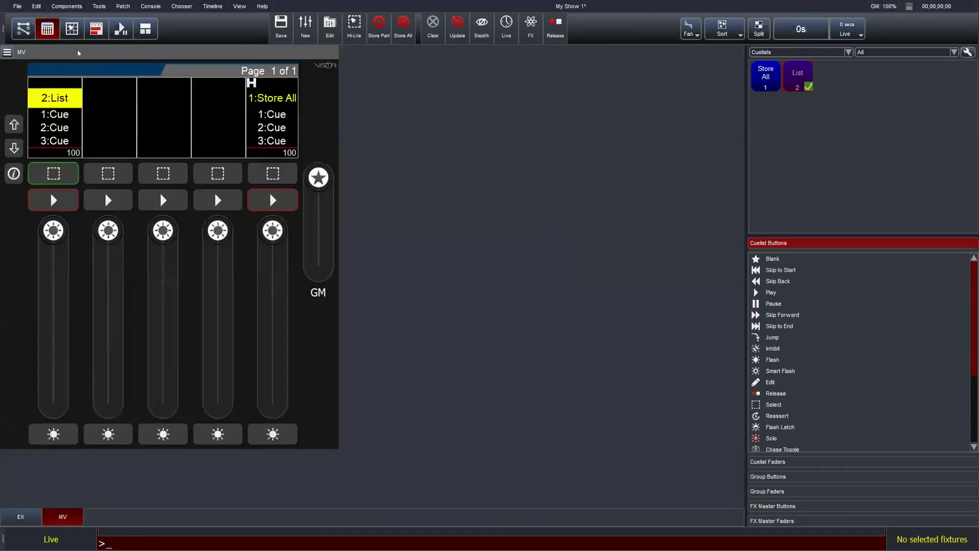
Step: Float the MV surface over the fixture layout, play List's cues 1 to 3 from it, and close the floating surface
{"action": "left_click_drag", "start_coordinate": [78, 52], "coordinate": [554, 103]}
{"action": "left_click", "coordinate": [75, 31]}
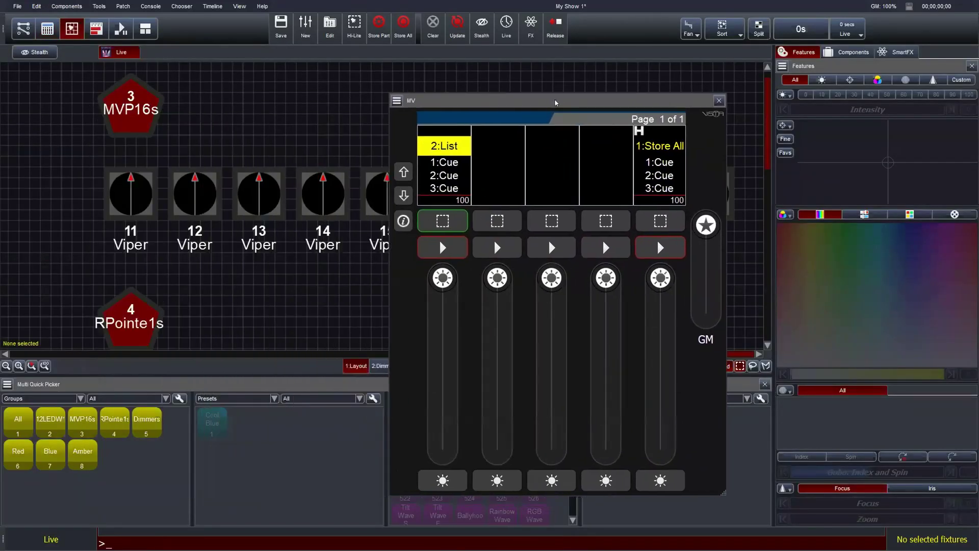
{"action": "left_click", "coordinate": [444, 254]}
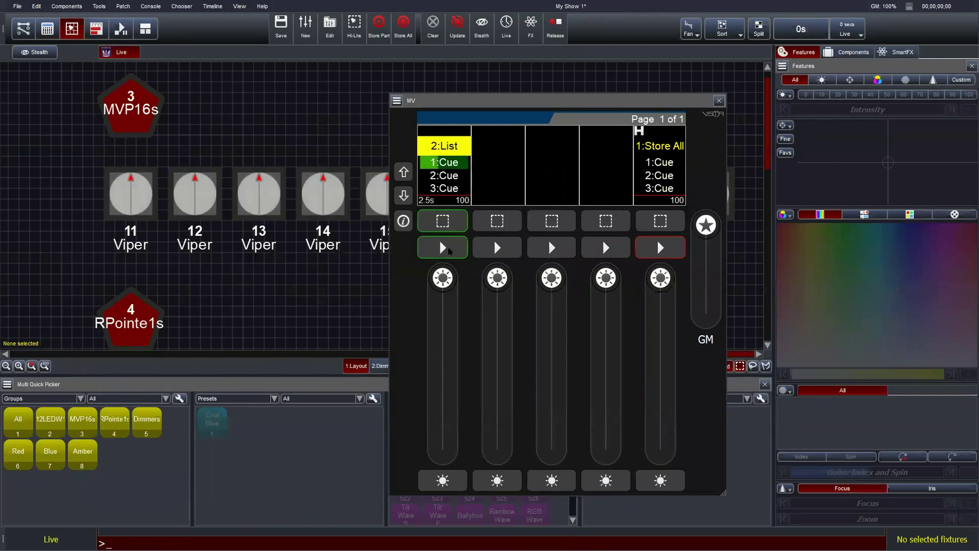
{"action": "left_click", "coordinate": [448, 249]}
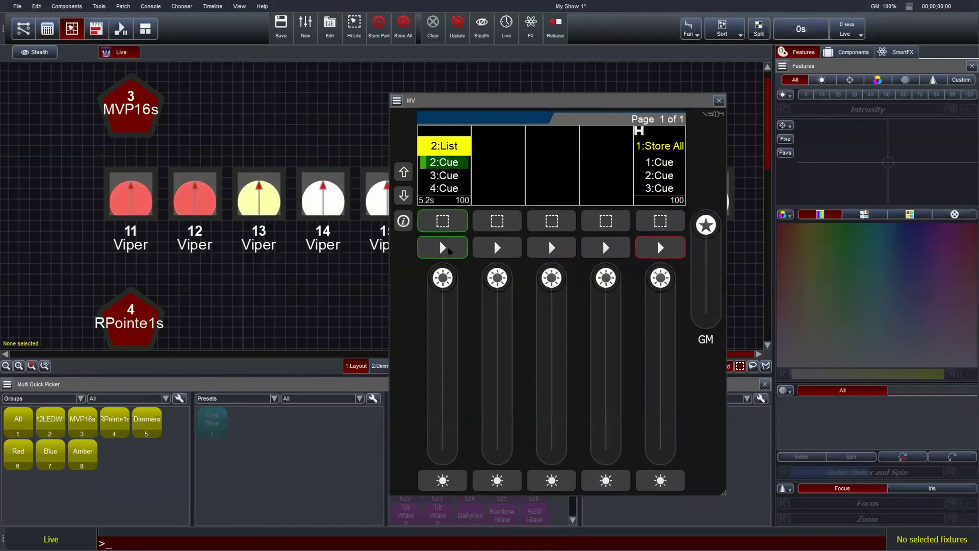
{"action": "left_click", "coordinate": [448, 249]}
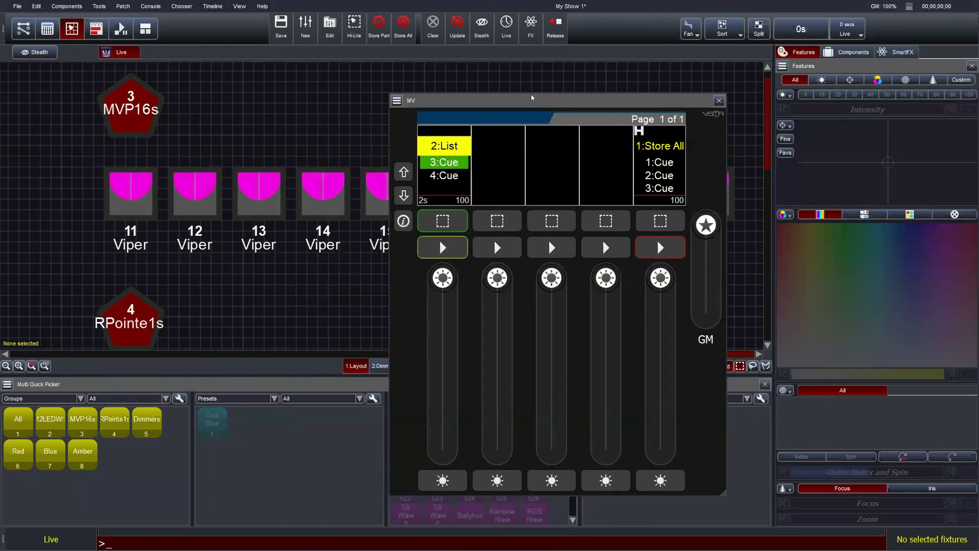
{"action": "left_click_drag", "start_coordinate": [531, 97], "coordinate": [552, 99]}
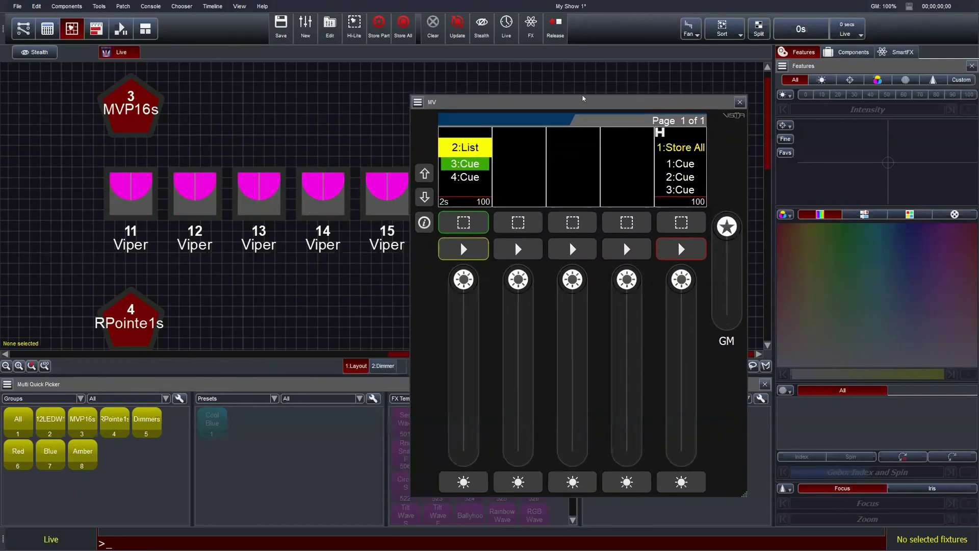
{"action": "left_click", "coordinate": [739, 103]}
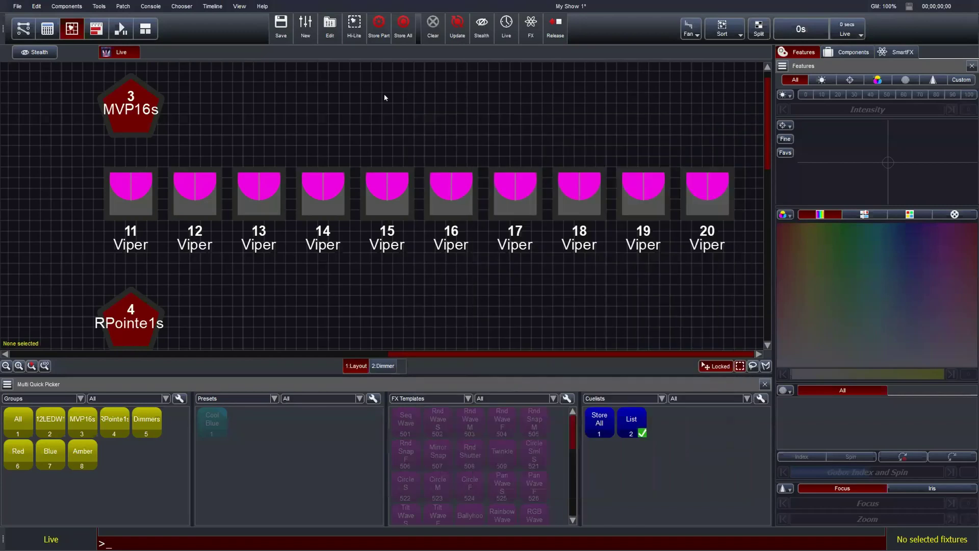
Step: Open the List cuelist for editing
{"action": "left_click", "coordinate": [330, 28]}
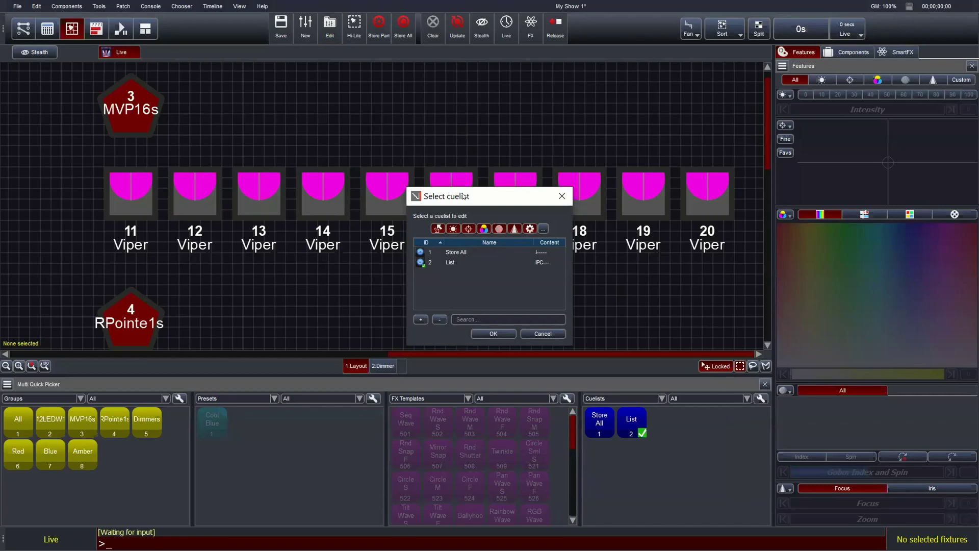
{"action": "left_click", "coordinate": [450, 261]}
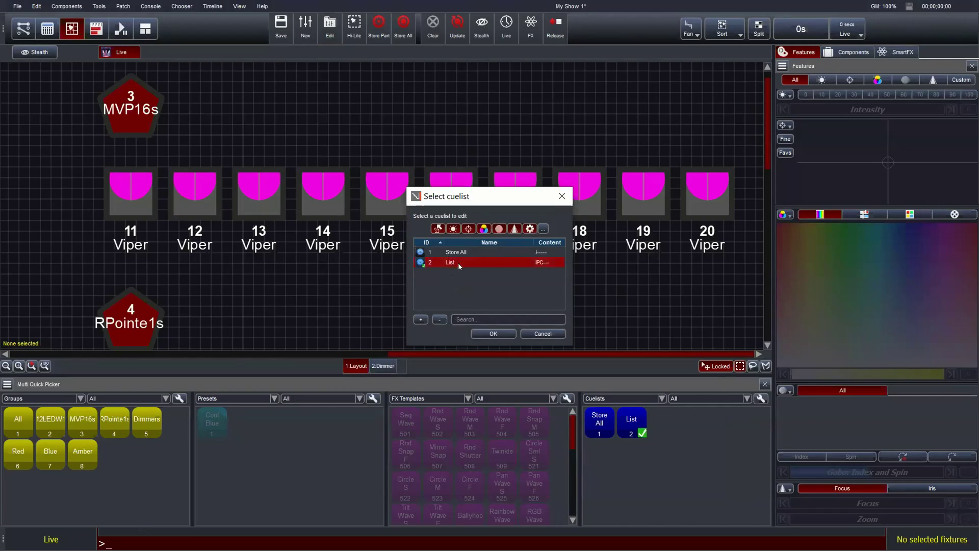
{"action": "left_click", "coordinate": [481, 333]}
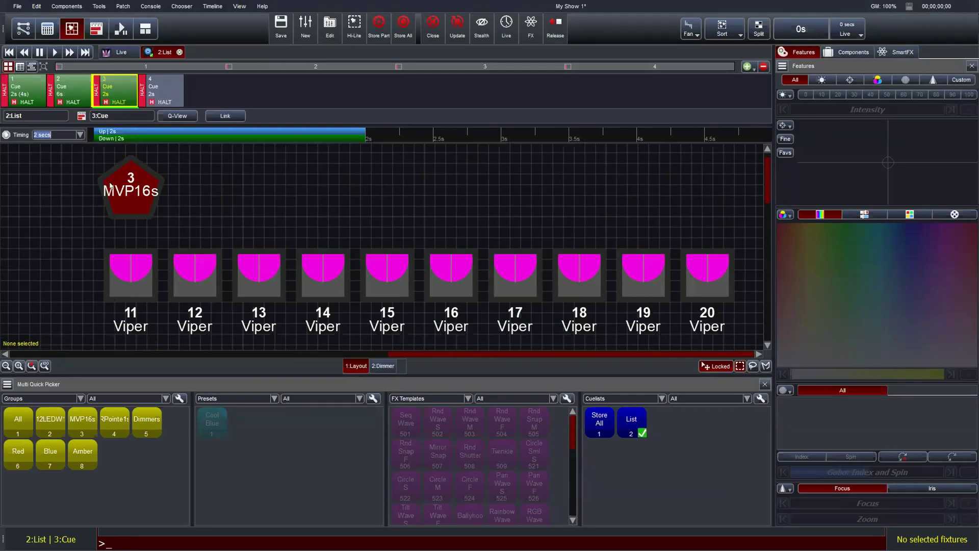
Step: Preview cue 1 while cue 3 plays, step playback back to cue 1, and turn Q-View off
{"action": "left_click", "coordinate": [33, 95]}
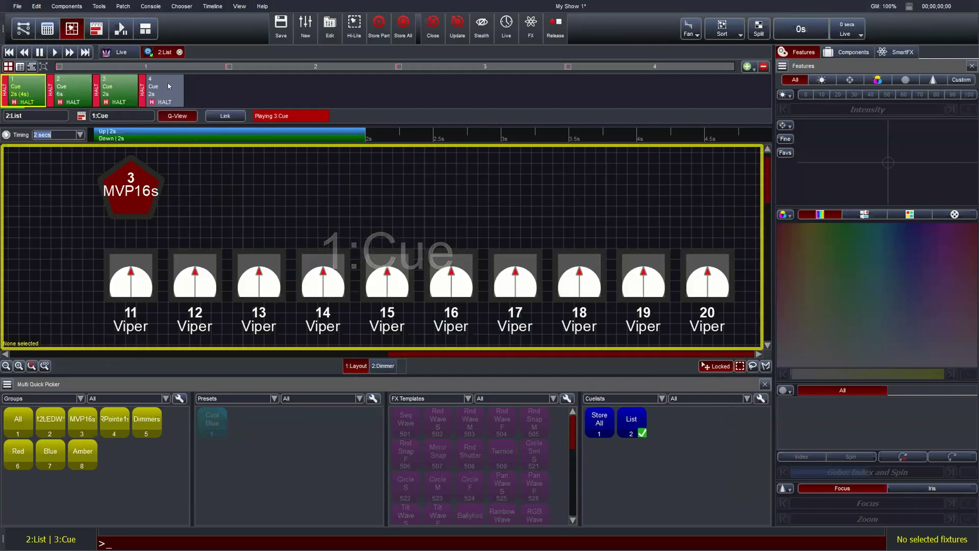
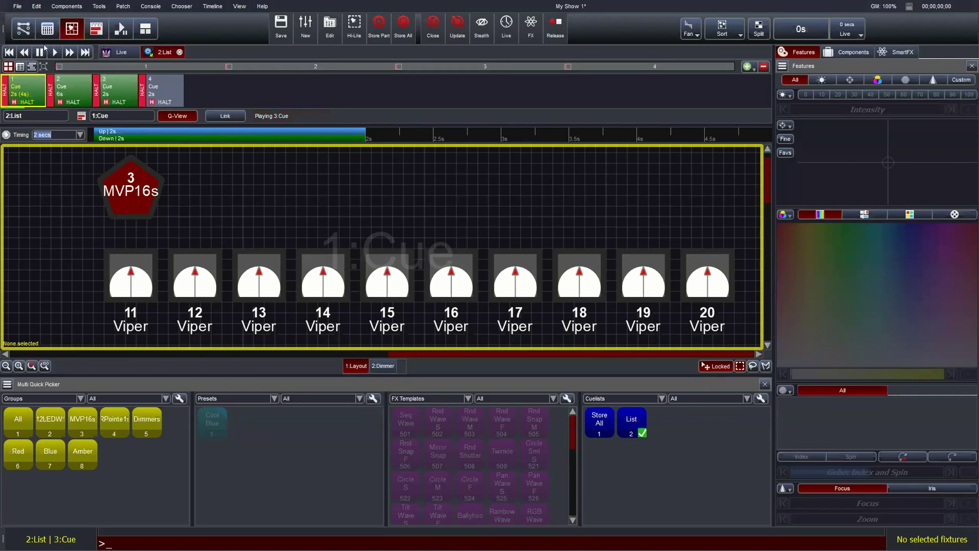
{"action": "left_click", "coordinate": [25, 52]}
{"action": "left_click", "coordinate": [24, 52]}
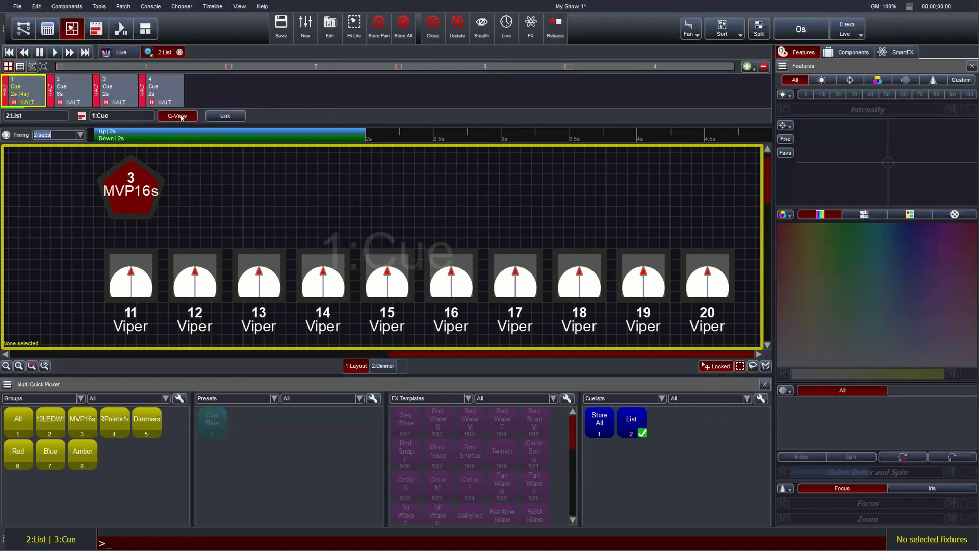
{"action": "left_click", "coordinate": [178, 116]}
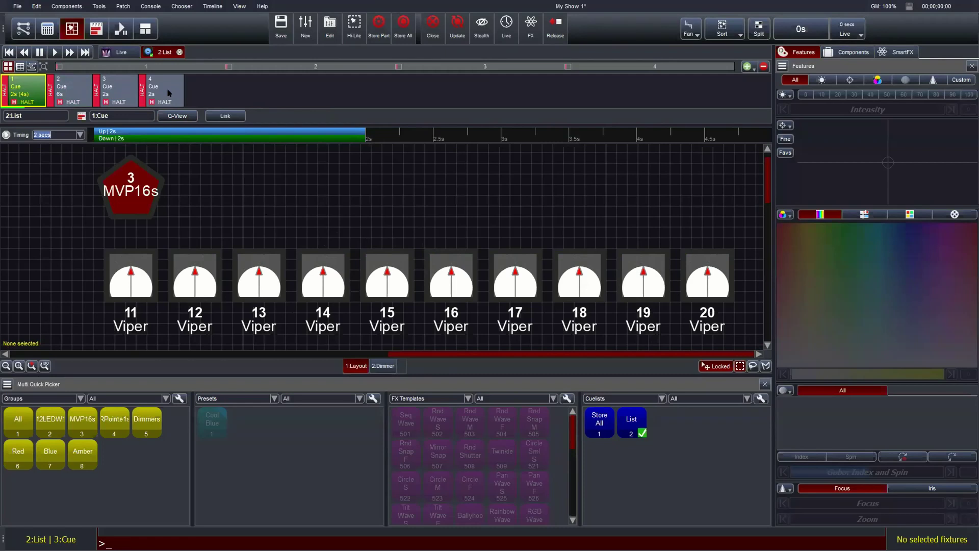
Step: Show cue 4 without playing it and set the intensity of Vipers 15 and 16 to 100
{"action": "left_click", "coordinate": [168, 92]}
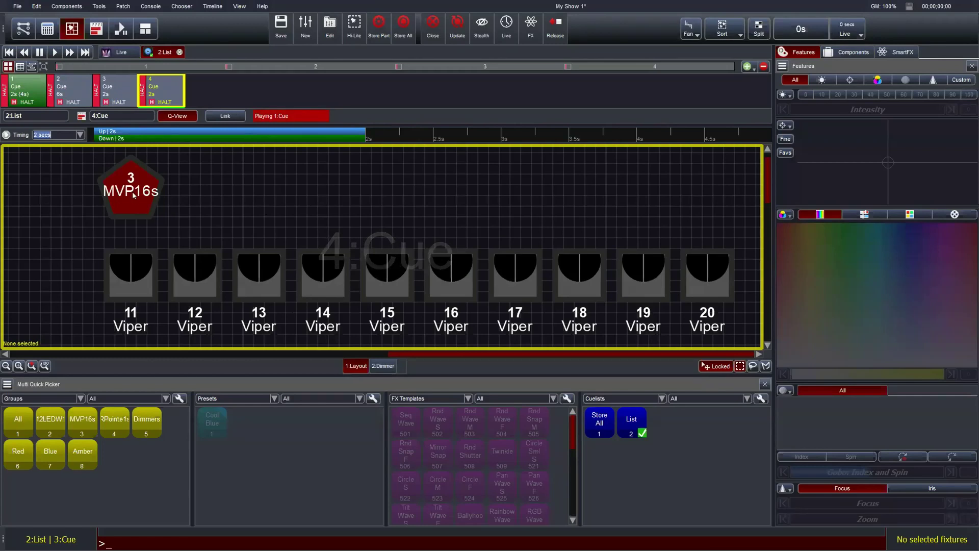
{"action": "left_click", "coordinate": [403, 265]}
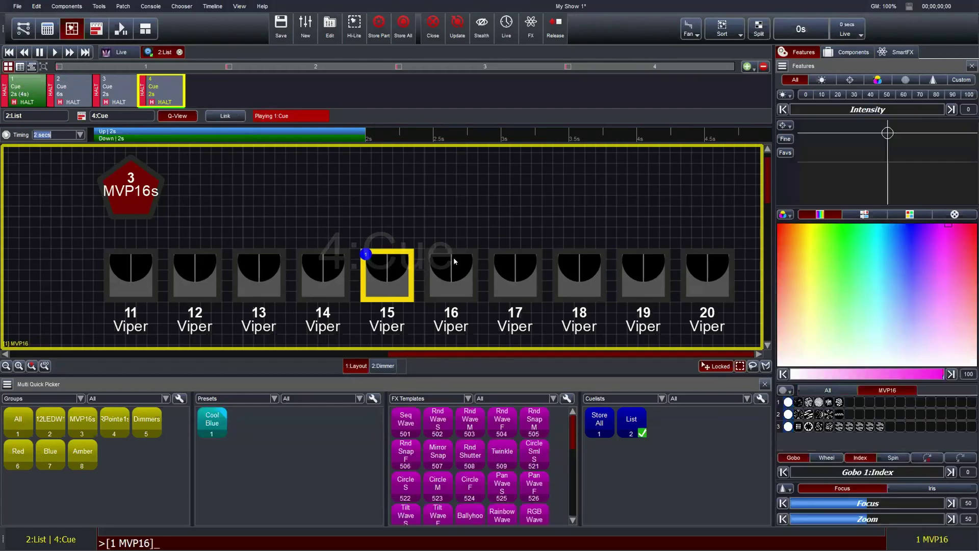
{"action": "left_click", "coordinate": [453, 257]}
{"action": "left_click_drag", "start_coordinate": [804, 107], "coordinate": [943, 108]}
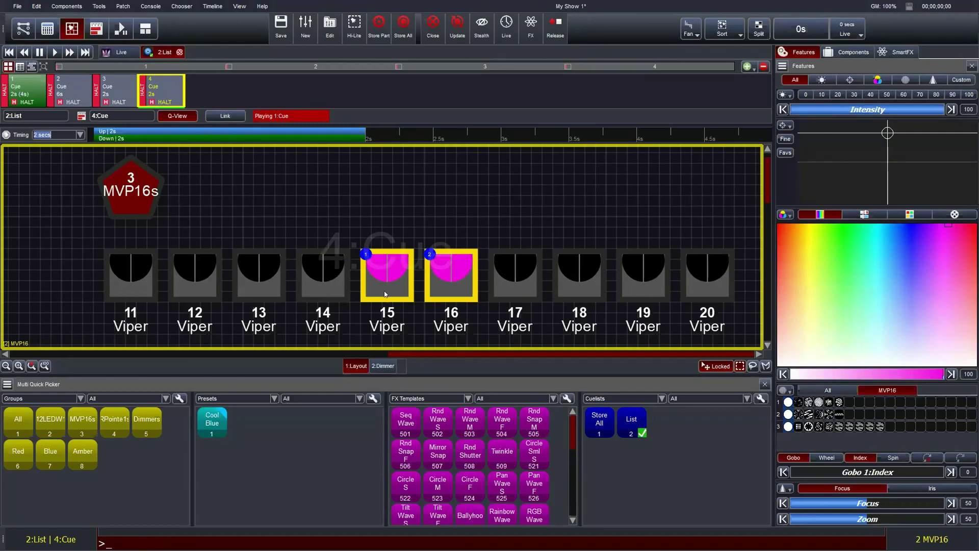
Step: Step playback back and play List's cues through to cue 4 to check the edited look
{"action": "left_click", "coordinate": [24, 52]}
{"action": "left_click", "coordinate": [55, 52]}
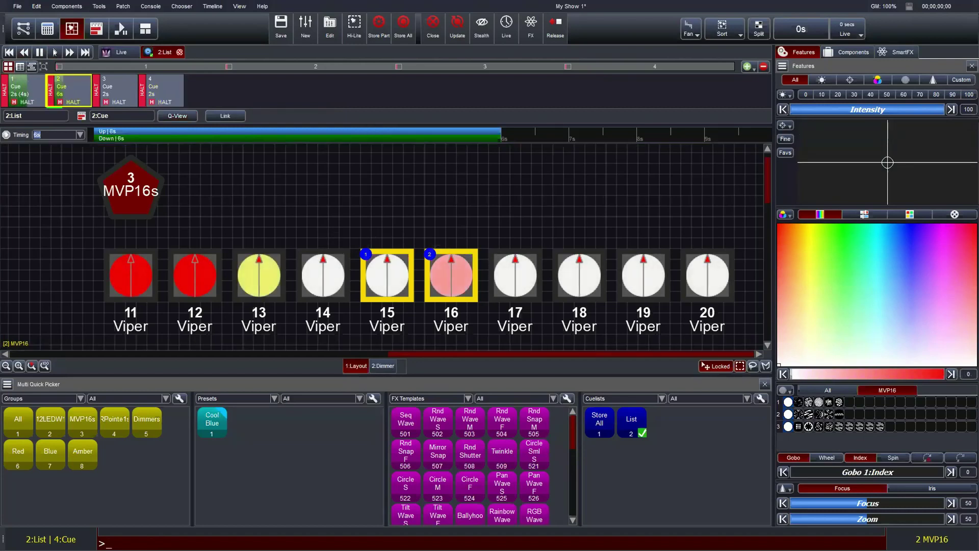
{"action": "left_click", "coordinate": [55, 52]}
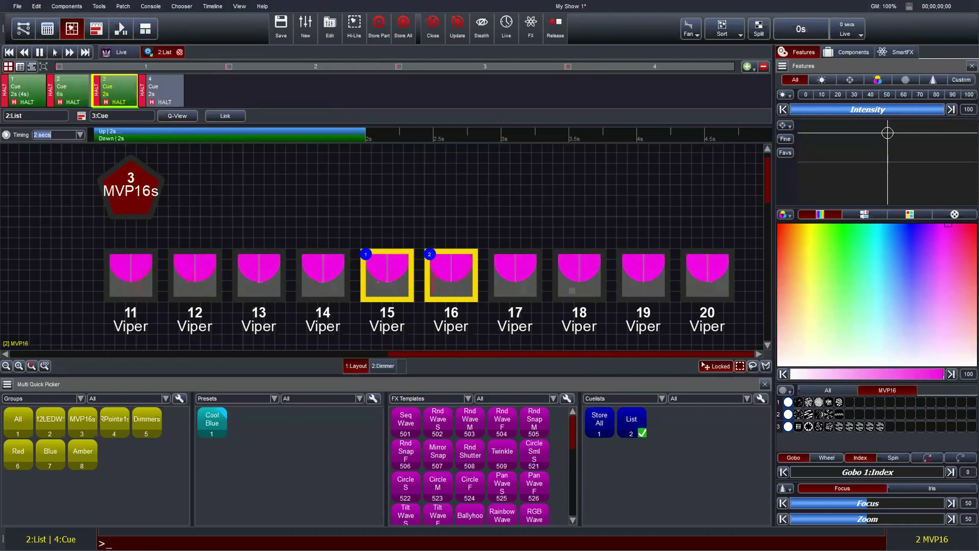
{"action": "left_click", "coordinate": [54, 52]}
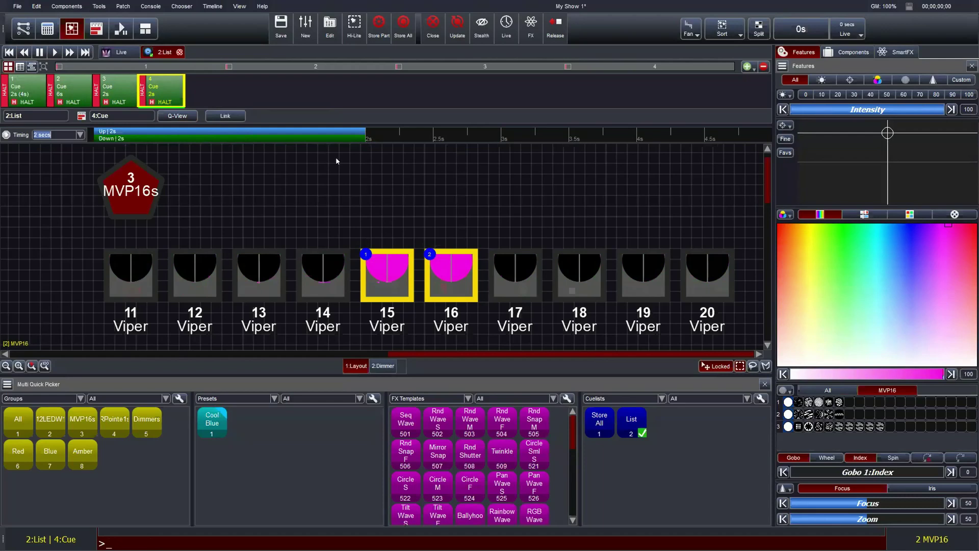
Step: Preview cues 3, 2 and 1 in Q-View while cue 4 stays in playback
{"action": "left_click", "coordinate": [109, 97]}
{"action": "left_click", "coordinate": [75, 96]}
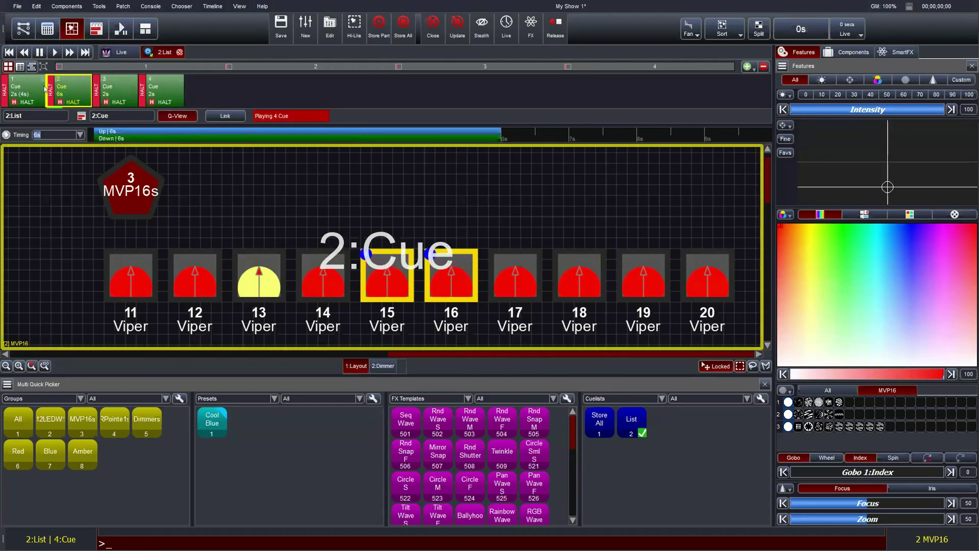
{"action": "left_click", "coordinate": [26, 95]}
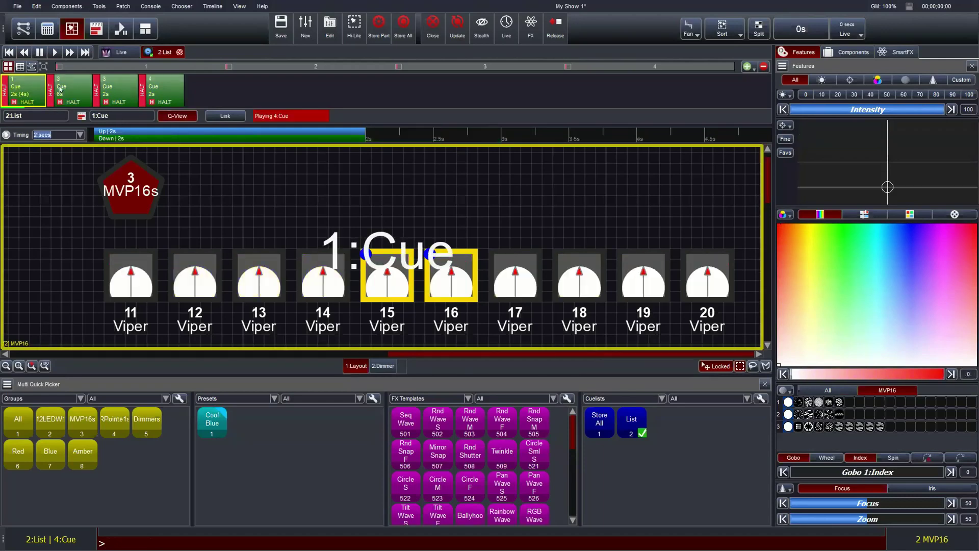
Step: Enable Link, select List's cues in varying order to check that playback follows the selection, and disable Link
{"action": "left_click", "coordinate": [224, 117]}
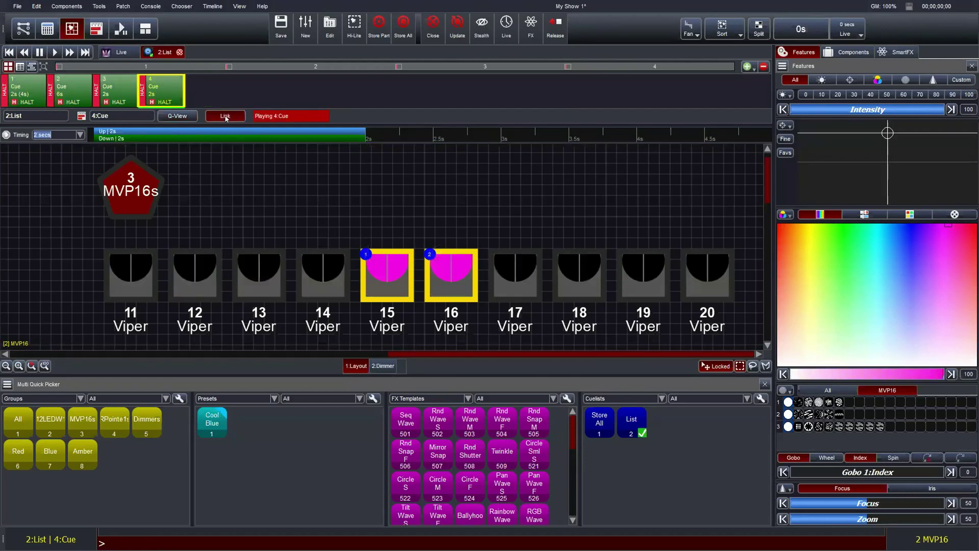
{"action": "left_click", "coordinate": [36, 88]}
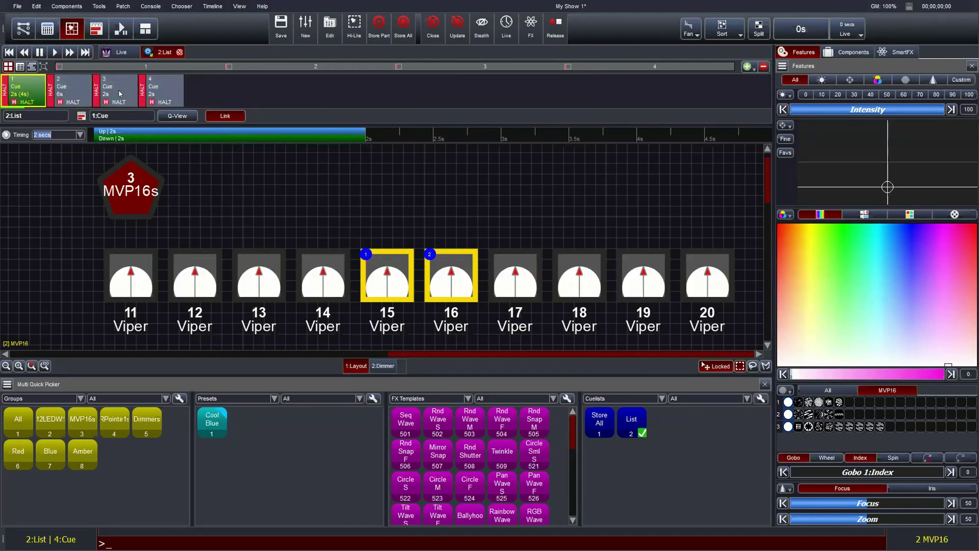
{"action": "left_click", "coordinate": [30, 89]}
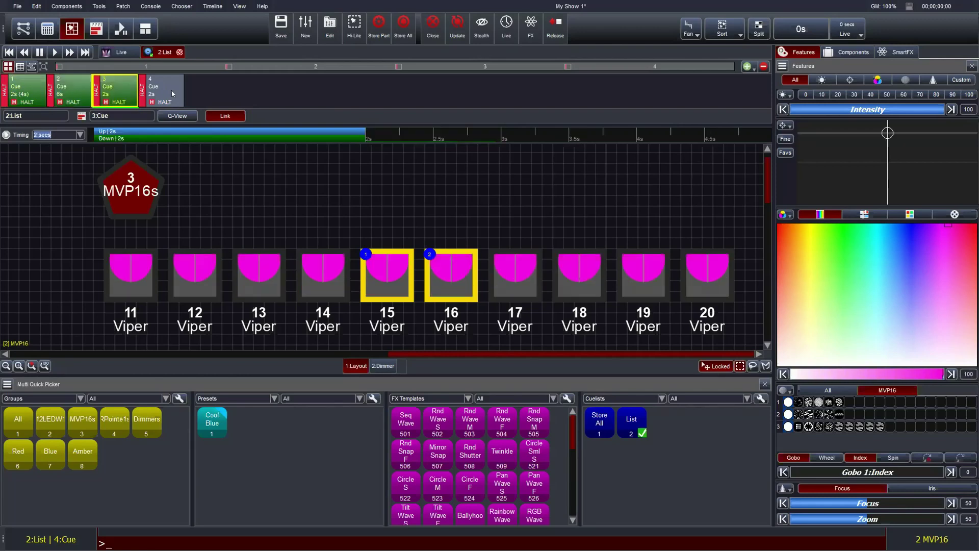
{"action": "left_click", "coordinate": [68, 87]}
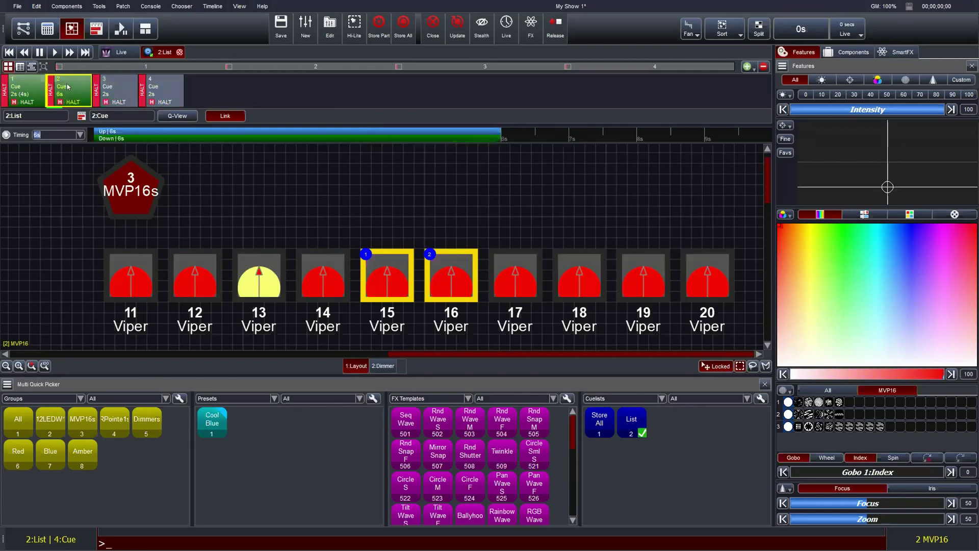
{"action": "left_click", "coordinate": [30, 87]}
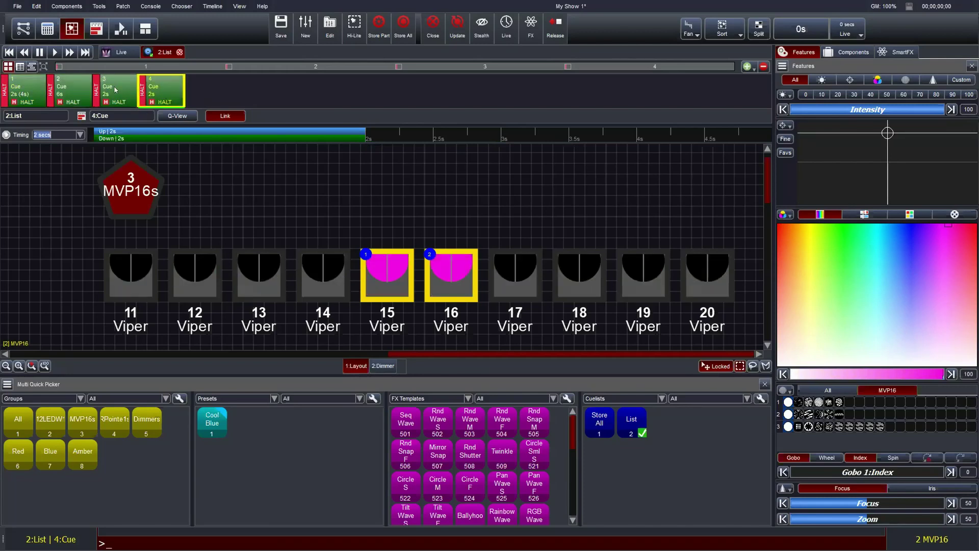
{"action": "left_click", "coordinate": [80, 88]}
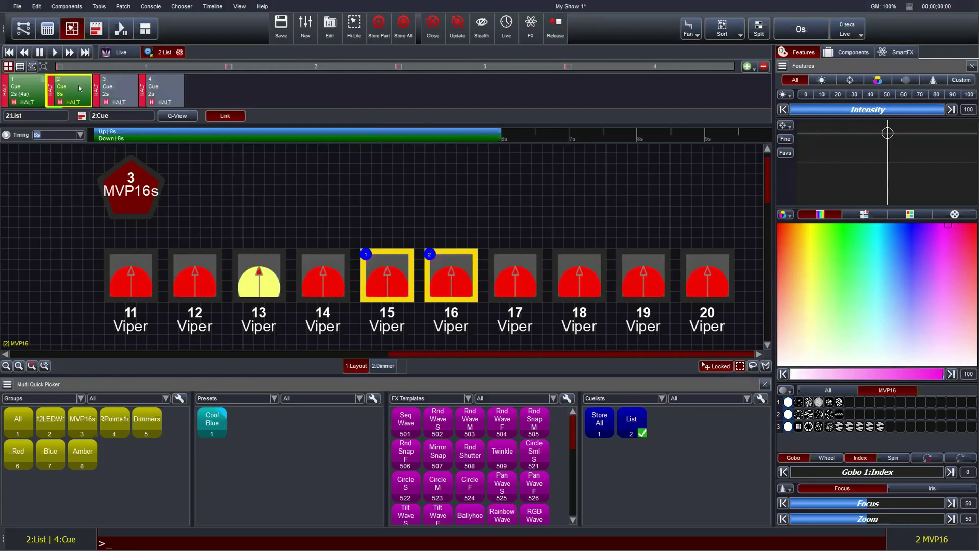
{"action": "left_click", "coordinate": [36, 86]}
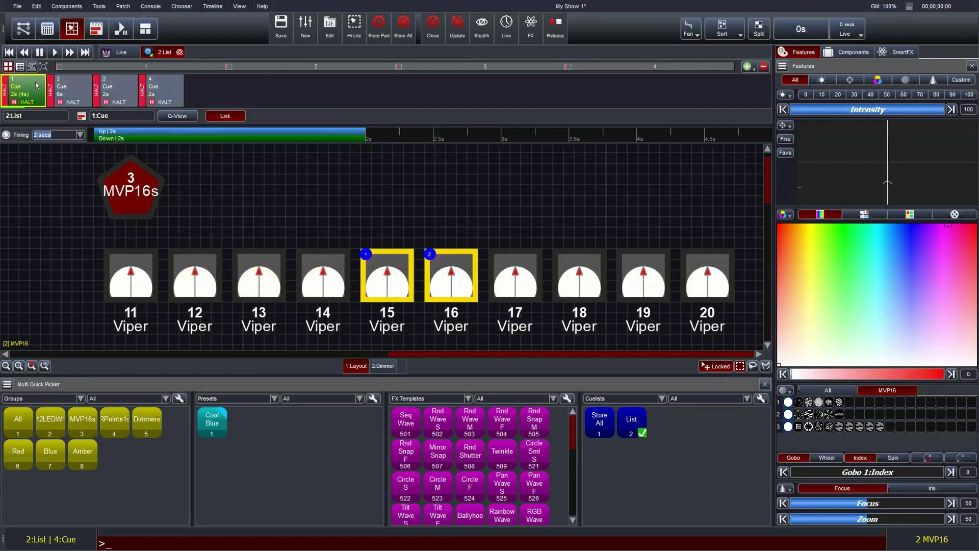
{"action": "left_click", "coordinate": [233, 118]}
Step: Preview cues 3, 2 and 4 while cue 1 plays, turning Q-View off to return to the playing cue
{"action": "left_click", "coordinate": [123, 87]}
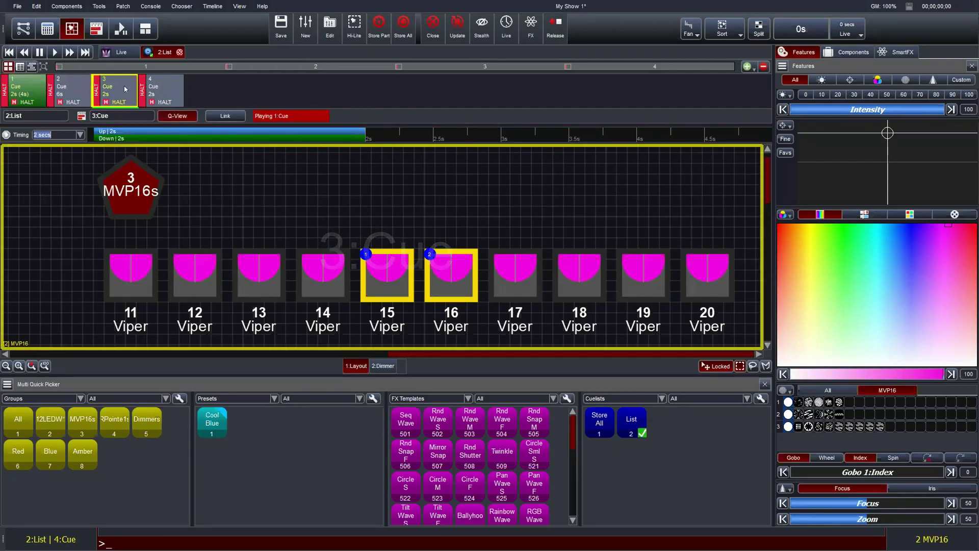
{"action": "left_click", "coordinate": [177, 116]}
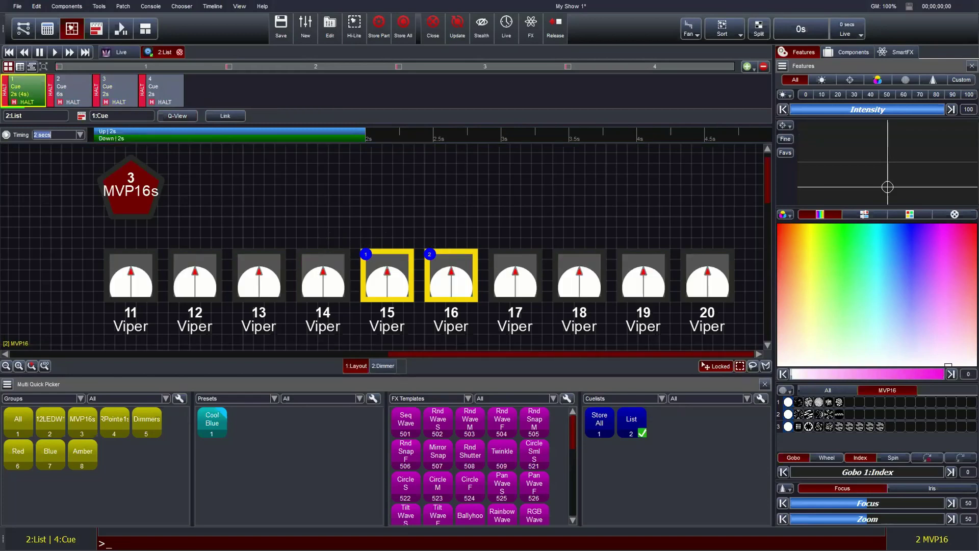
{"action": "left_click", "coordinate": [74, 92]}
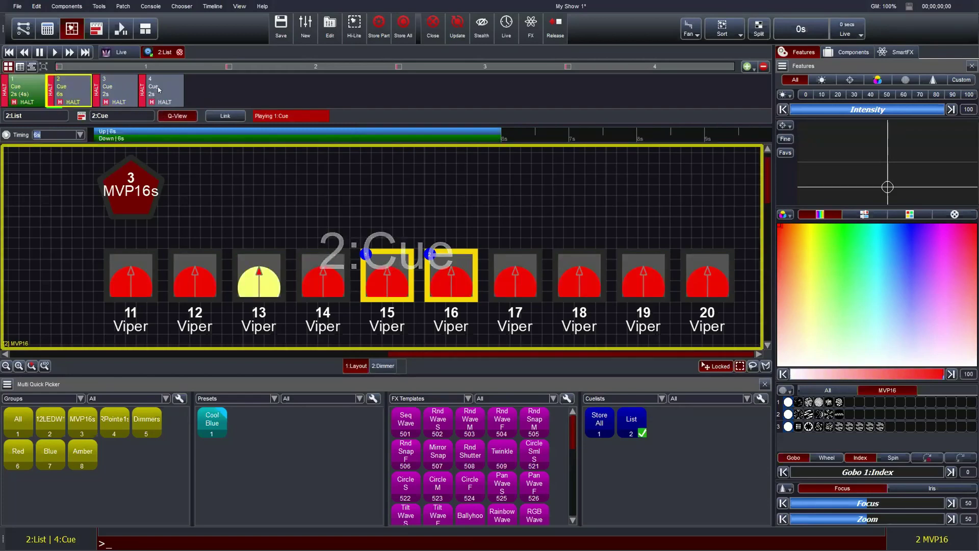
{"action": "left_click", "coordinate": [148, 105]}
{"action": "left_click", "coordinate": [177, 115]}
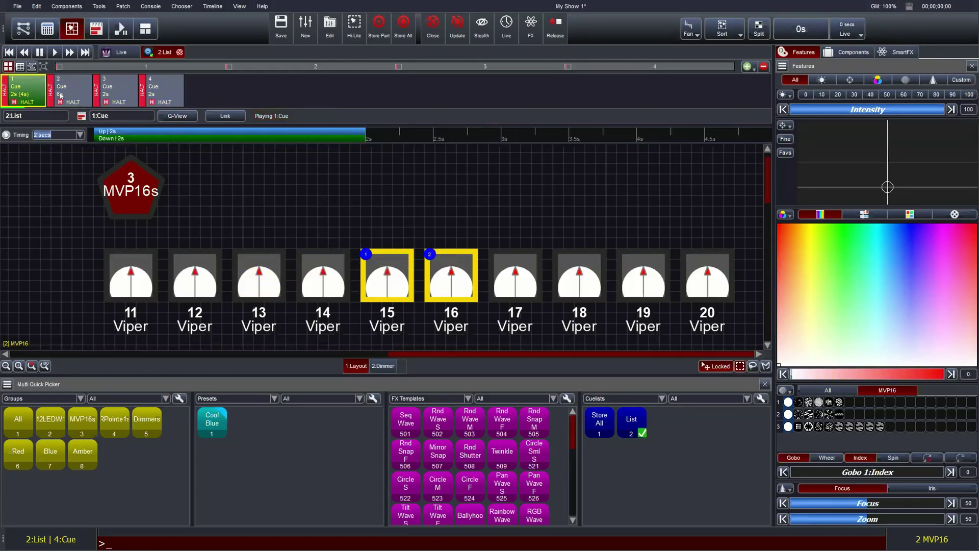
Step: Preview cues 3 and 4 with no fixtures selected, and close the List cuelist with its changes saved and released
{"action": "left_click", "coordinate": [121, 94]}
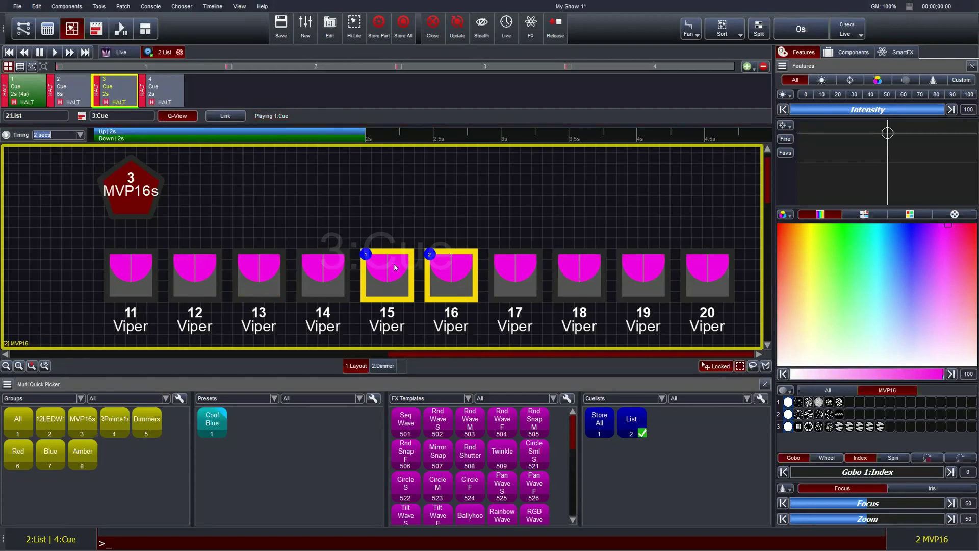
{"action": "left_click", "coordinate": [409, 223]}
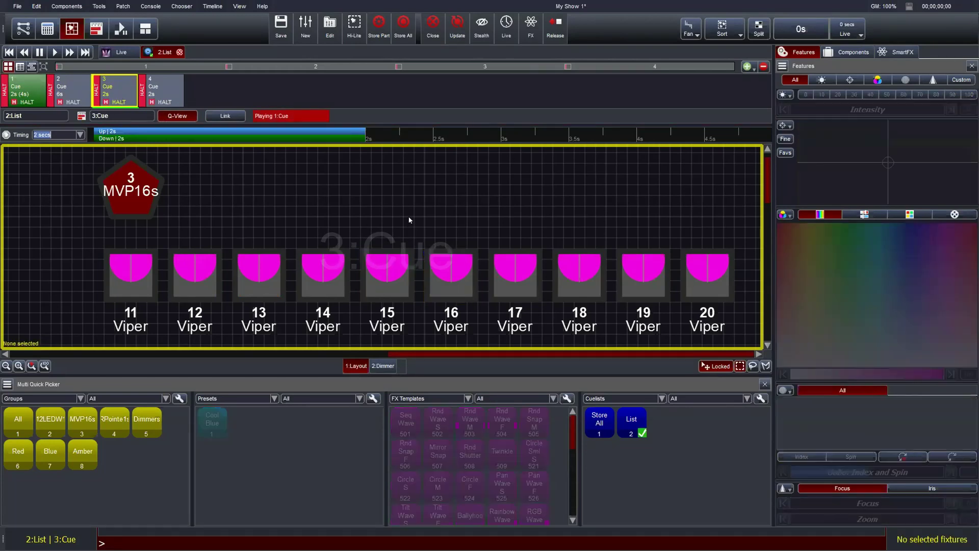
{"action": "left_click", "coordinate": [27, 91]}
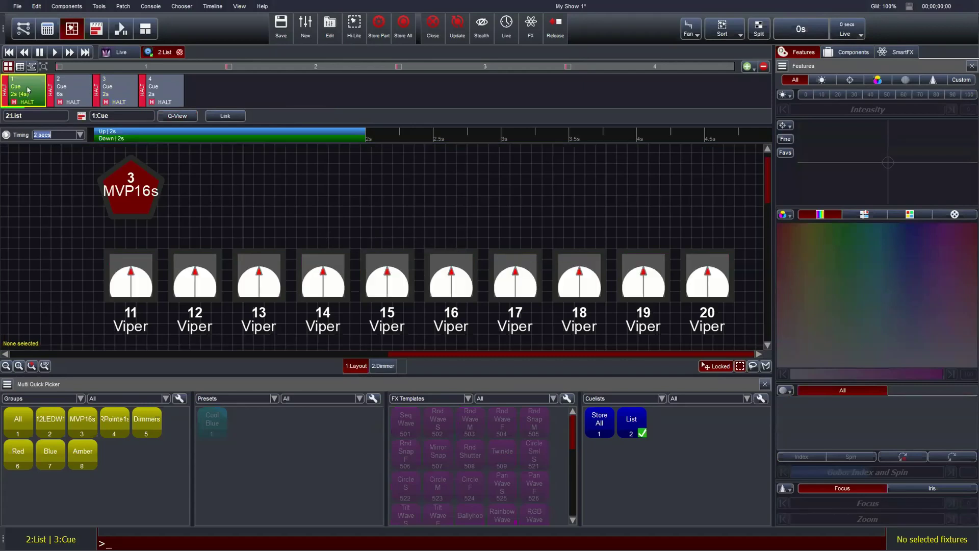
{"action": "left_click", "coordinate": [160, 85]}
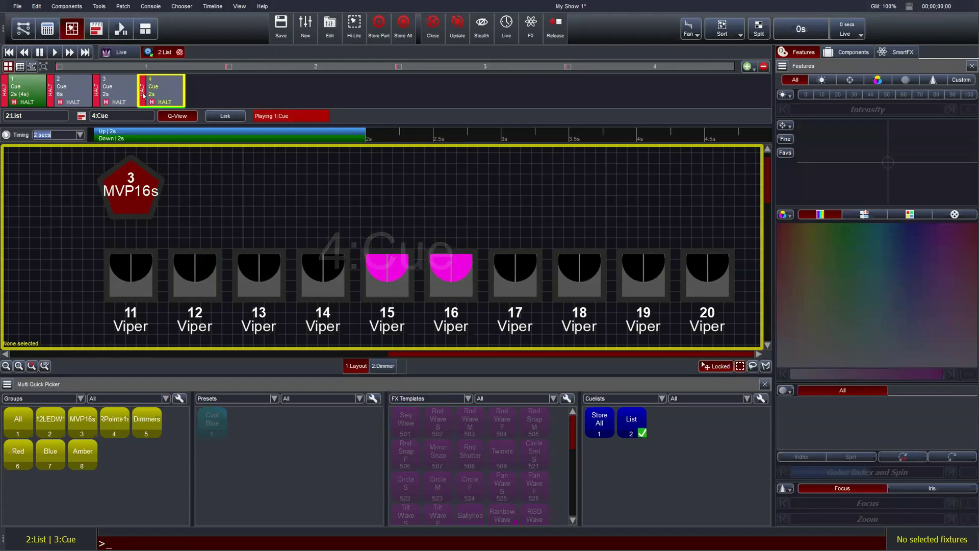
{"action": "left_click", "coordinate": [179, 52]}
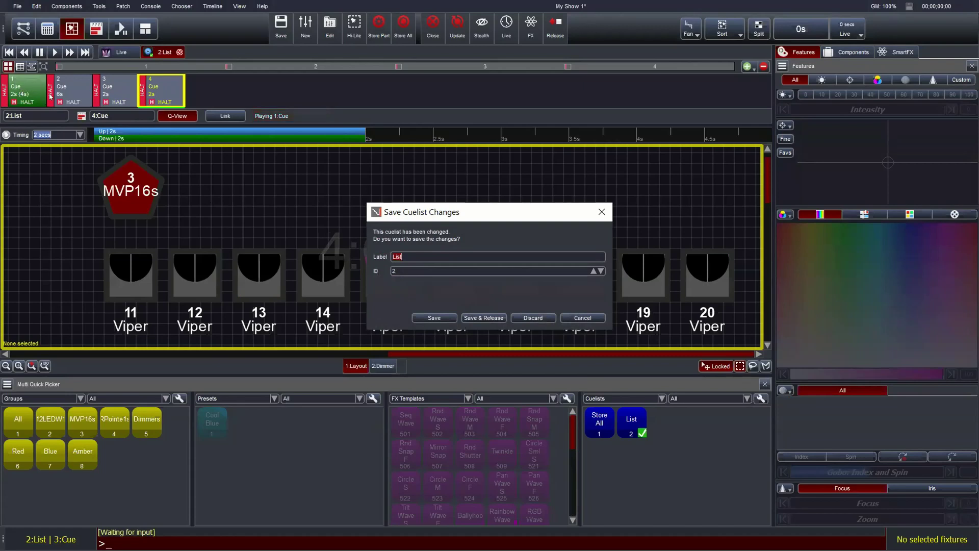
{"action": "left_click", "coordinate": [477, 316]}
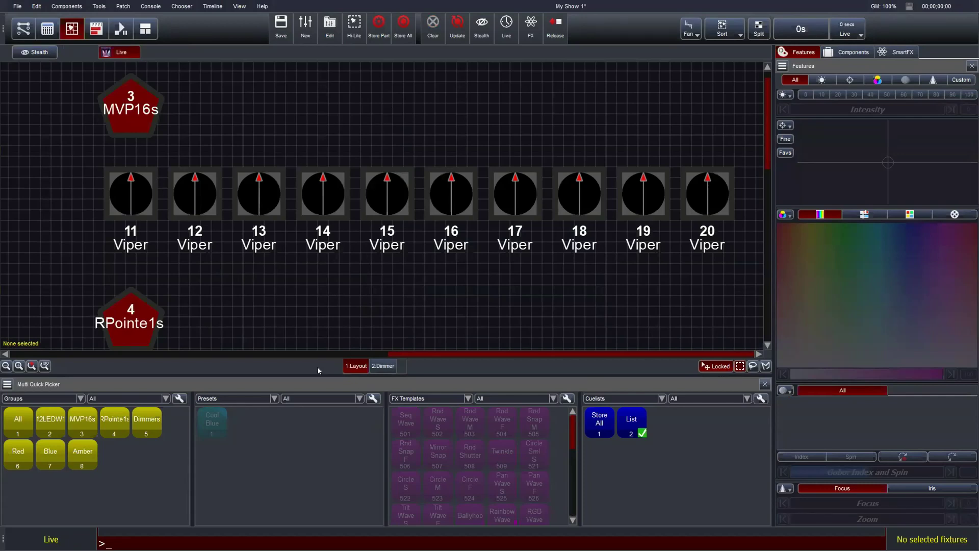
Step: Float the MV console surface and place it over the fixture layout
{"action": "left_click", "coordinate": [53, 37]}
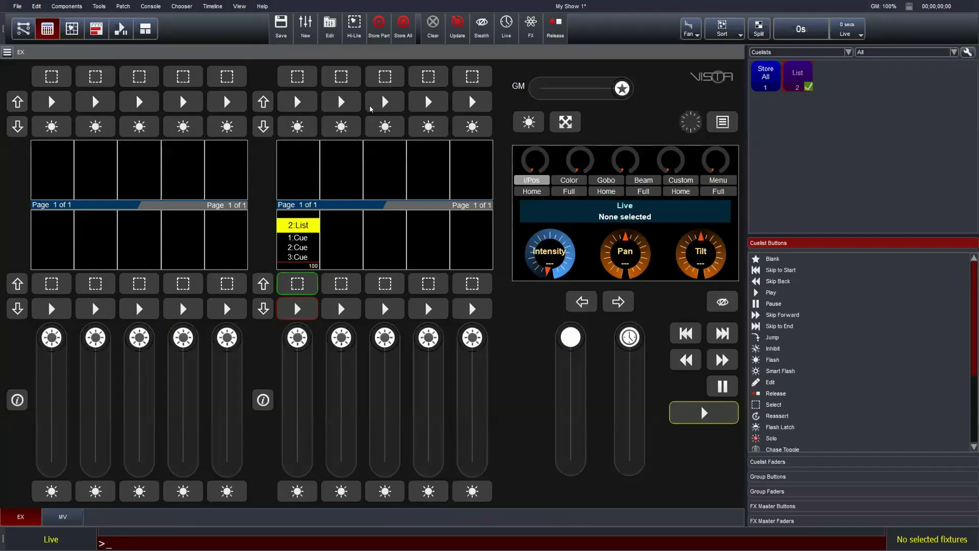
{"action": "left_click", "coordinate": [62, 517]}
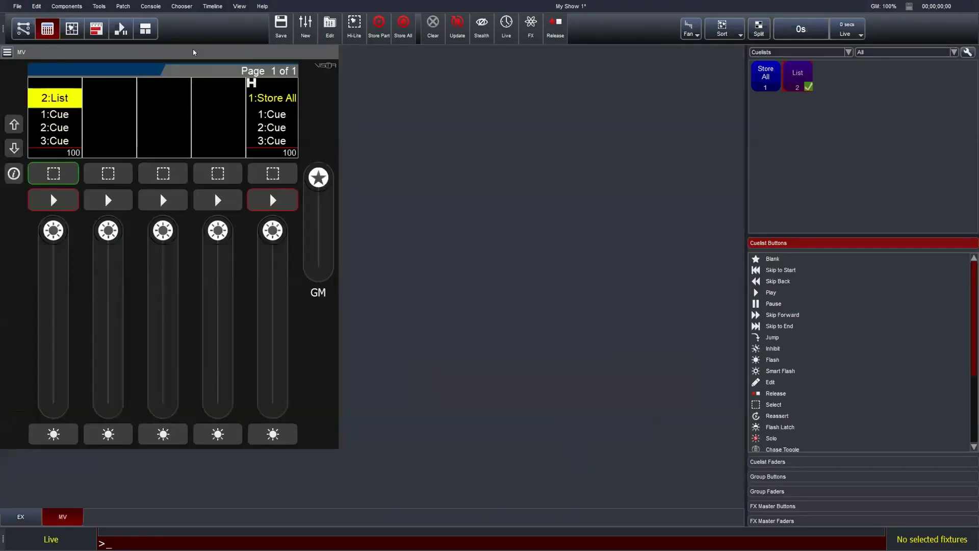
{"action": "left_click_drag", "start_coordinate": [160, 191], "coordinate": [824, 220]}
{"action": "left_click", "coordinate": [69, 27]}
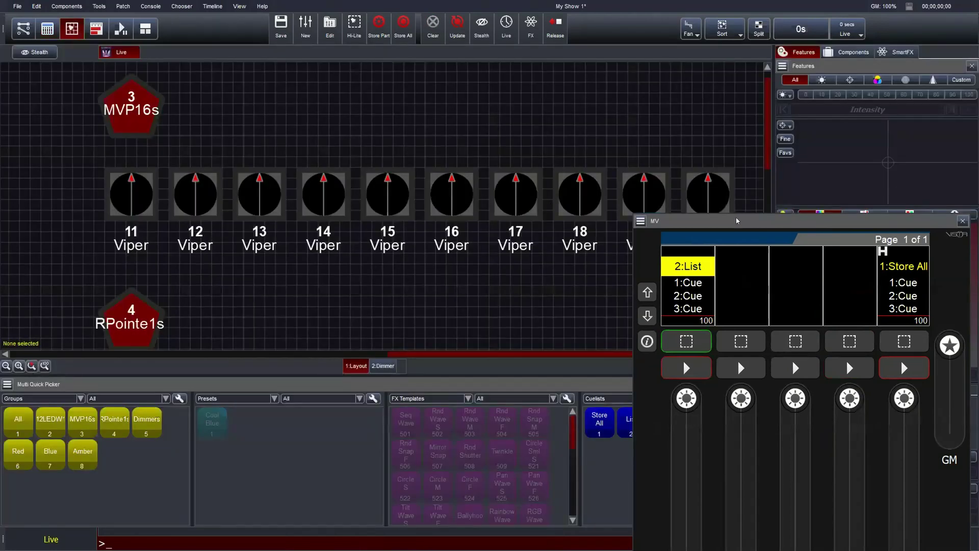
Step: Move the MV surface over the layout, start the List and Store All cuelists, and advance List to cue 2
{"action": "left_click_drag", "start_coordinate": [736, 220], "coordinate": [660, 122]}
{"action": "key", "text": "space"}
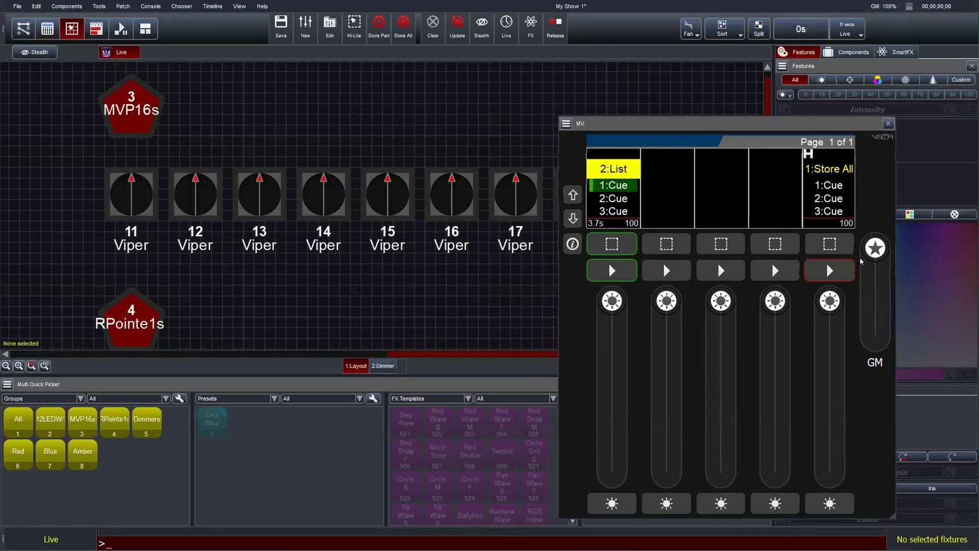
{"action": "left_click", "coordinate": [827, 268]}
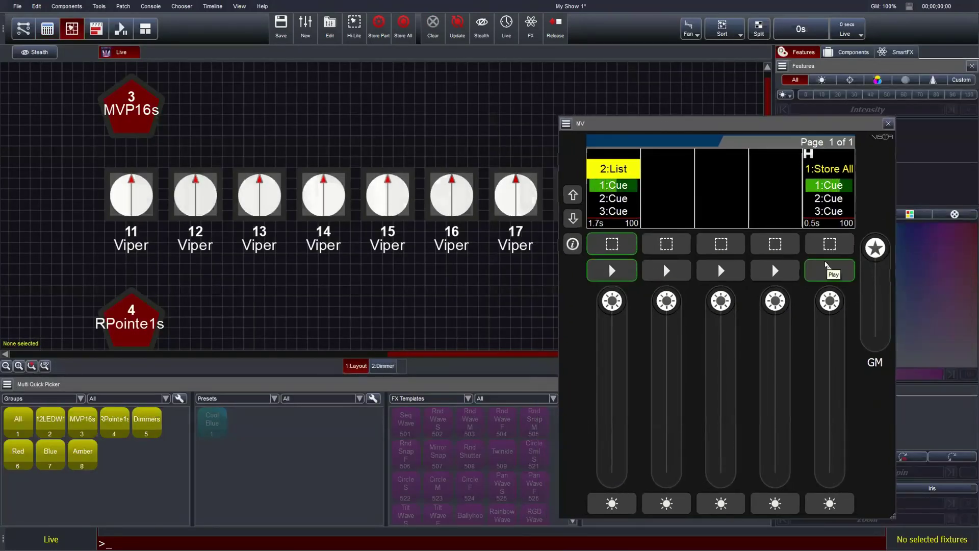
{"action": "left_click", "coordinate": [613, 269]}
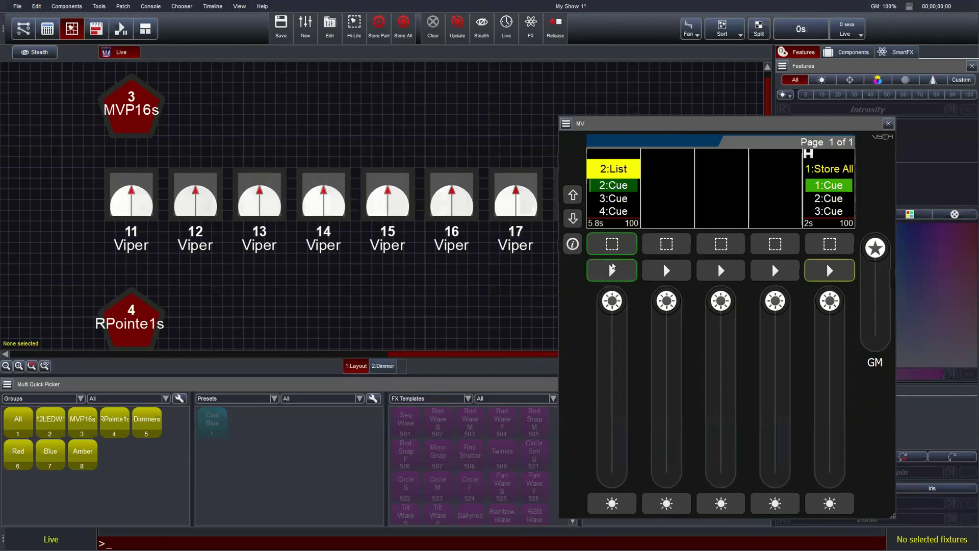
Step: Lower List's playback fader to 0, advance the cuelist to cue 3, and release all running cuelists
{"action": "left_click_drag", "start_coordinate": [612, 301], "coordinate": [610, 339]}
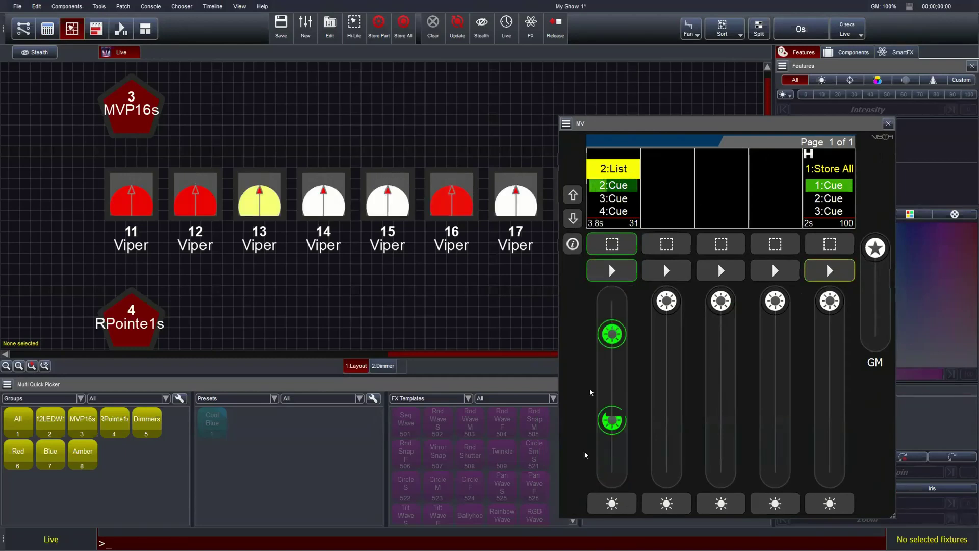
{"action": "left_click_drag", "start_coordinate": [612, 421], "coordinate": [612, 471]}
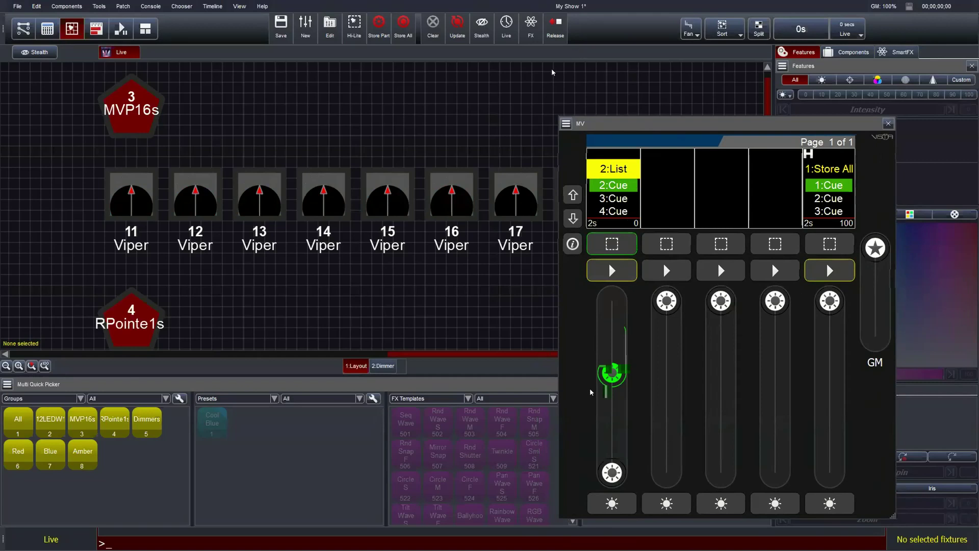
{"action": "left_click", "coordinate": [621, 272]}
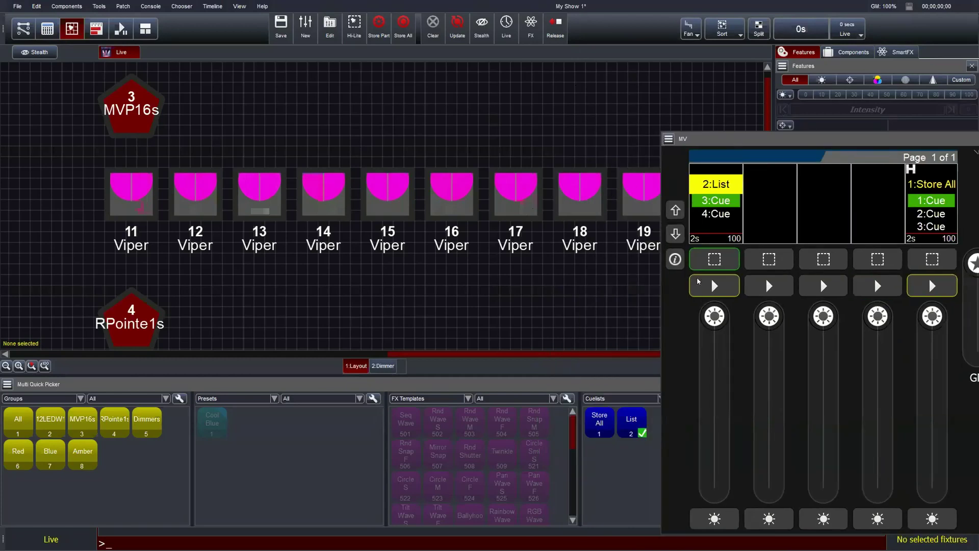
{"action": "left_click", "coordinate": [564, 30]}
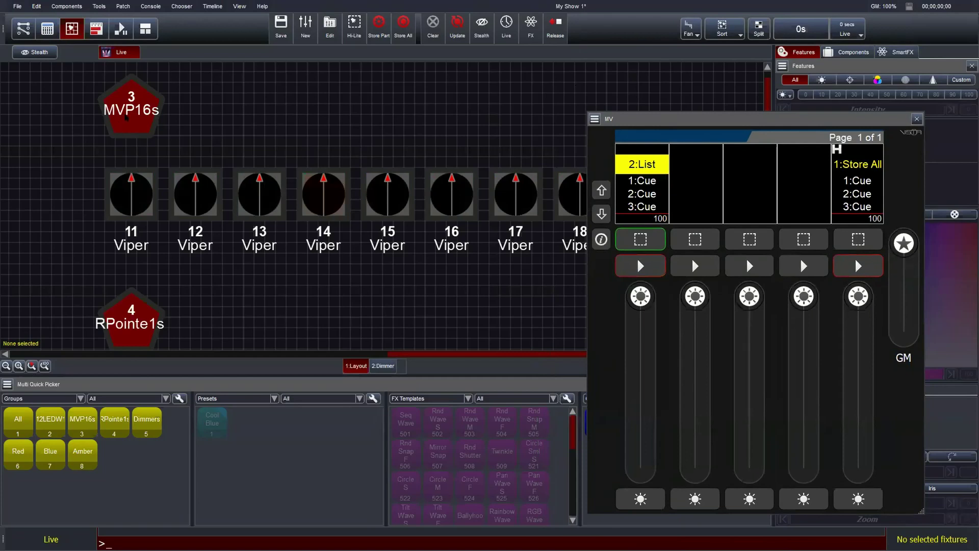
Step: Try raising the MVP16s group's intensity to 78 in Live, reset it, and deselect the group
{"action": "left_click", "coordinate": [122, 125]}
{"action": "left_click_drag", "start_coordinate": [792, 119], "coordinate": [717, 192]}
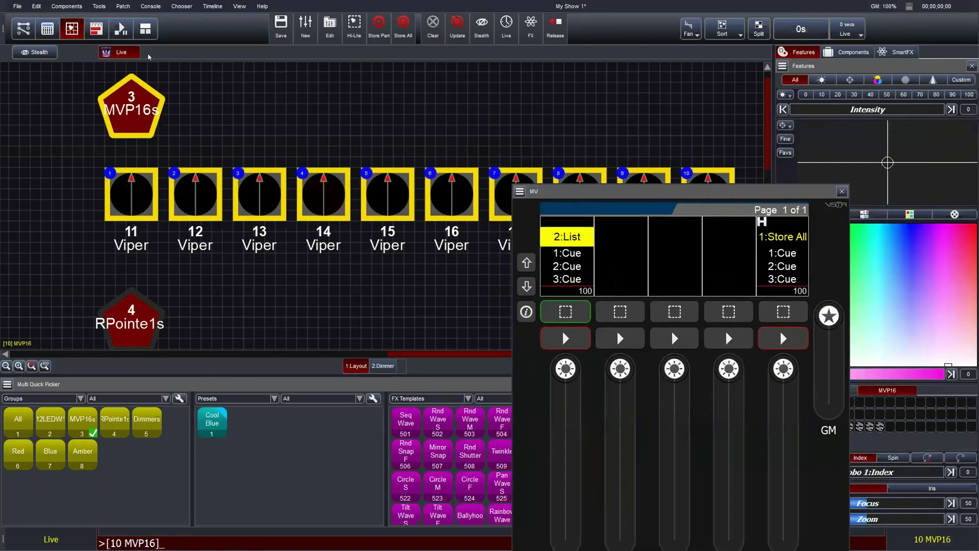
{"action": "left_click_drag", "start_coordinate": [808, 110], "coordinate": [910, 110]}
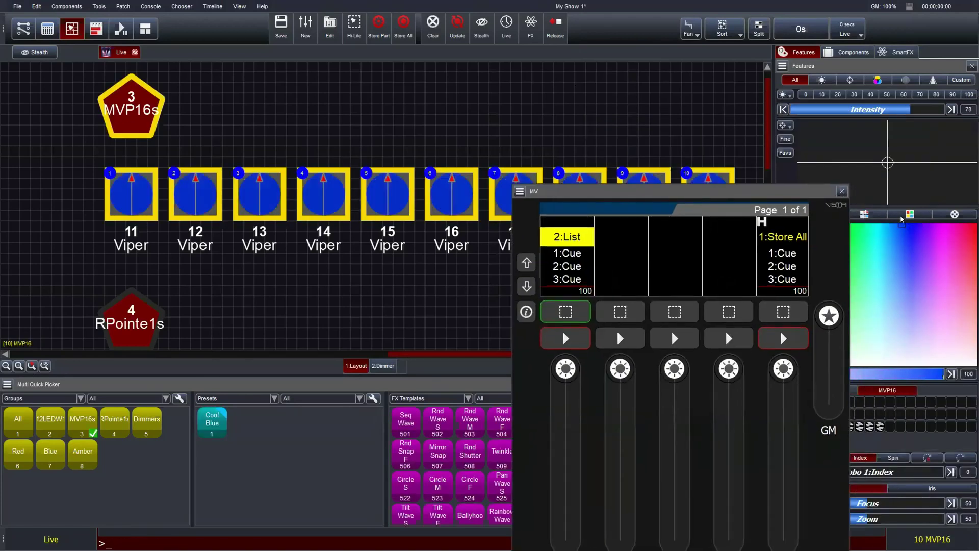
{"action": "left_click", "coordinate": [782, 109]}
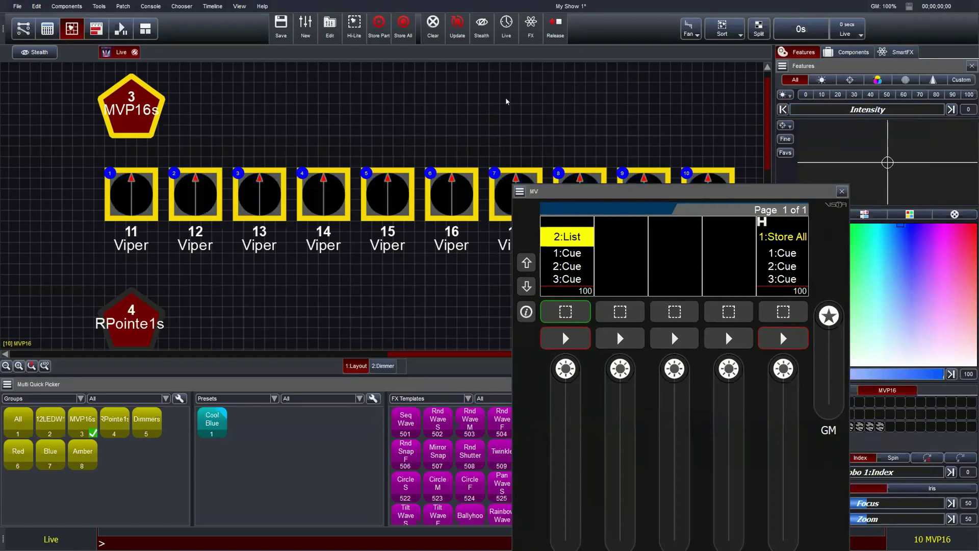
{"action": "left_click", "coordinate": [441, 81]}
Step: Play cue 1 of the List cuelist, move the MV surface clear of the fixtures, and close it
{"action": "key", "text": "space"}
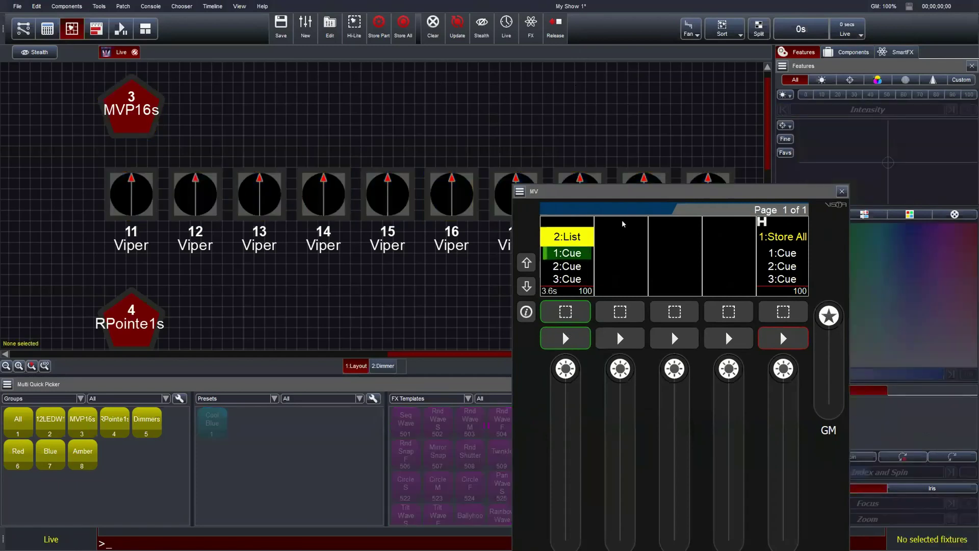
{"action": "left_click_drag", "start_coordinate": [638, 193], "coordinate": [690, 134]}
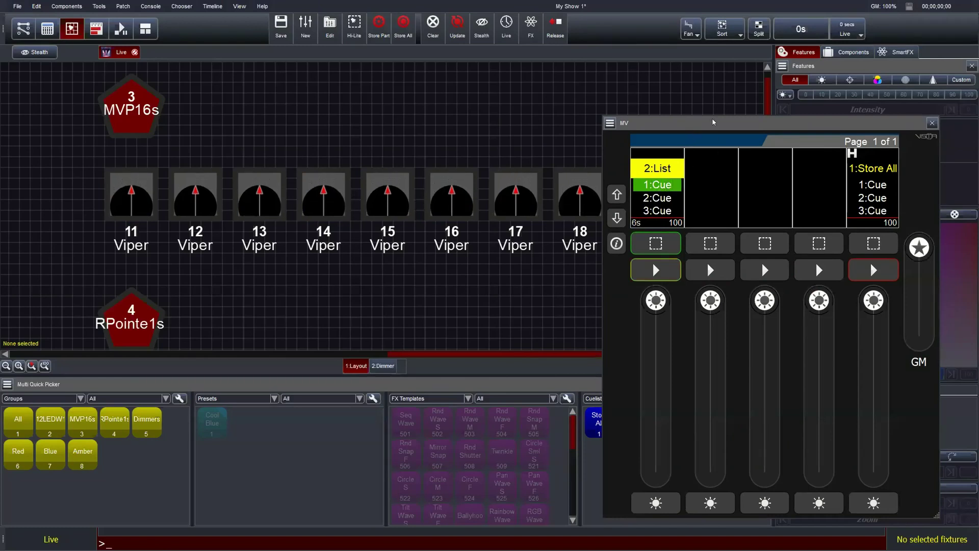
{"action": "mouse_move", "coordinate": [713, 169]}
{"action": "left_mouse_down"}
{"action": "mouse_move", "coordinate": [673, 299]}
{"action": "mouse_move", "coordinate": [714, 172]}
{"action": "left_mouse_up"}
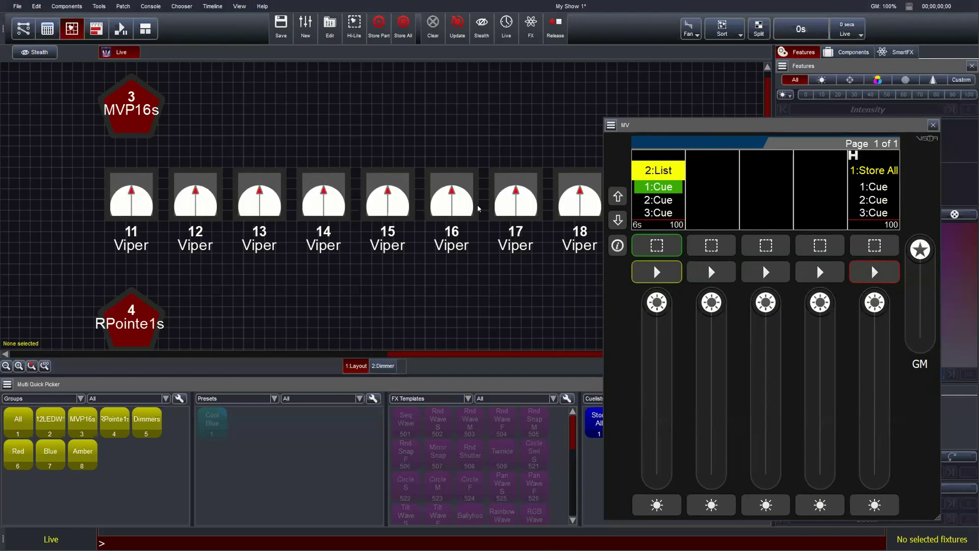
{"action": "left_click_drag", "start_coordinate": [659, 125], "coordinate": [650, 104]}
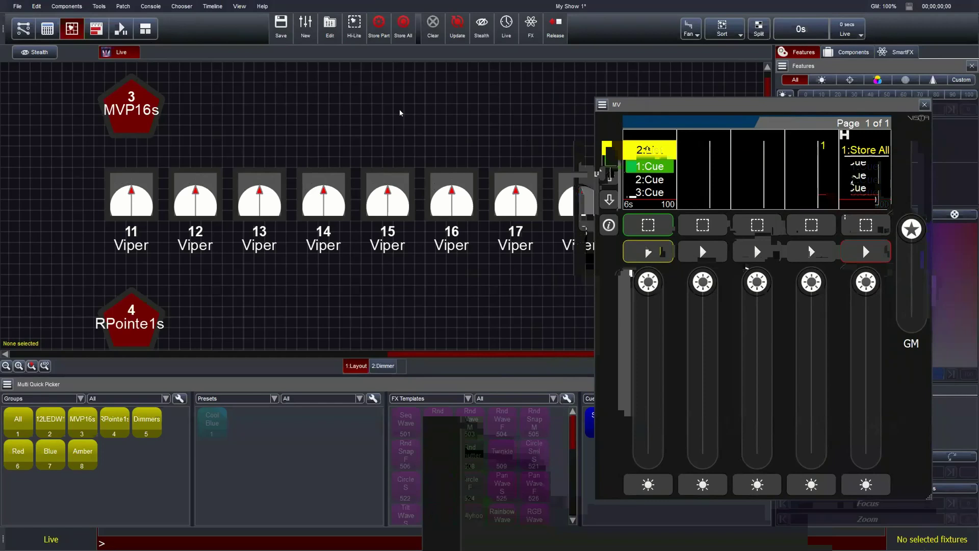
{"action": "left_click_drag", "start_coordinate": [800, 103], "coordinate": [694, 97]}
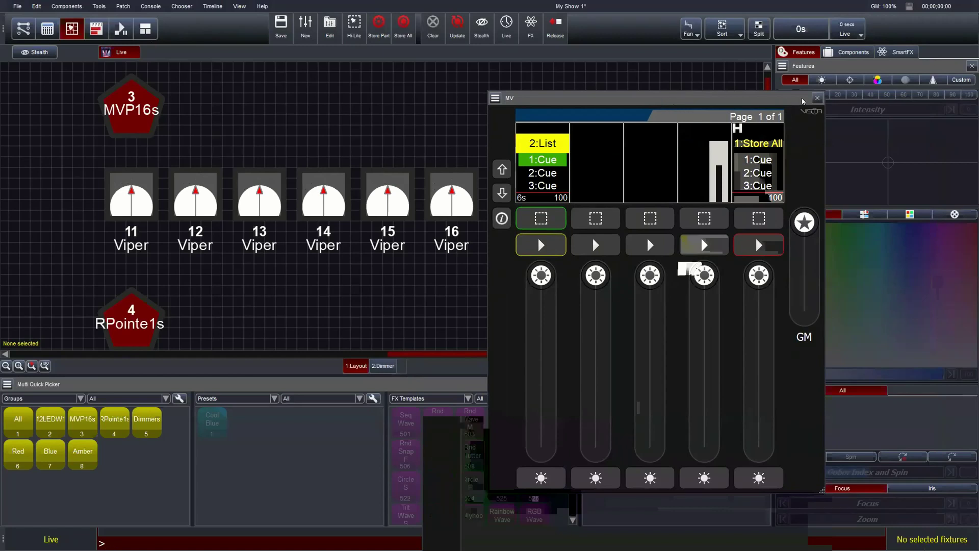
{"action": "left_click", "coordinate": [818, 98]}
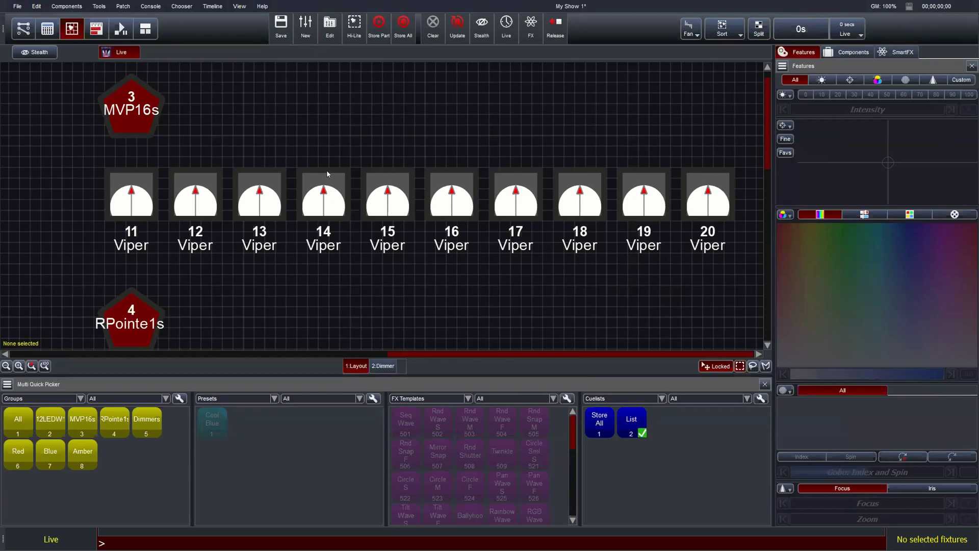
Step: Open the List cuelist for editing and preview cue 4
{"action": "left_click", "coordinate": [325, 30]}
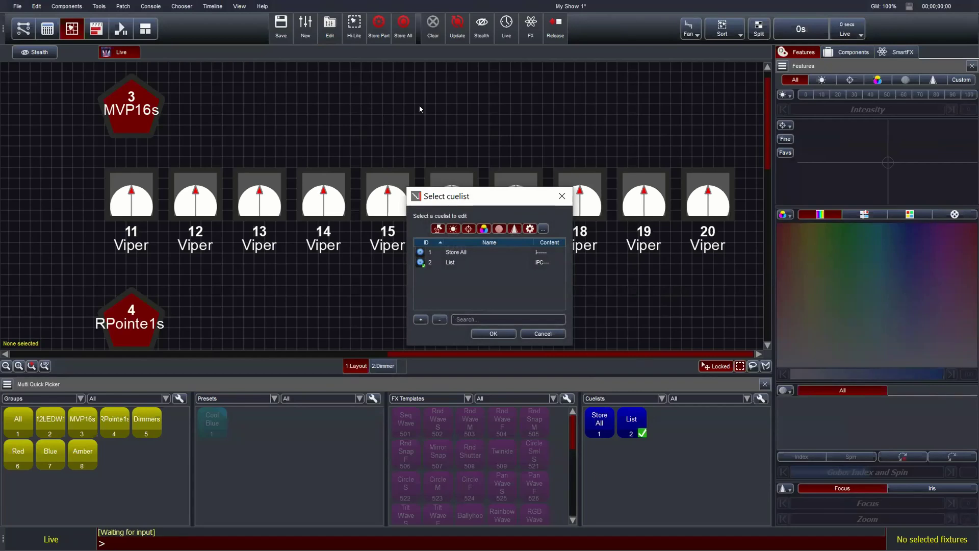
{"action": "left_click", "coordinate": [436, 262]}
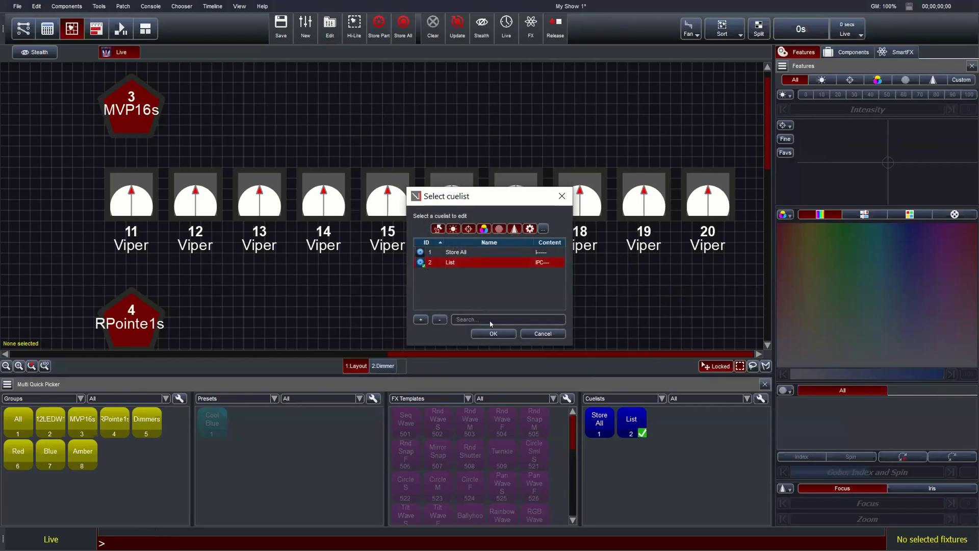
{"action": "left_click", "coordinate": [492, 333]}
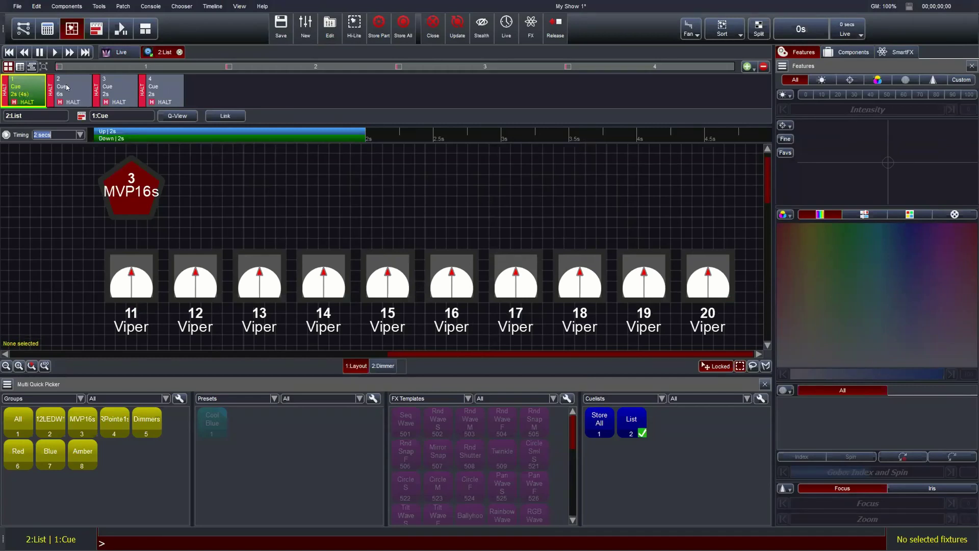
{"action": "left_click", "coordinate": [163, 85]}
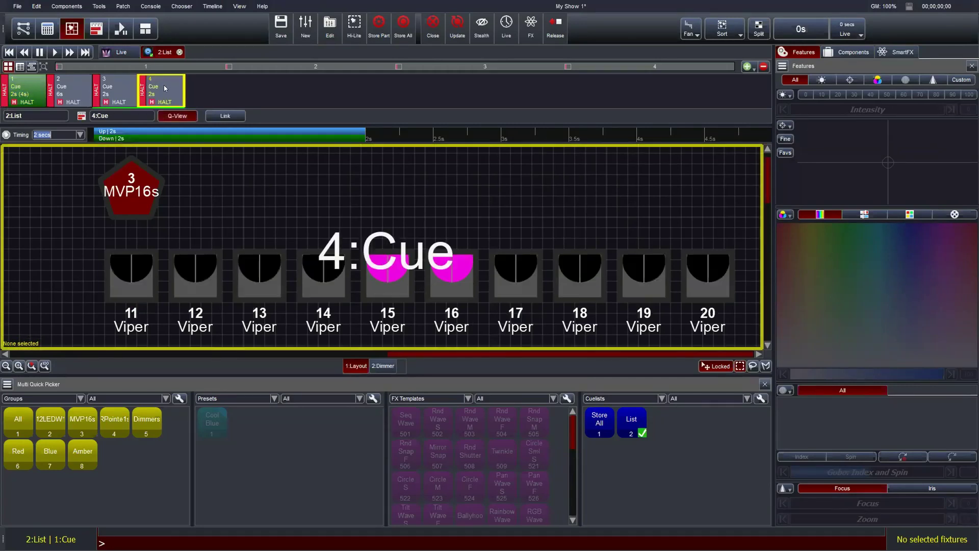
Step: Copy cue 2 and paste it twice at the end of the cuelist, as cues 5 and 6
{"action": "left_click", "coordinate": [35, 7]}
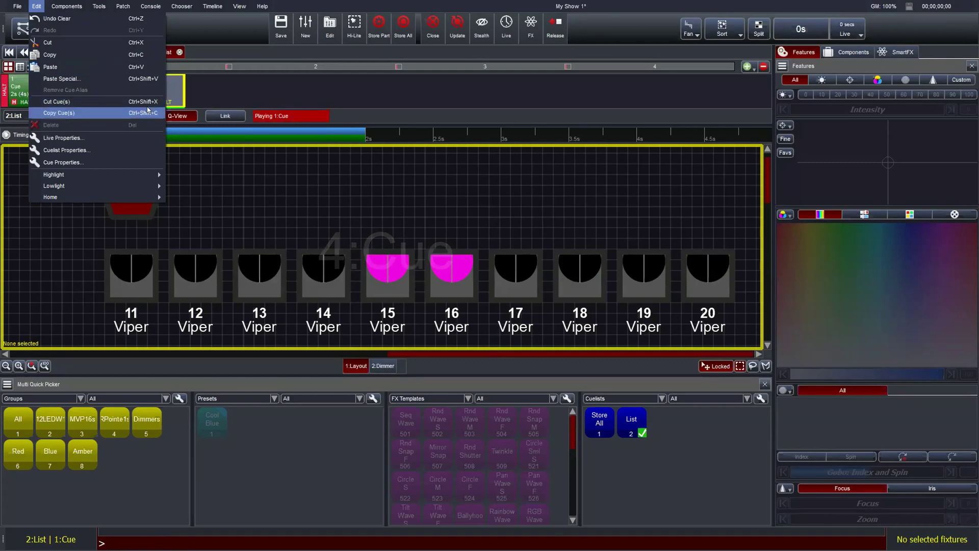
{"action": "left_click", "coordinate": [50, 86]}
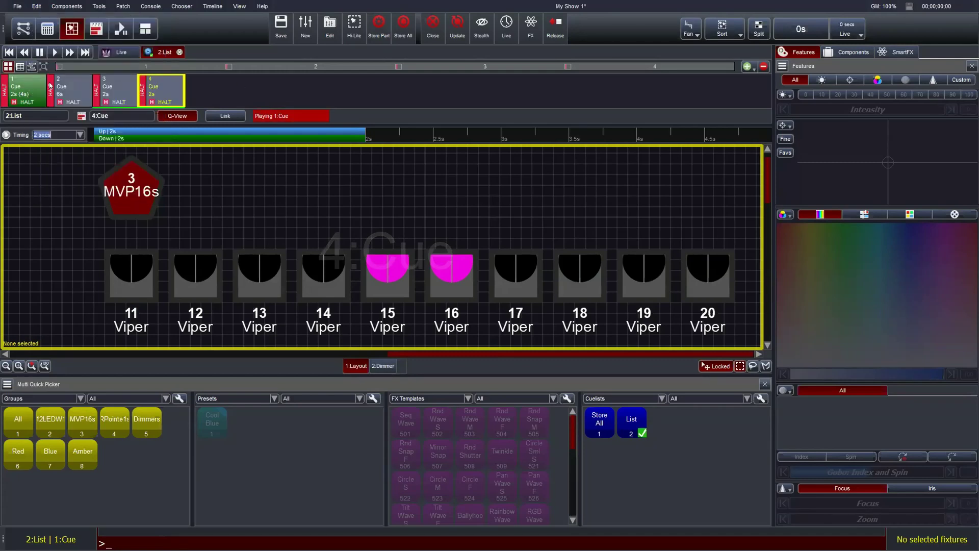
{"action": "left_click", "coordinate": [76, 90]}
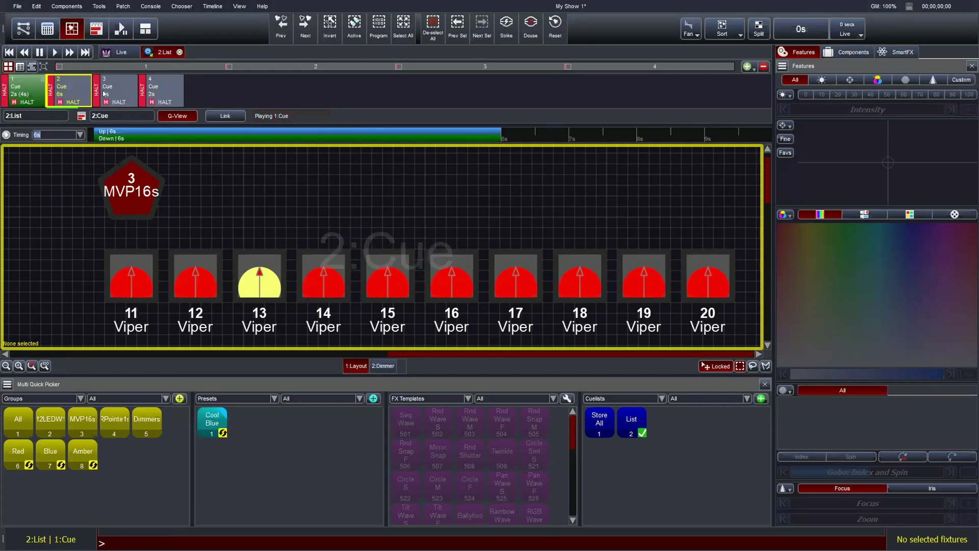
{"action": "left_click", "coordinate": [162, 91]}
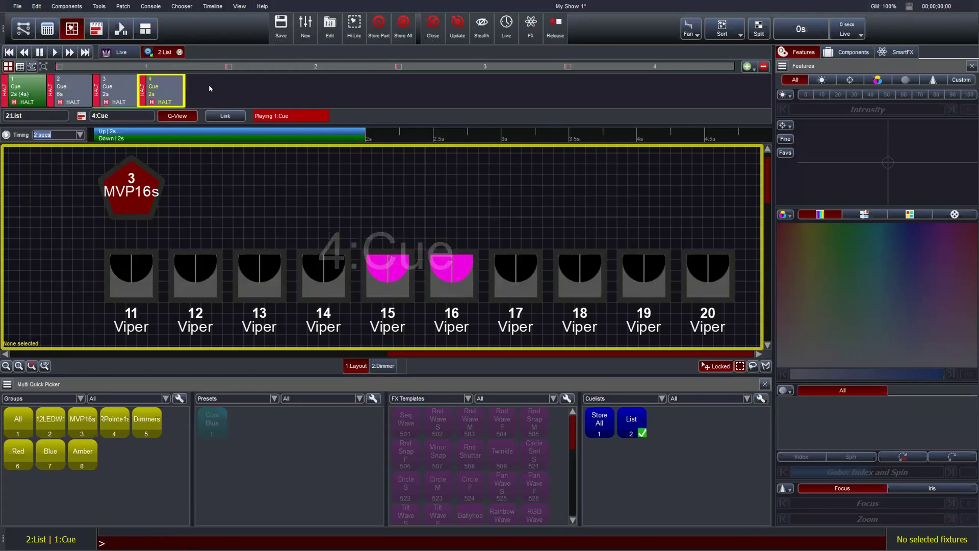
{"action": "left_click", "coordinate": [209, 84]}
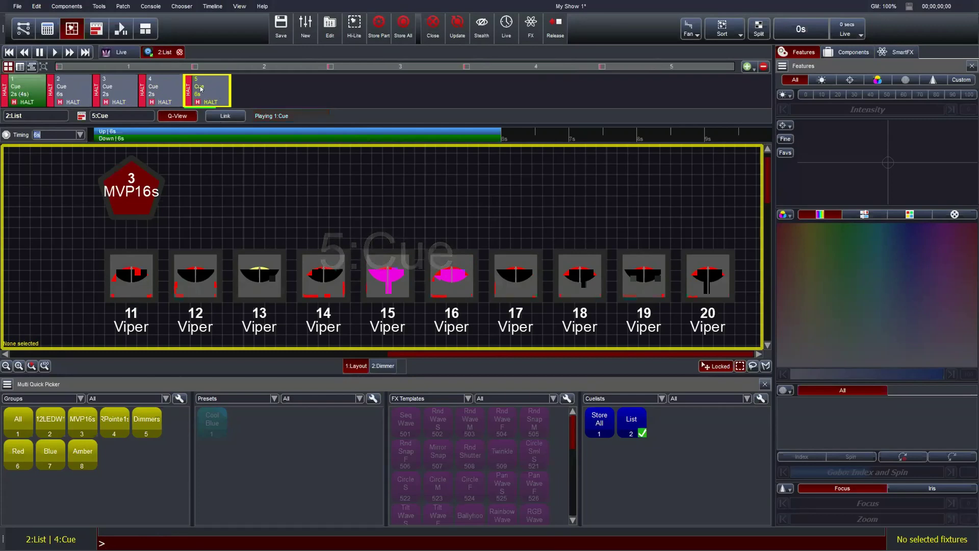
{"action": "left_click", "coordinate": [71, 95]}
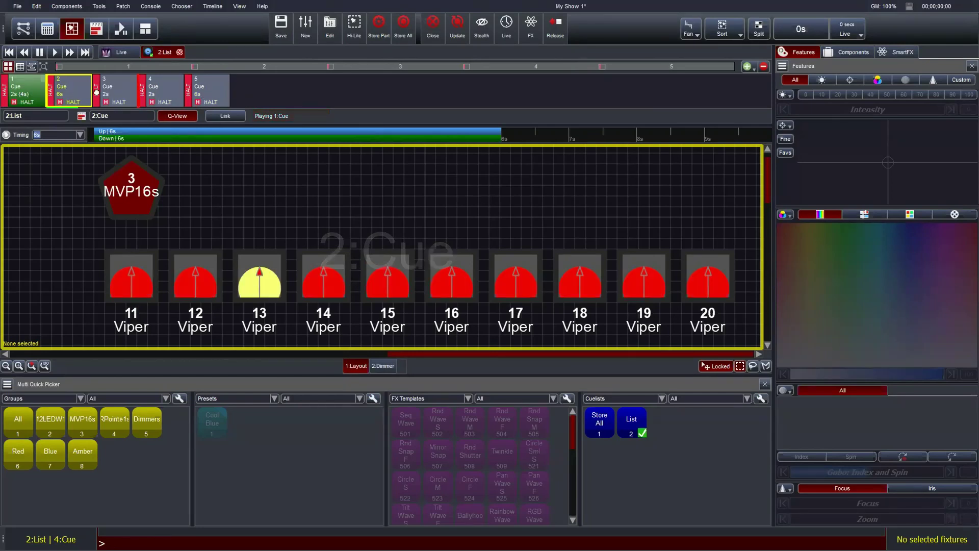
{"action": "left_click", "coordinate": [234, 95]}
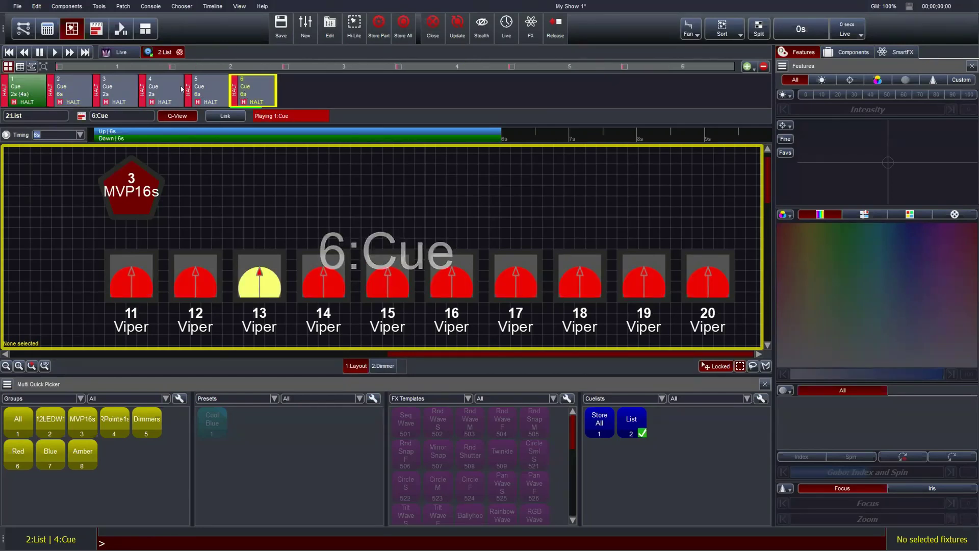
Step: Rename cue 1 as Stage and cue 2 as Video
{"action": "left_click", "coordinate": [21, 87]}
{"action": "left_click", "coordinate": [17, 85]}
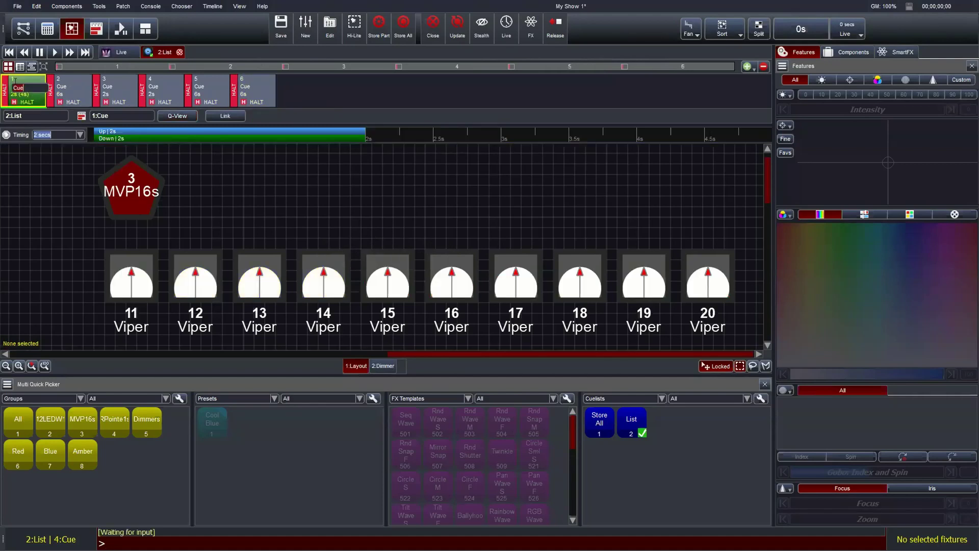
{"action": "type", "text": "Stage"}
{"action": "left_click", "coordinate": [61, 87]}
{"action": "type", "text": "Vi"}
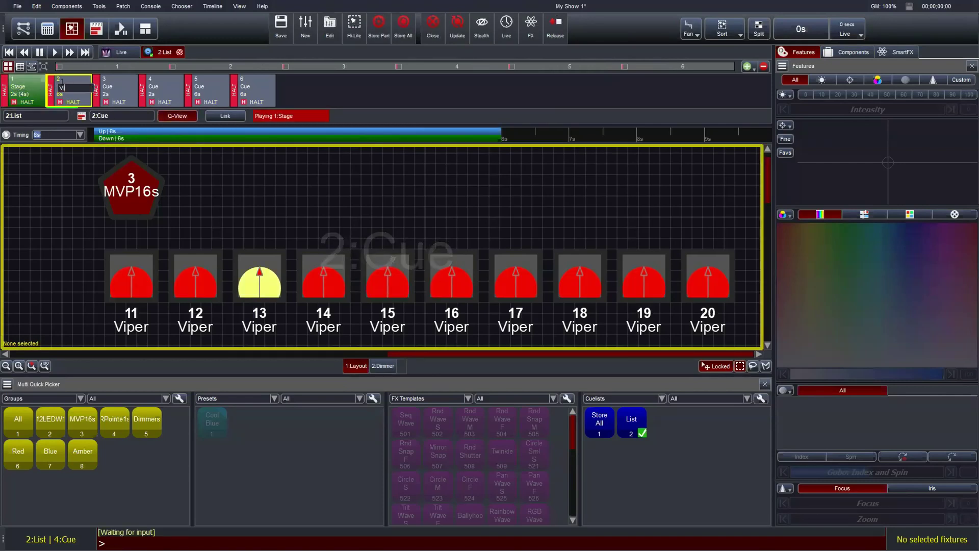
{"action": "type", "text": "deo"}
Step: Rename cue 3 as Blackout
{"action": "left_click", "coordinate": [102, 88]}
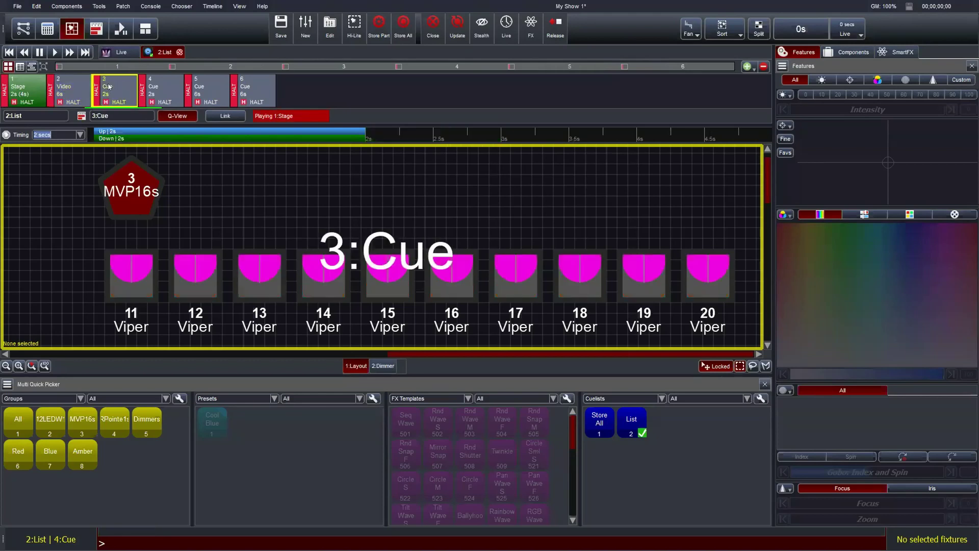
{"action": "type", "text": "B"}
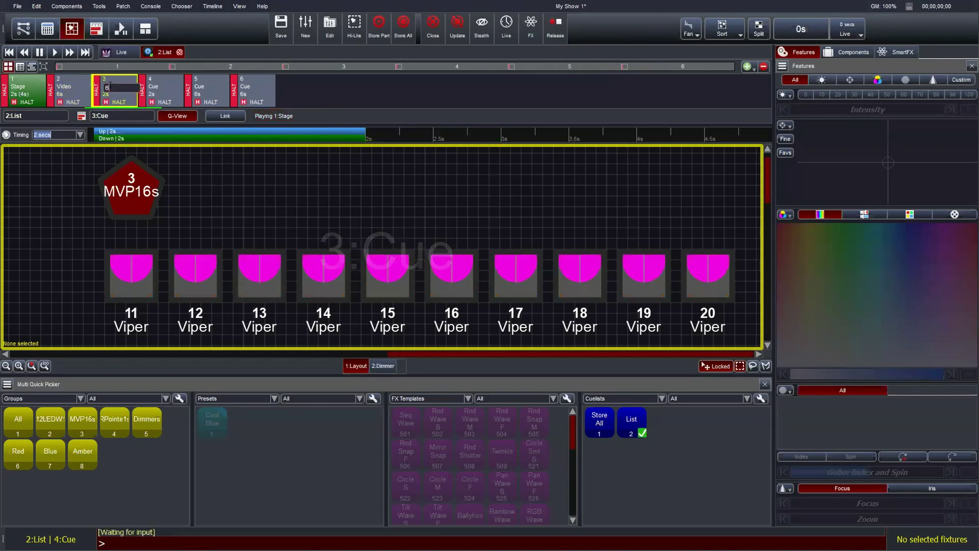
{"action": "type", "text": "as"}
{"action": "type", "text": "lack"}
{"action": "type", "text": "out"}
{"action": "key", "text": "Return"}
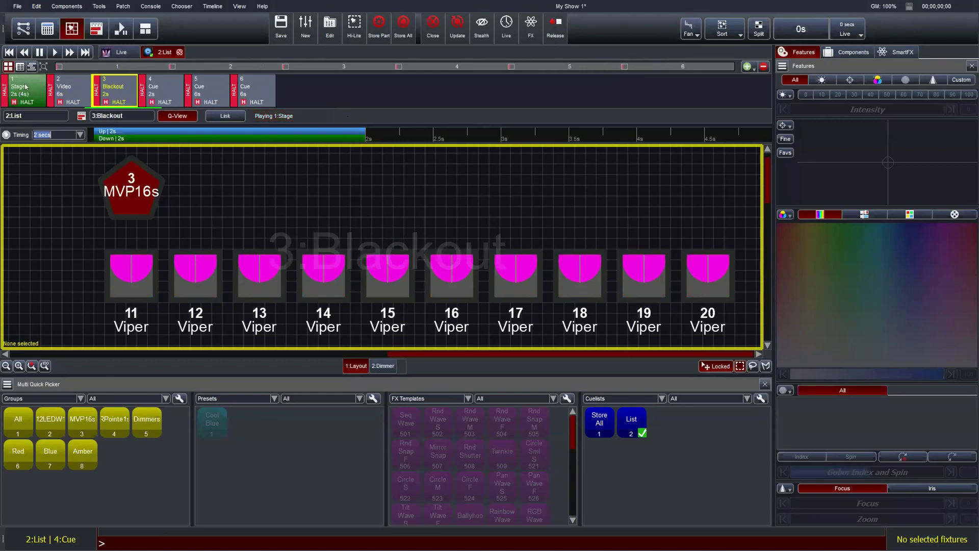
Step: Copy the named cues to the end of the cuelist as cues 7 to 12: Stage, Video, Blackout, Video, Stage, Blackout
{"action": "left_click_drag", "start_coordinate": [26, 86], "coordinate": [299, 91]}
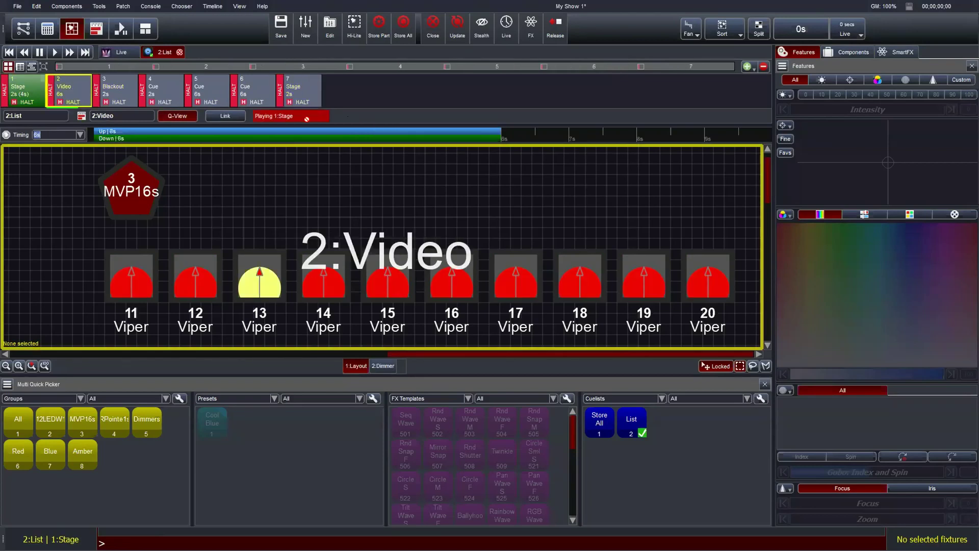
{"action": "left_click_drag", "start_coordinate": [69, 89], "coordinate": [345, 91]}
{"action": "left_click_drag", "start_coordinate": [115, 89], "coordinate": [436, 91]}
{"action": "left_click", "coordinate": [85, 88]}
{"action": "left_click_drag", "start_coordinate": [26, 88], "coordinate": [481, 90]}
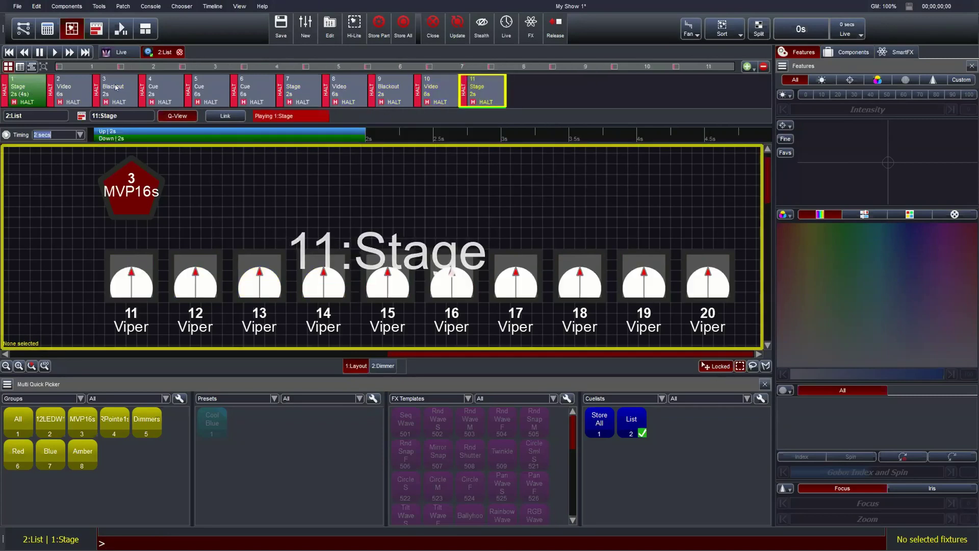
{"action": "left_click_drag", "start_coordinate": [117, 87], "coordinate": [527, 91]}
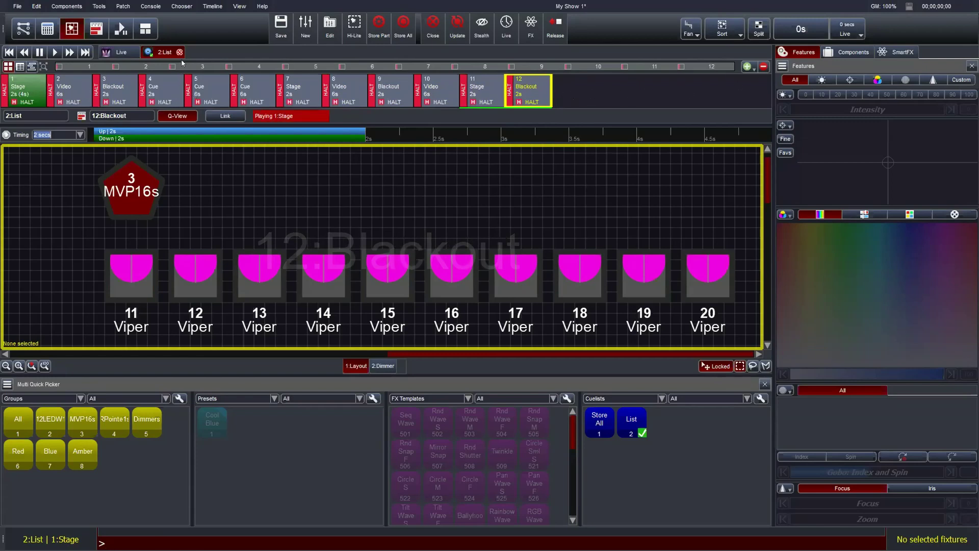
Step: Close the List cuelist editor, saving its changes and releasing its playback
{"action": "left_click", "coordinate": [180, 52]}
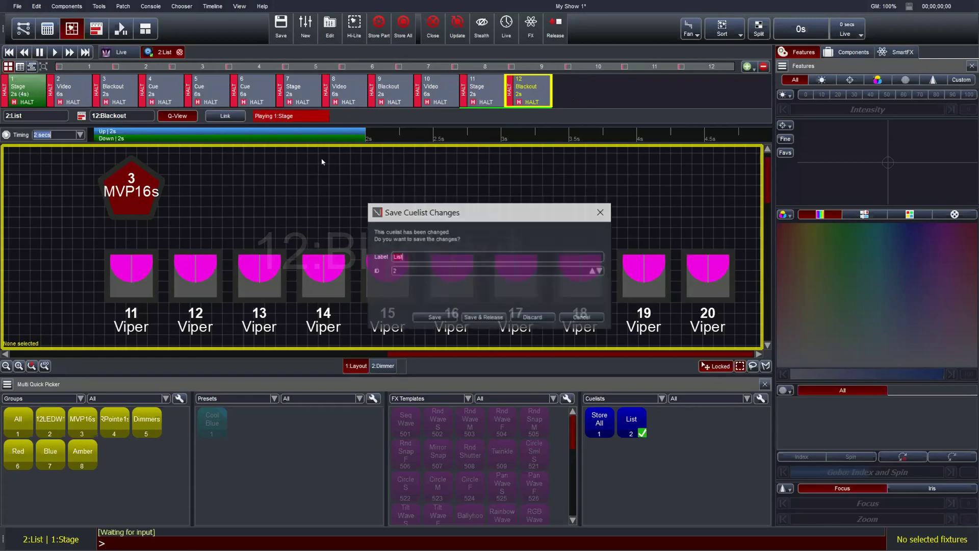
{"action": "left_click", "coordinate": [470, 317]}
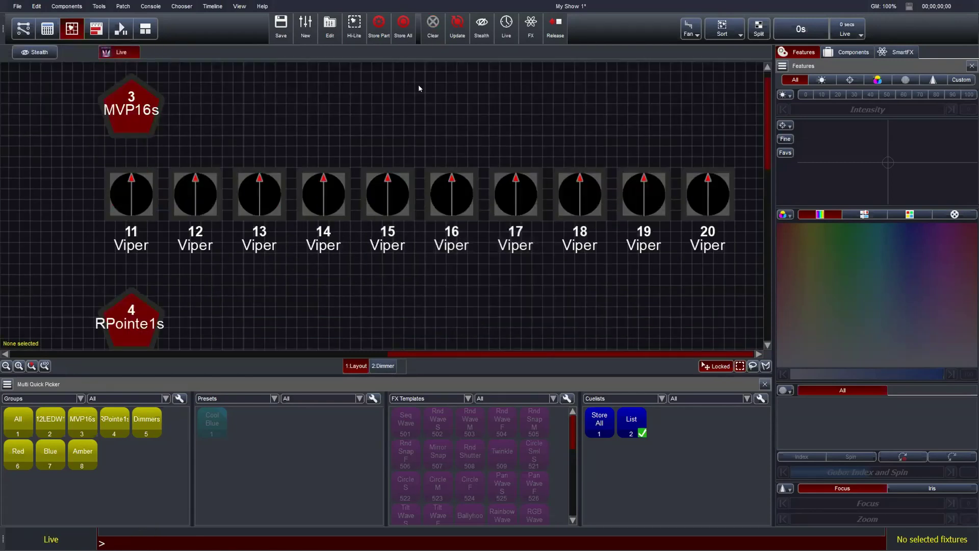
{"action": "scroll", "coordinate": [337, 298], "scroll_direction": "down", "scroll_amount": 4}
{"action": "scroll", "coordinate": [336, 297], "scroll_direction": "left", "scroll_amount": 6}
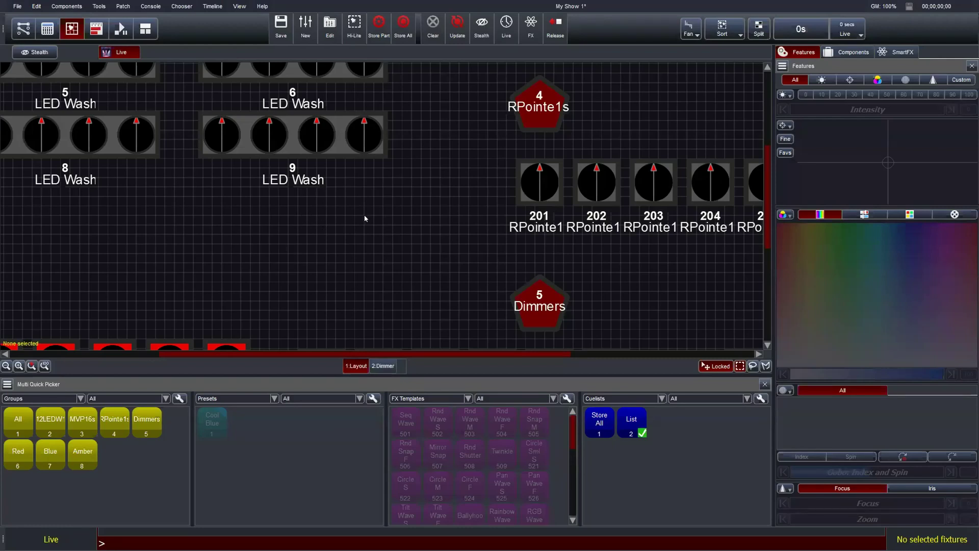
{"action": "left_click_drag", "start_coordinate": [393, 353], "coordinate": [558, 352]}
{"action": "scroll", "coordinate": [484, 276], "scroll_direction": "down", "scroll_amount": 3}
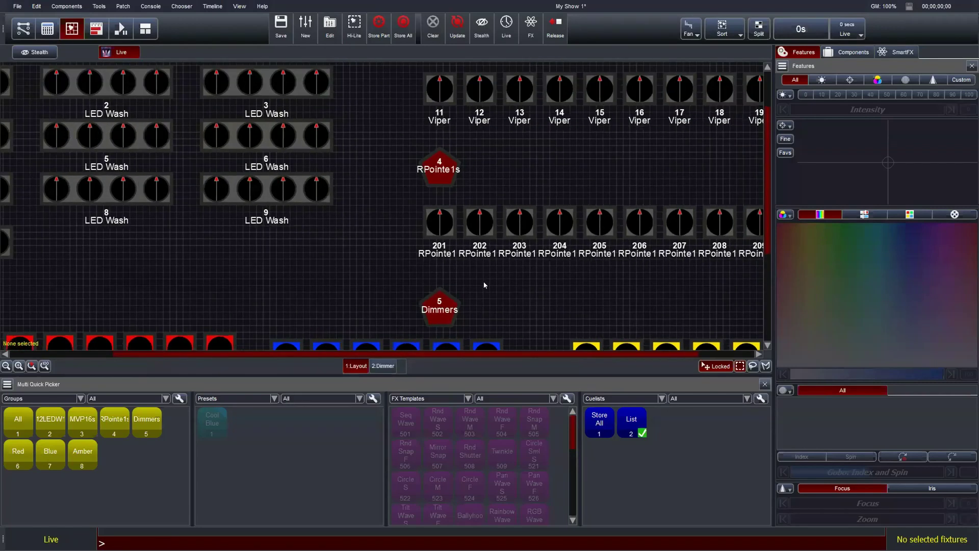
{"action": "scroll", "coordinate": [403, 249], "scroll_direction": "down", "scroll_amount": 1}
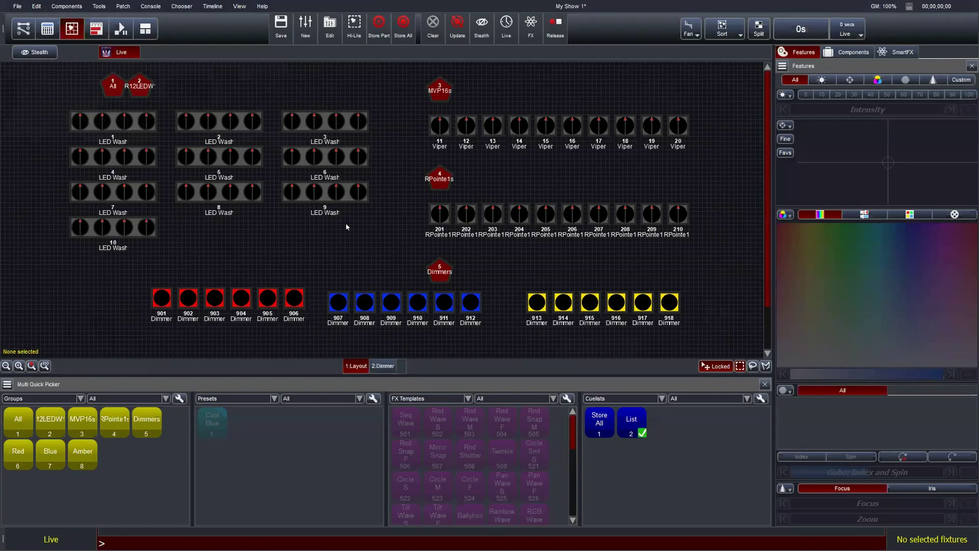
Step: Open cuelist 2 List for editing, inspect the loop settings in cue 12's properties without changing them, and close the cuelist
{"action": "left_click", "coordinate": [330, 24]}
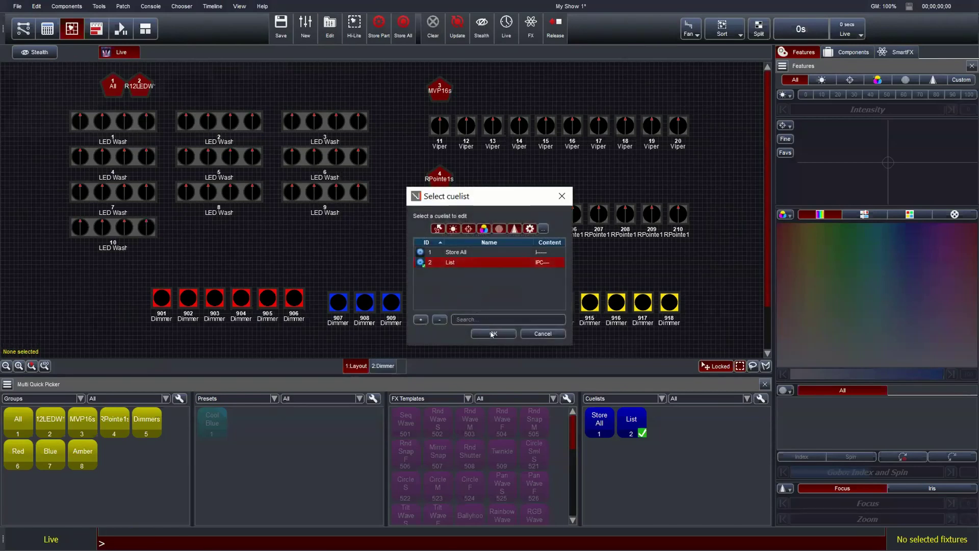
{"action": "left_click", "coordinate": [493, 333]}
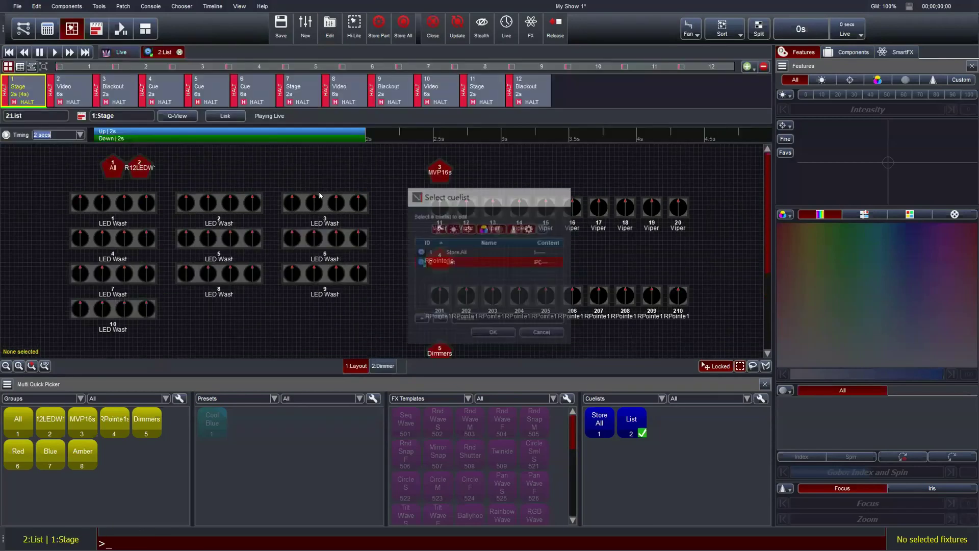
{"action": "right_click", "coordinate": [534, 94]}
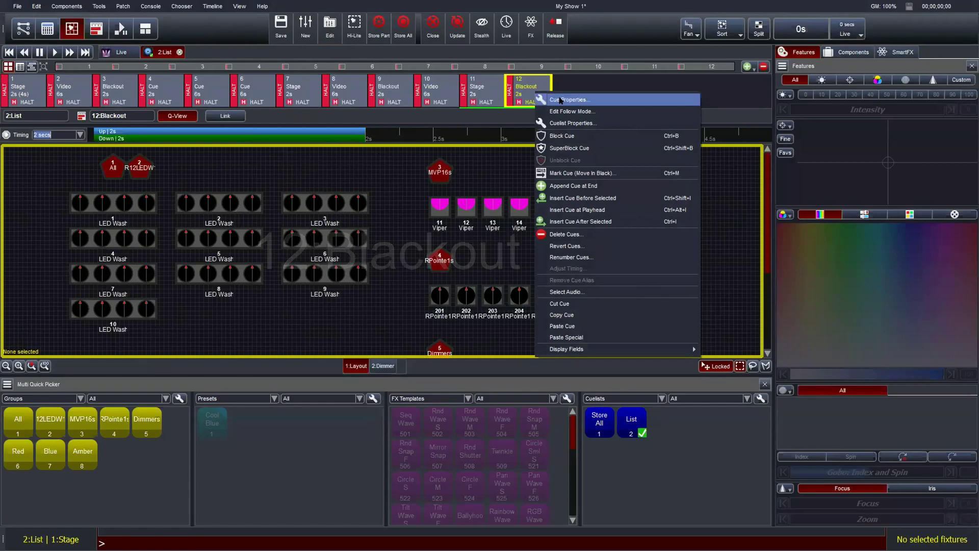
{"action": "left_click", "coordinate": [560, 100]}
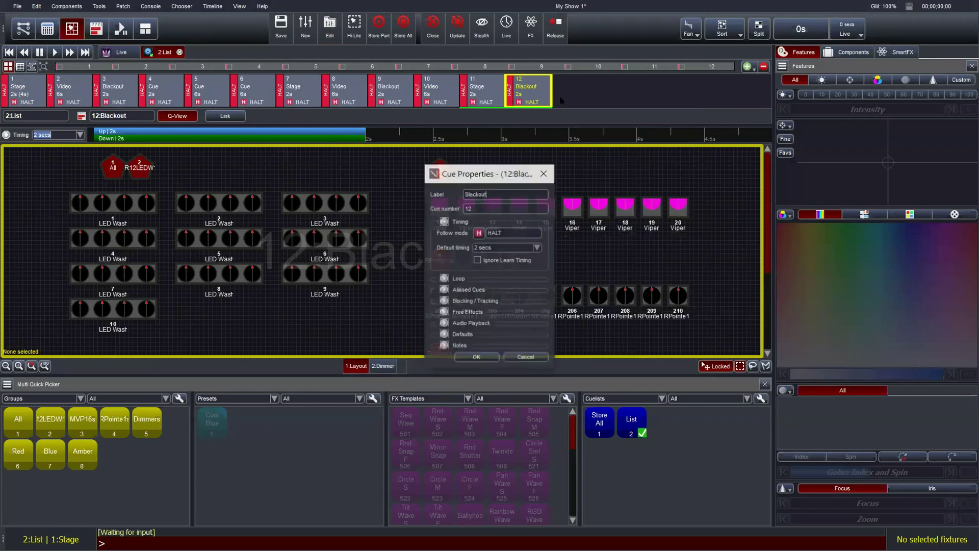
{"action": "left_click", "coordinate": [444, 278]}
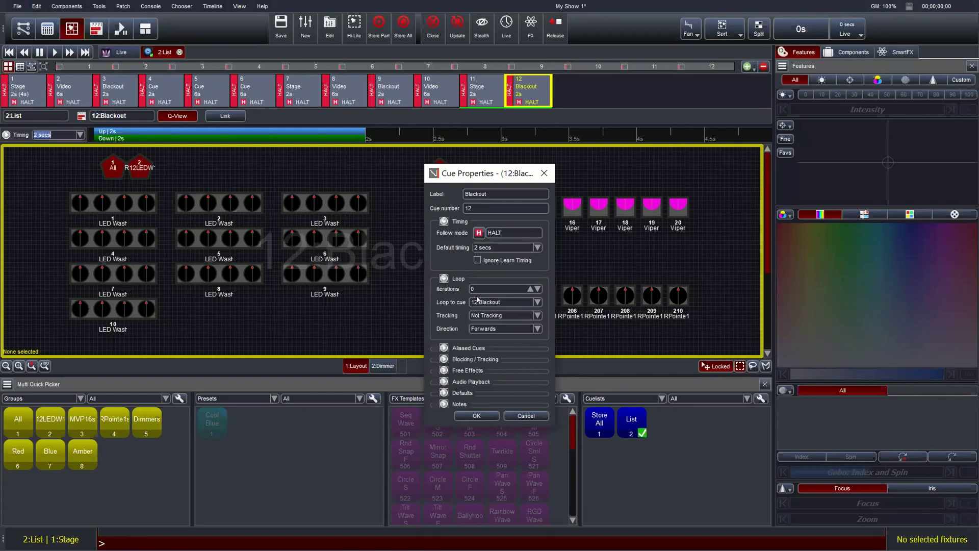
{"action": "left_click", "coordinate": [515, 416]}
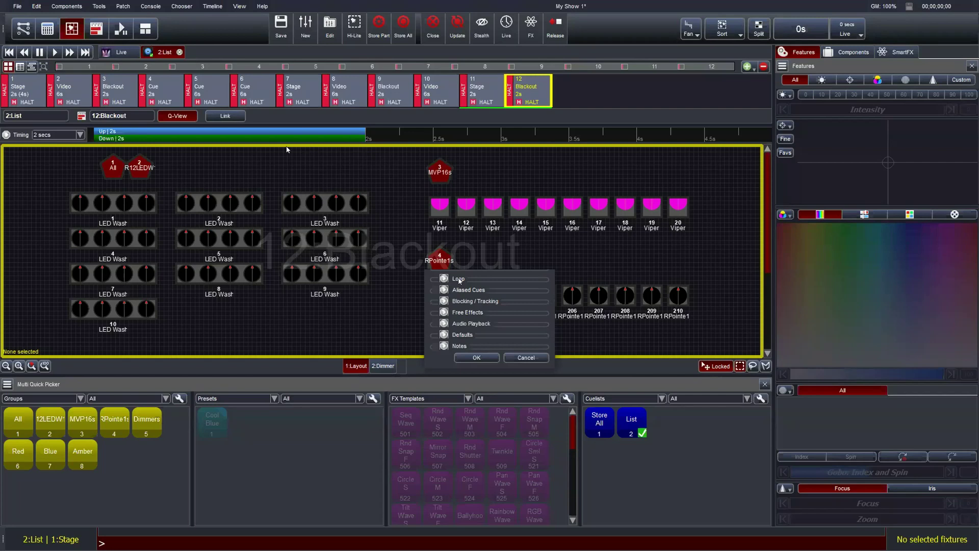
{"action": "left_click", "coordinate": [180, 53]}
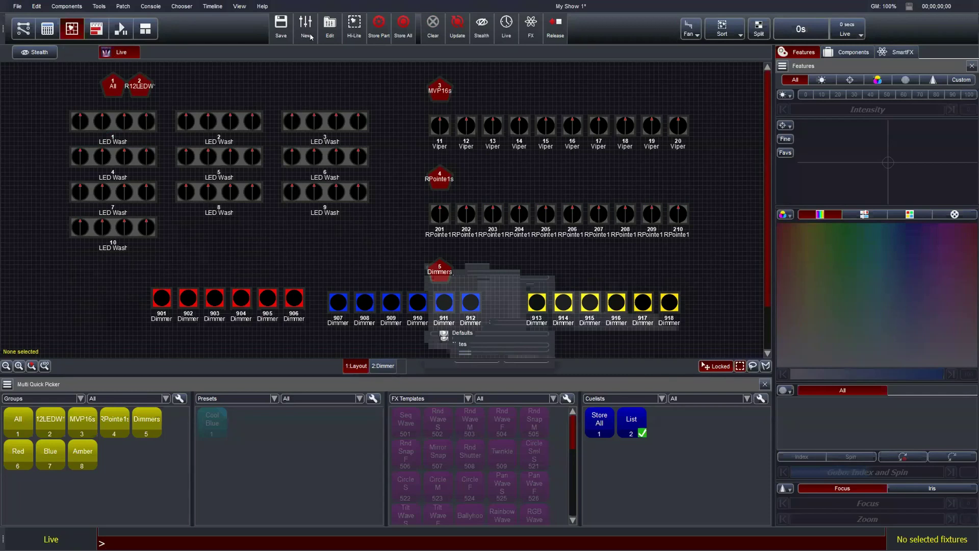
Step: Reopen cuelist 2 List to review its cue sequence and return to the live layout
{"action": "left_click", "coordinate": [329, 28]}
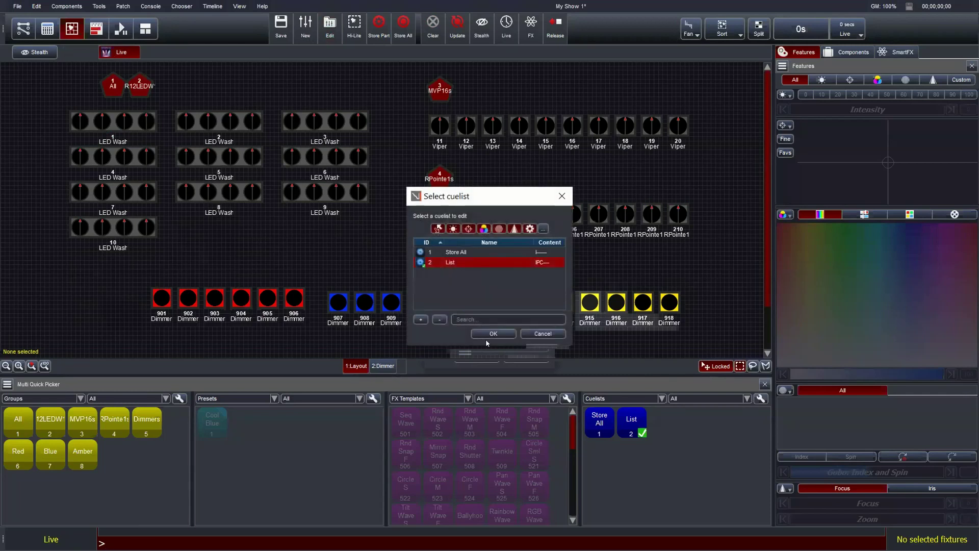
{"action": "left_click", "coordinate": [485, 336]}
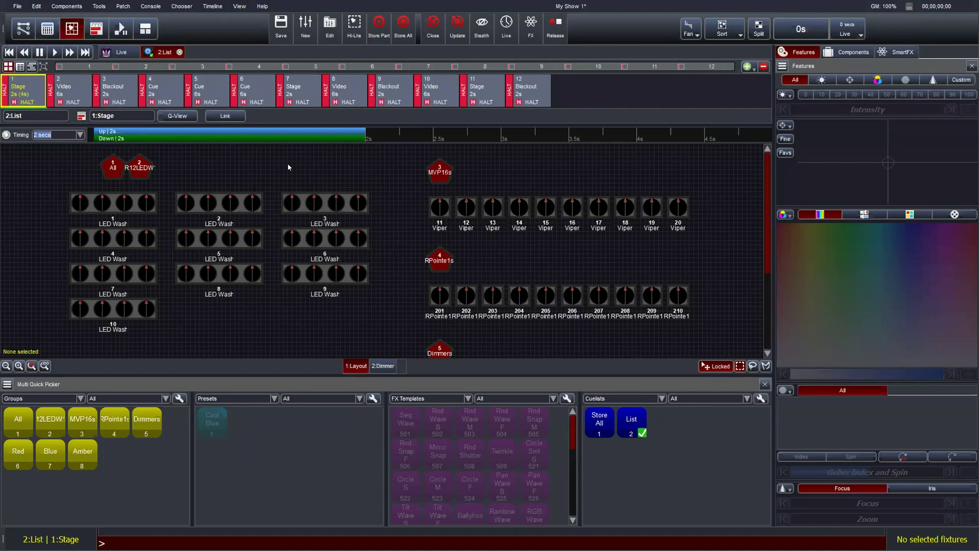
{"action": "left_click", "coordinate": [179, 52]}
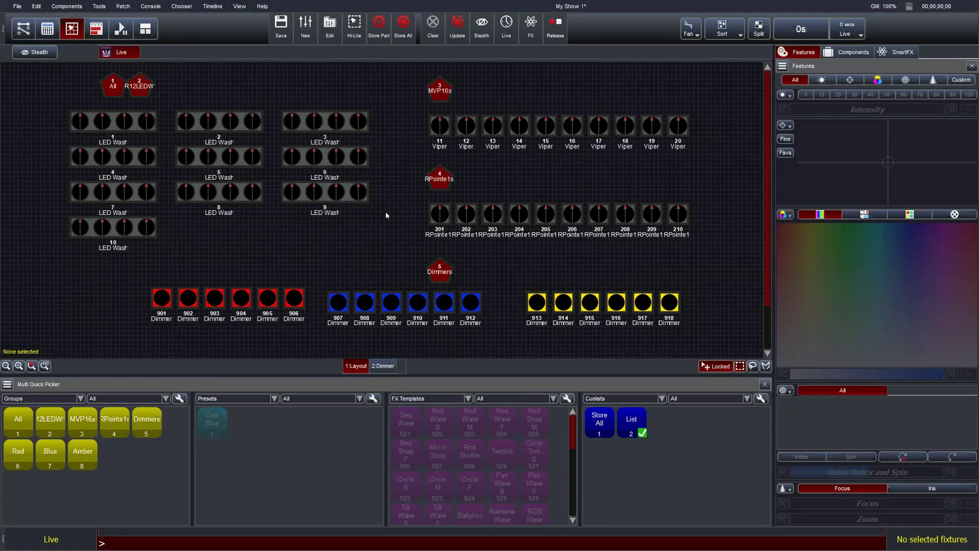
Step: Review the fixture patch table across Universes 1 to 4
{"action": "left_click", "coordinate": [23, 29]}
{"action": "left_click", "coordinate": [82, 79]}
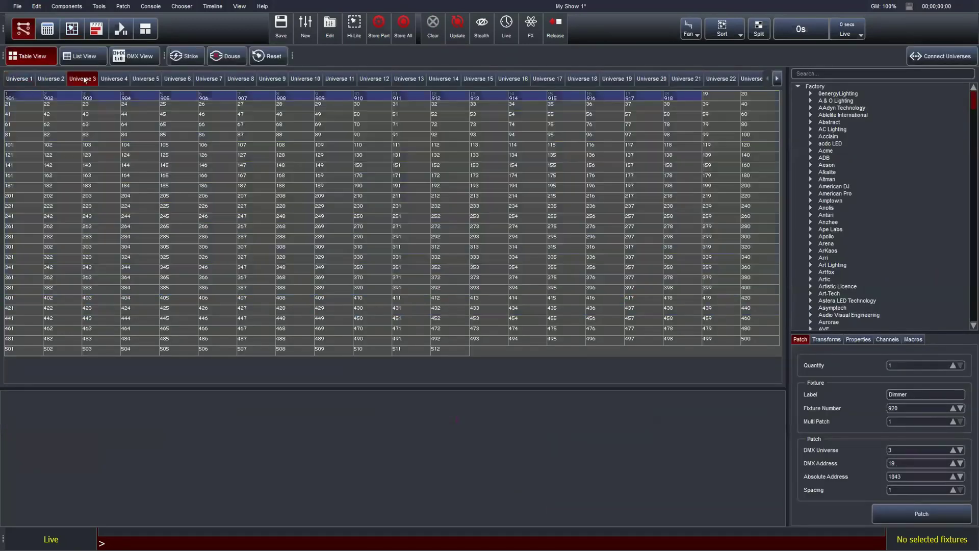
{"action": "left_click", "coordinate": [51, 78]}
{"action": "left_click", "coordinate": [19, 79]}
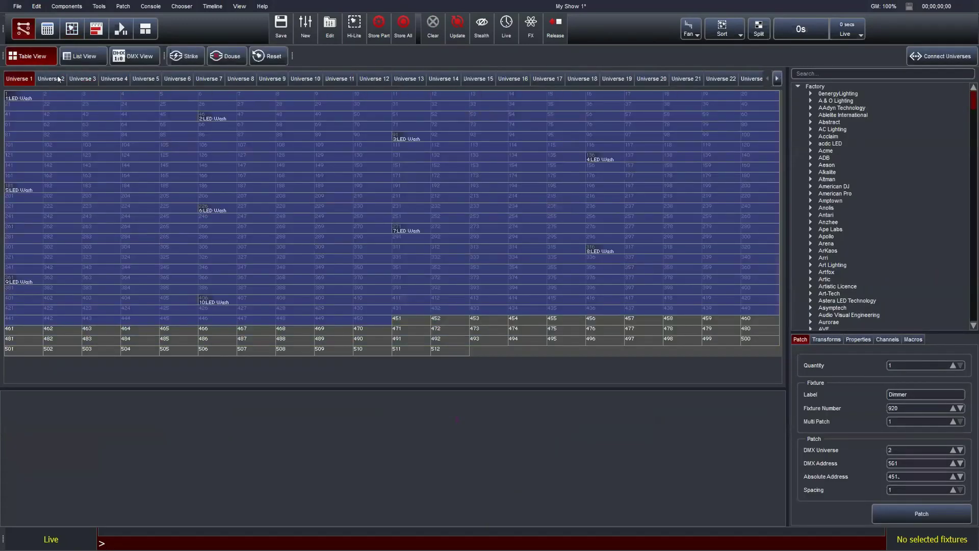
{"action": "left_click", "coordinate": [51, 78]}
{"action": "left_click", "coordinate": [76, 79]}
{"action": "left_click", "coordinate": [115, 78]}
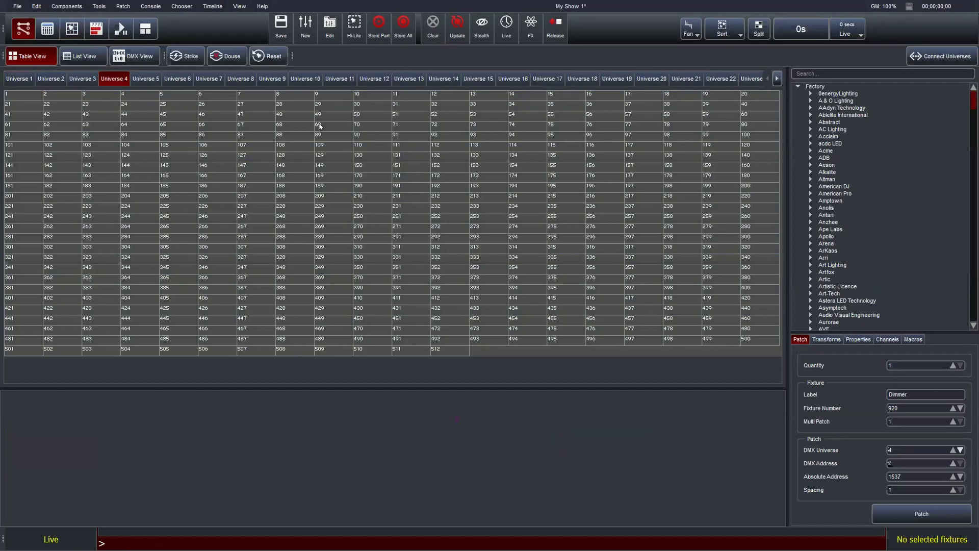
Step: Search the fixture library for "viper" and review the patch of Universes 3 and 2
{"action": "left_click", "coordinate": [815, 71]}
{"action": "type", "text": "viper"}
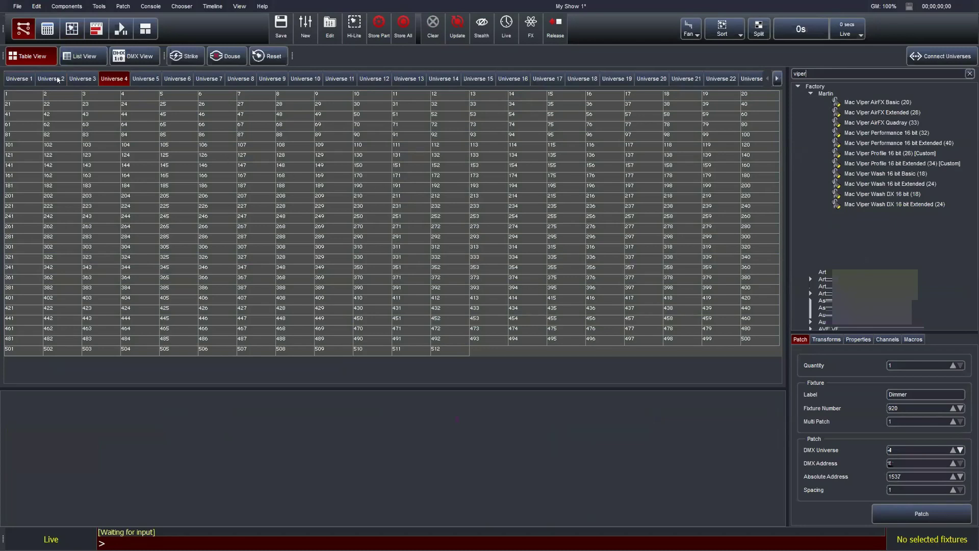
{"action": "left_click", "coordinate": [93, 78]}
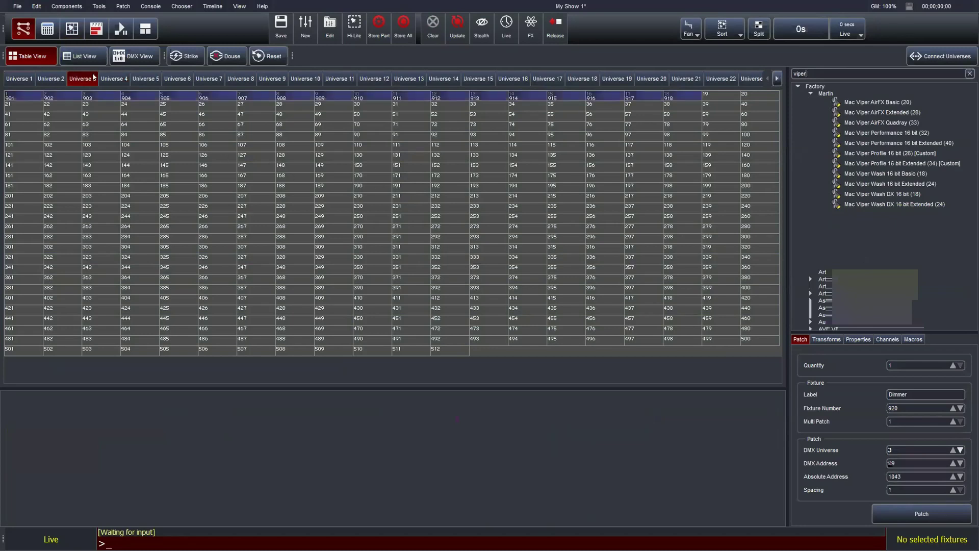
{"action": "left_click", "coordinate": [58, 79]}
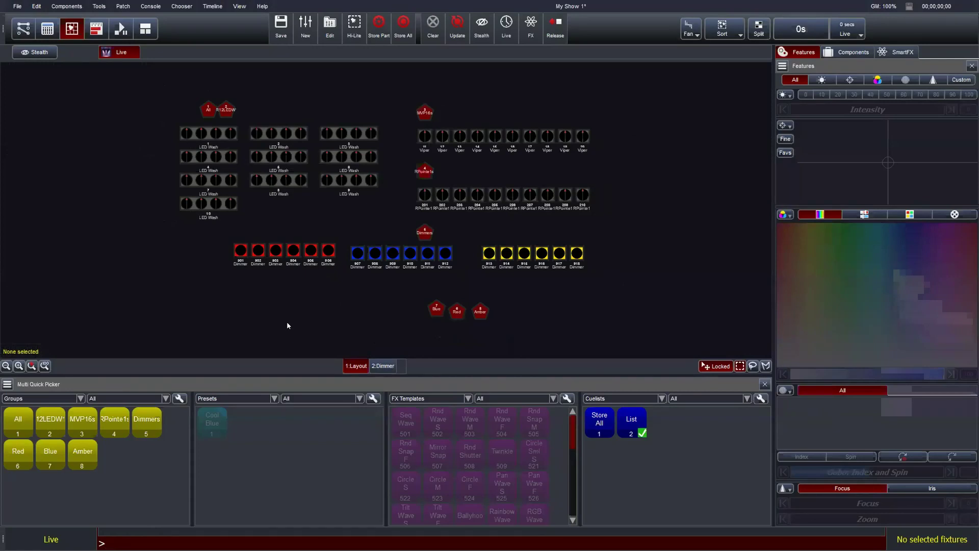
Step: Review the layout management properties and briefly select the six red dimmers 901 to 906 in the live layout
{"action": "right_click", "coordinate": [396, 148]}
{"action": "mouse_move", "coordinate": [428, 158]}
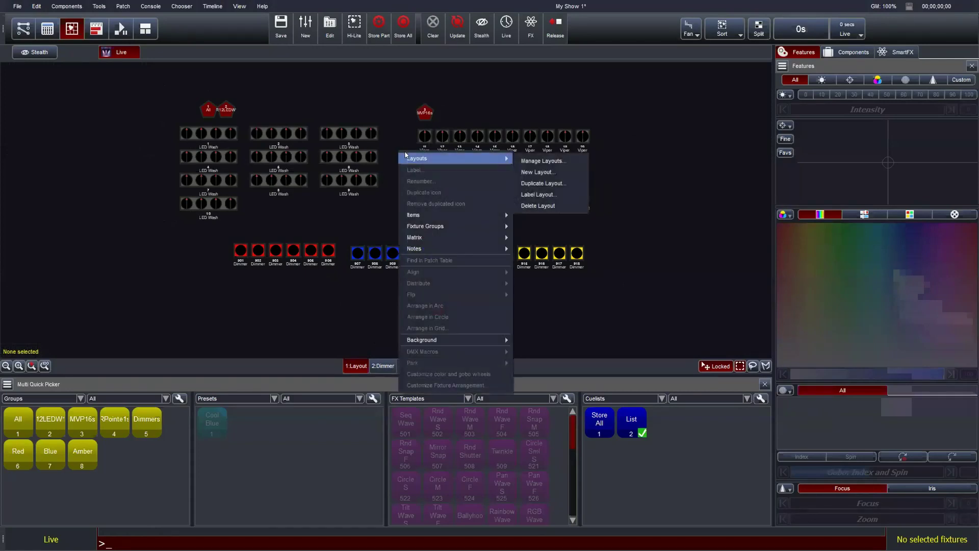
{"action": "left_click", "coordinate": [539, 160]}
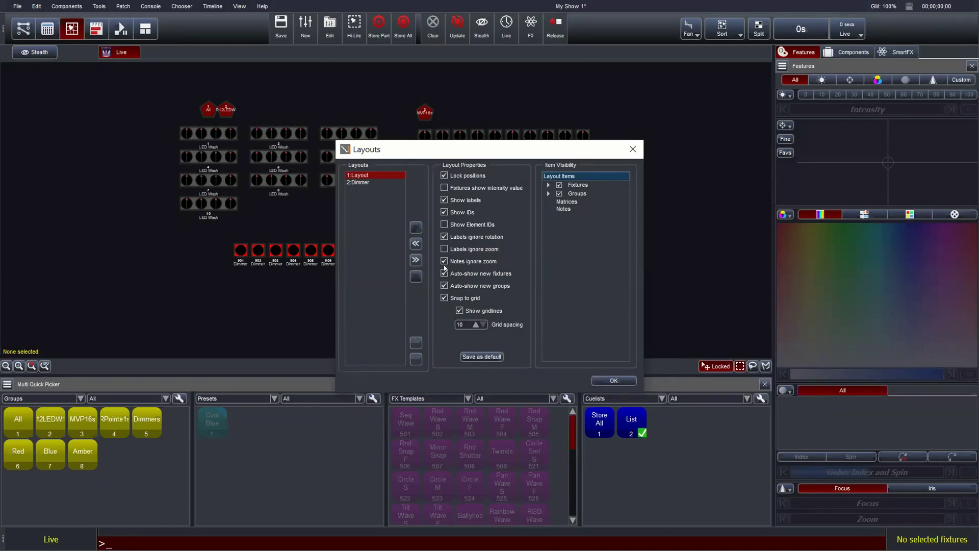
{"action": "left_click", "coordinate": [611, 381]}
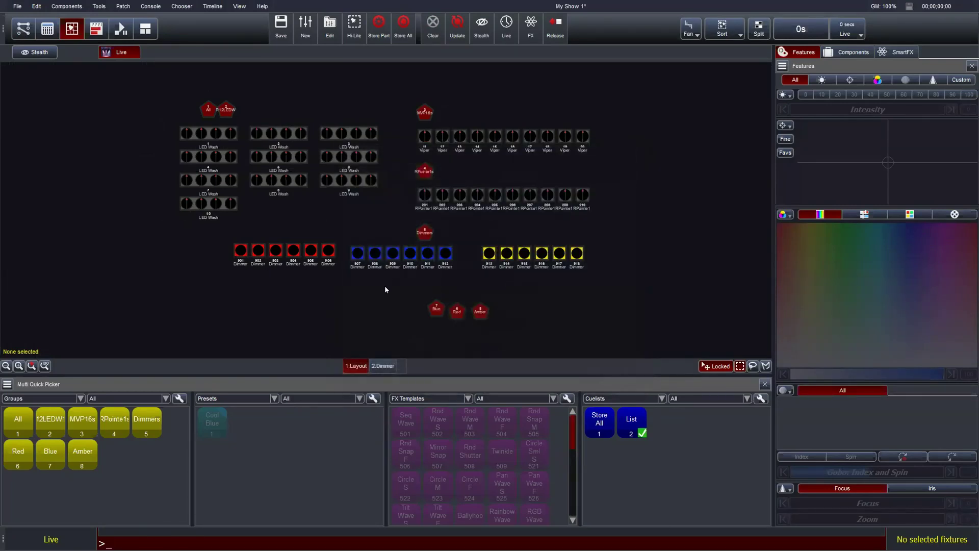
{"action": "left_click_drag", "start_coordinate": [226, 236], "coordinate": [352, 278]}
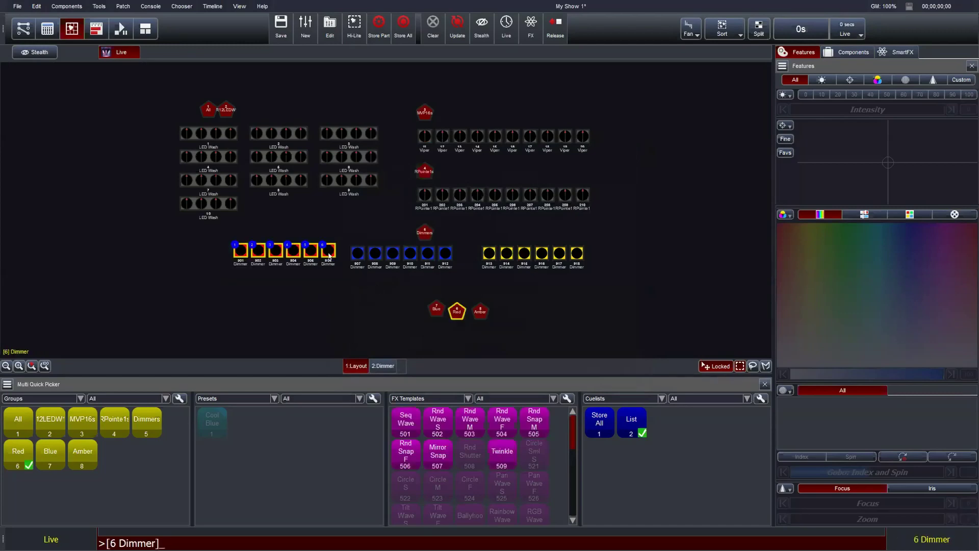
{"action": "left_click", "coordinate": [385, 240]}
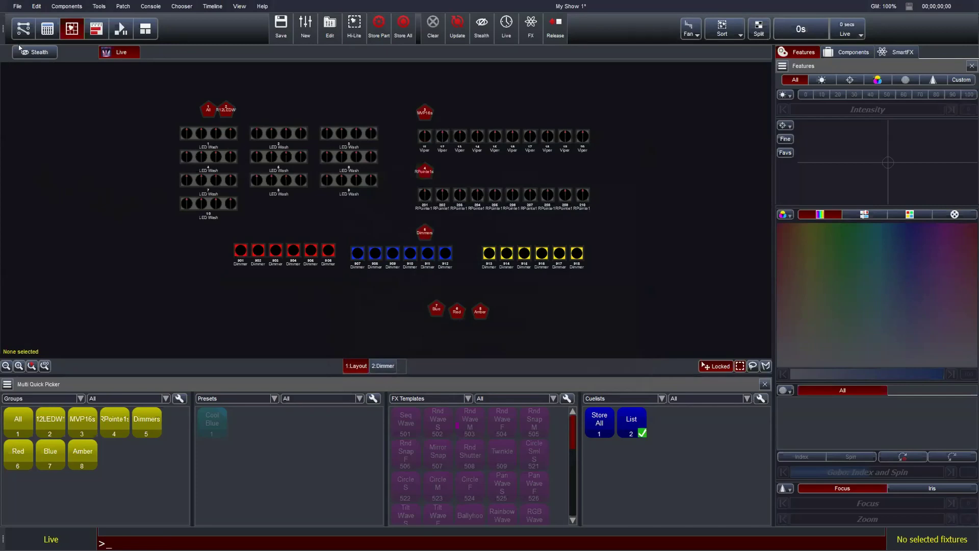
Step: Check the virtual console's playbacks and compare the cues of the Store All and List cuelists in the cuelist playback view
{"action": "left_click", "coordinate": [47, 27]}
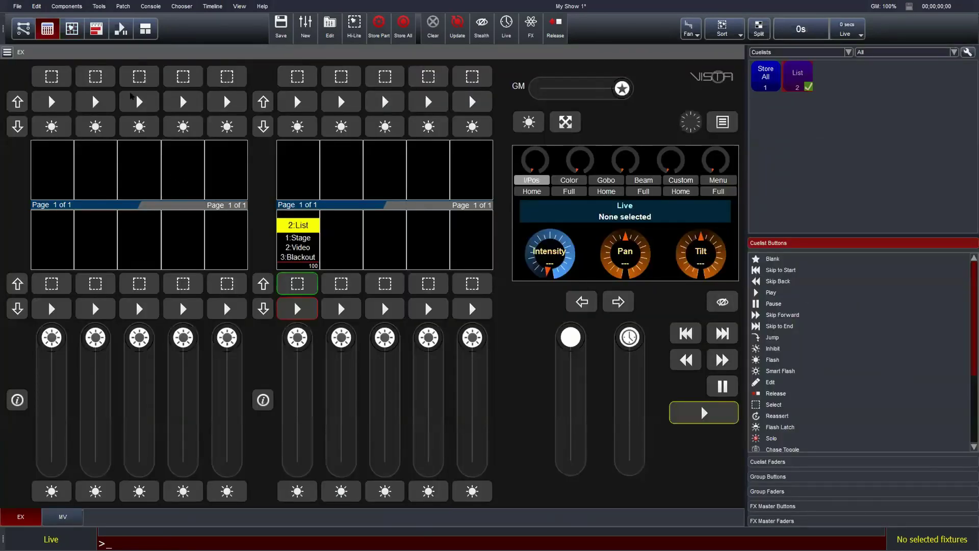
{"action": "left_click", "coordinate": [121, 29]}
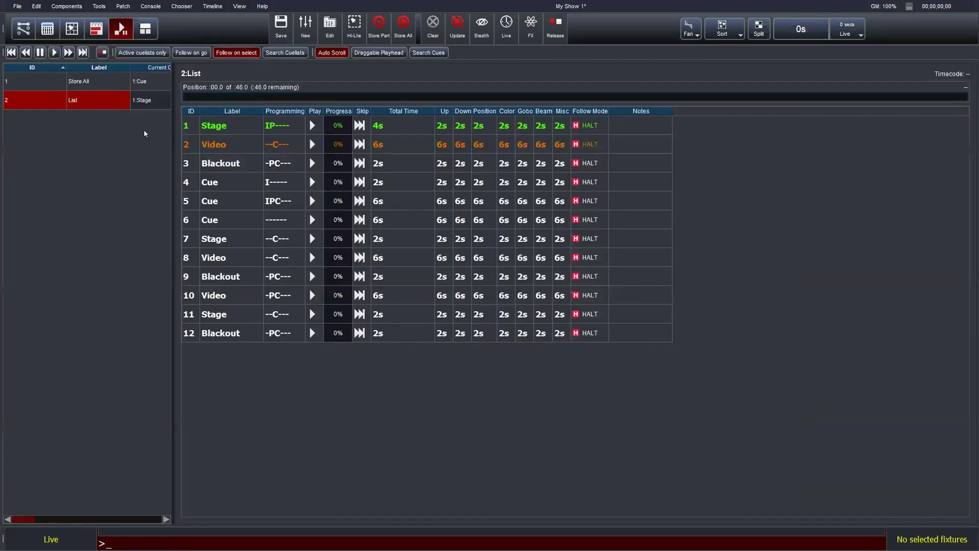
{"action": "left_click", "coordinate": [42, 80]}
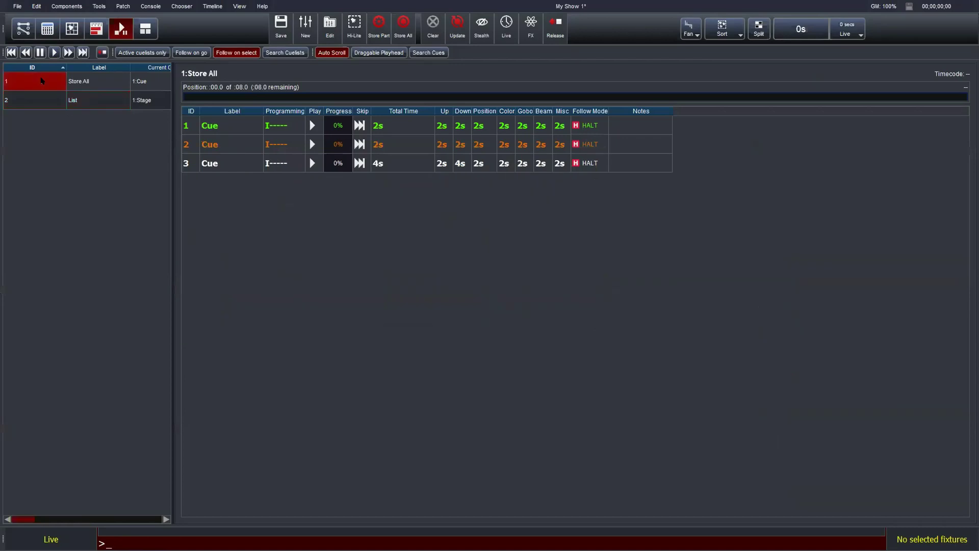
{"action": "left_click", "coordinate": [45, 97]}
{"action": "left_click", "coordinate": [42, 80]}
{"action": "left_click", "coordinate": [44, 99]}
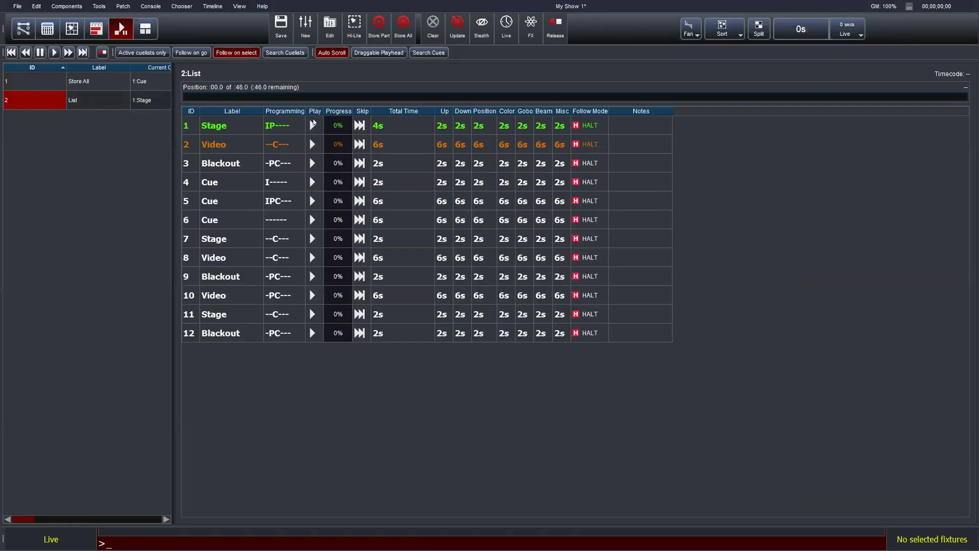
{"action": "left_click", "coordinate": [43, 84]}
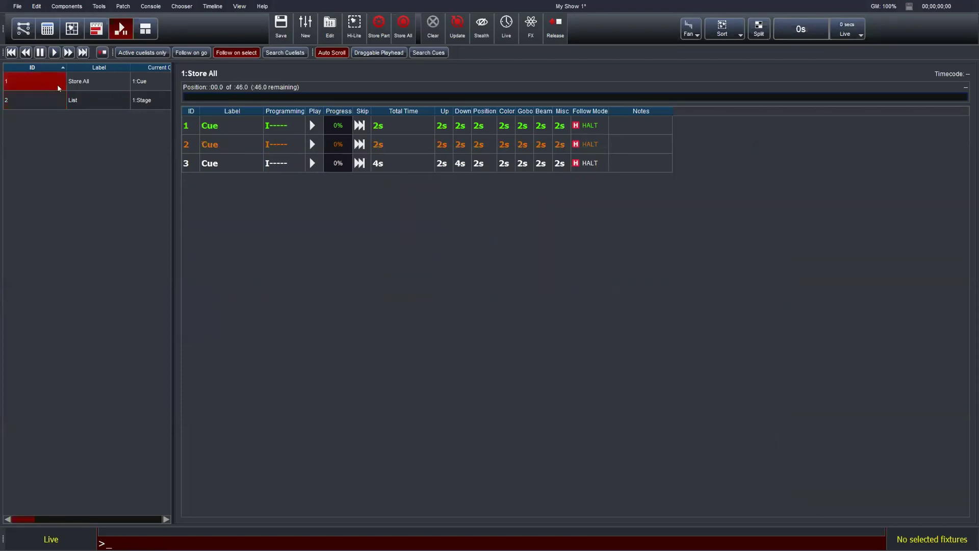